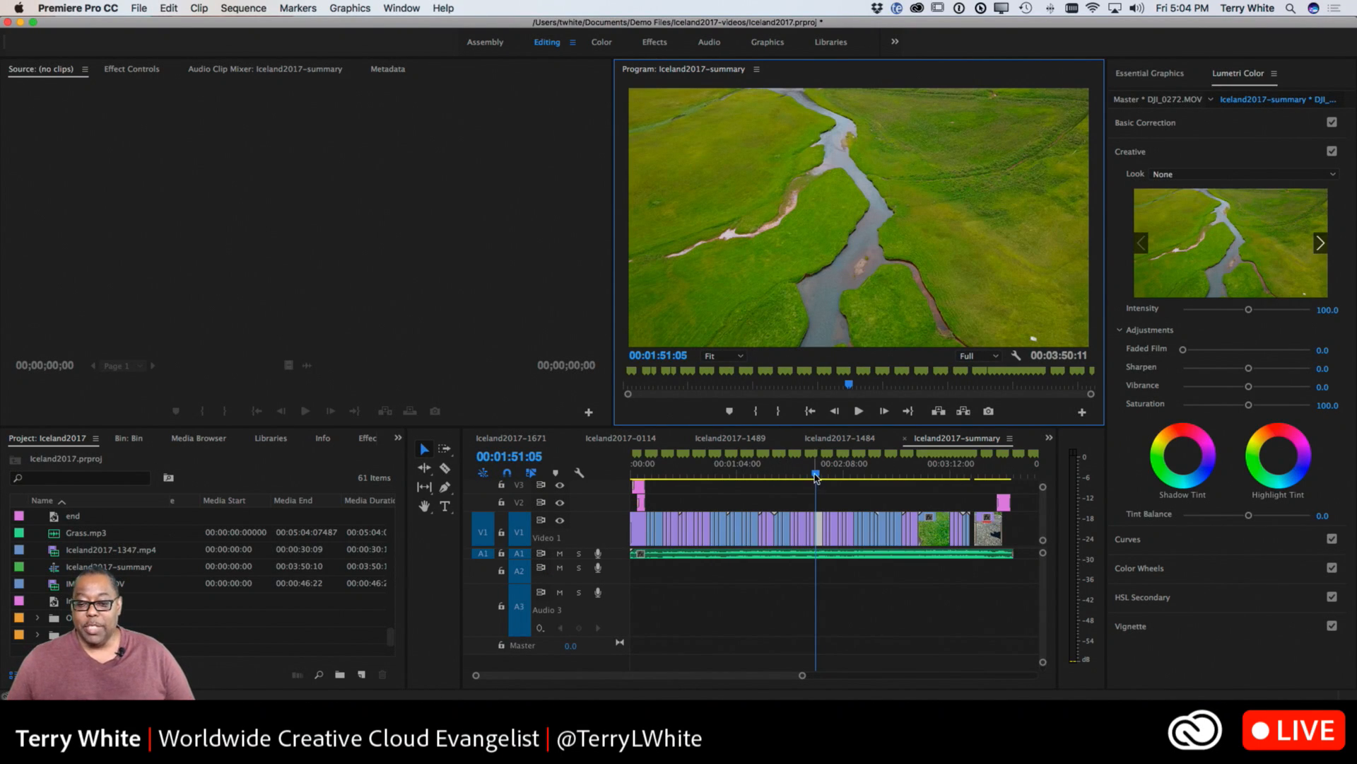
Scrub through the Iceland2017-summary sequence and return the playhead to its start
{"action": "left_click_drag", "start_coordinate": [817, 474], "coordinate": [701, 474]}
{"action": "key", "text": "Home"}
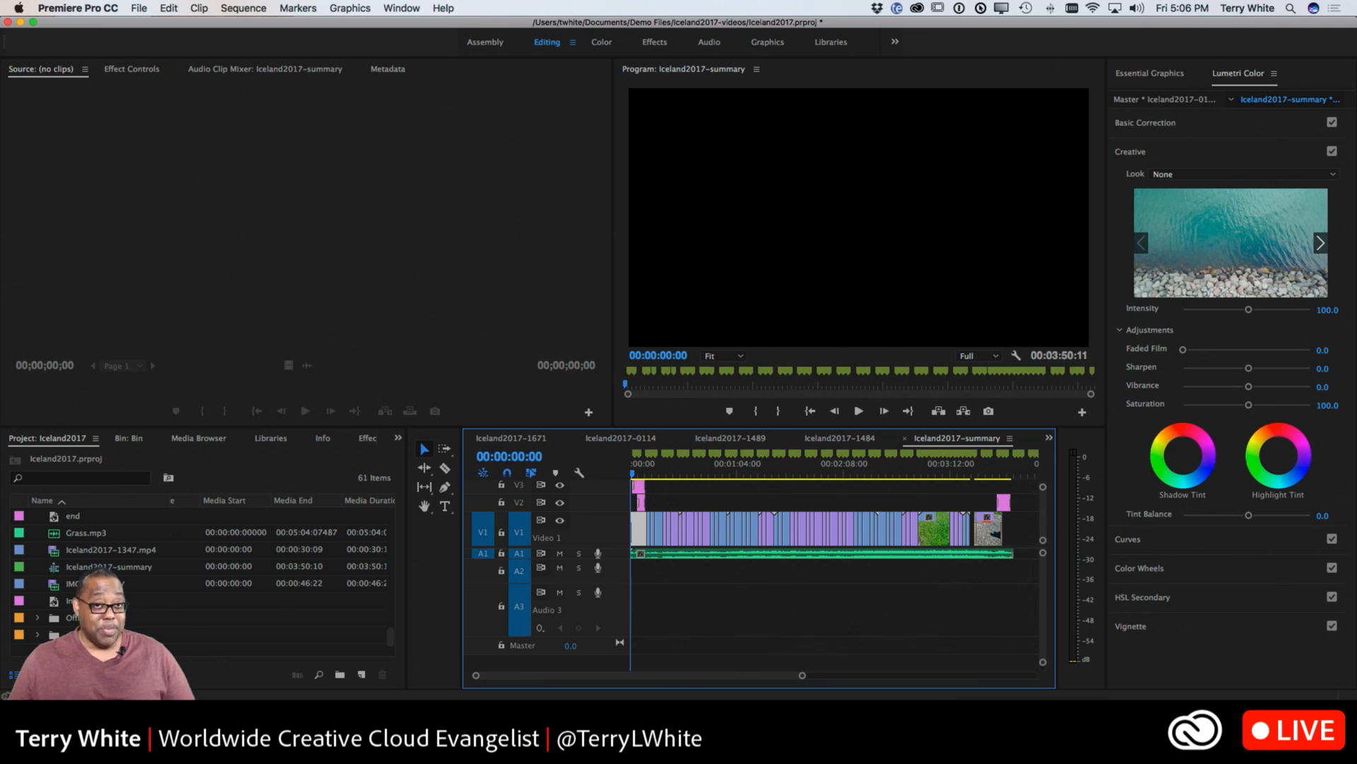
Switch to Chrome and examine the YouTube Audio Library's free tracks and the options of its genre, mood, instrument and duration filters
{"action": "left_click", "coordinate": [488, 732]}
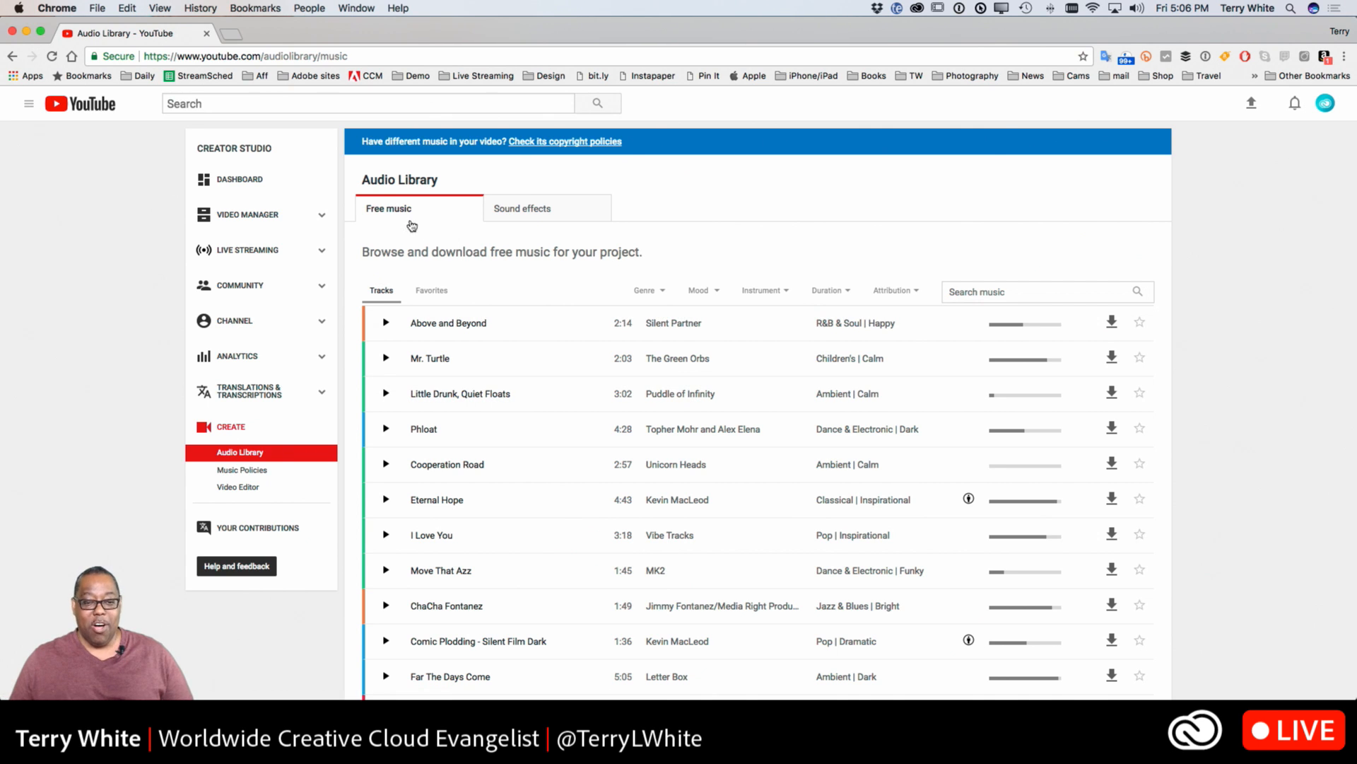
{"action": "scroll", "coordinate": [537, 378], "scroll_direction": "down", "scroll_amount": 2}
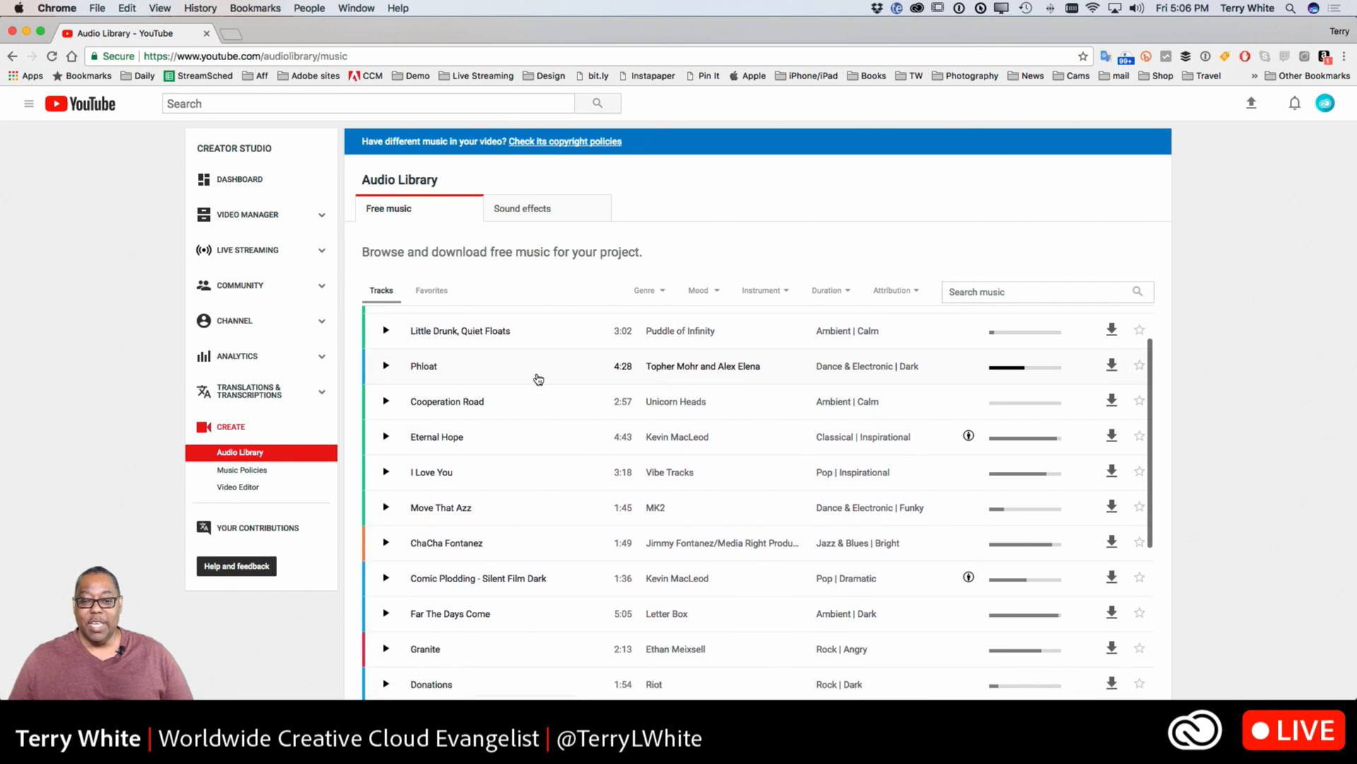
{"action": "scroll", "coordinate": [539, 379], "scroll_direction": "up", "scroll_amount": 2}
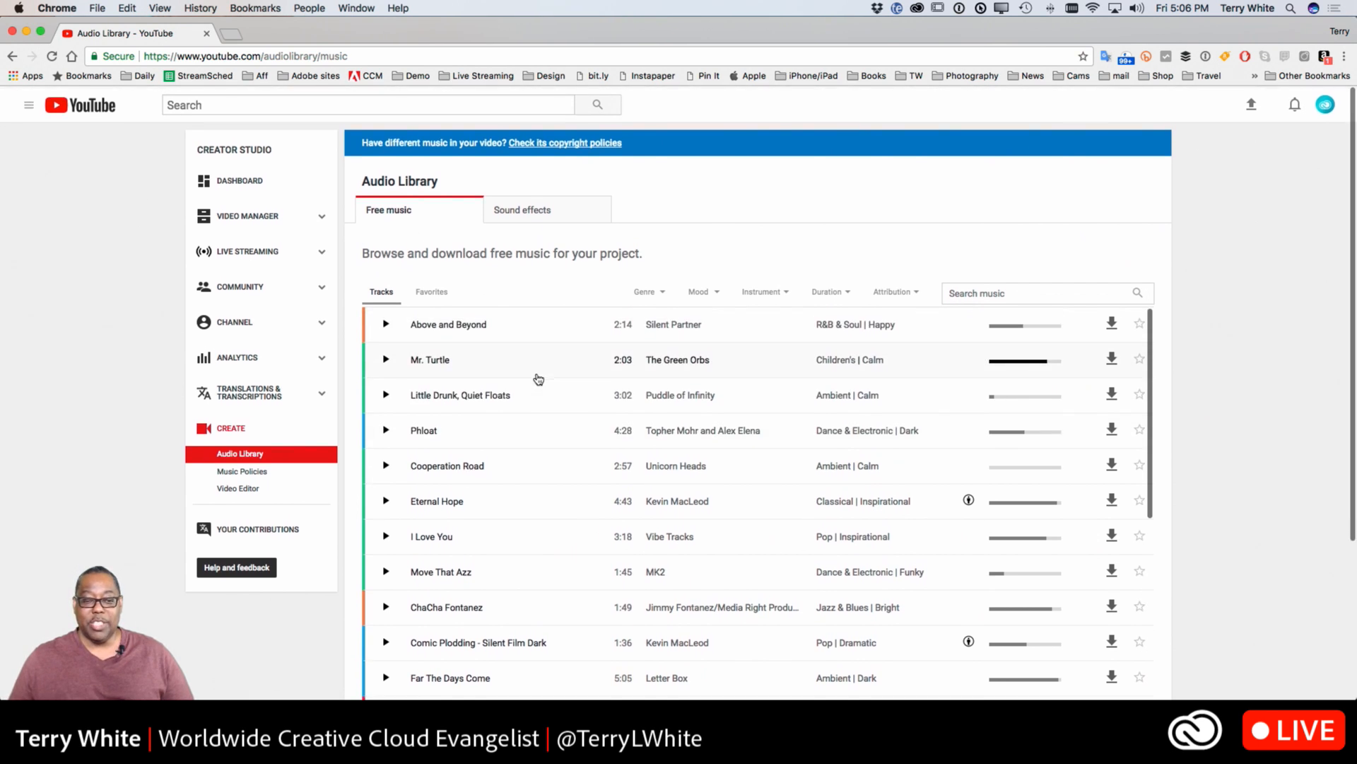
{"action": "left_click", "coordinate": [655, 294]}
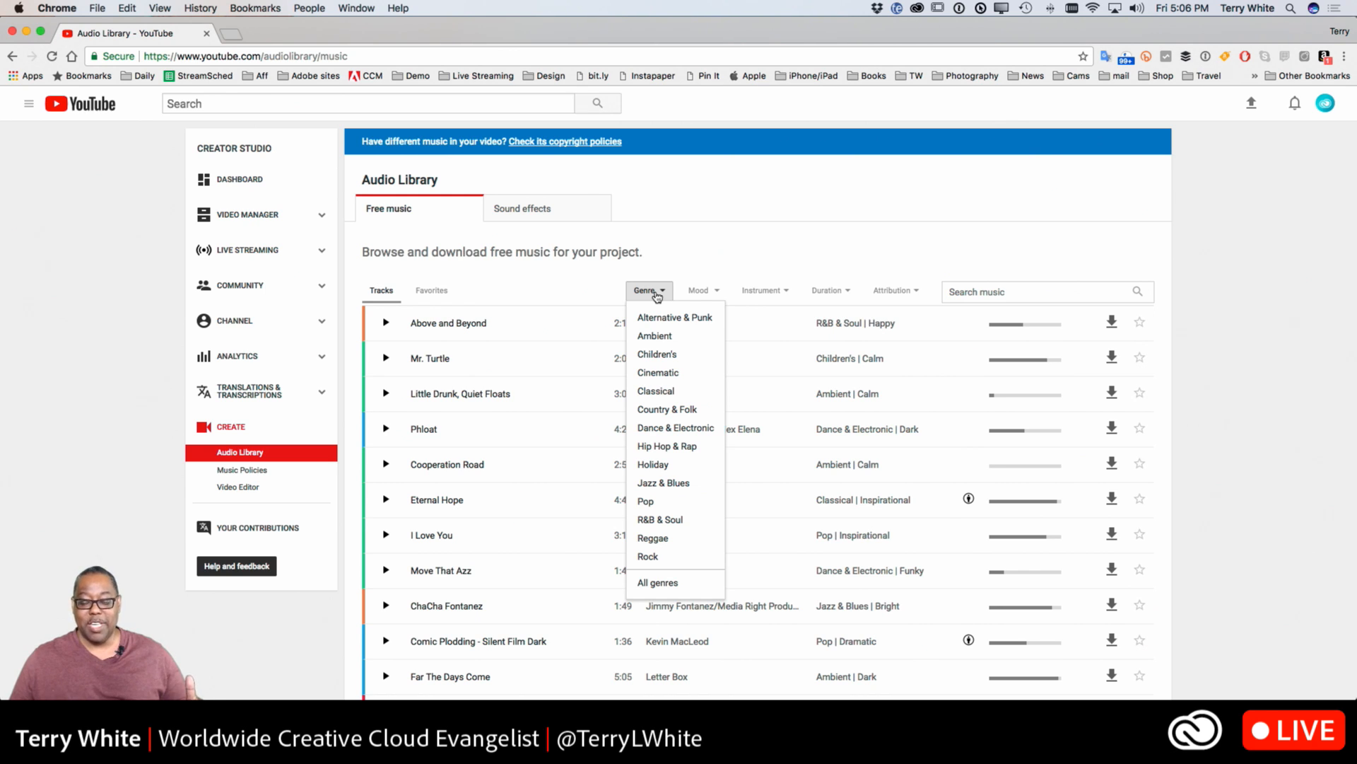
{"action": "left_click", "coordinate": [699, 293]}
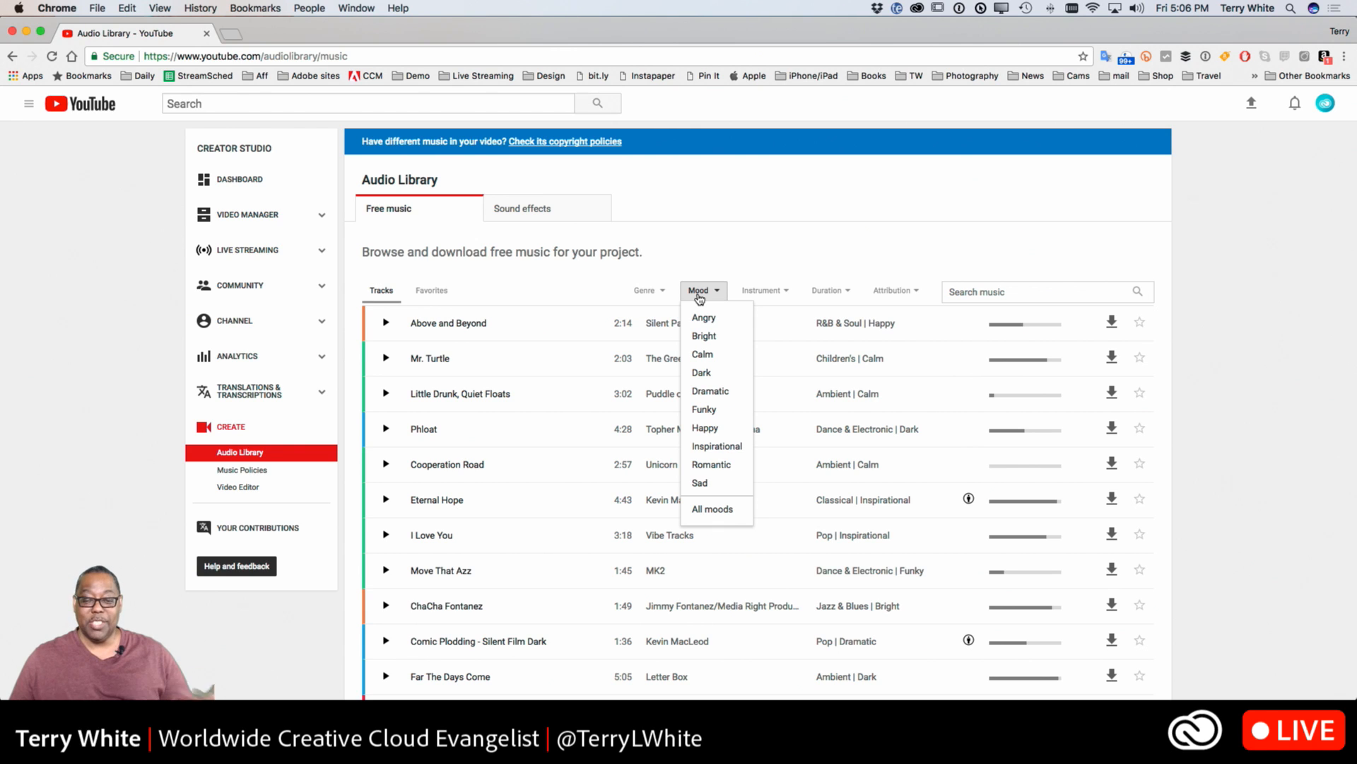
{"action": "left_click", "coordinate": [748, 294]}
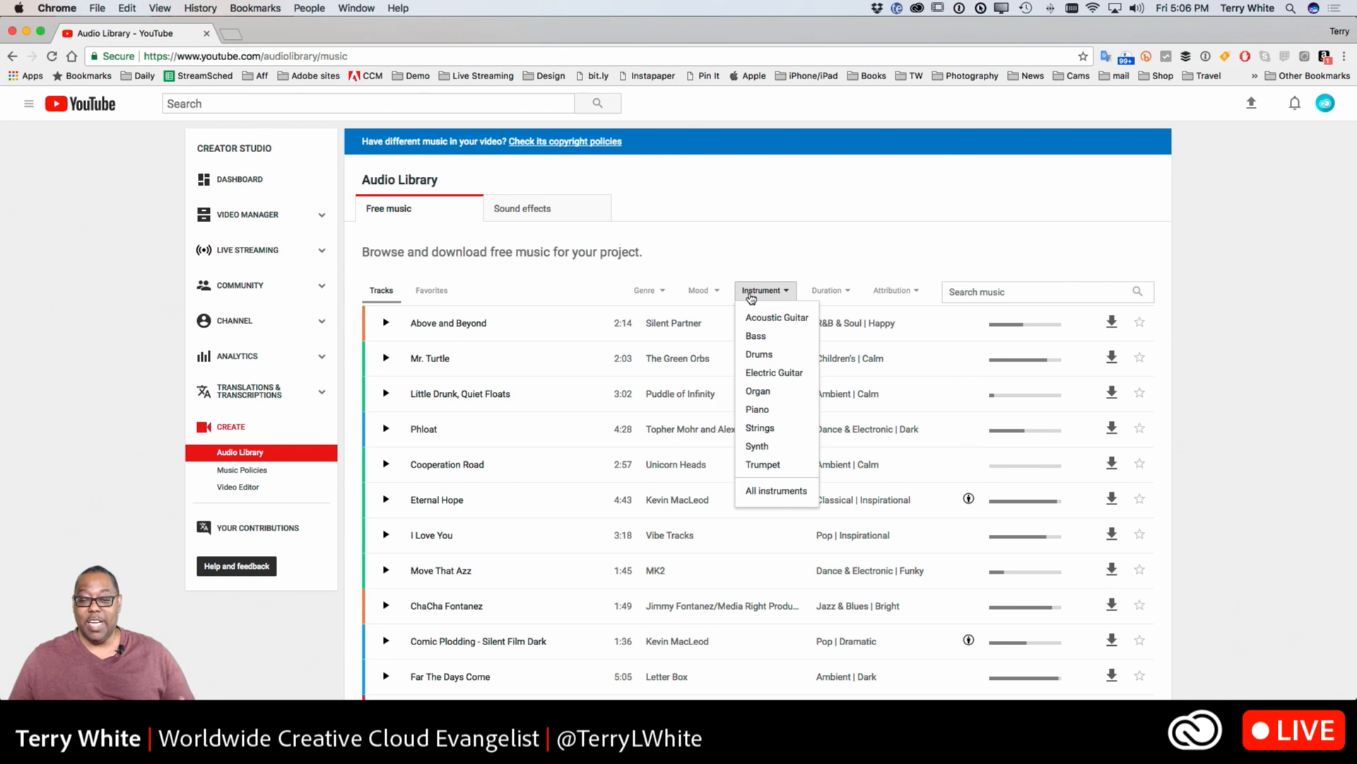
{"action": "left_click", "coordinate": [820, 294]}
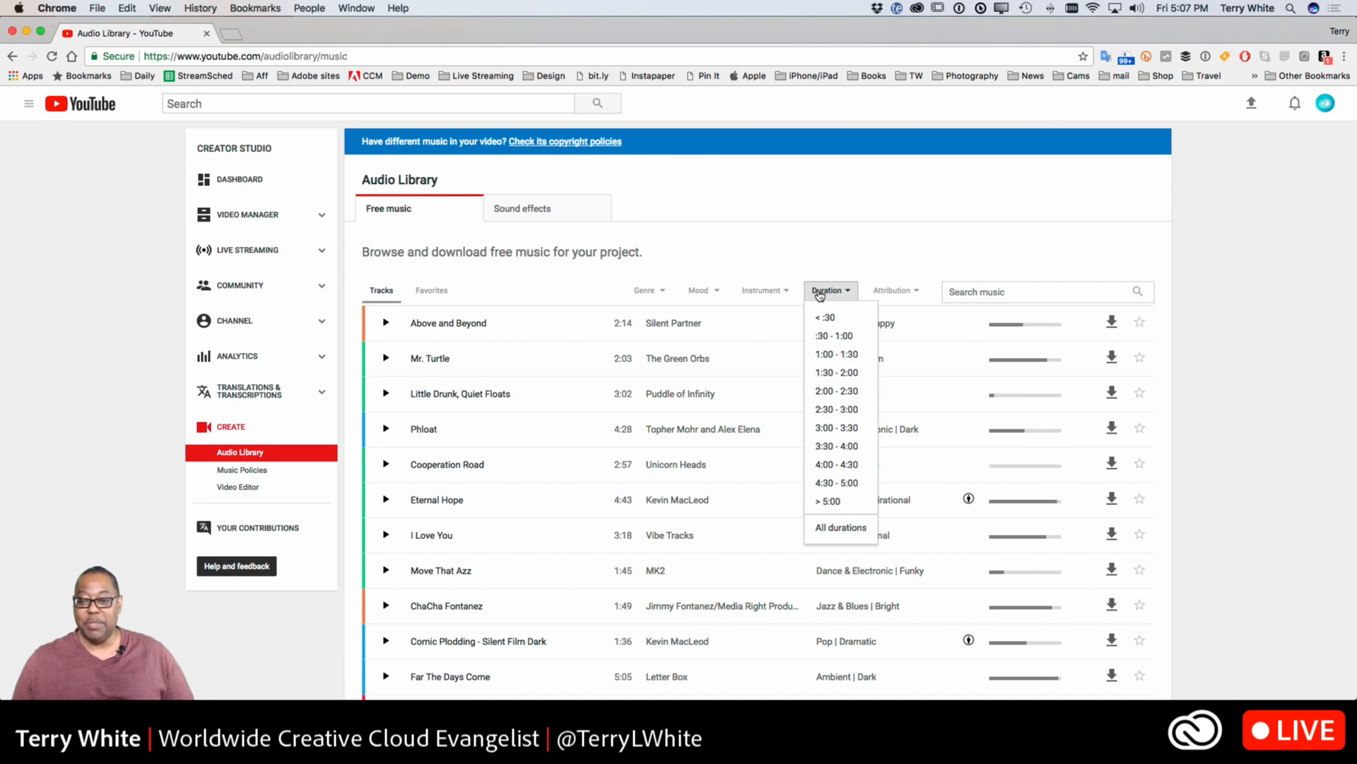
Filter the free music to tracks marked Attribution not required with a duration of 4:30 - 5:00
{"action": "left_click", "coordinate": [888, 295]}
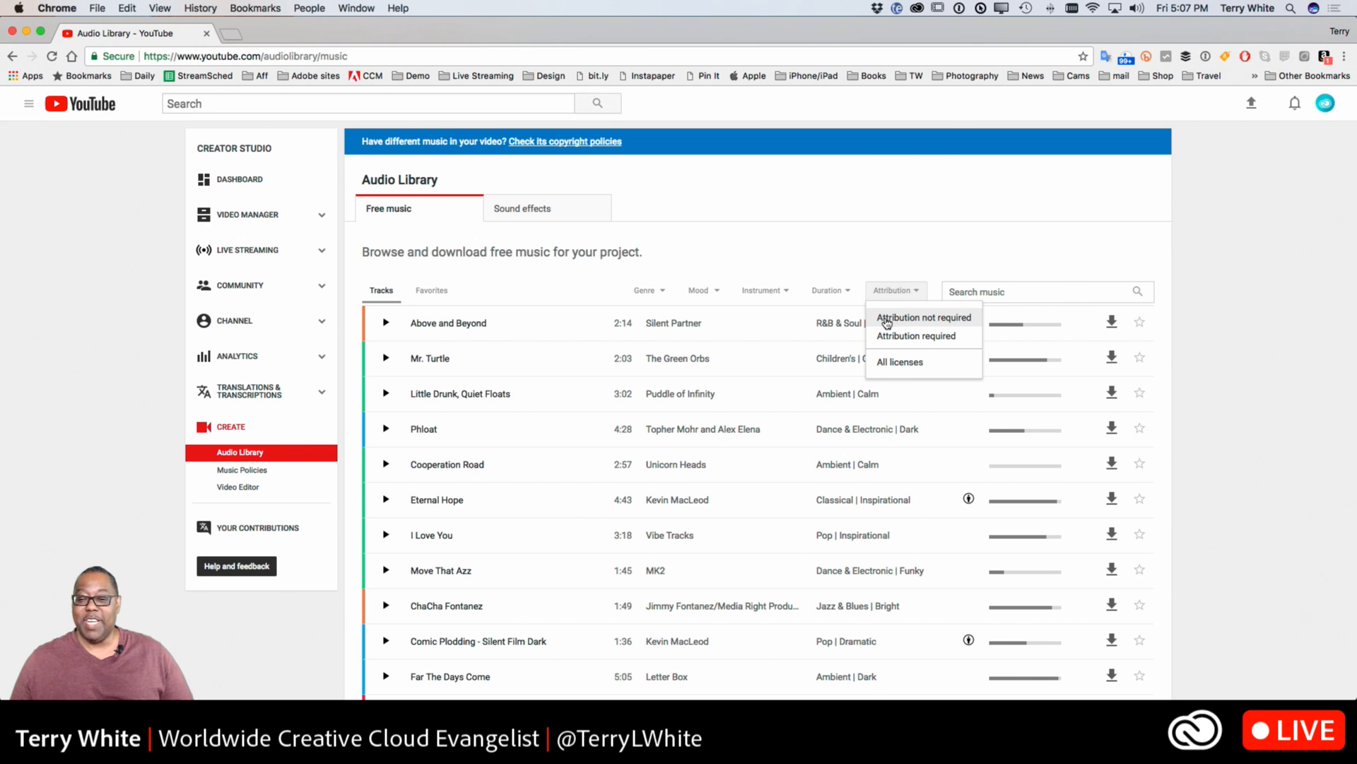
{"action": "left_click", "coordinate": [886, 323]}
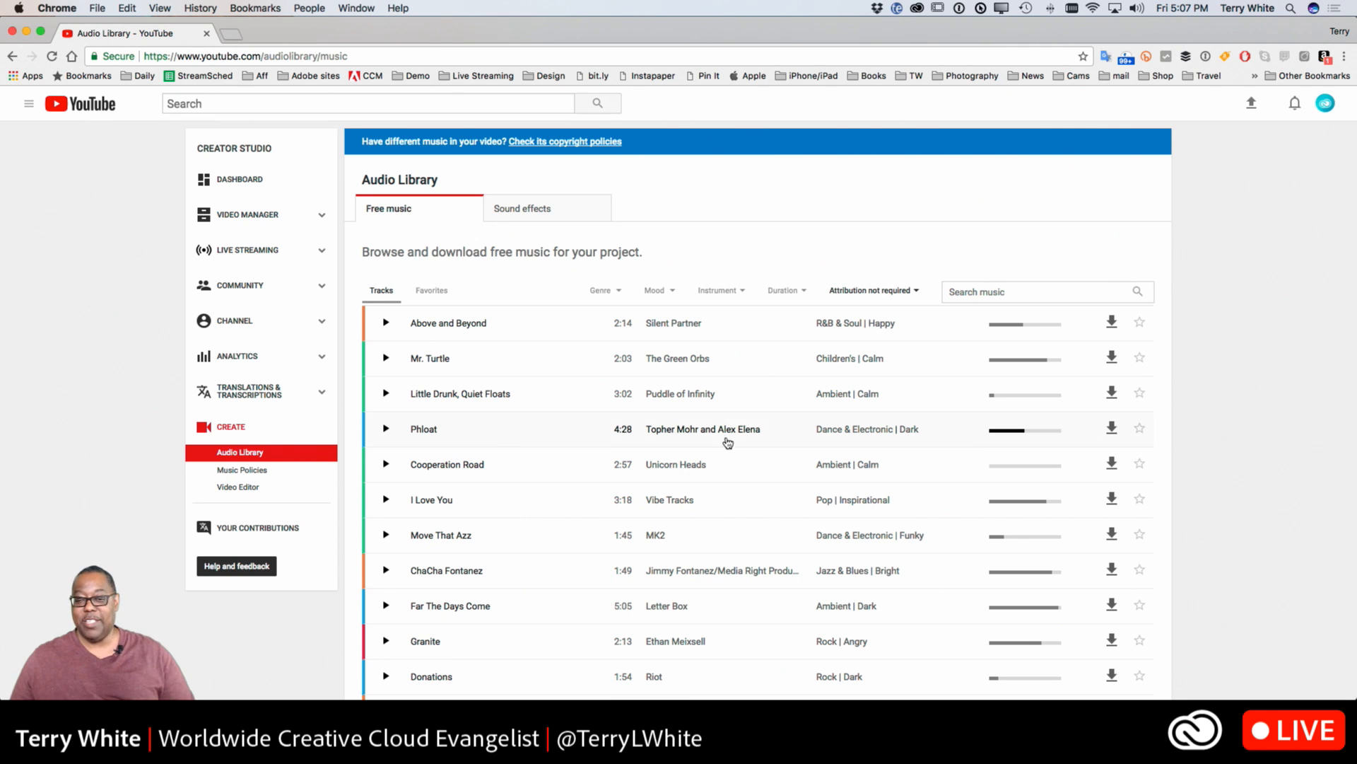
{"action": "left_click", "coordinate": [780, 292]}
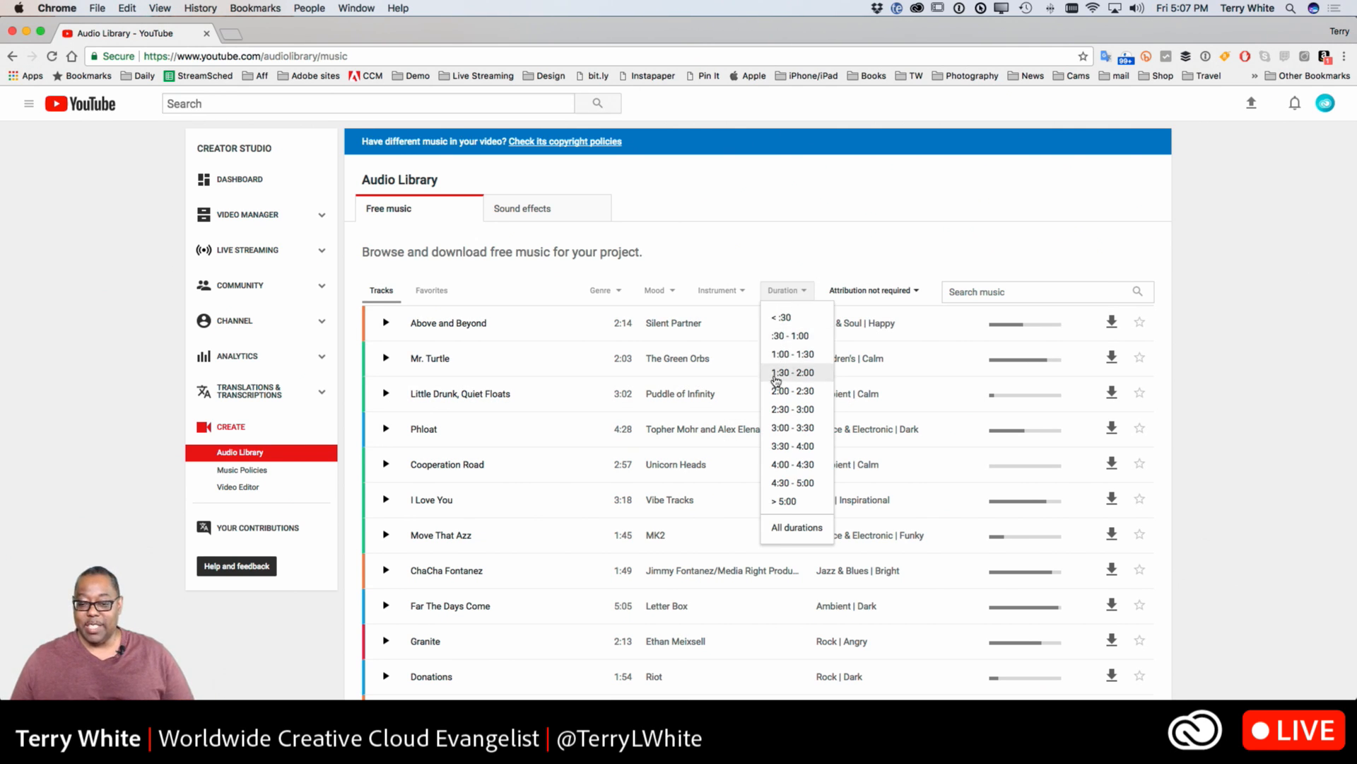
{"action": "left_click", "coordinate": [787, 483]}
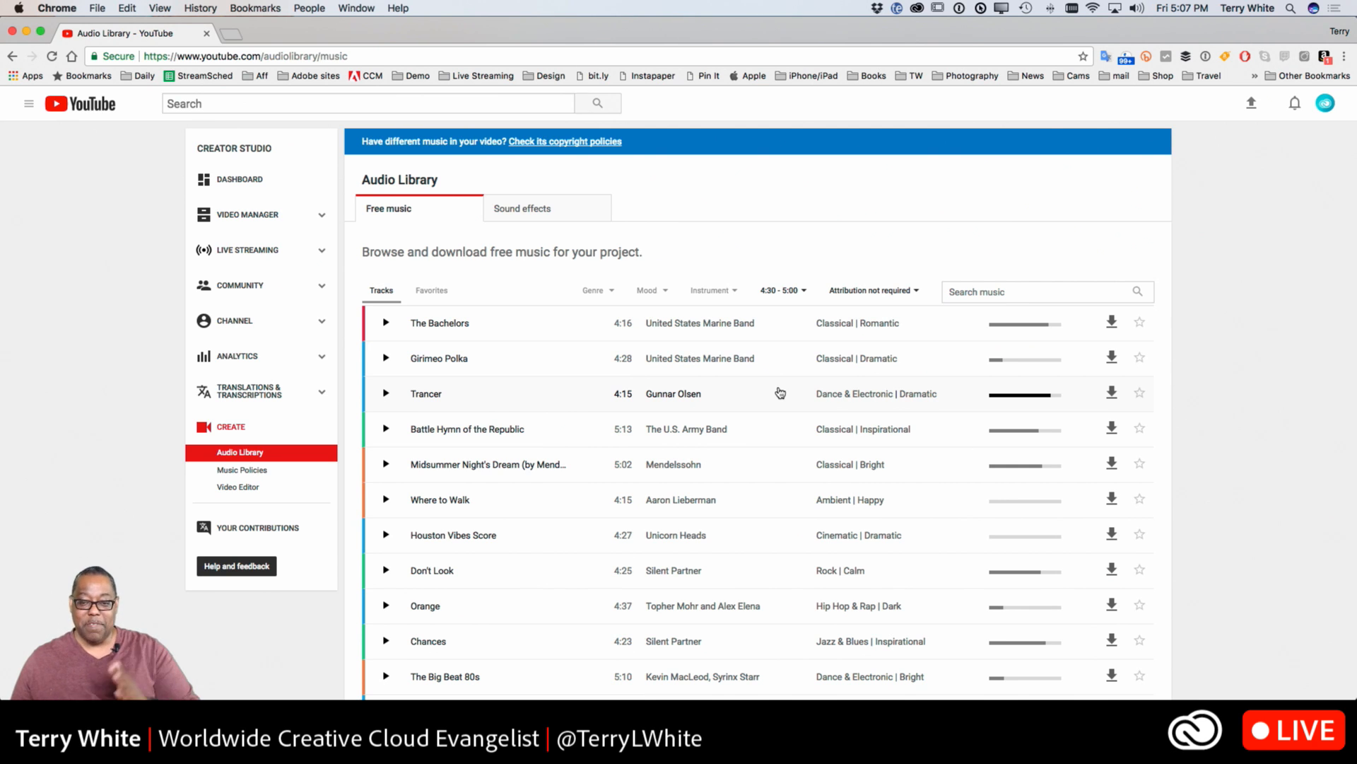
Set the duration filter to > 5:00 and the genre filter to Ambient
{"action": "left_click", "coordinate": [783, 298]}
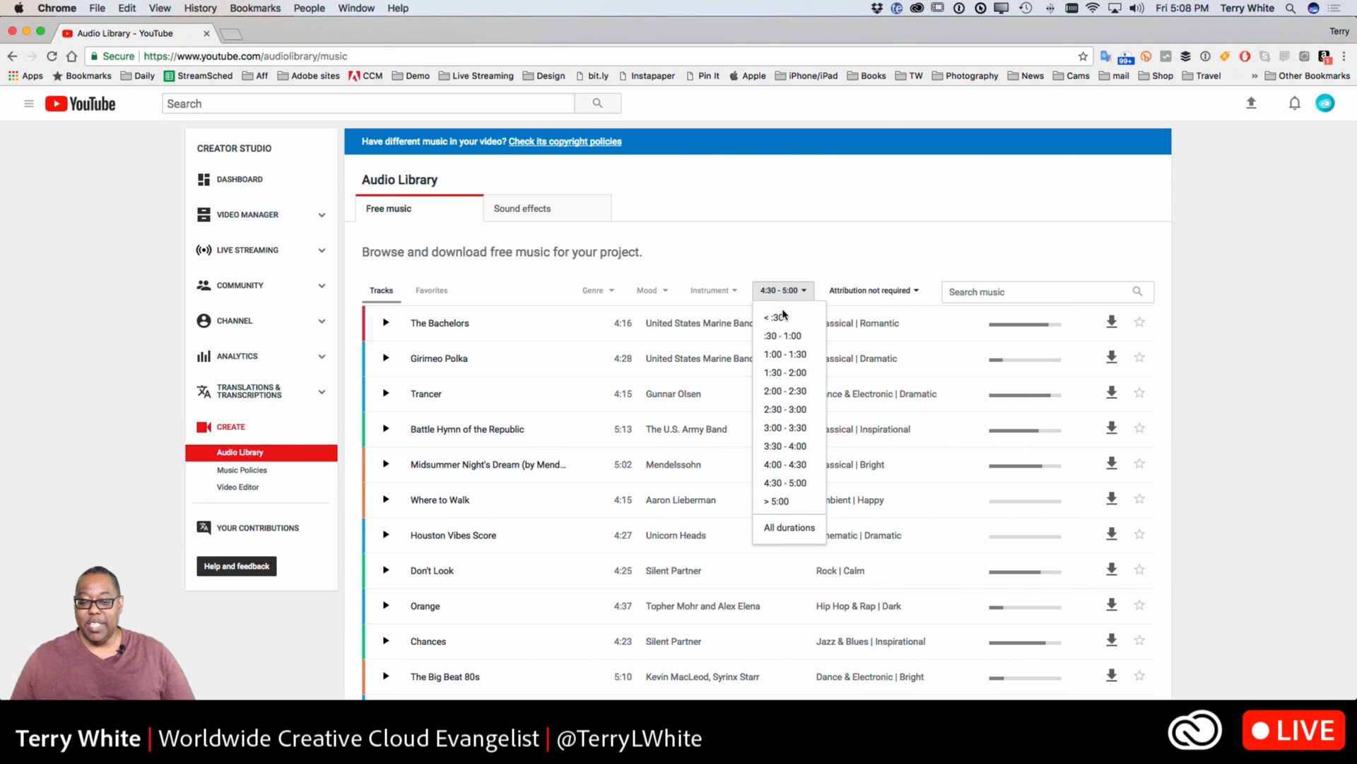
{"action": "left_click", "coordinate": [783, 502]}
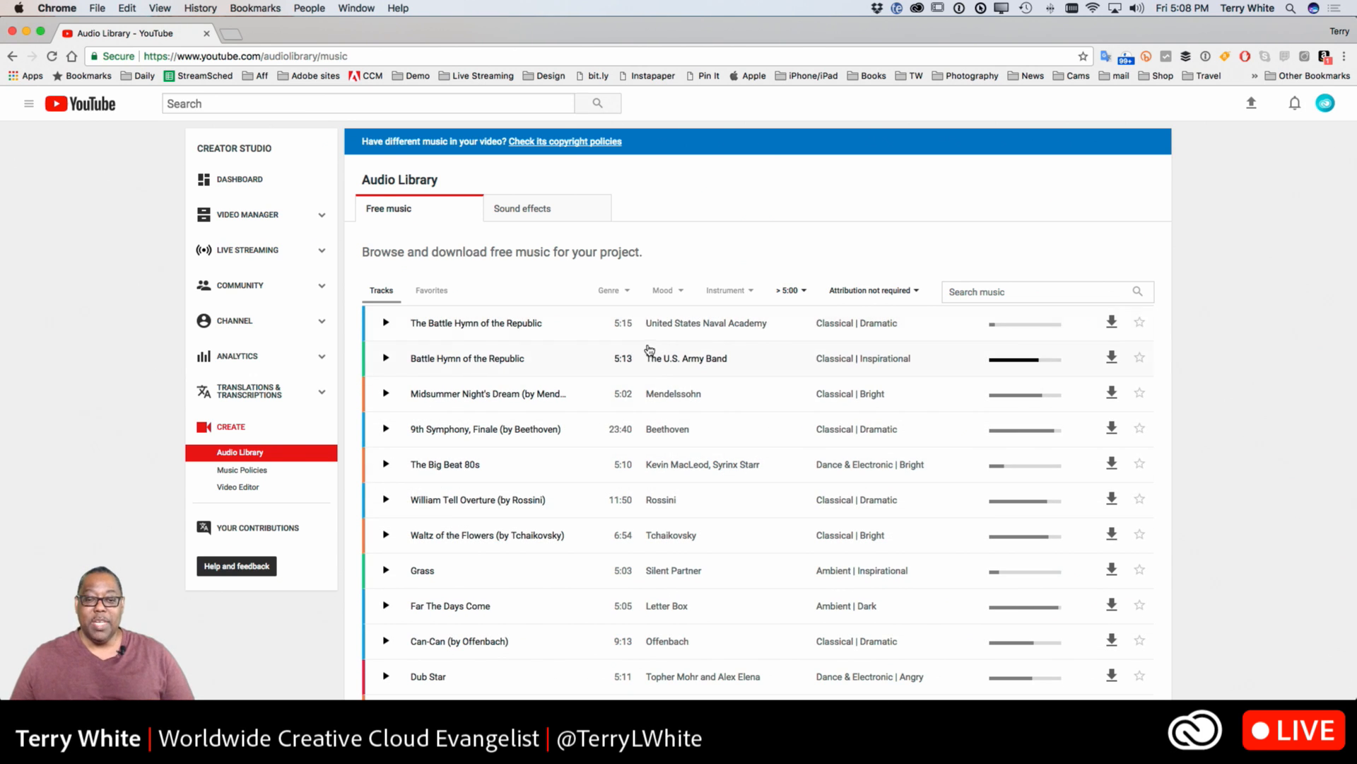
{"action": "left_click", "coordinate": [621, 290]}
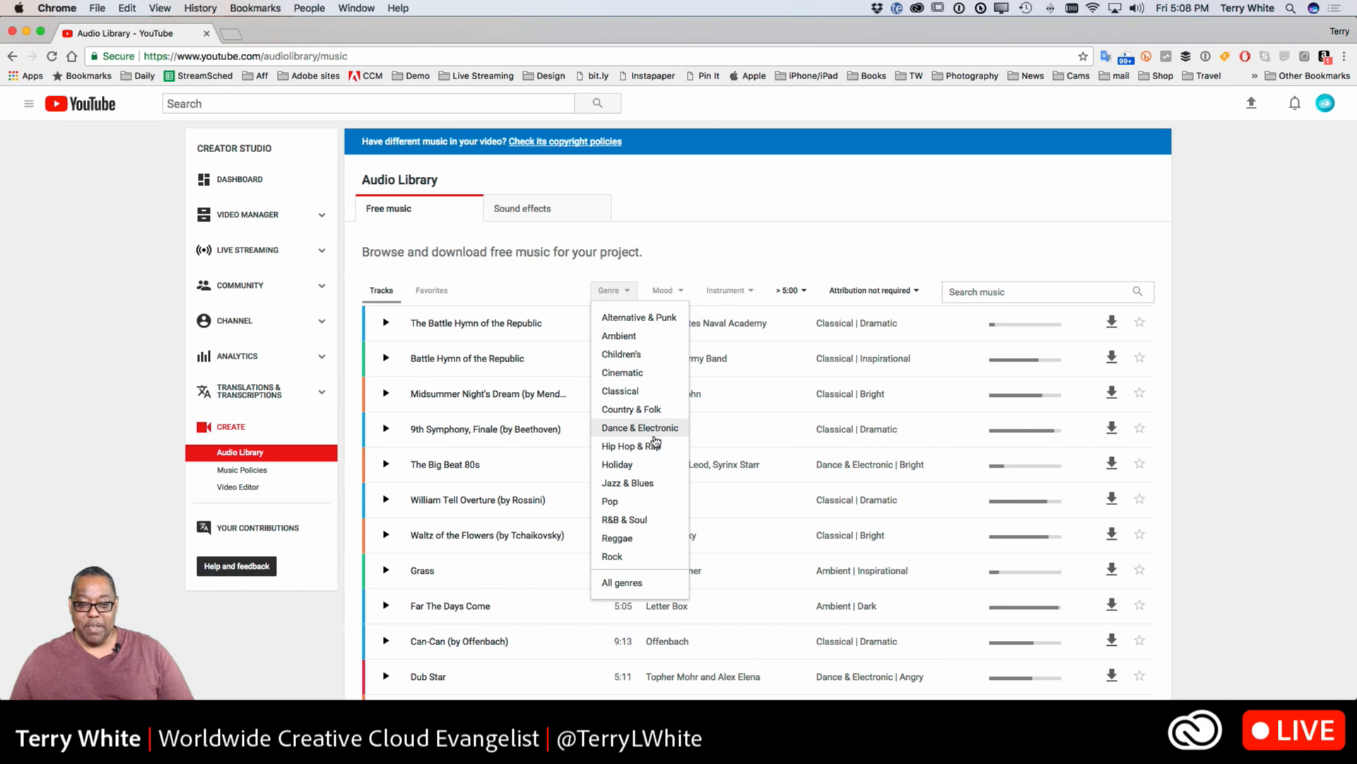
{"action": "left_click", "coordinate": [643, 339]}
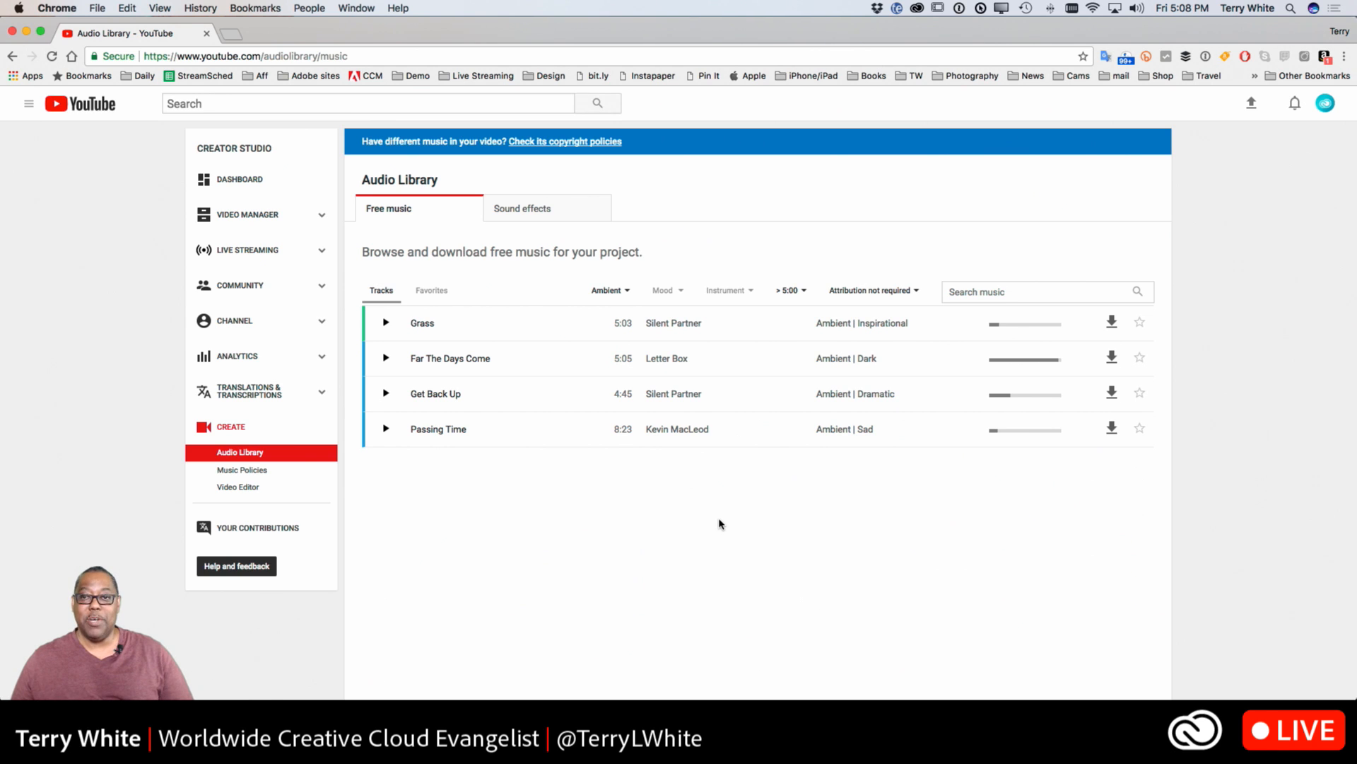
Preview the Grass track in the filtered list and stop its playback
{"action": "left_click", "coordinate": [386, 324]}
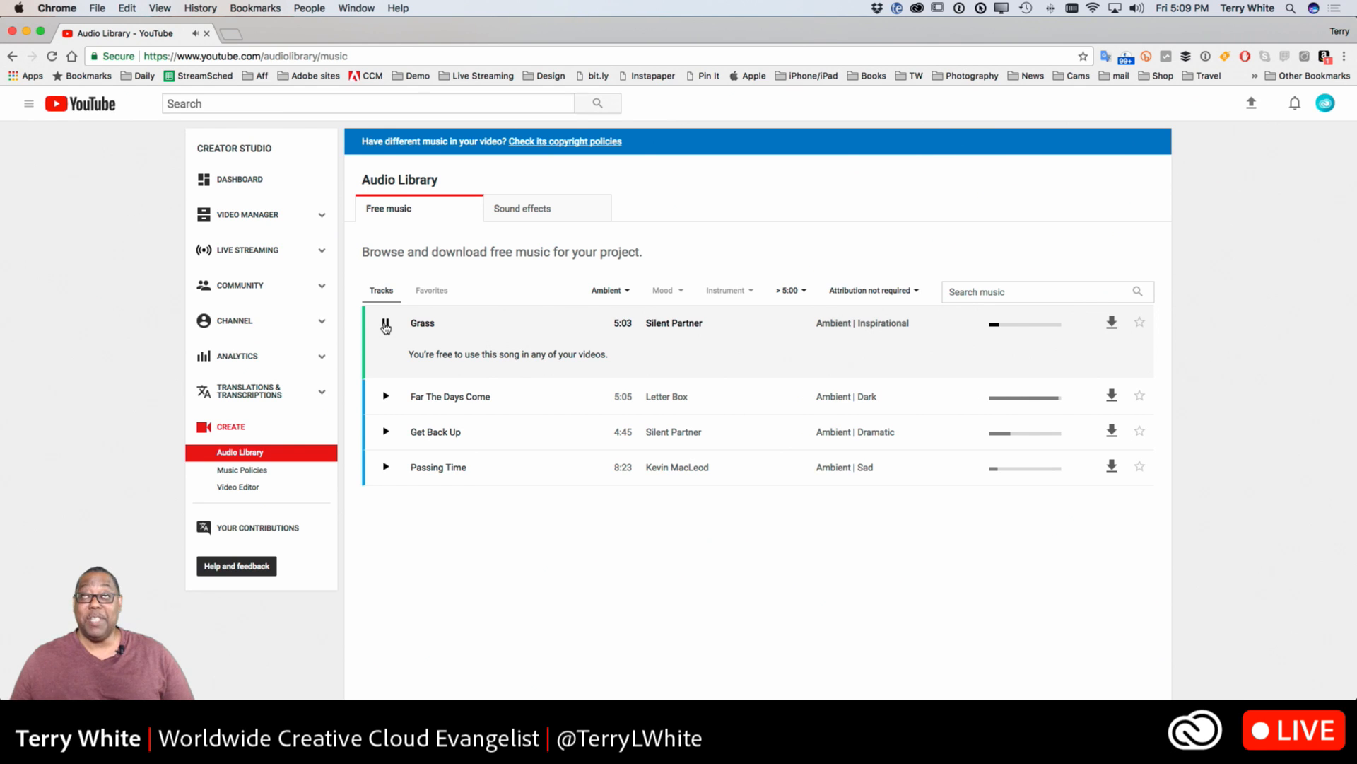
{"action": "left_click", "coordinate": [385, 324]}
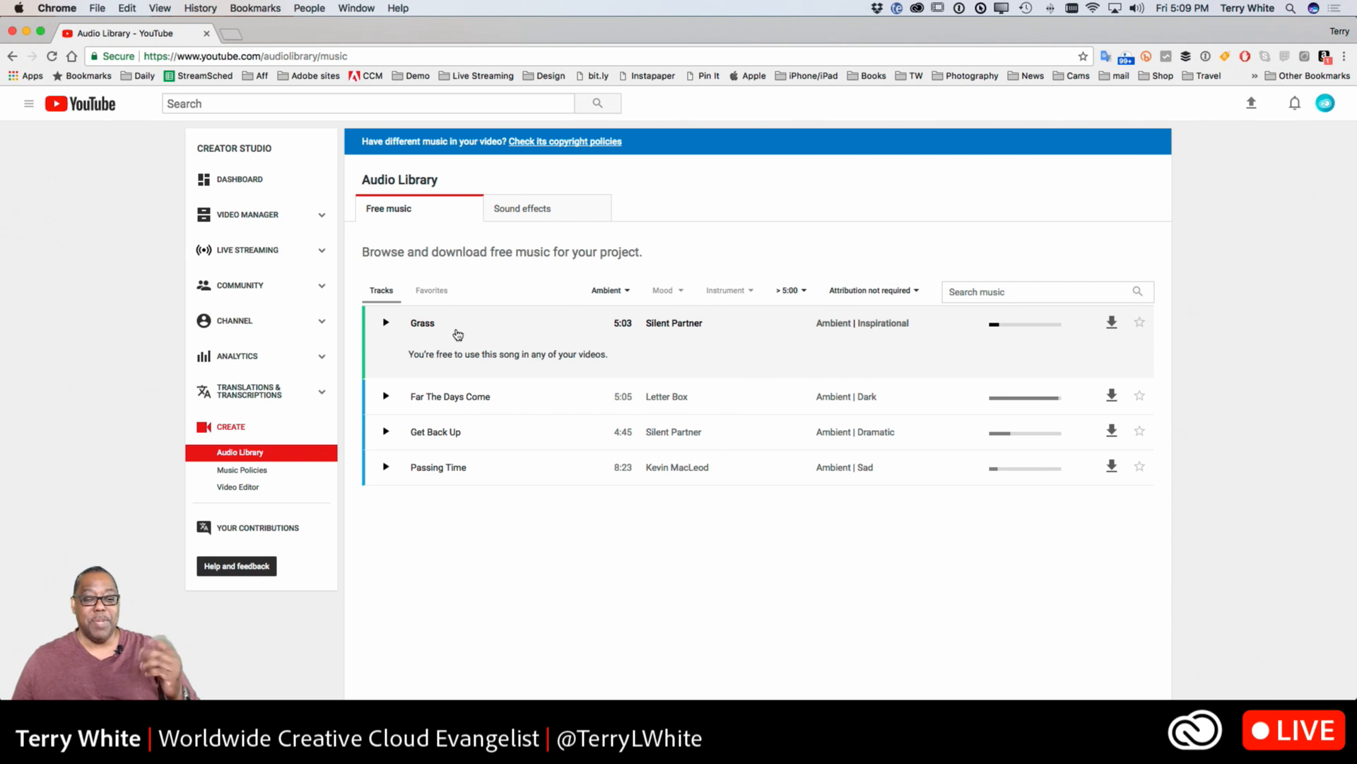
Return to Premiere Pro and select Grass.mp3 in the Iceland2017 project
{"action": "left_click", "coordinate": [27, 32]}
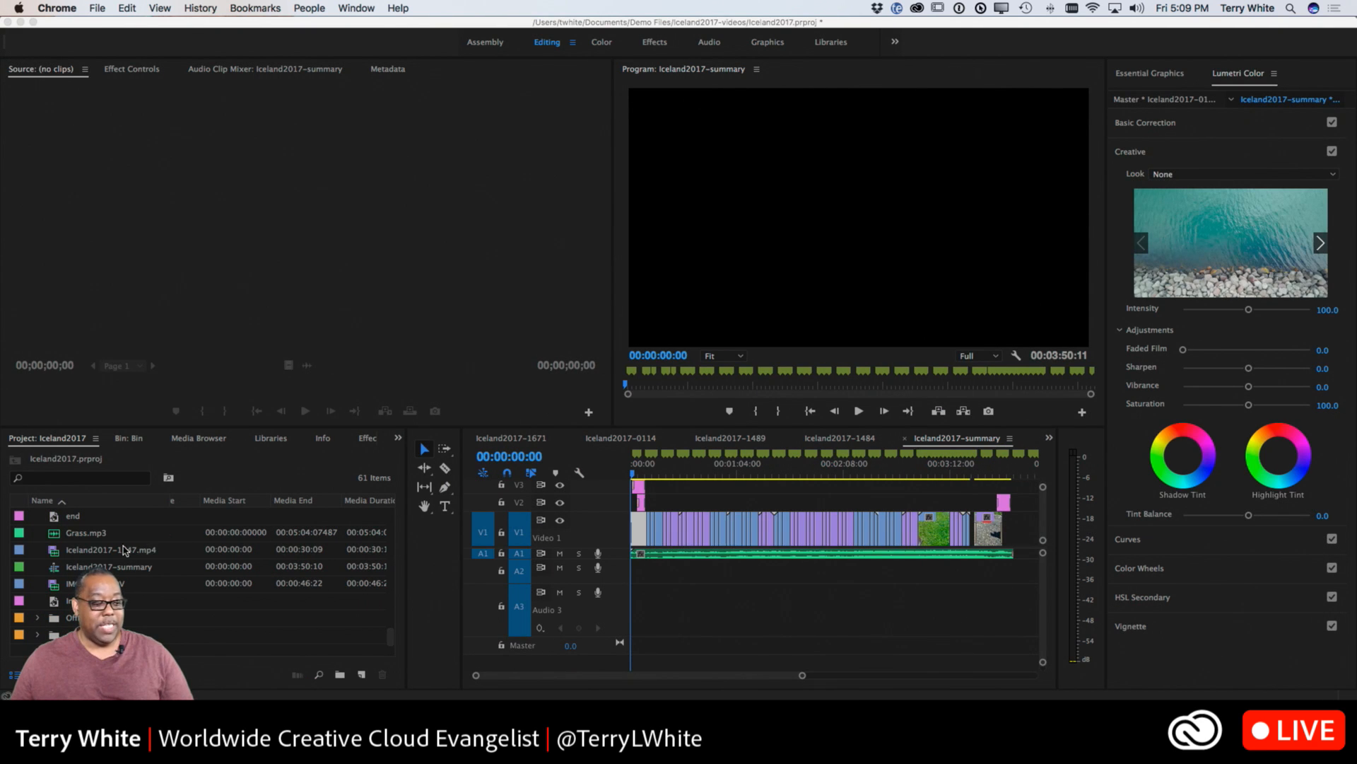
{"action": "left_click", "coordinate": [79, 539]}
{"action": "left_click", "coordinate": [80, 534]}
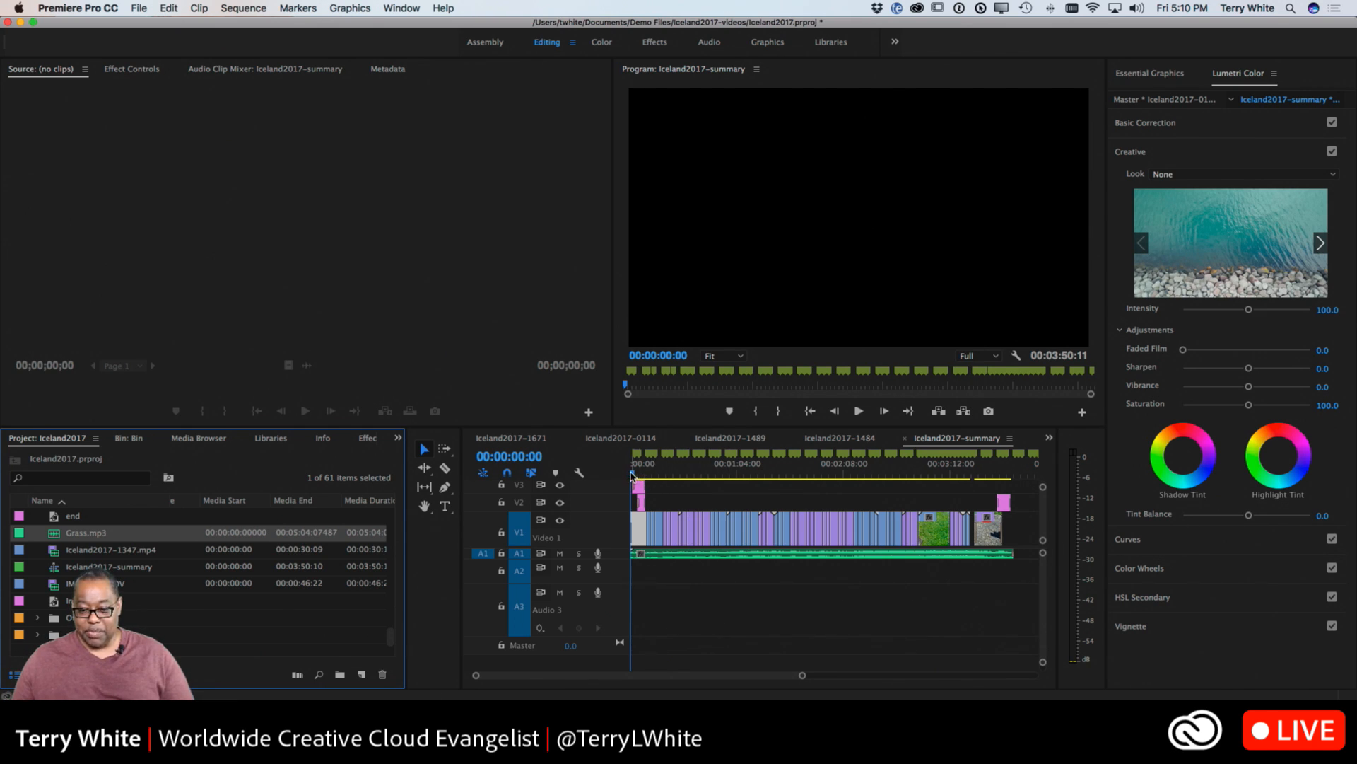
Skim the summary sequence's clips and music up to about 00:01:13:12 and bring the playhead back to 00:00:00:00
{"action": "left_click_drag", "start_coordinate": [632, 476], "coordinate": [753, 503]}
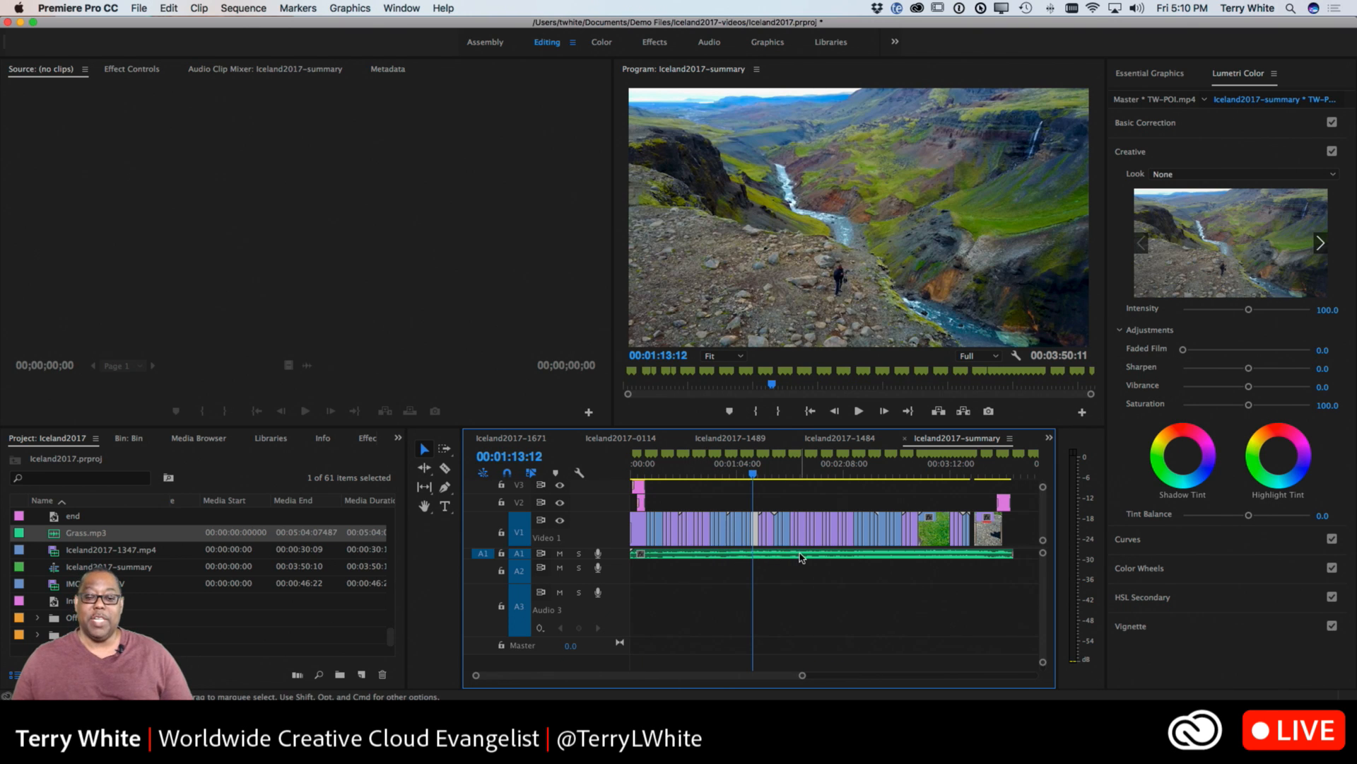
{"action": "left_click", "coordinate": [707, 478]}
{"action": "key", "text": "Home"}
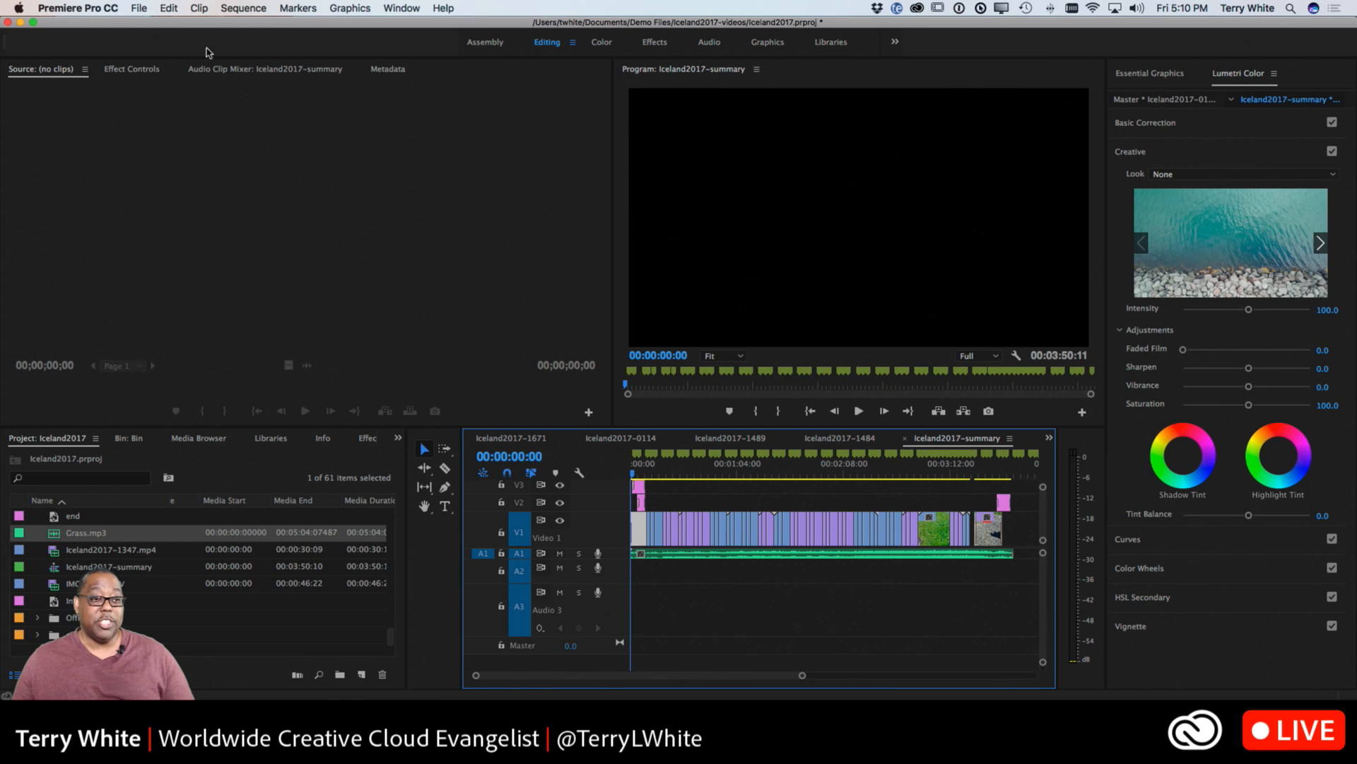
{"action": "left_click", "coordinate": [145, 7]}
{"action": "mouse_move", "coordinate": [143, 26]}
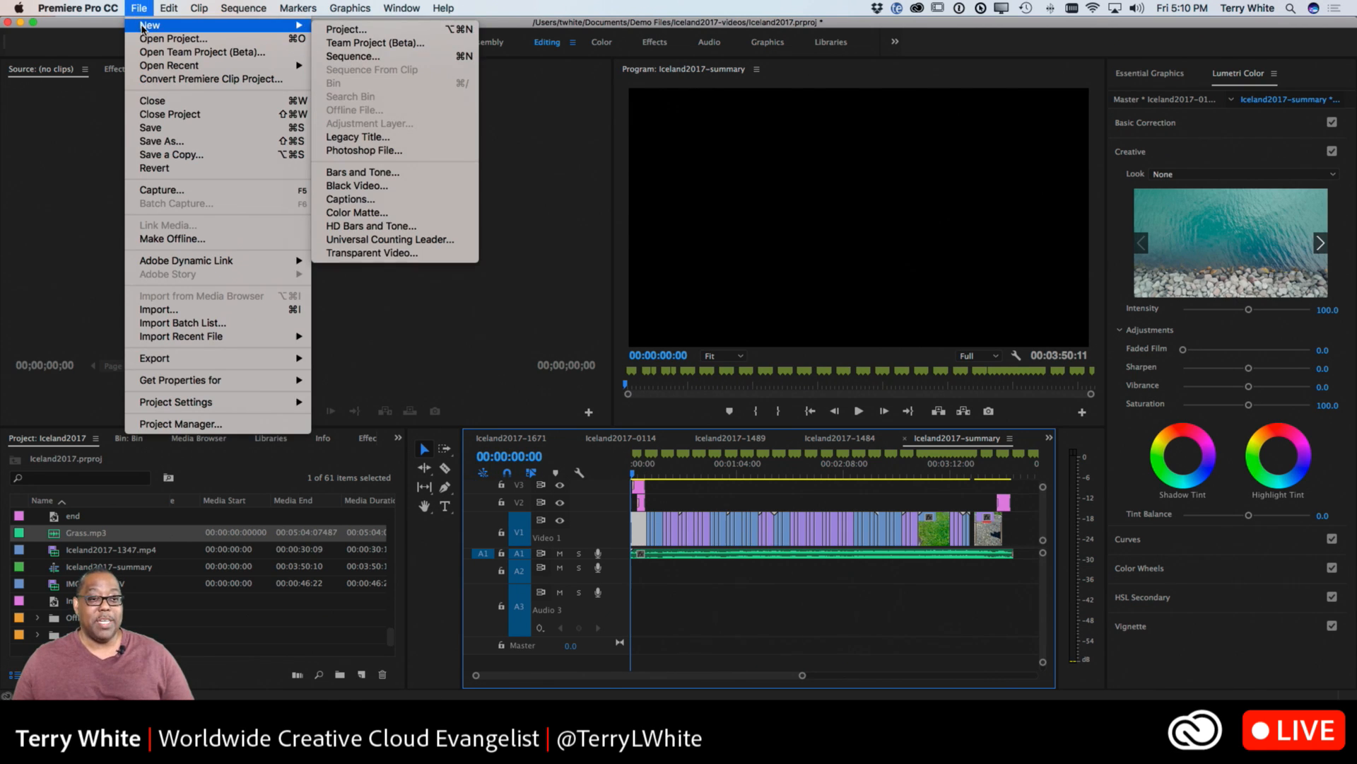
{"action": "left_click", "coordinate": [344, 57]}
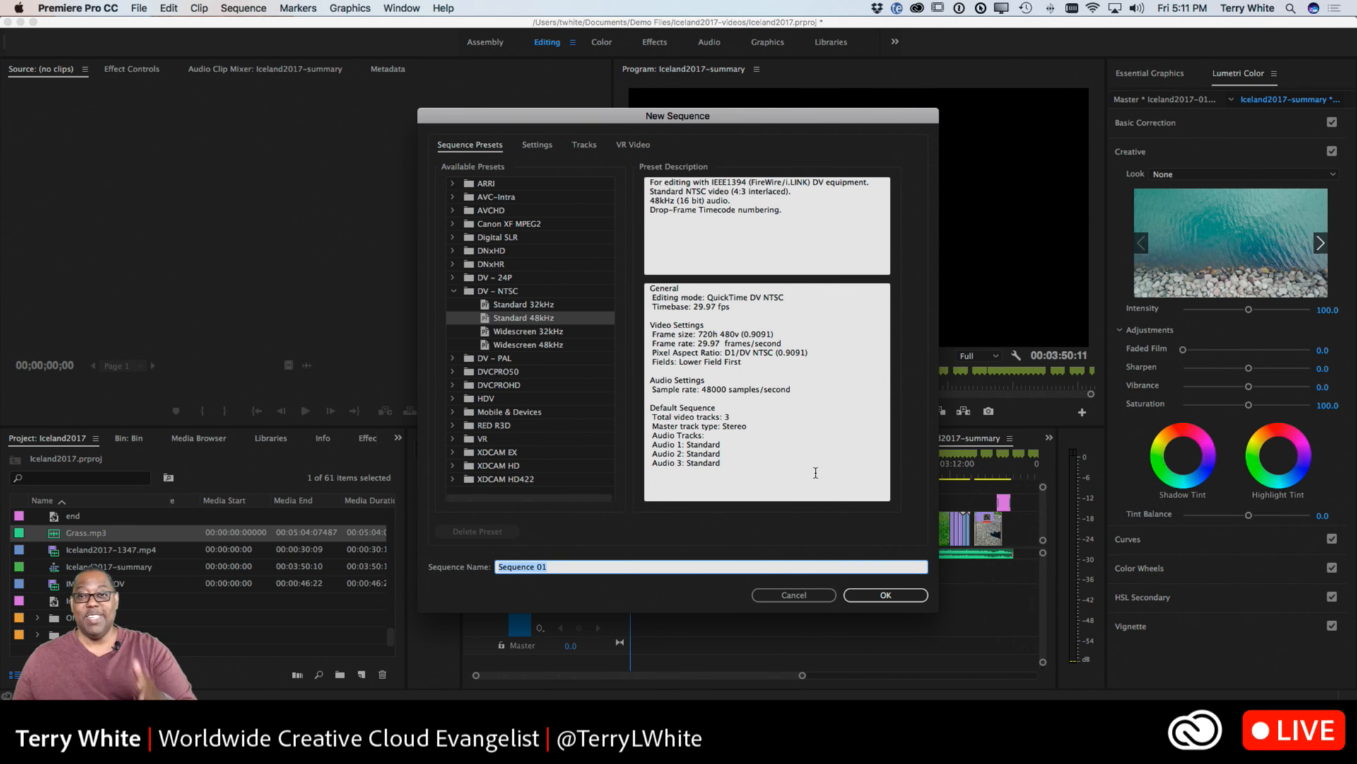
{"action": "left_click", "coordinate": [811, 600]}
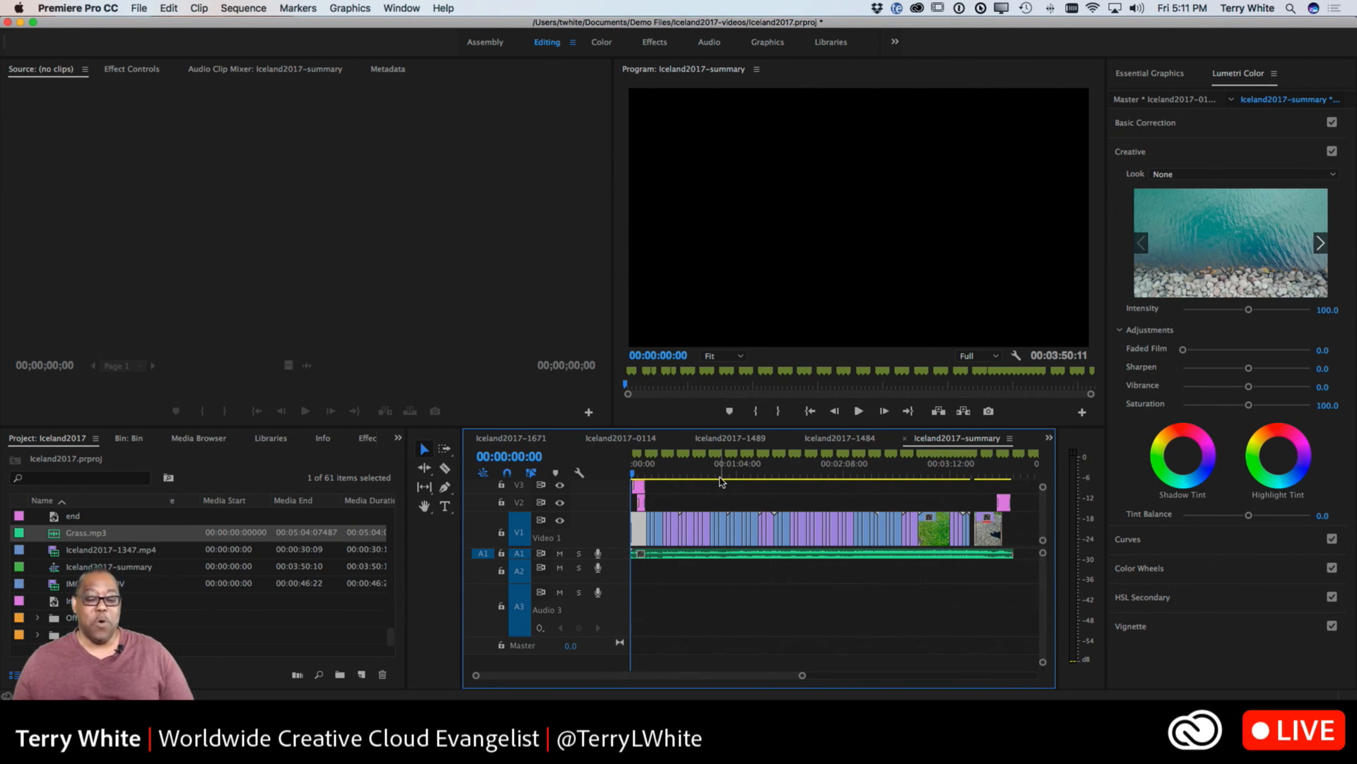
Browse the project's clips and check the properties of DJI_0126.mp4, DJI_0220.mp4 and DJI_0221.MP4 in the Bin folder
{"action": "scroll", "coordinate": [196, 576], "scroll_direction": "up", "scroll_amount": 3}
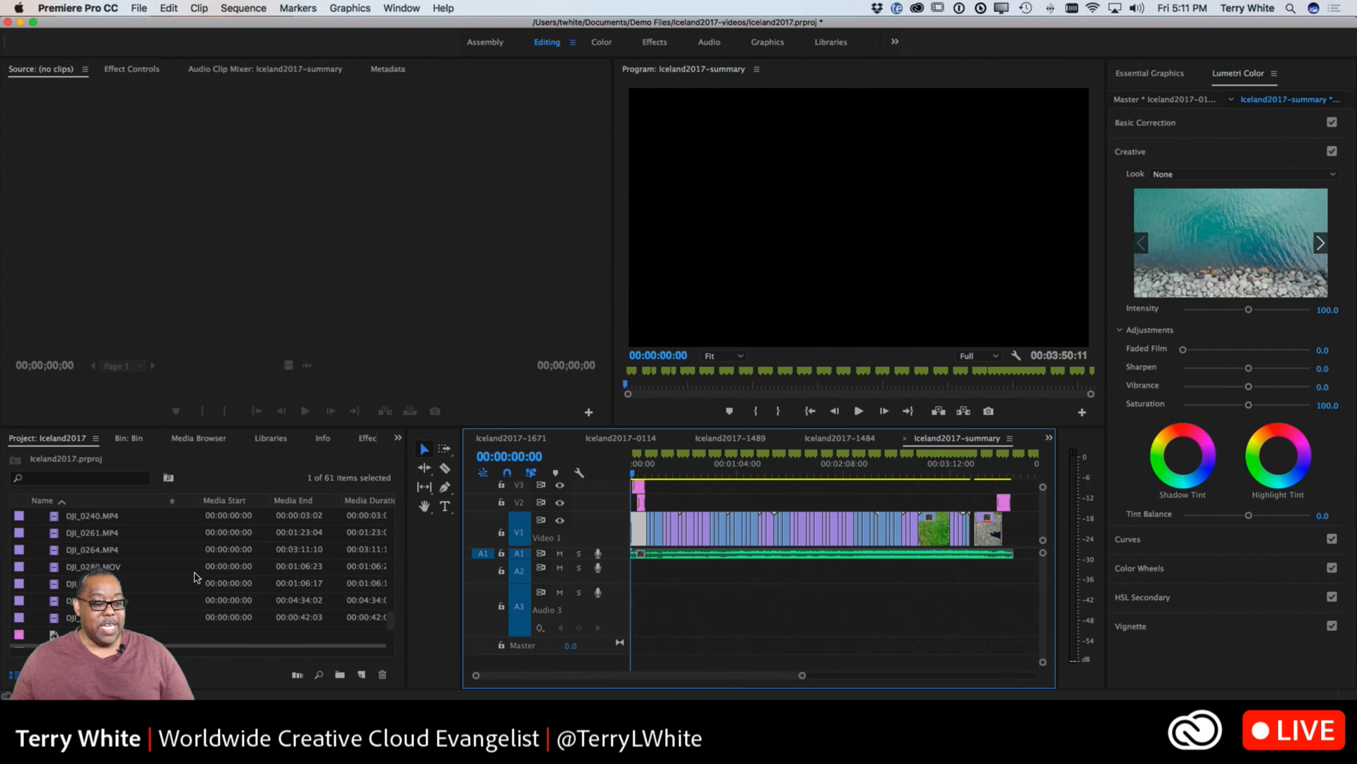
{"action": "scroll", "coordinate": [196, 576], "scroll_direction": "down", "scroll_amount": 5}
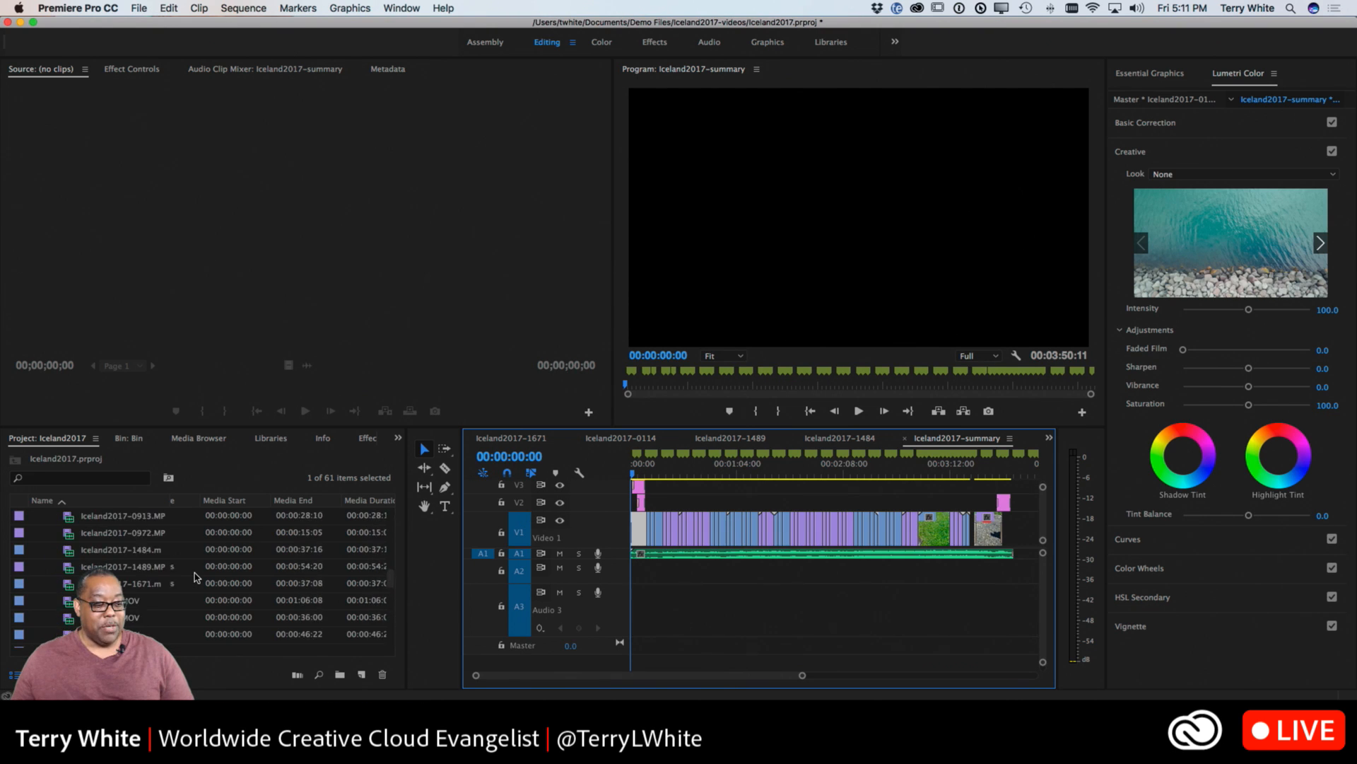
{"action": "scroll", "coordinate": [196, 576], "scroll_direction": "up", "scroll_amount": 4}
{"action": "scroll", "coordinate": [195, 577], "scroll_direction": "right", "scroll_amount": 1}
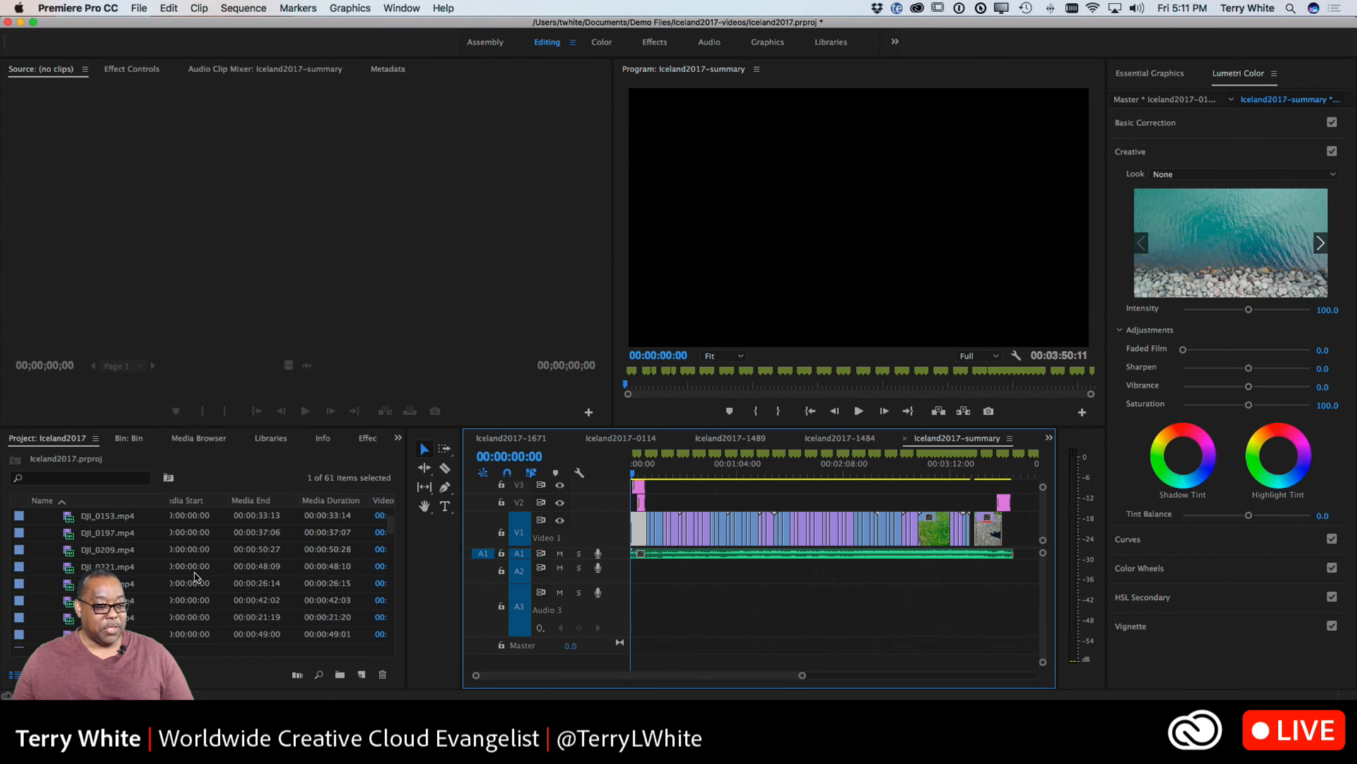
{"action": "scroll", "coordinate": [196, 576], "scroll_direction": "down", "scroll_amount": 1}
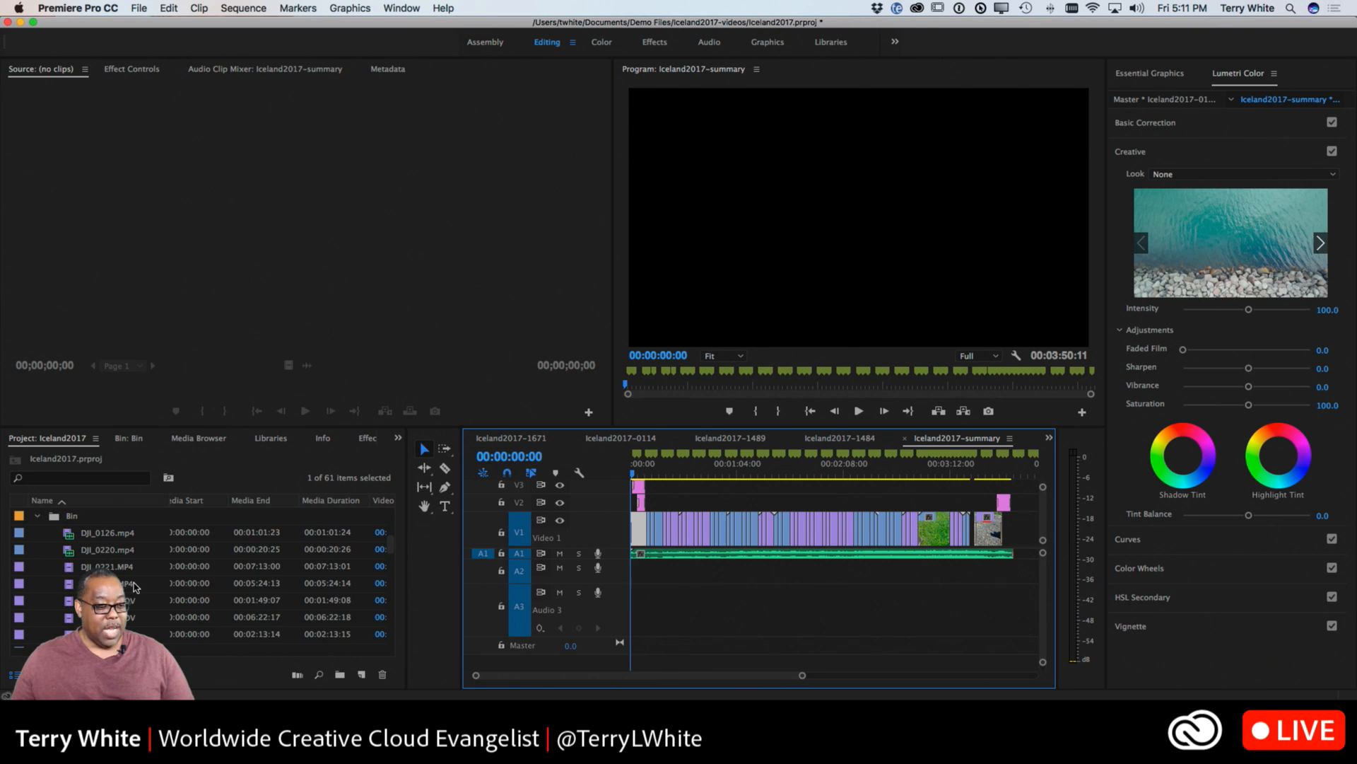
{"action": "left_click", "coordinate": [119, 537]}
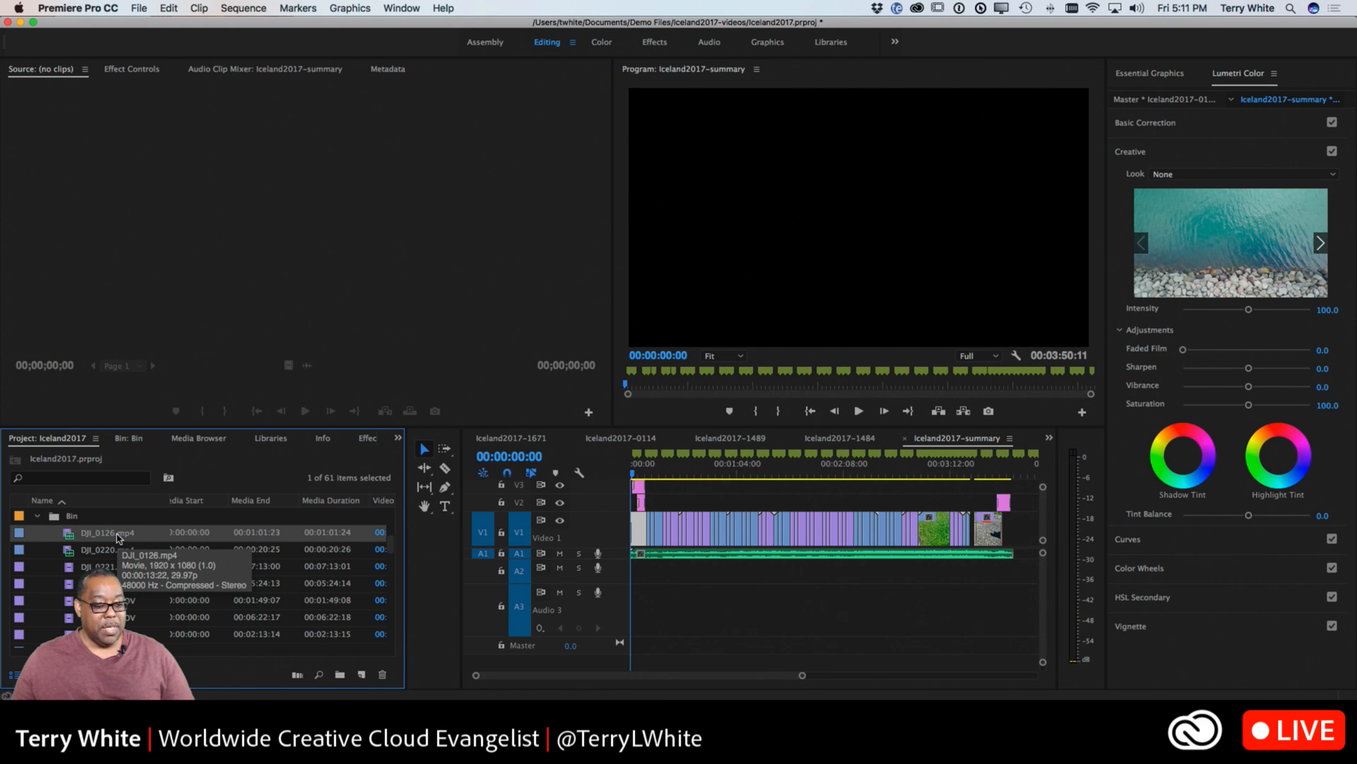
{"action": "left_click", "coordinate": [111, 555]}
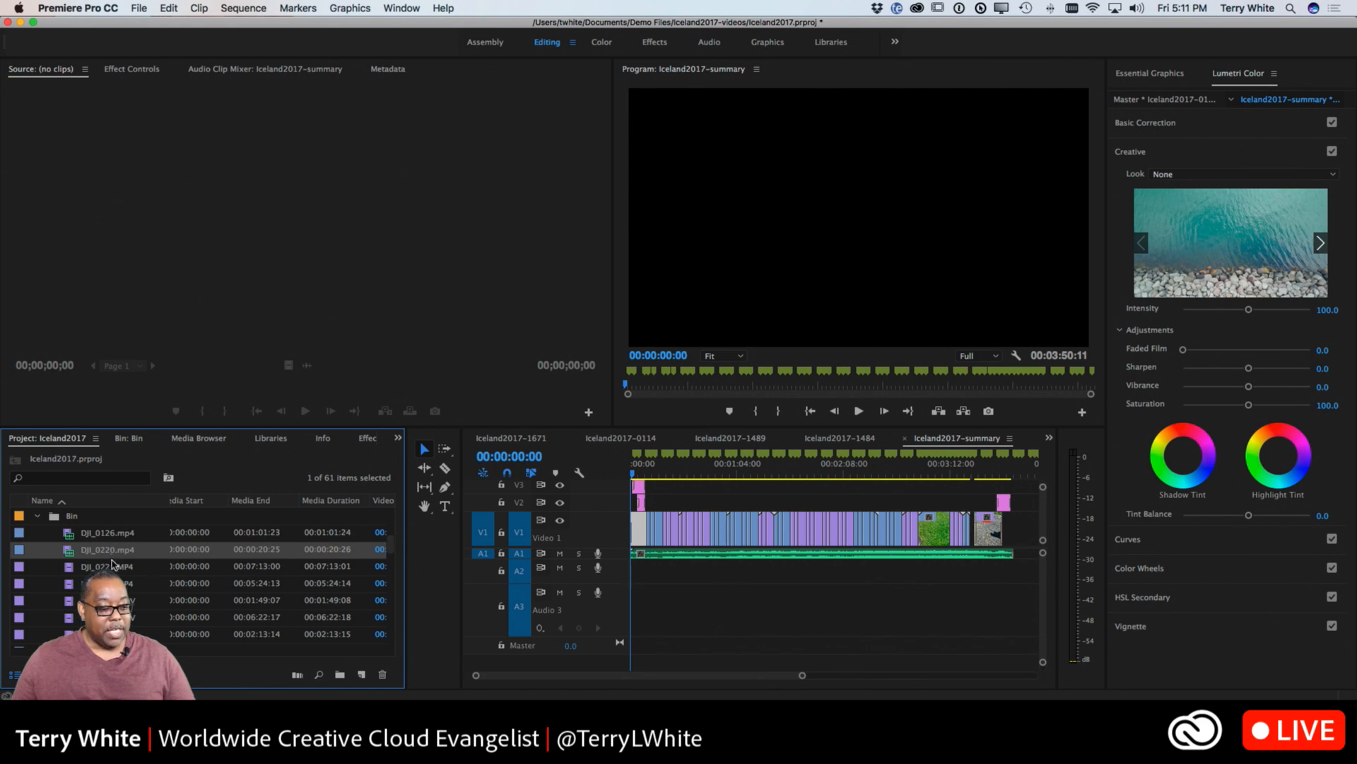
{"action": "left_click", "coordinate": [108, 566]}
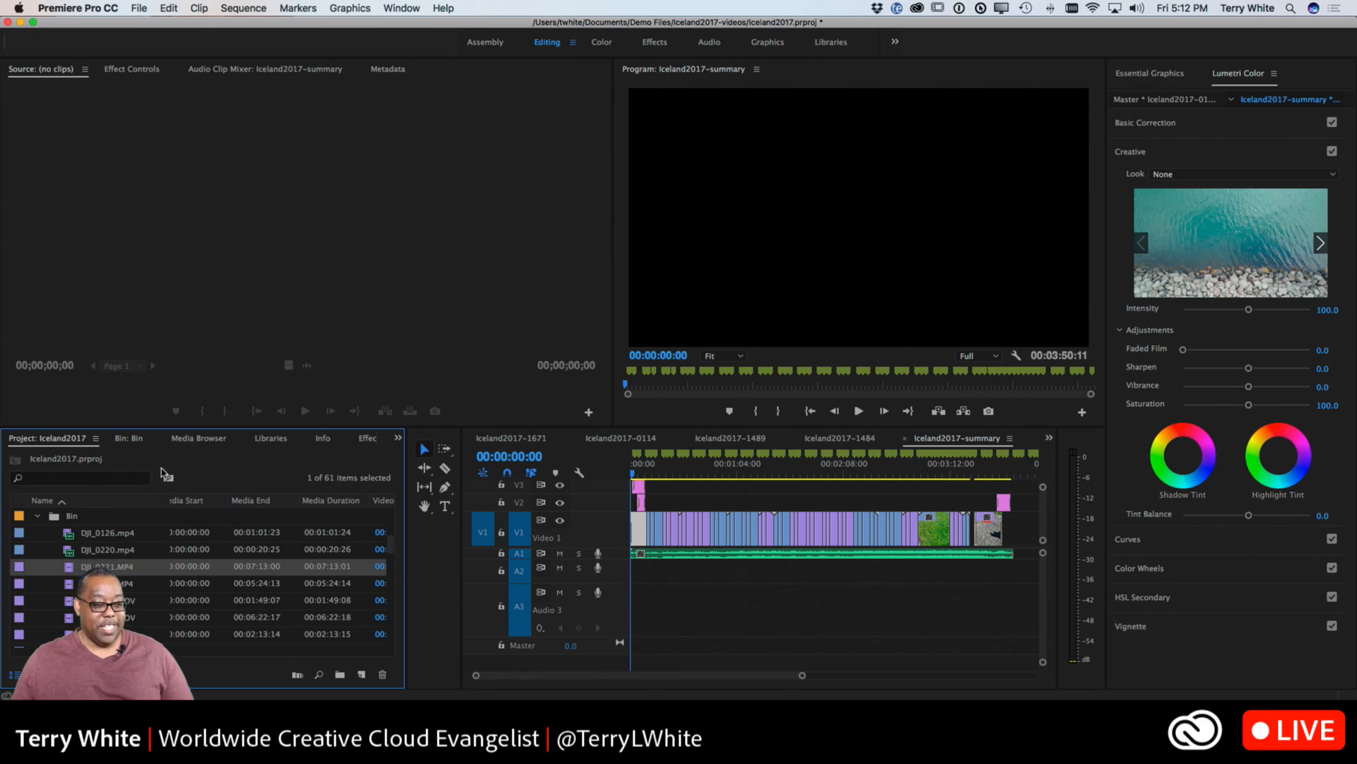
Dock the Project panel in the timeline's panel group and move it back to its original group
{"action": "left_click_drag", "start_coordinate": [71, 445], "coordinate": [589, 440]}
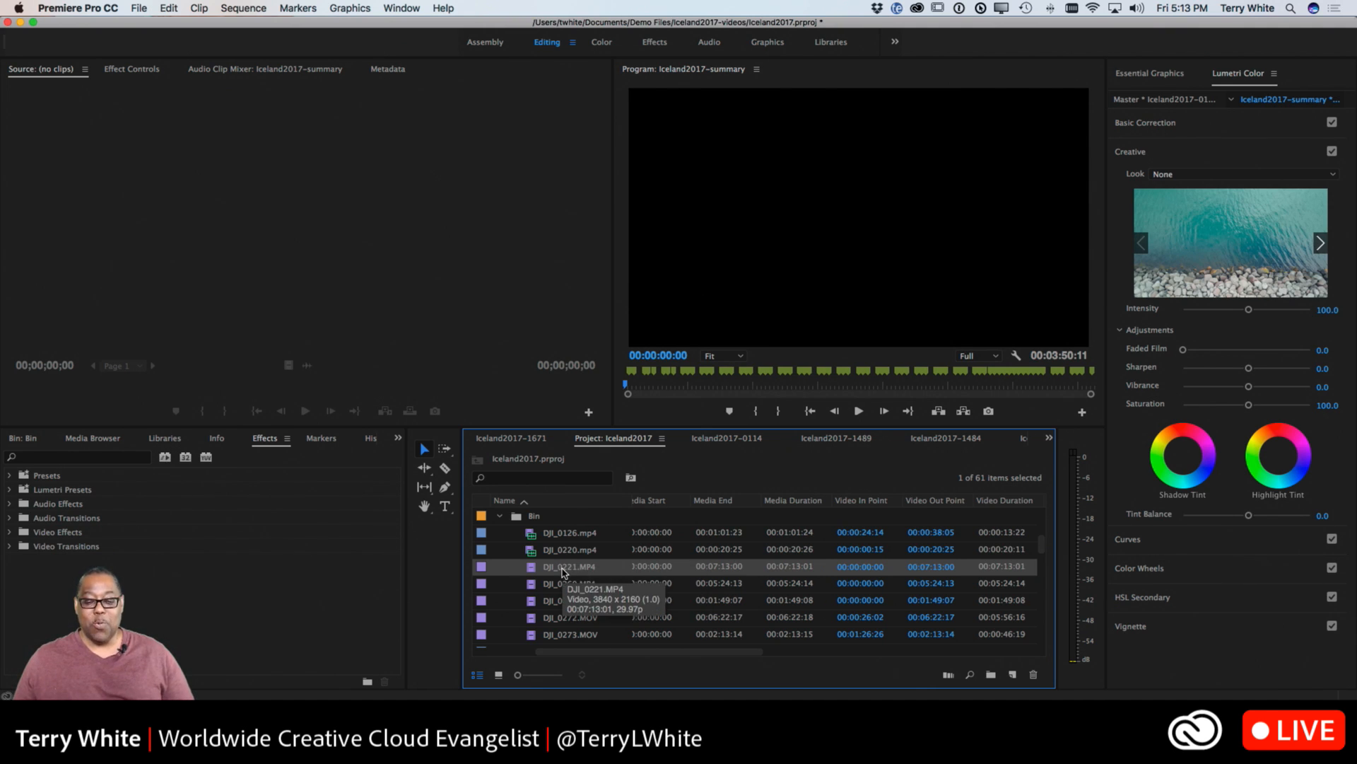
{"action": "left_click_drag", "start_coordinate": [596, 443], "coordinate": [79, 444]}
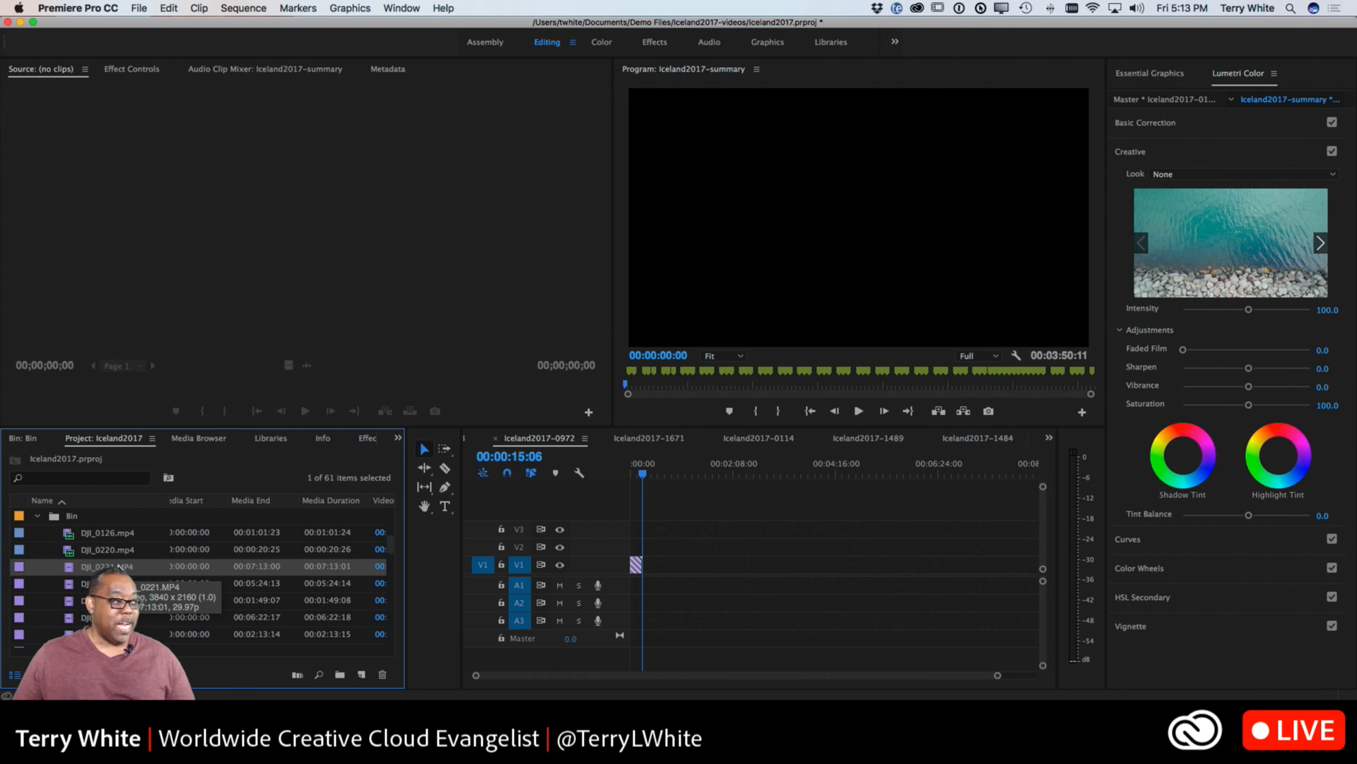
{"action": "scroll", "coordinate": [212, 572], "scroll_direction": "down", "scroll_amount": 2}
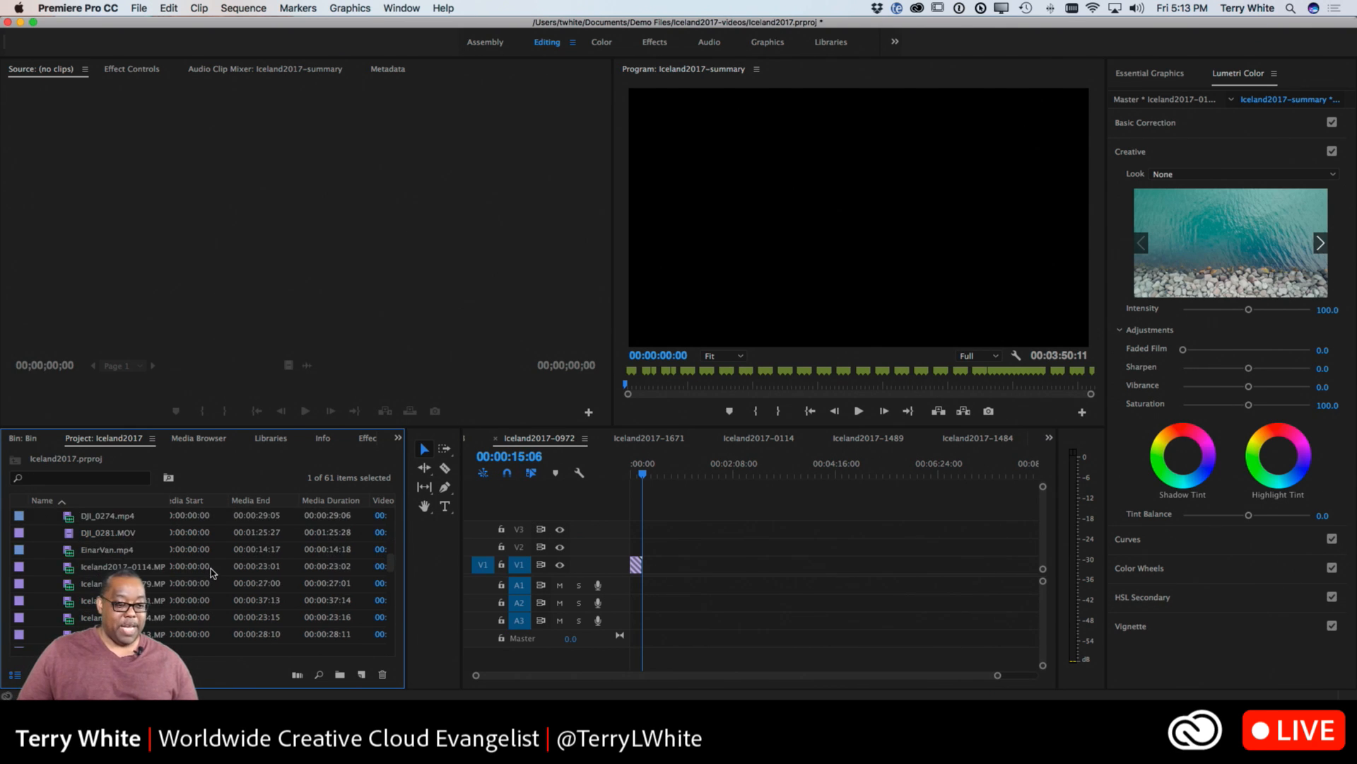
Create a new sequence from DJI_0221.MP4, skim it to 00:02:18:23 and delete the clip from the timeline
{"action": "scroll", "coordinate": [212, 572], "scroll_direction": "up", "scroll_amount": 2}
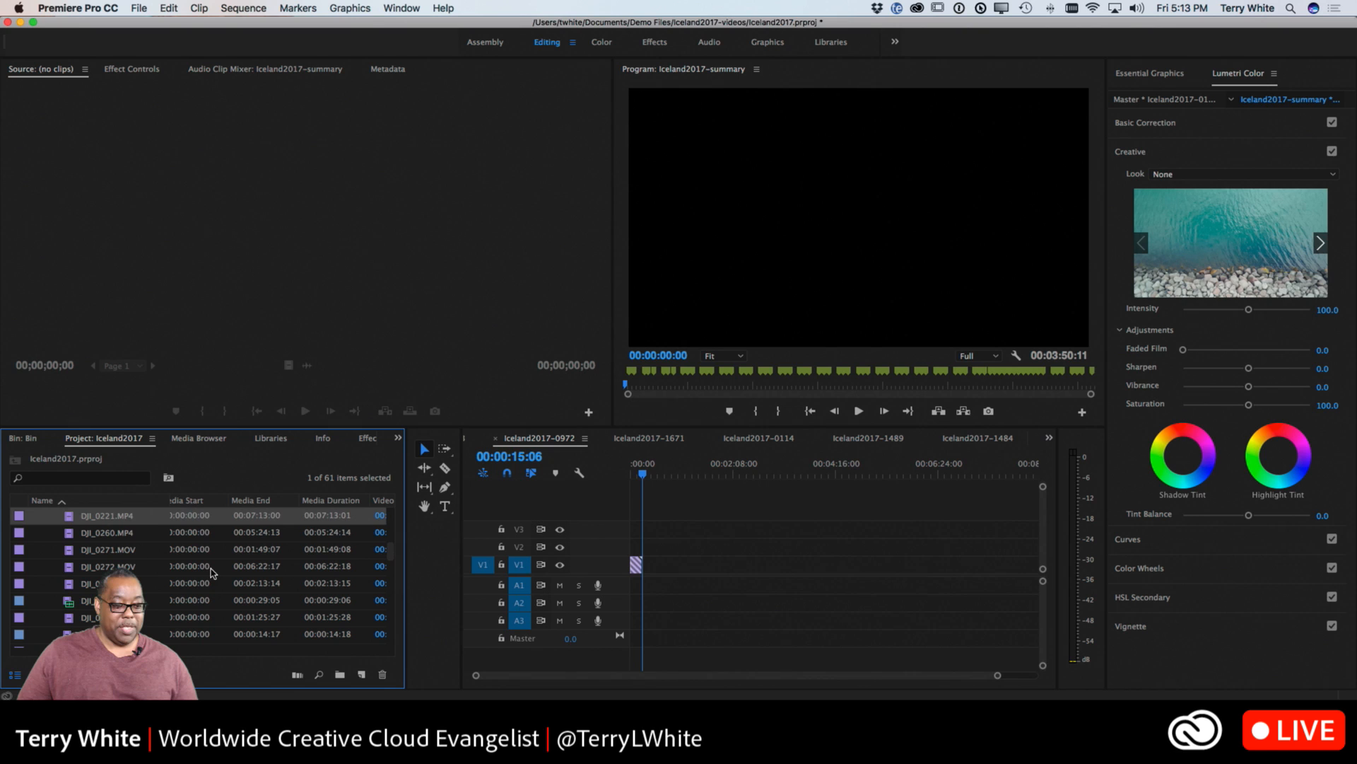
{"action": "right_click", "coordinate": [136, 518]}
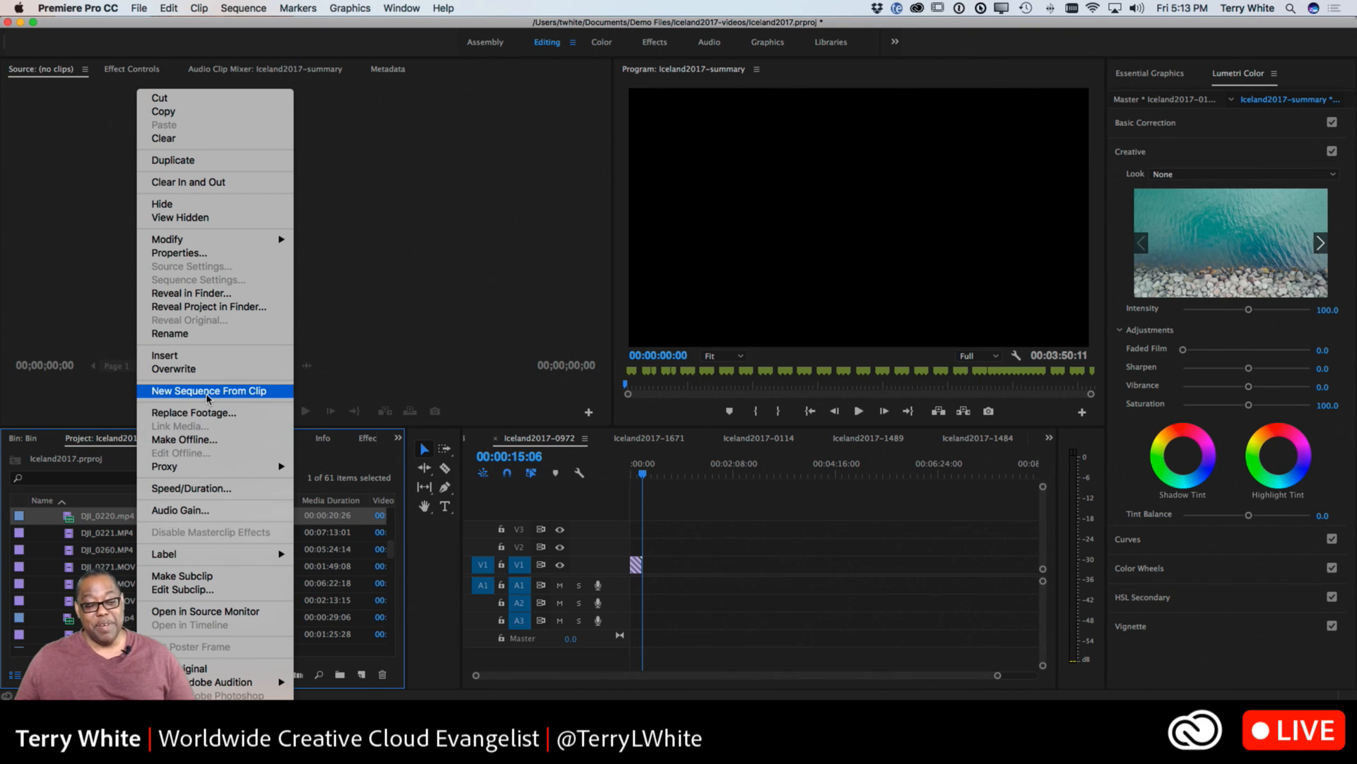
{"action": "left_click", "coordinate": [121, 543]}
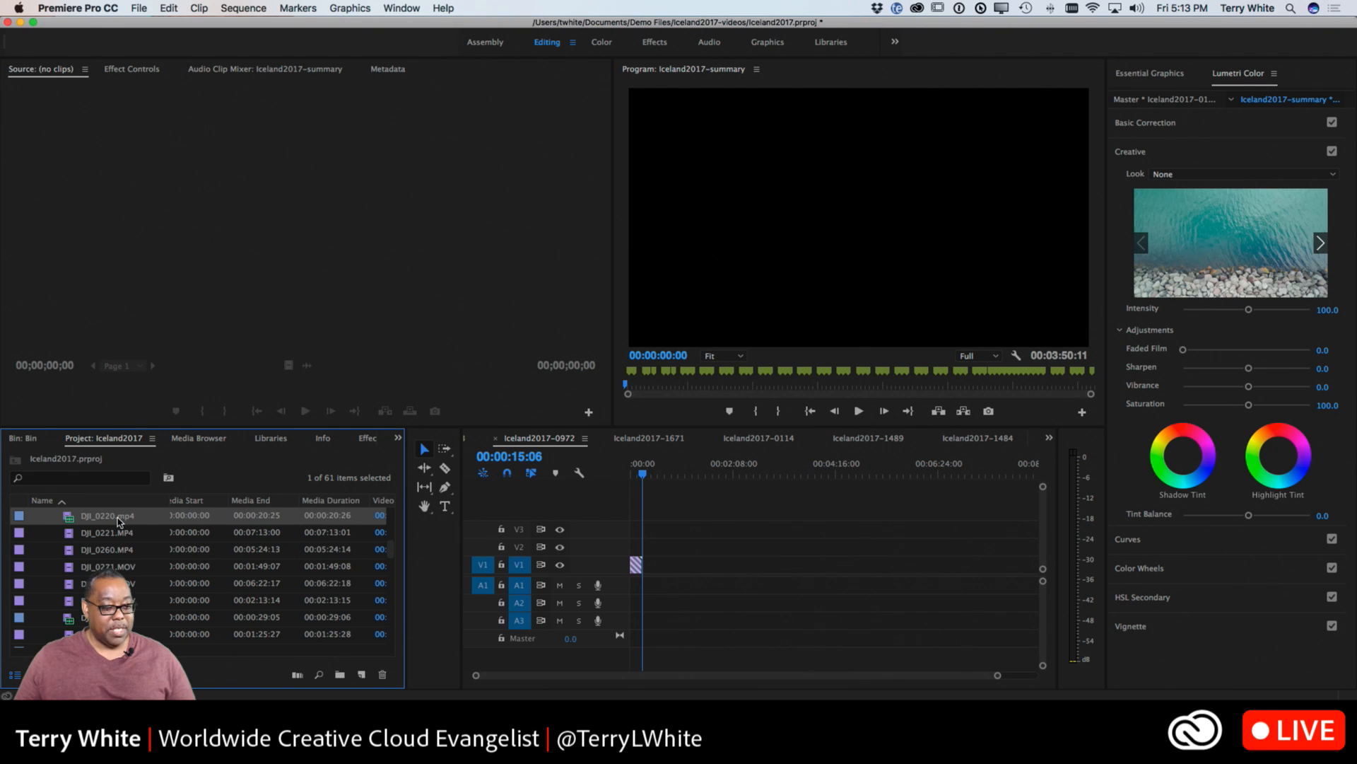
{"action": "left_click", "coordinate": [117, 533]}
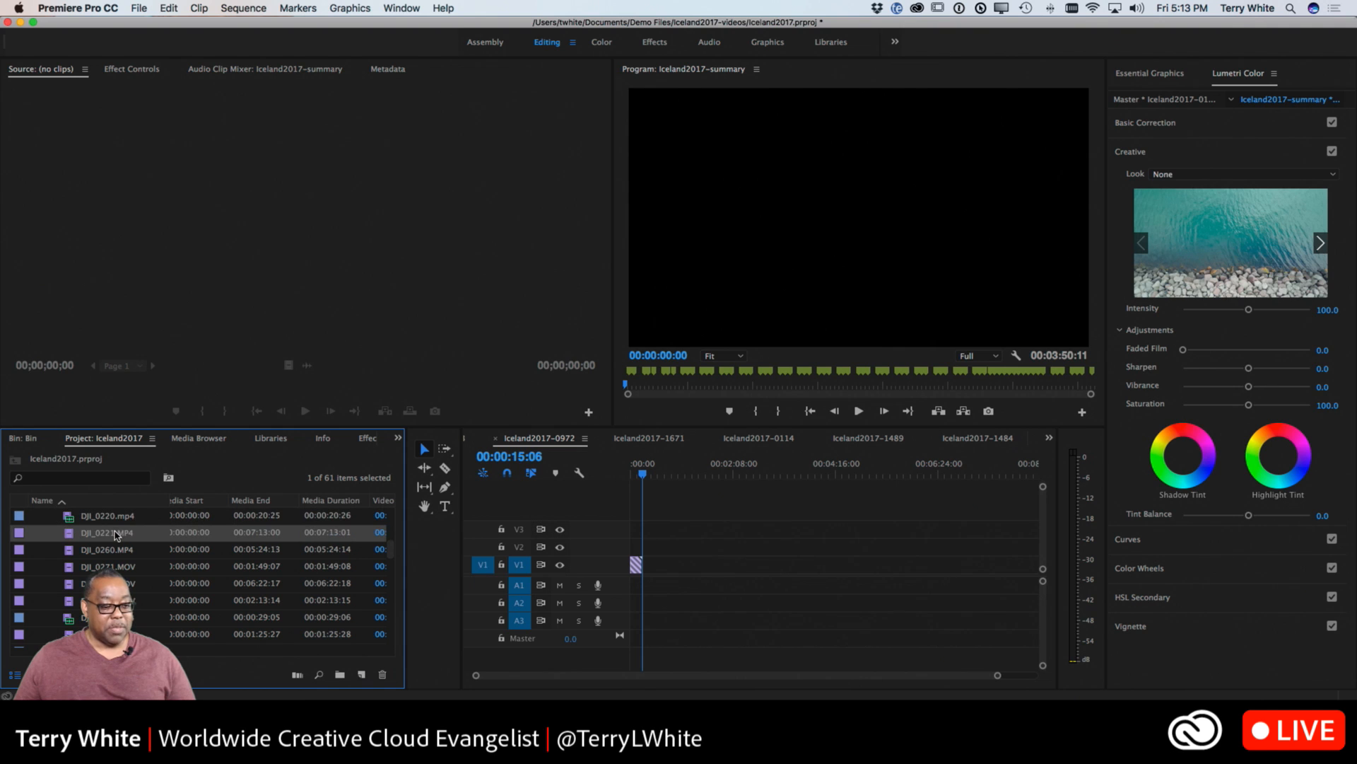
{"action": "right_click", "coordinate": [117, 535]}
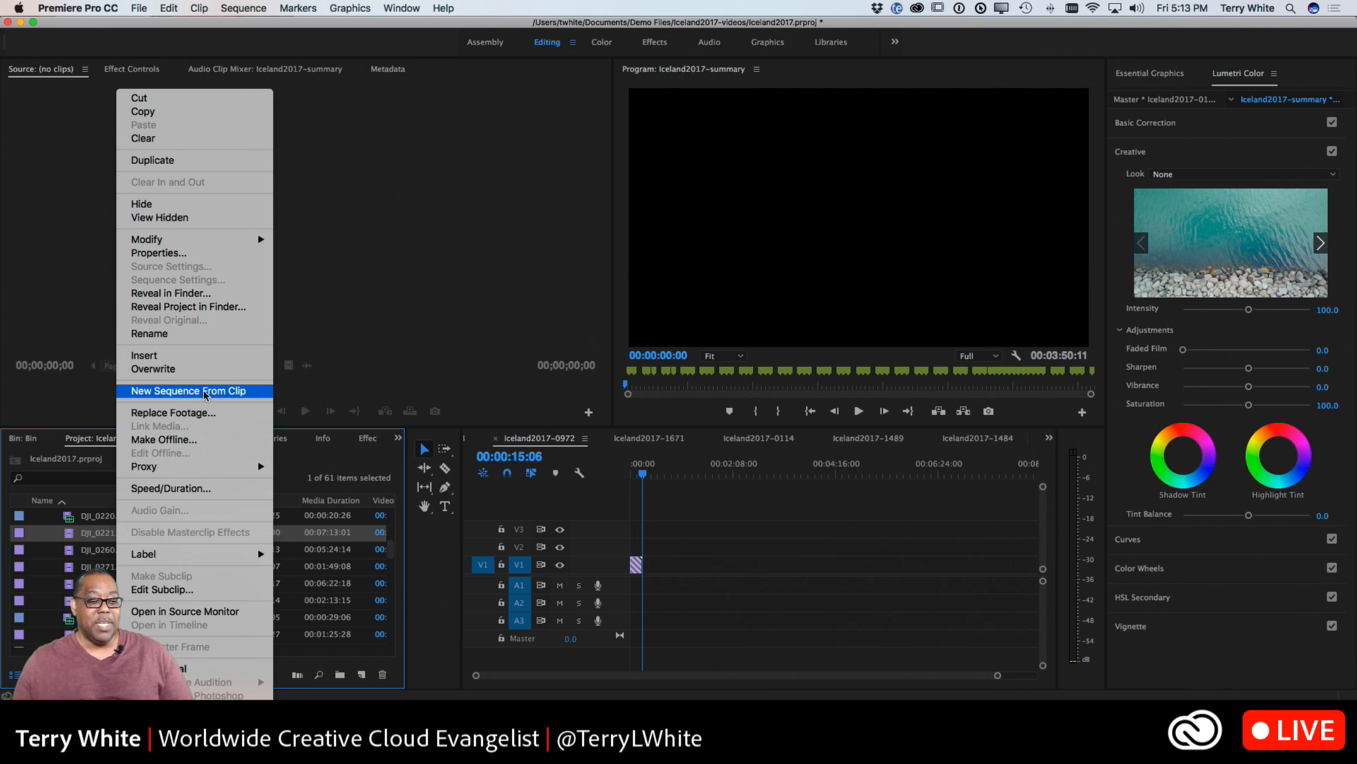
{"action": "left_click", "coordinate": [207, 392]}
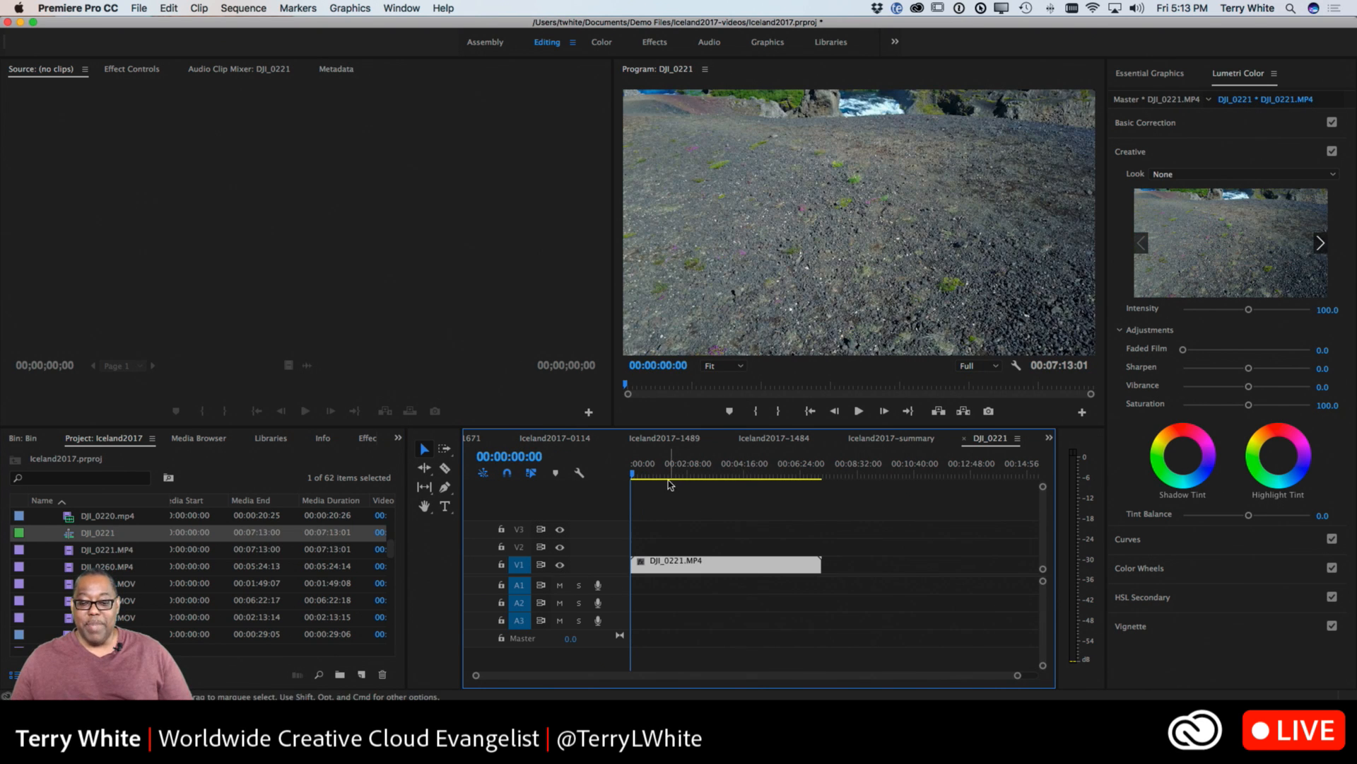
{"action": "mouse_move", "coordinate": [668, 473]}
{"action": "left_mouse_down"}
{"action": "mouse_move", "coordinate": [717, 468]}
{"action": "mouse_move", "coordinate": [692, 472]}
{"action": "left_mouse_up"}
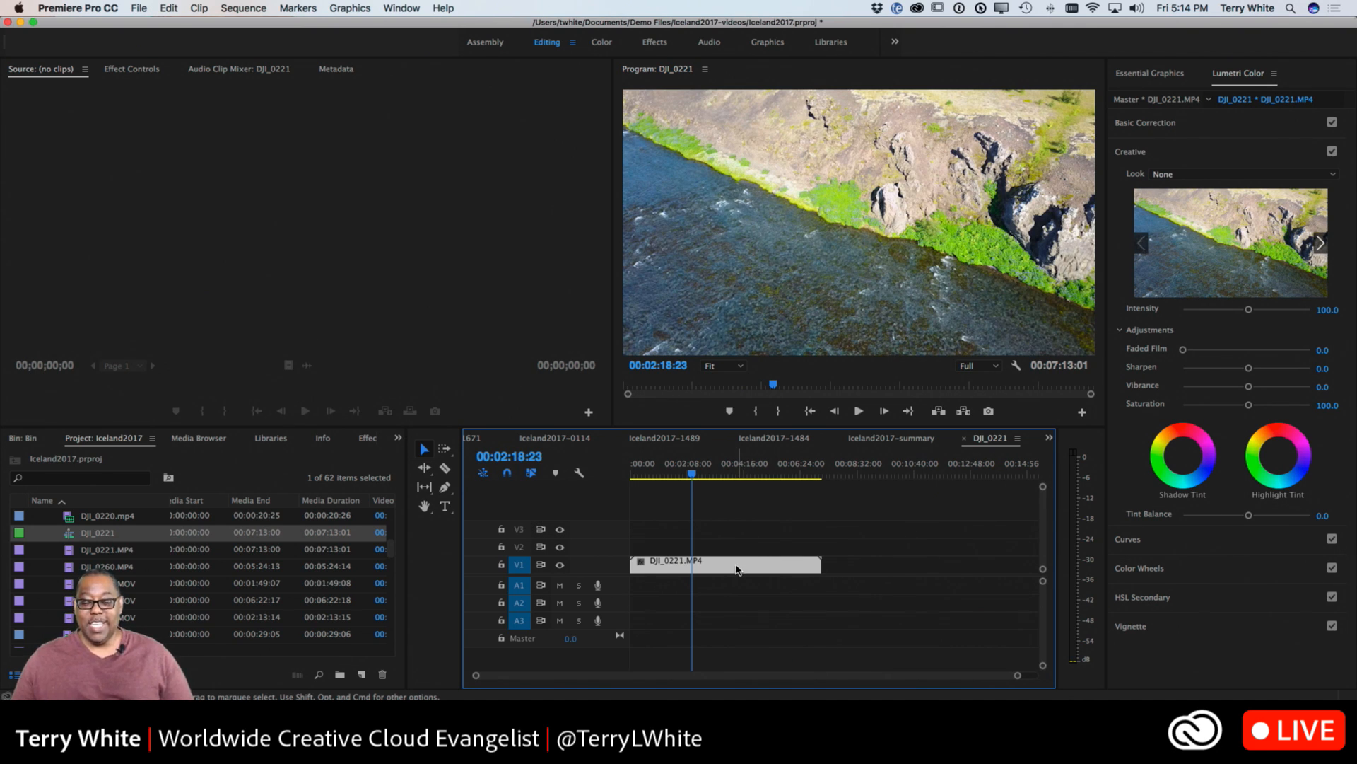
{"action": "key", "text": "Delete"}
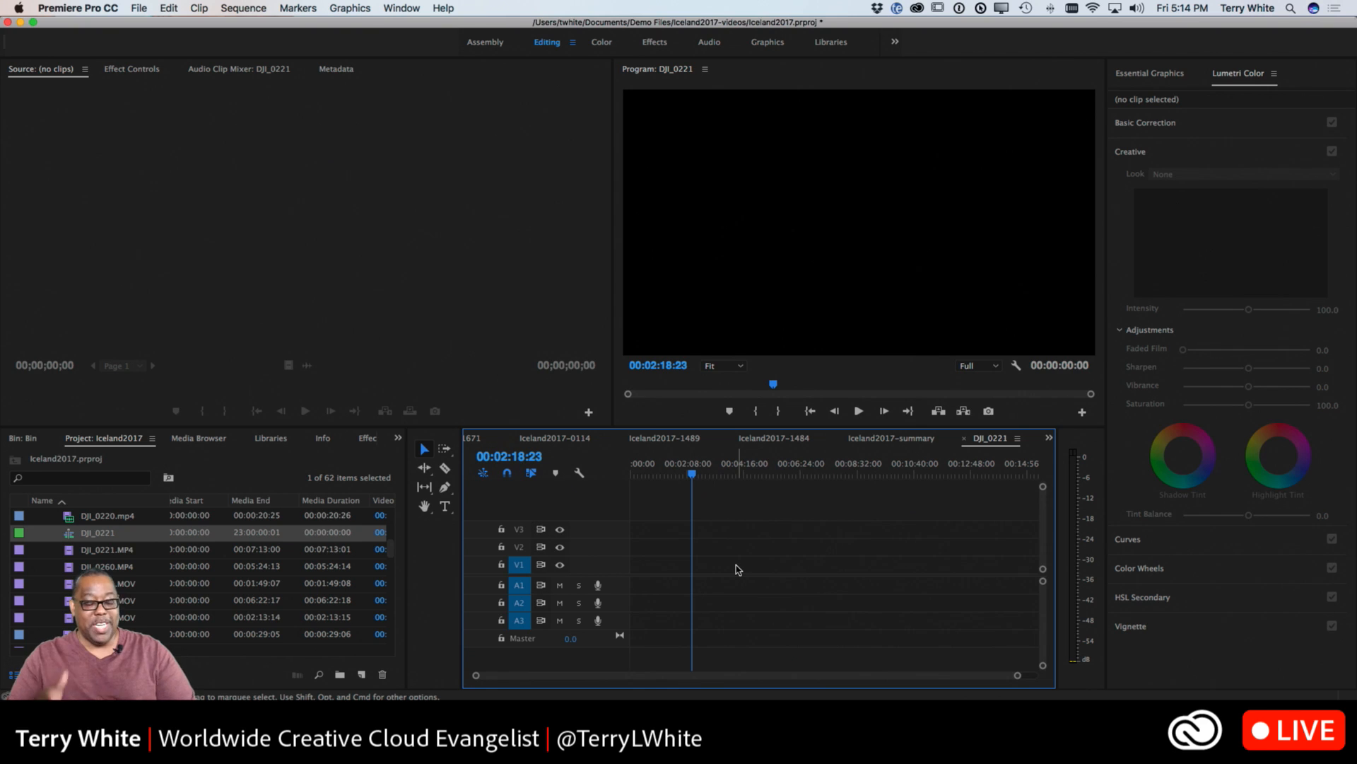
Rename the emptied DJI_0221 sequence as Edit to the Beat
{"action": "left_click", "coordinate": [105, 534]}
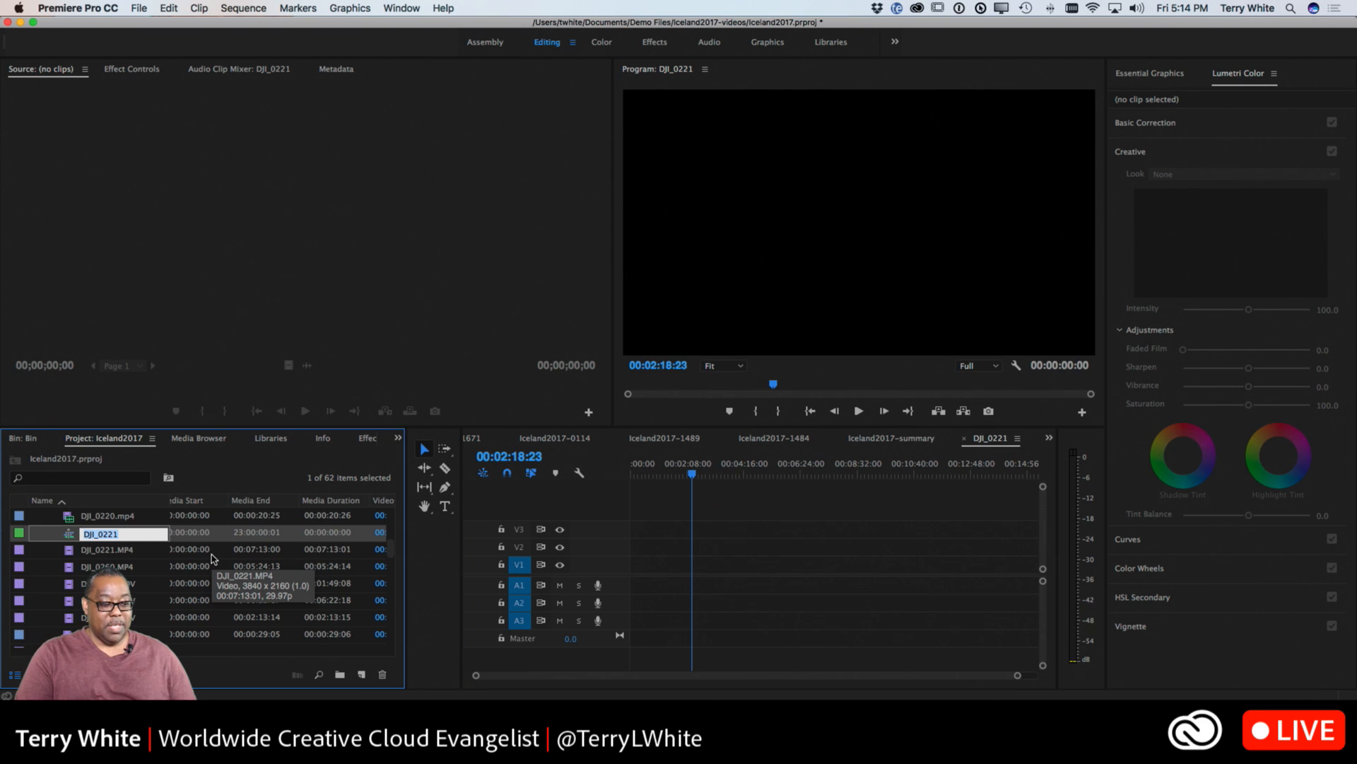
{"action": "type", "text": "Edit to the Beat"}
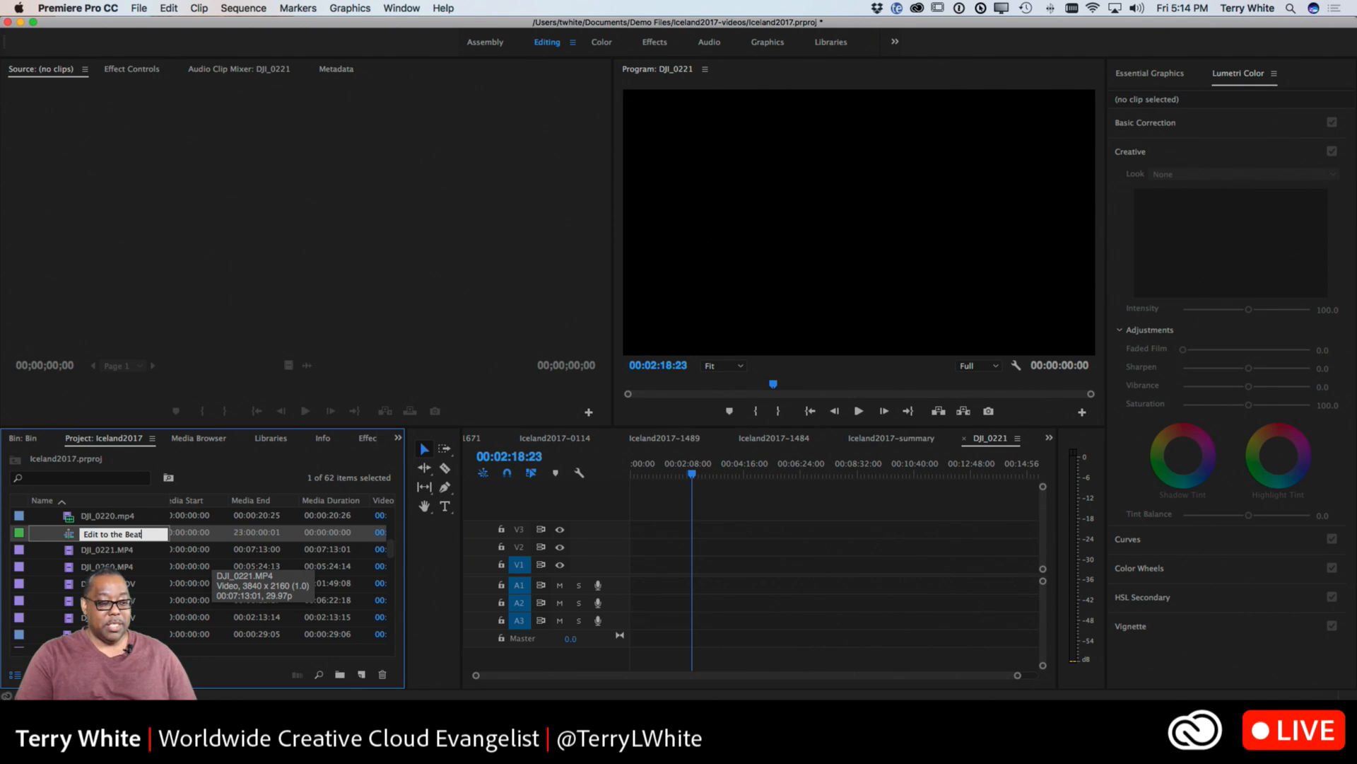
{"action": "key", "text": "Tab"}
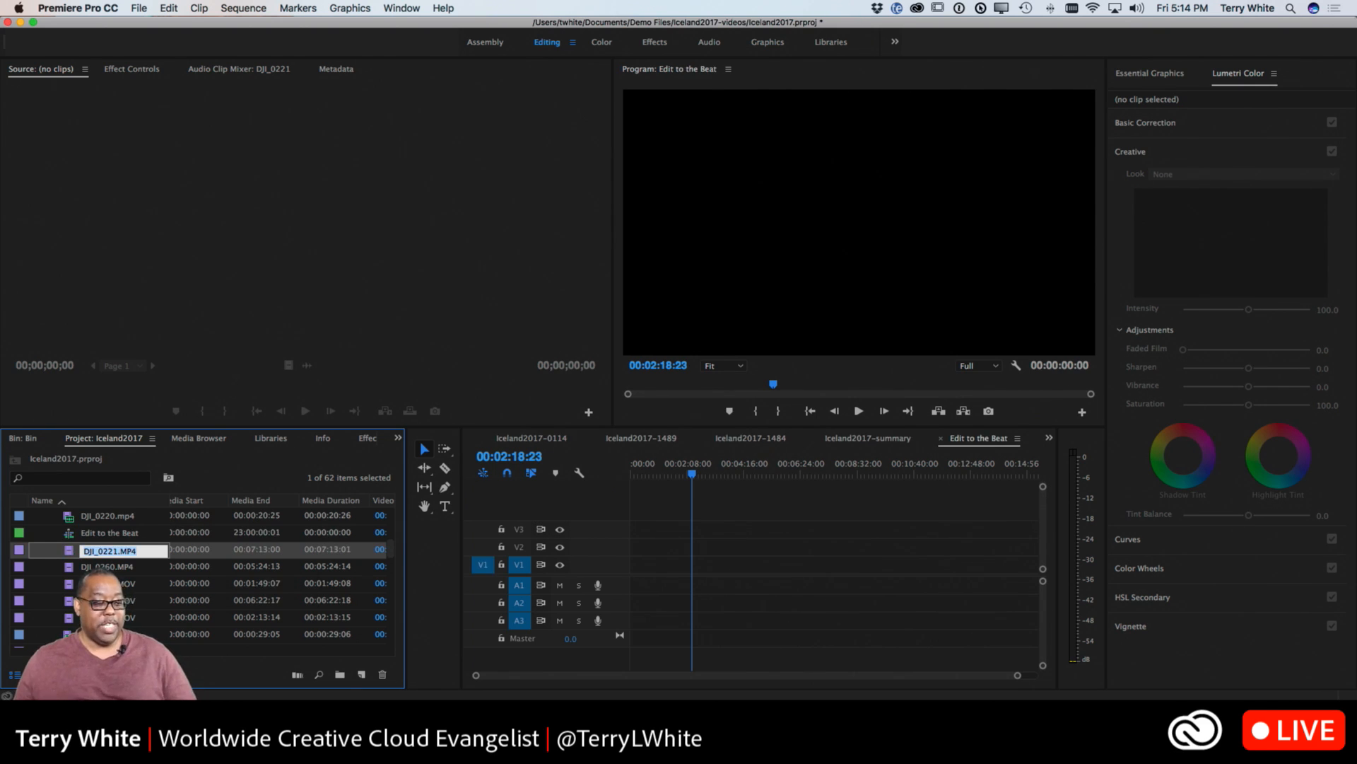
{"action": "left_click", "coordinate": [138, 537]}
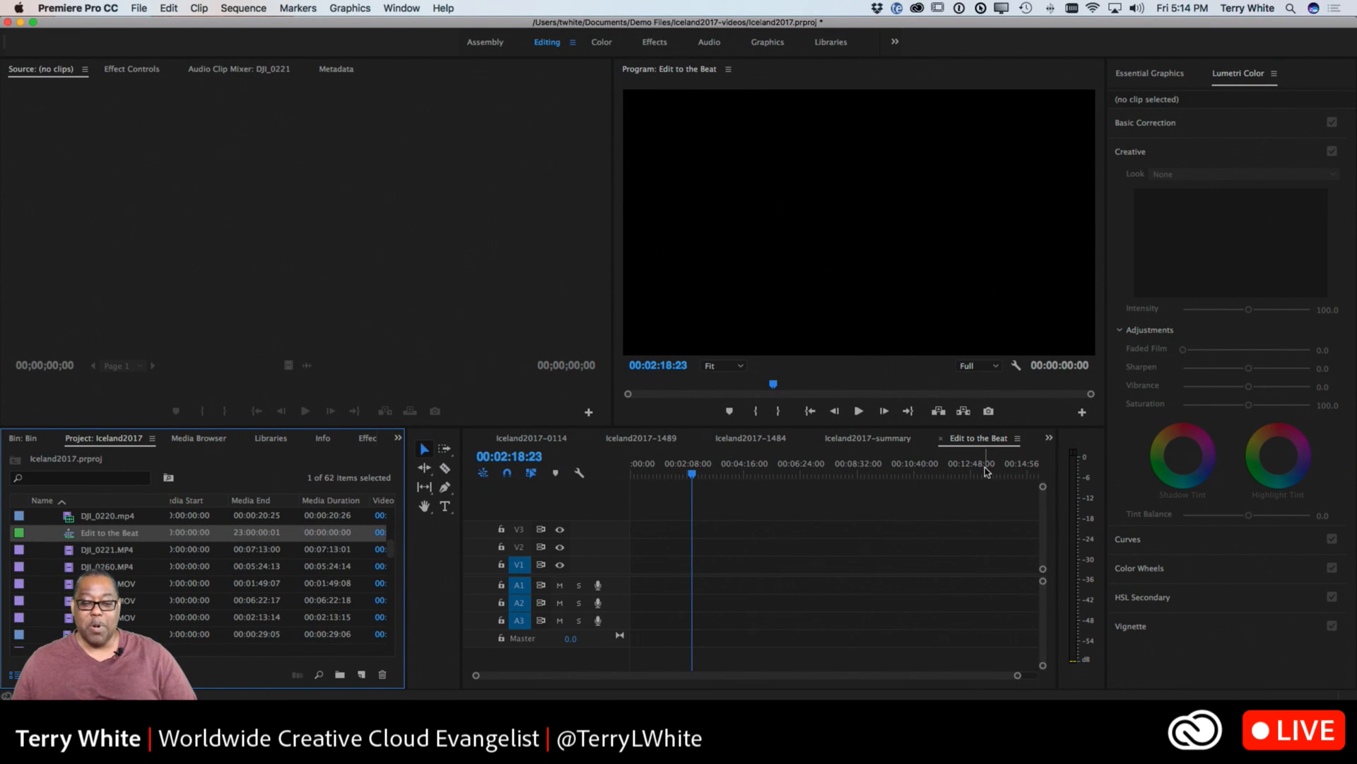
Check the Iceland2017-summary sequence, return to Edit to the Beat and place Grass.mp3 at the start of track A1
{"action": "left_click", "coordinate": [853, 442]}
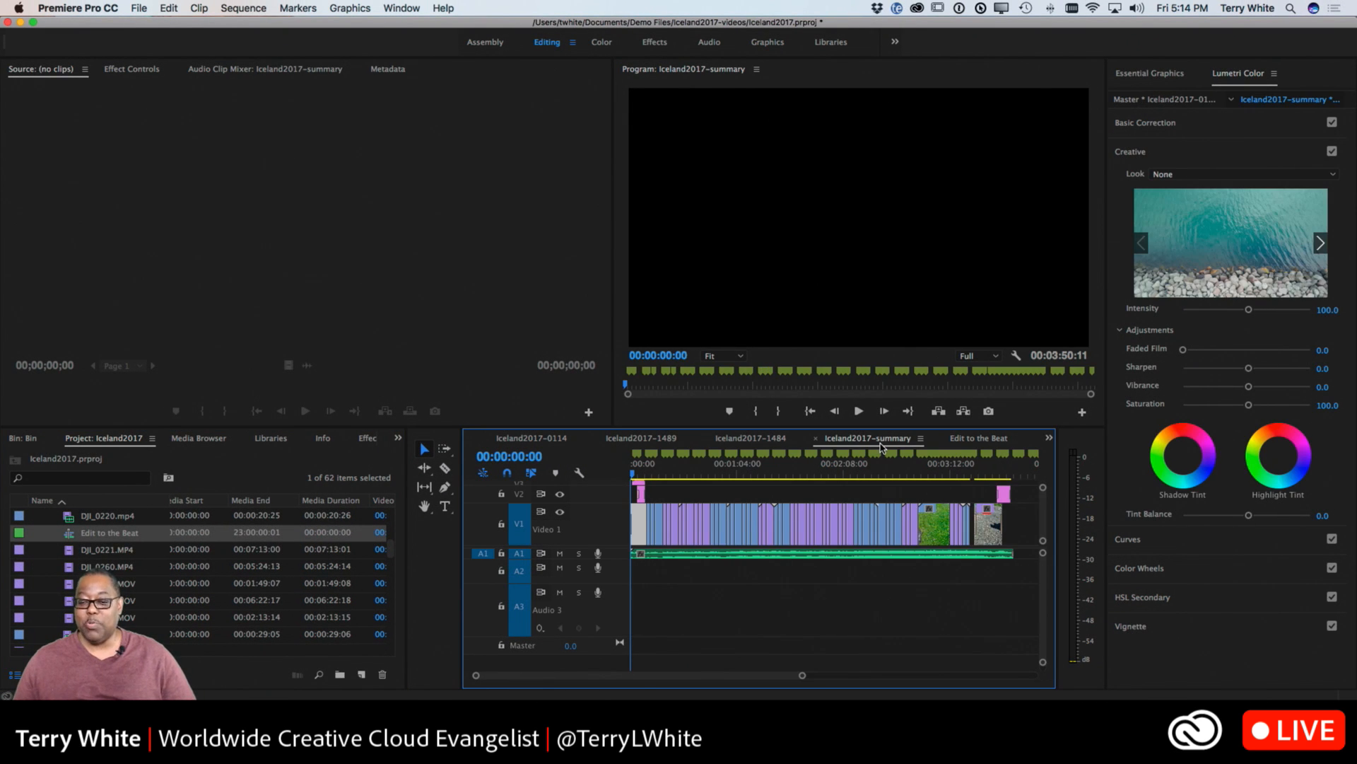
{"action": "left_click", "coordinate": [979, 443]}
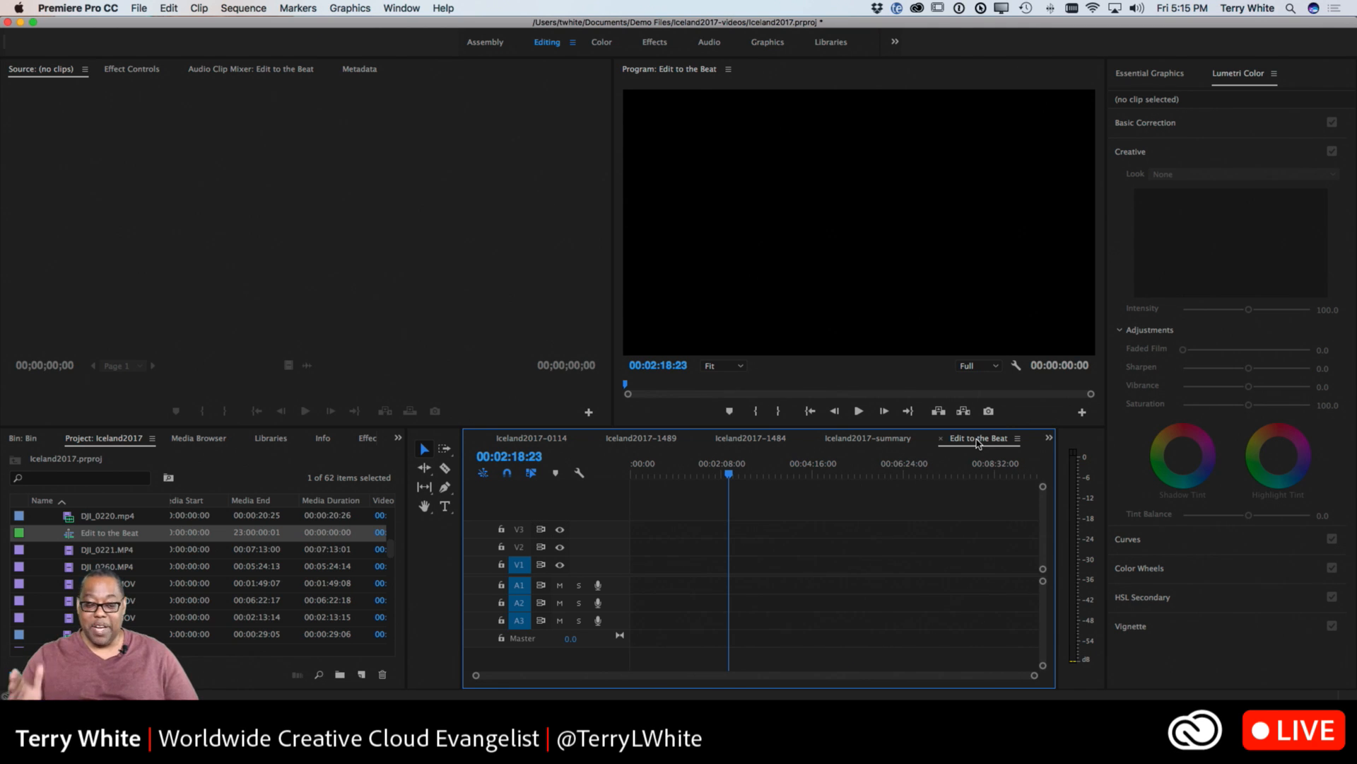
{"action": "scroll", "coordinate": [233, 591], "scroll_direction": "up", "scroll_amount": 5}
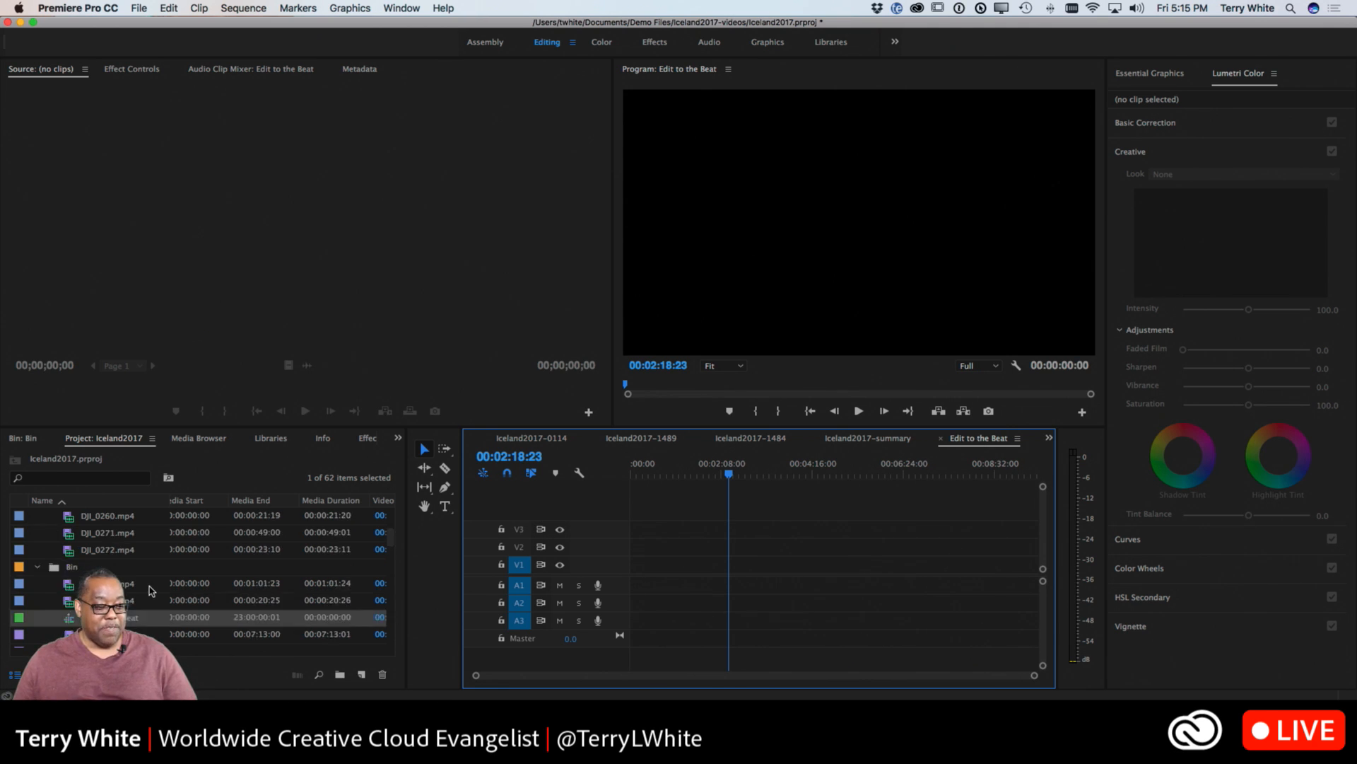
{"action": "scroll", "coordinate": [158, 581], "scroll_direction": "up", "scroll_amount": 1}
{"action": "scroll", "coordinate": [165, 571], "scroll_direction": "down", "scroll_amount": 10}
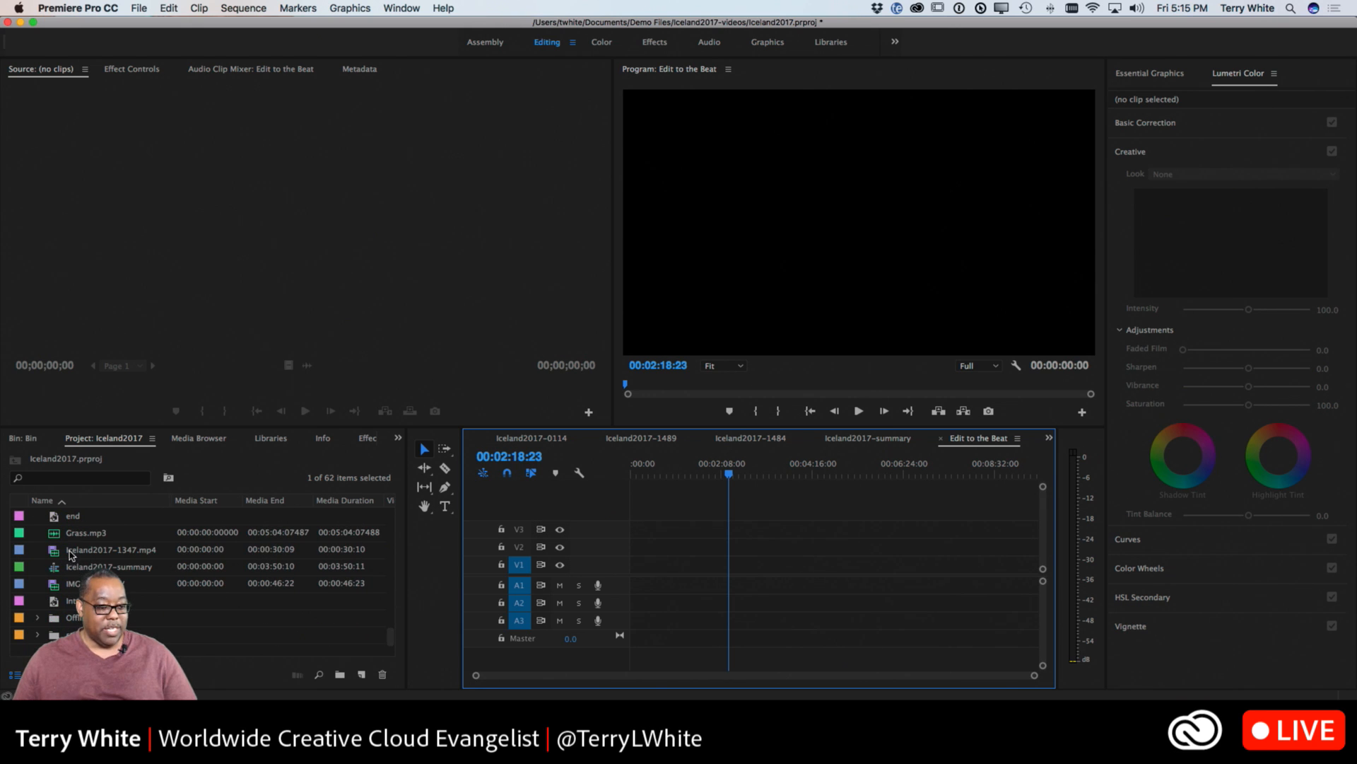
{"action": "left_click_drag", "start_coordinate": [58, 538], "coordinate": [631, 591]}
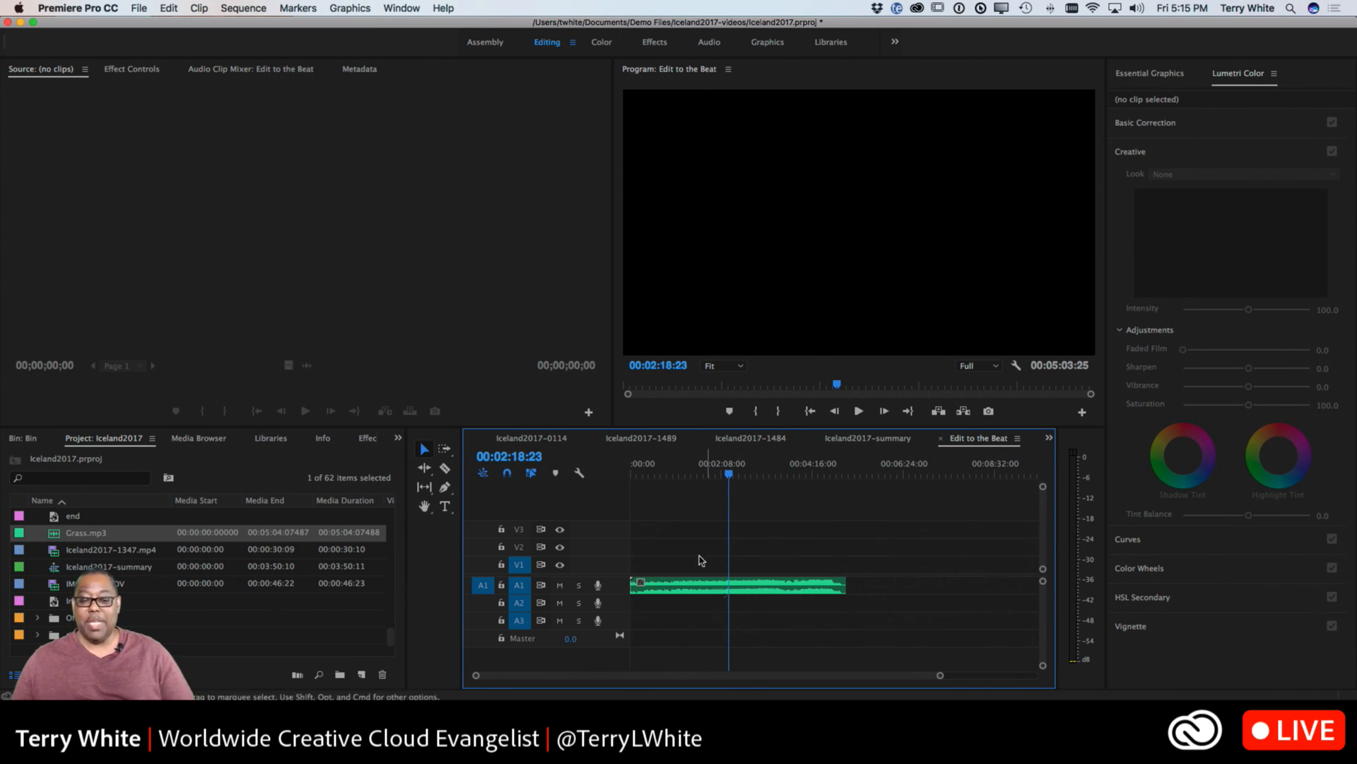
Play the first few seconds of Grass.mp3 and bring the playhead back to 00:00:00:00
{"action": "left_click_drag", "start_coordinate": [729, 474], "coordinate": [579, 478]}
{"action": "key", "text": "space"}
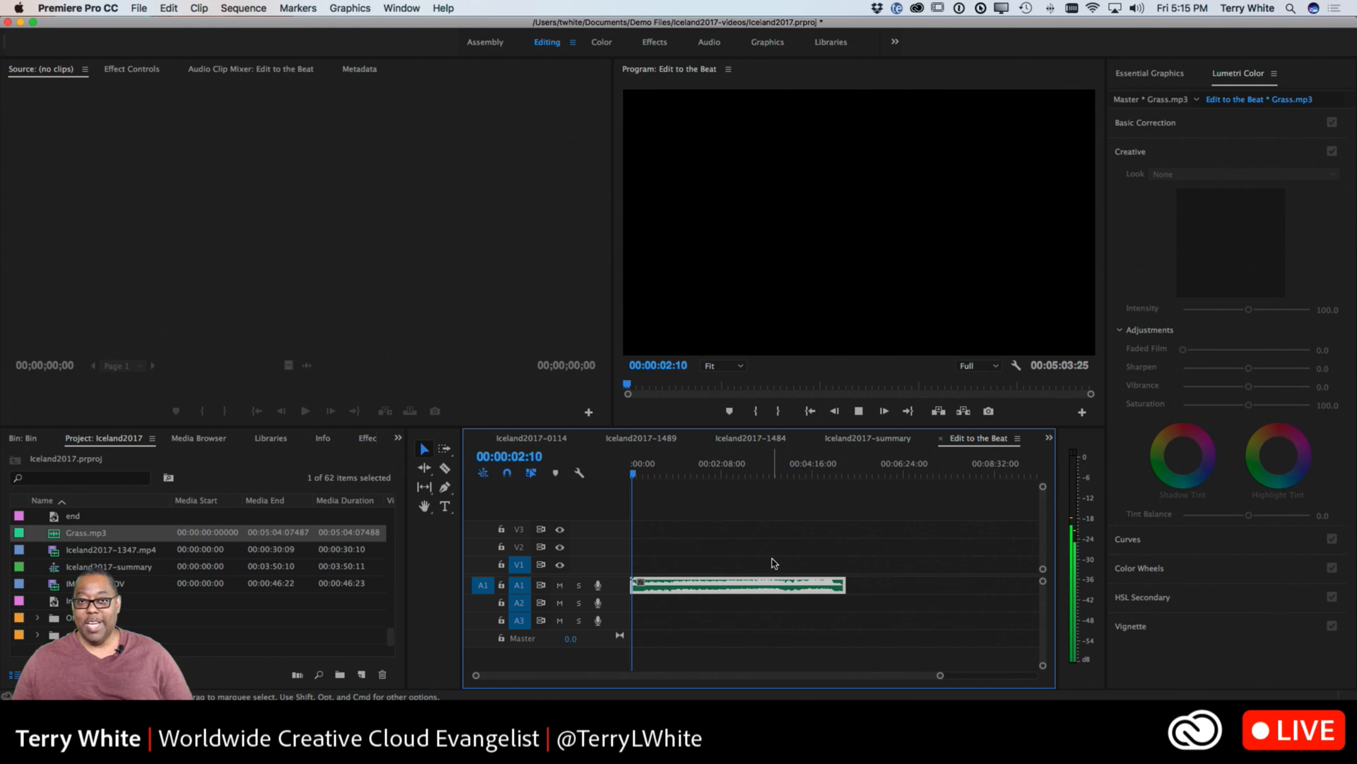
{"action": "key", "text": "space"}
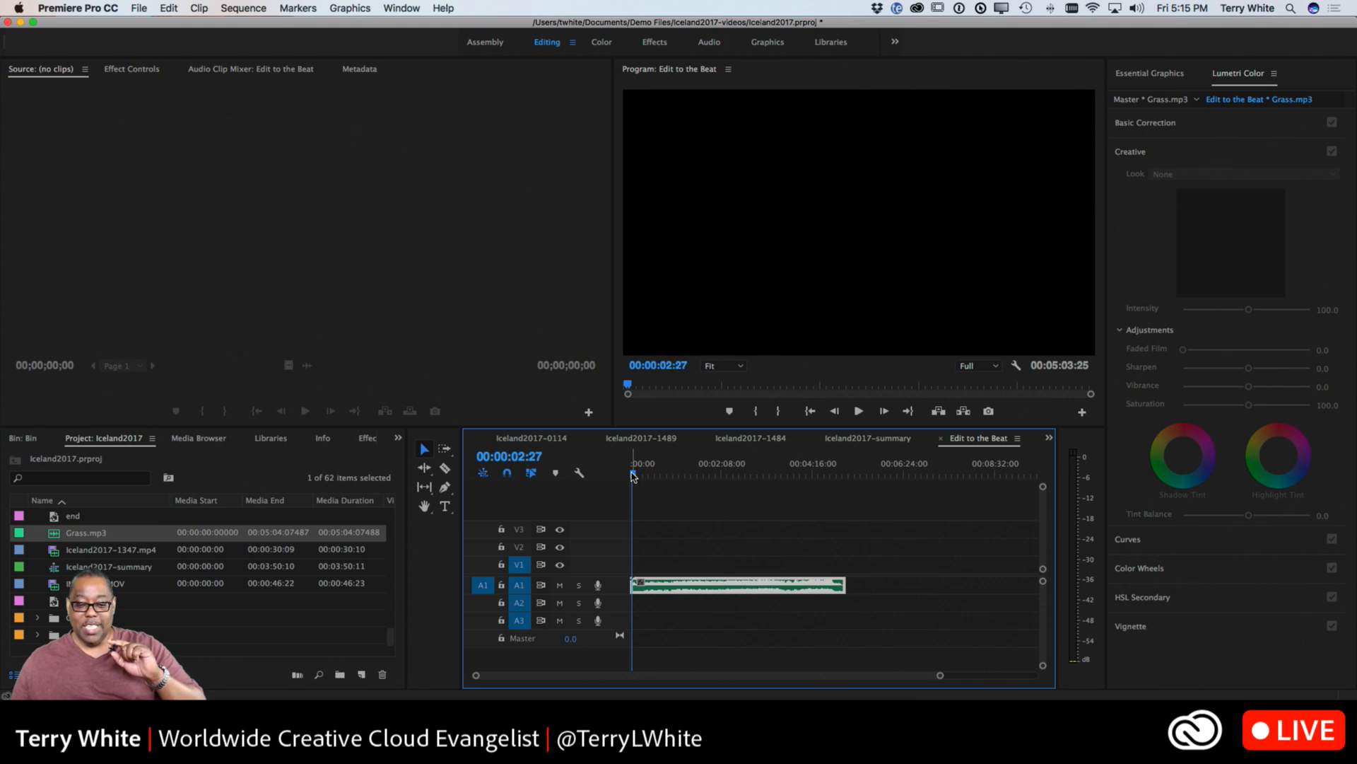
{"action": "left_click_drag", "start_coordinate": [632, 476], "coordinate": [626, 478]}
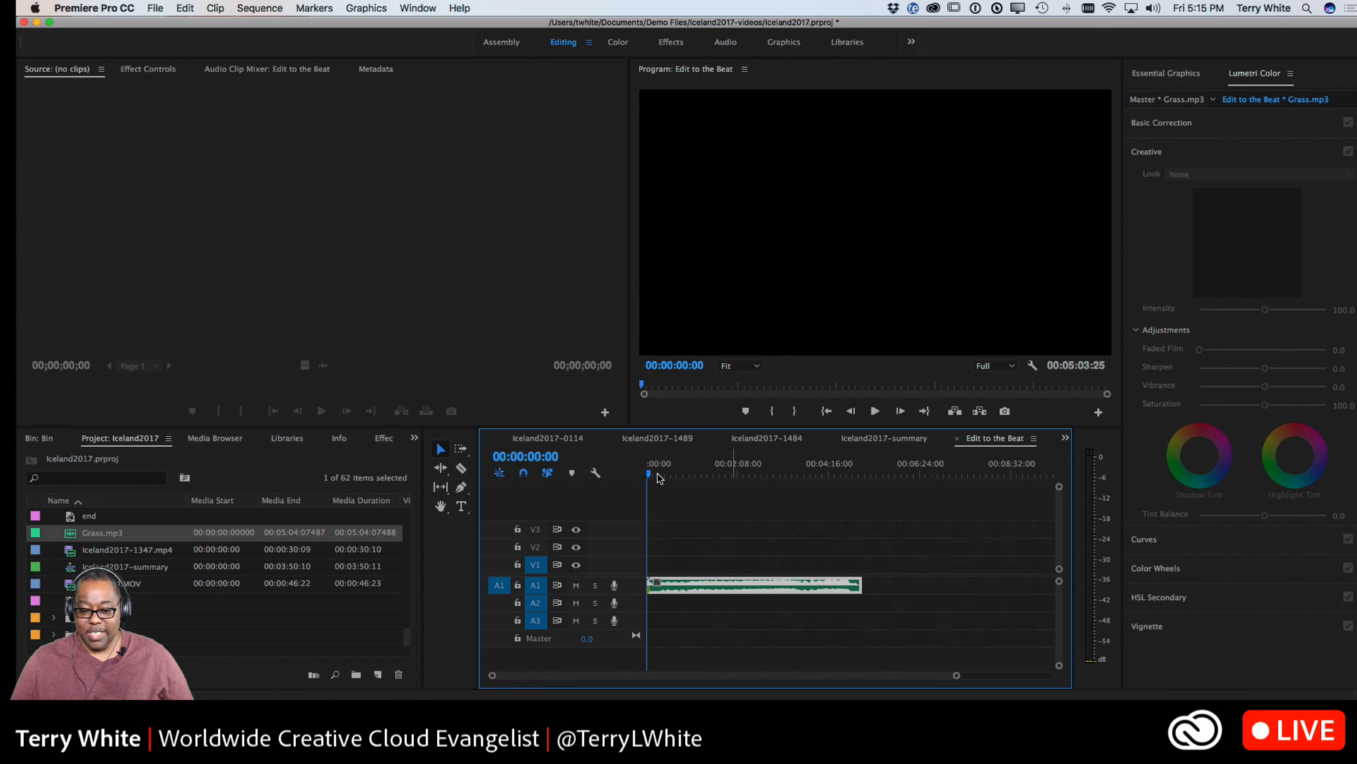
{"action": "left_click", "coordinate": [586, 193]}
{"action": "left_click_drag", "start_coordinate": [645, 23], "coordinate": [643, 25]}
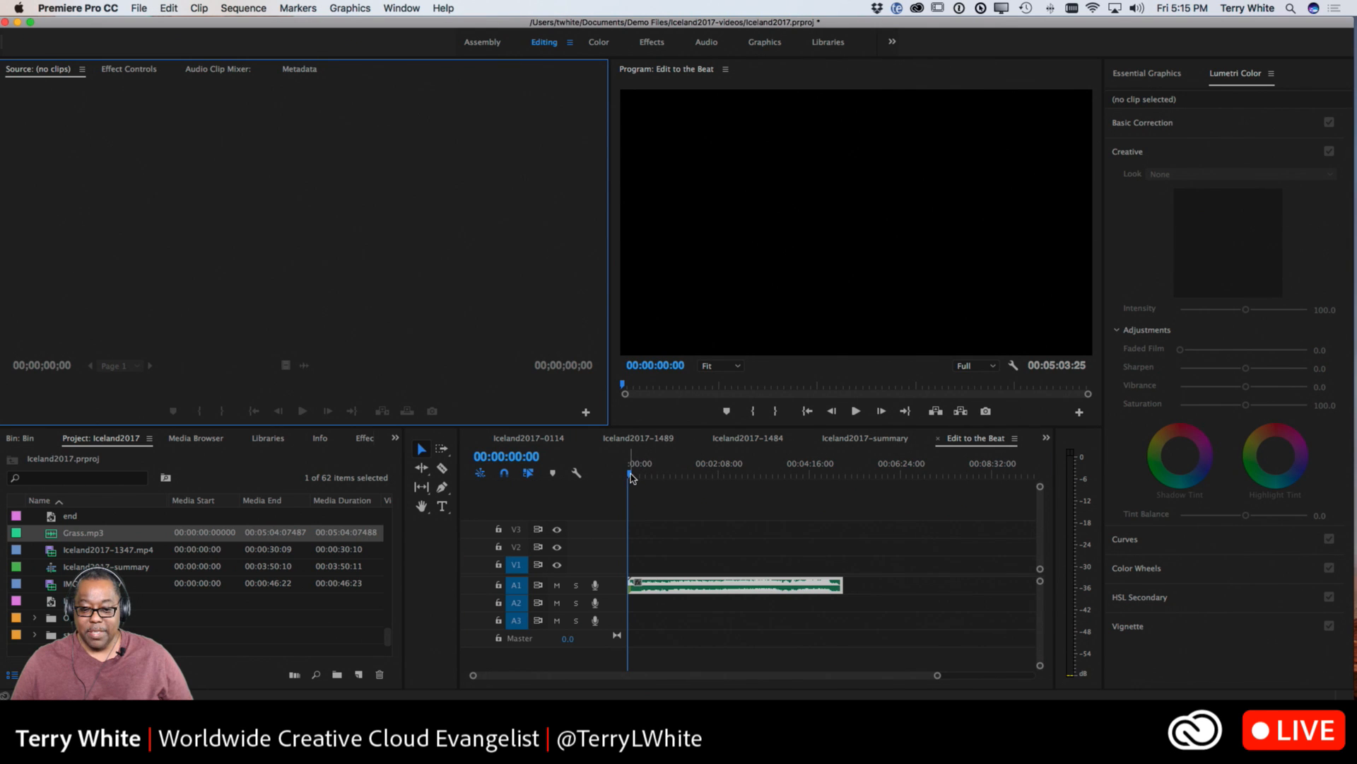
Play Grass.mp3 from its start to 00:00:26:08, adding markers to the selected clip on the beats
{"action": "mouse_move", "coordinate": [631, 474]}
{"action": "left_mouse_down"}
{"action": "mouse_move", "coordinate": [651, 477]}
{"action": "mouse_move", "coordinate": [629, 475]}
{"action": "left_mouse_up"}
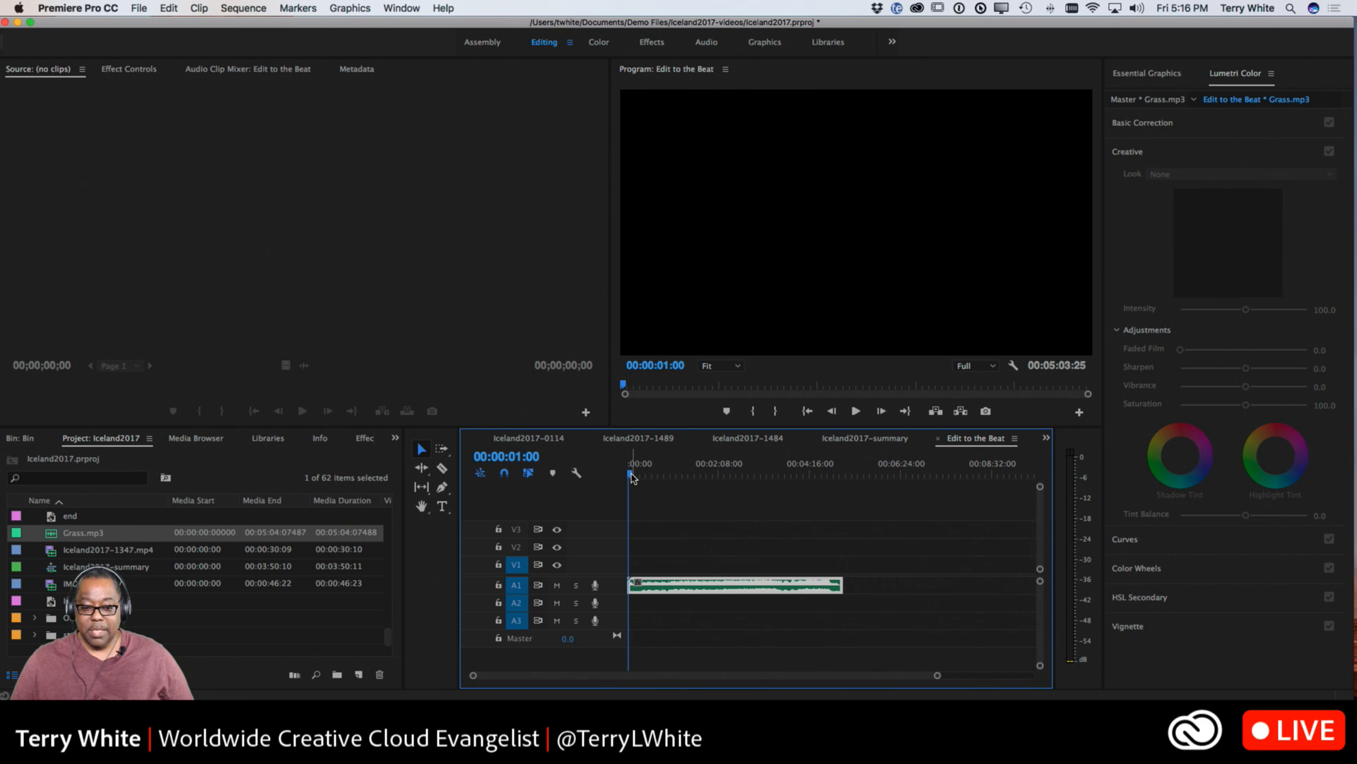
{"action": "right_click", "coordinate": [655, 480]}
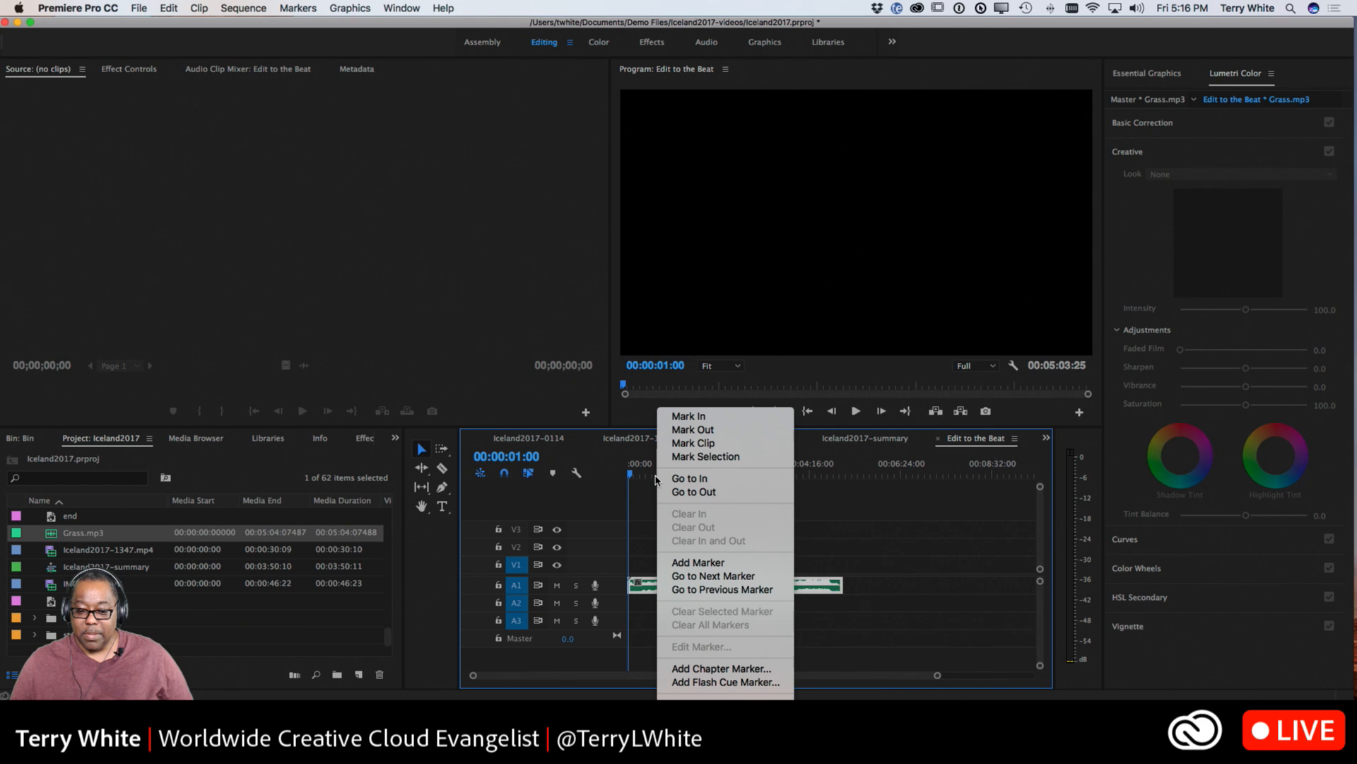
{"action": "left_click", "coordinate": [648, 485]}
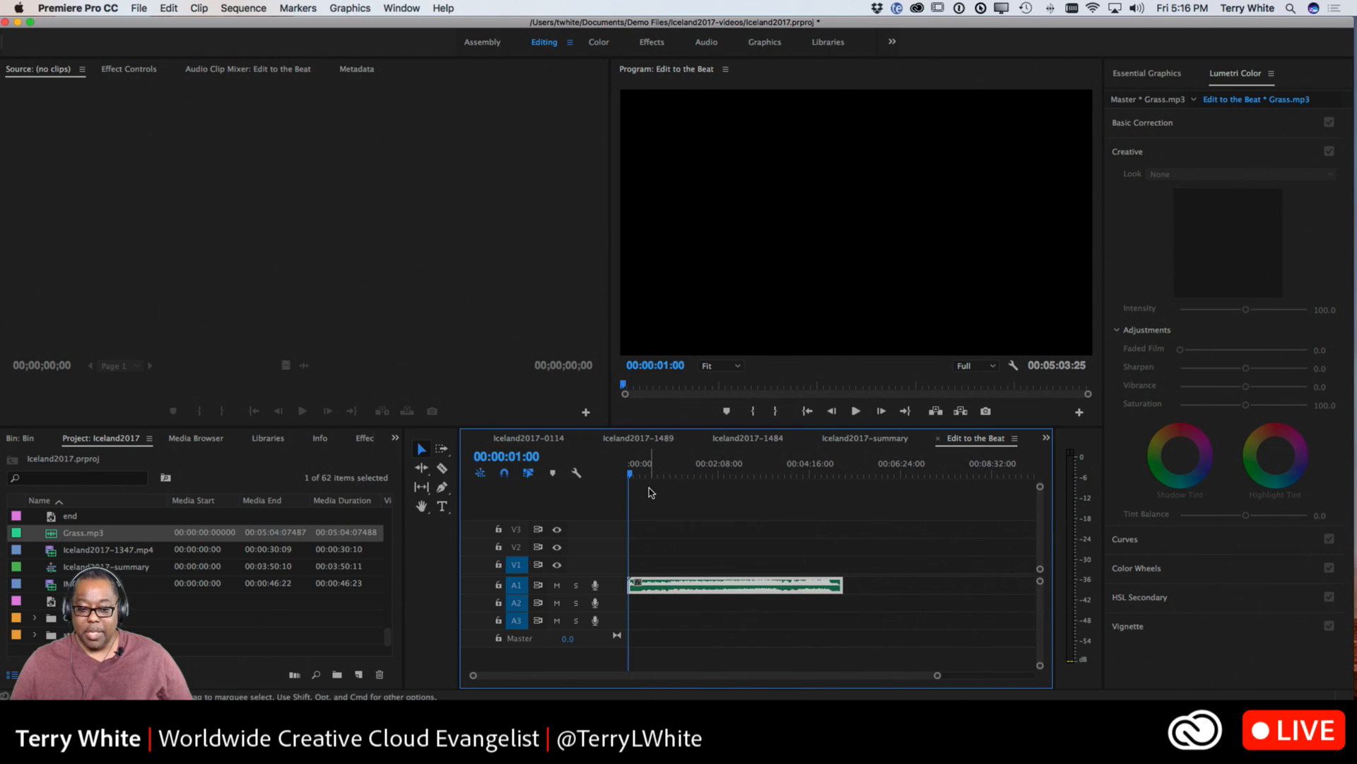
{"action": "left_click_drag", "start_coordinate": [631, 476], "coordinate": [627, 475]}
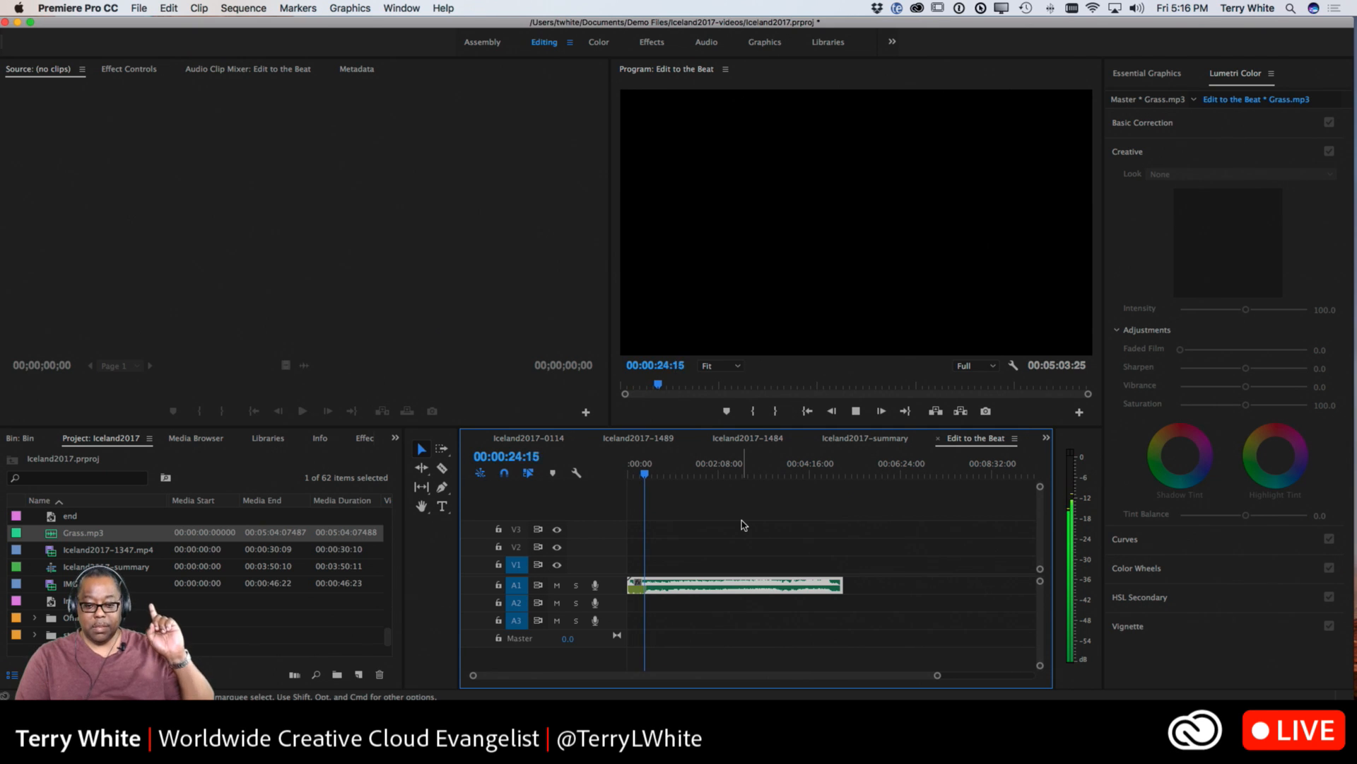
{"action": "key", "text": "space"}
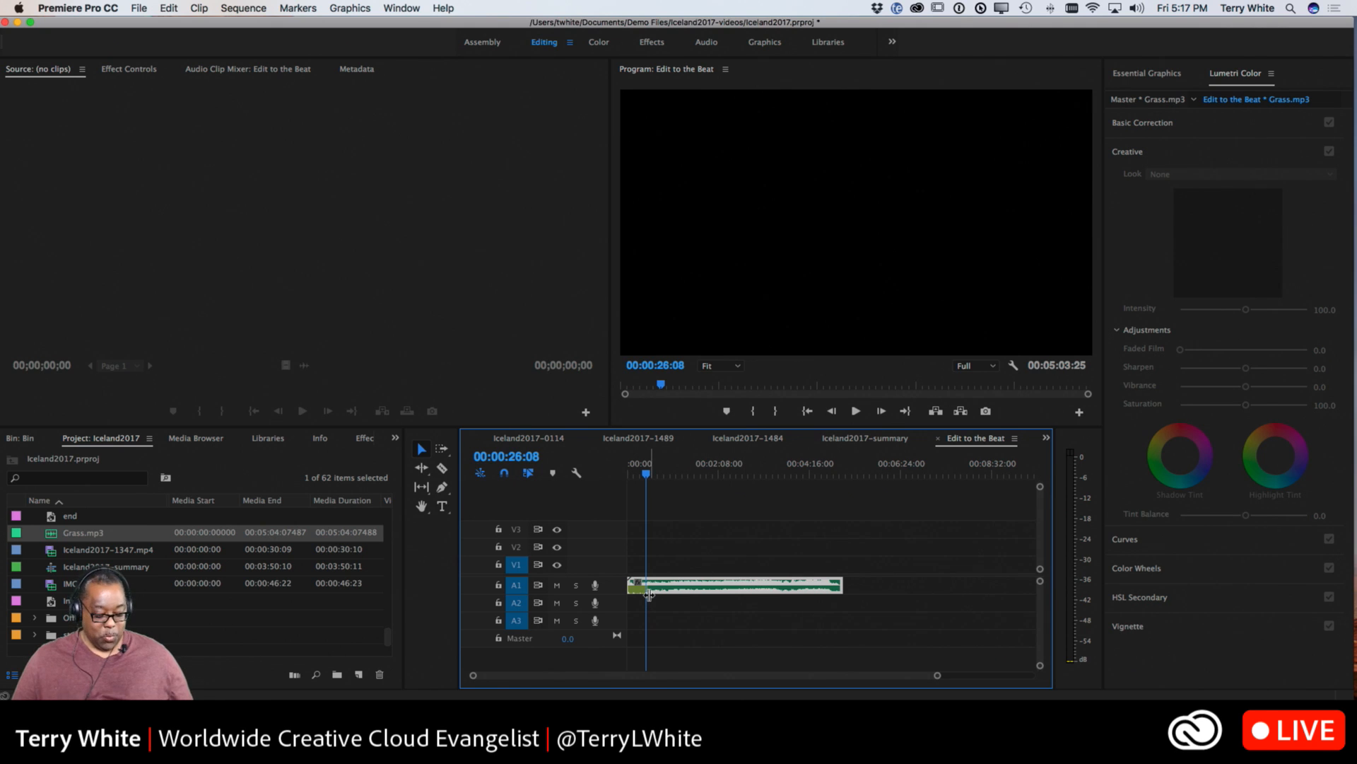
Zoom in on the timeline to examine the beat markers on Grass.mp3, moving the playhead between 00:00:03:09 and 00:00:28:10
{"action": "key", "text": "super+equal"}
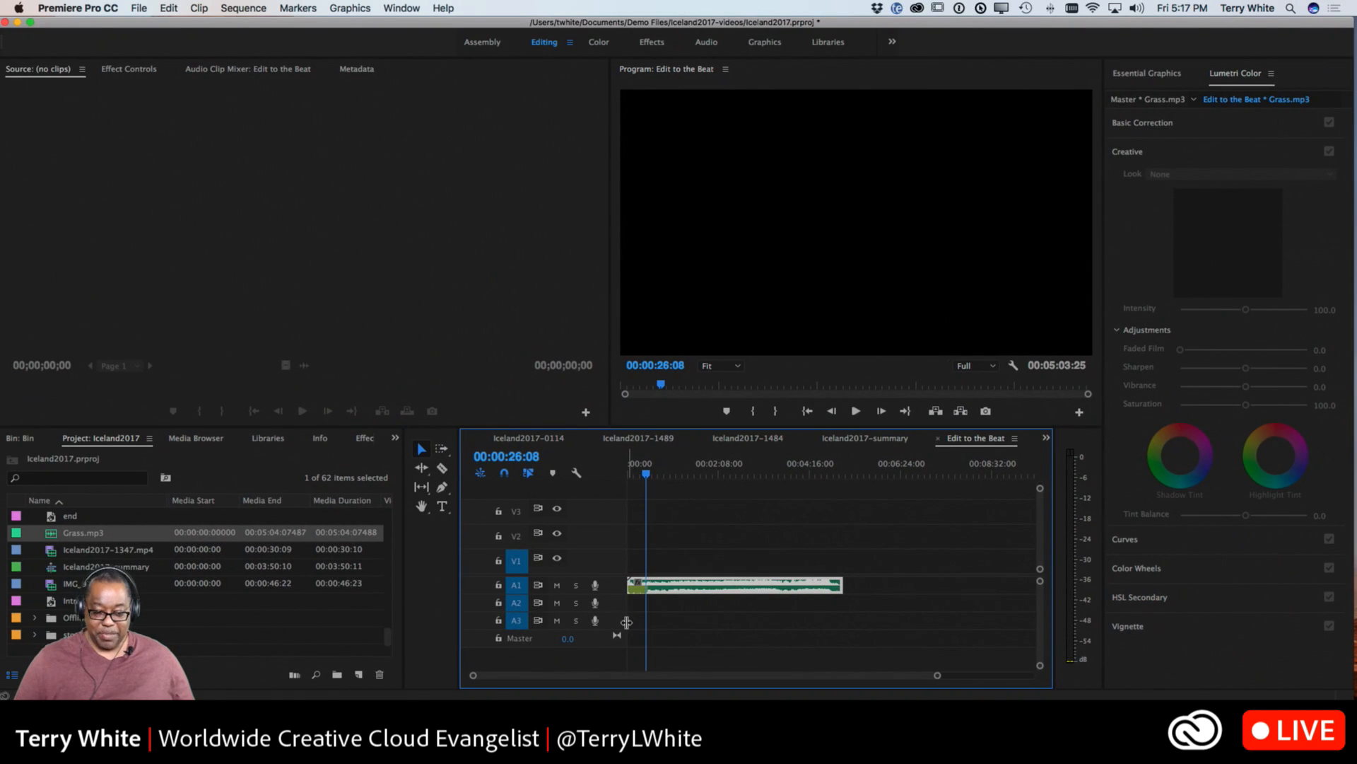
{"action": "left_click_drag", "start_coordinate": [937, 675], "coordinate": [783, 688]}
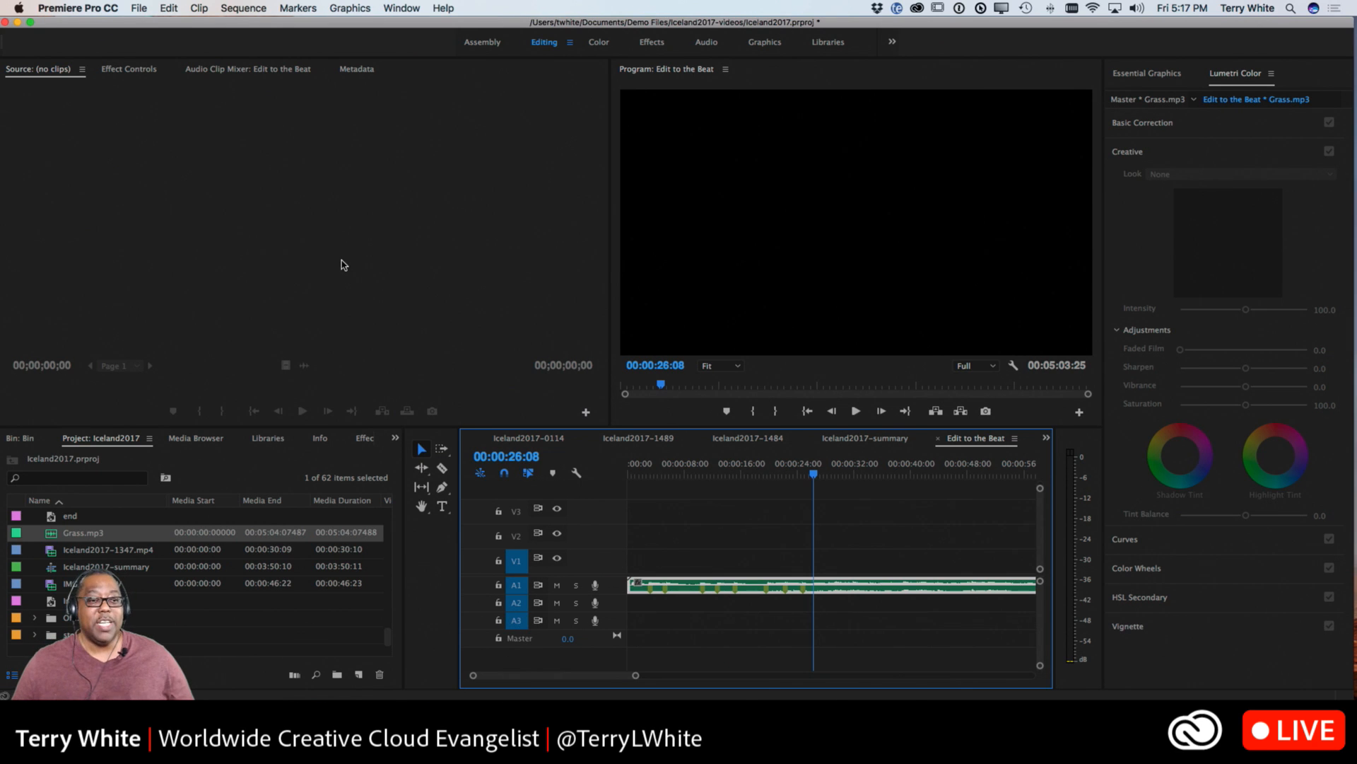
{"action": "left_click", "coordinate": [281, 9]}
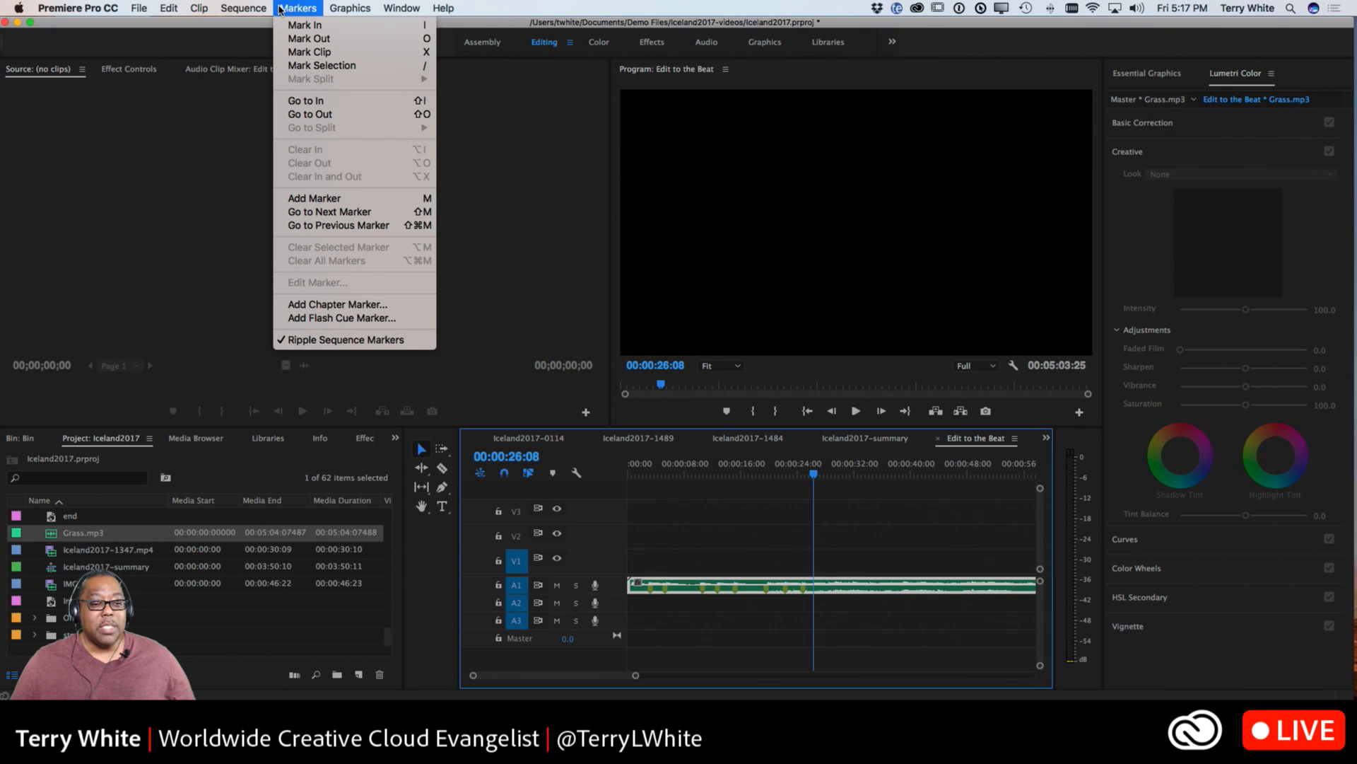
{"action": "left_click", "coordinate": [281, 9]}
{"action": "left_click", "coordinate": [652, 475]}
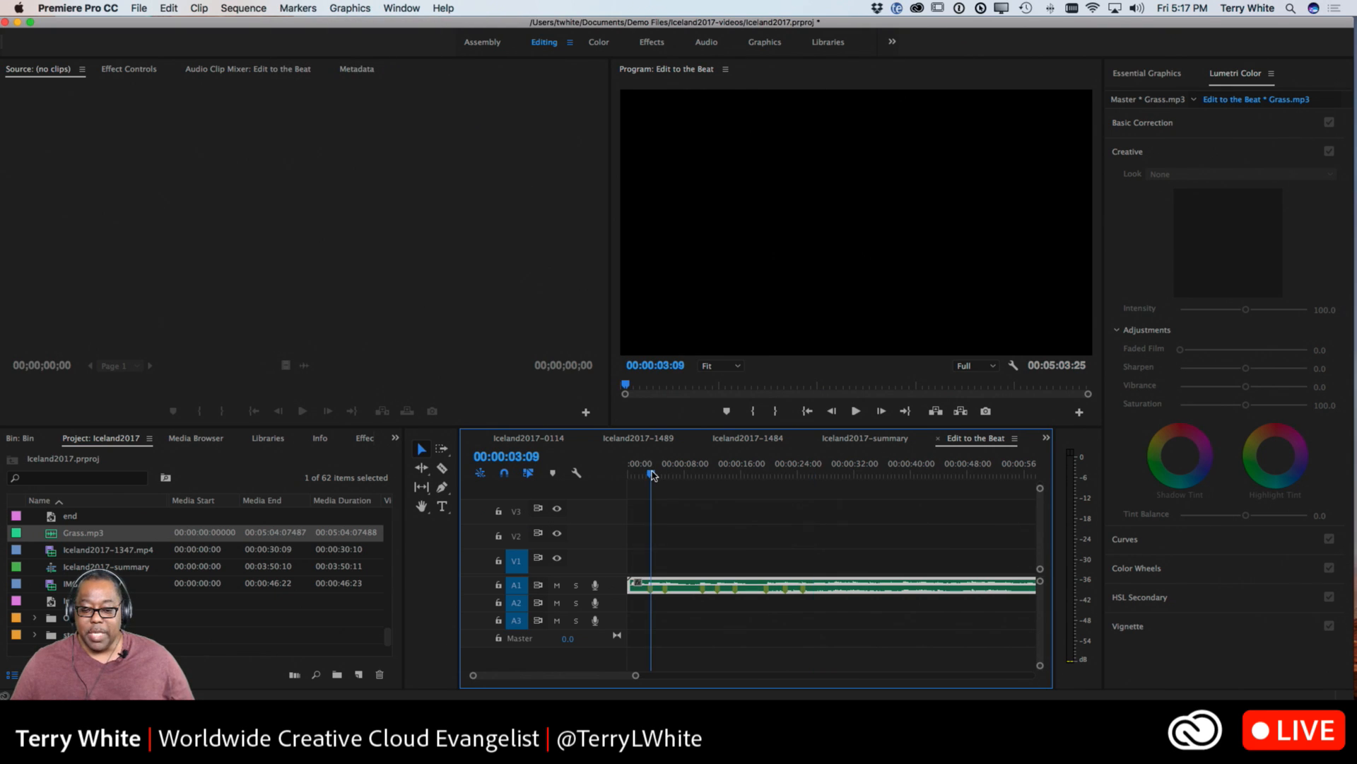
{"action": "left_click_drag", "start_coordinate": [651, 475], "coordinate": [681, 474]}
{"action": "left_click_drag", "start_coordinate": [812, 478], "coordinate": [829, 478]}
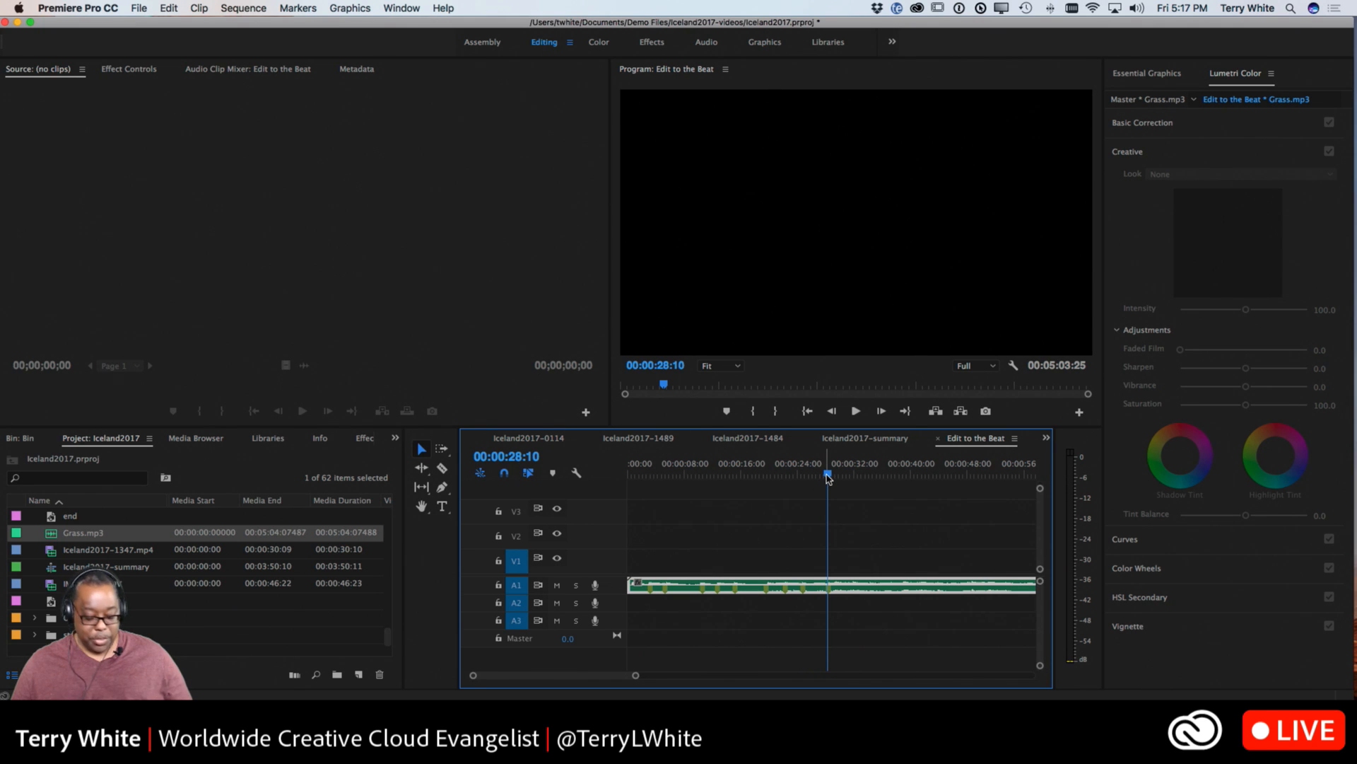
{"action": "left_click_drag", "start_coordinate": [828, 479], "coordinate": [809, 478]}
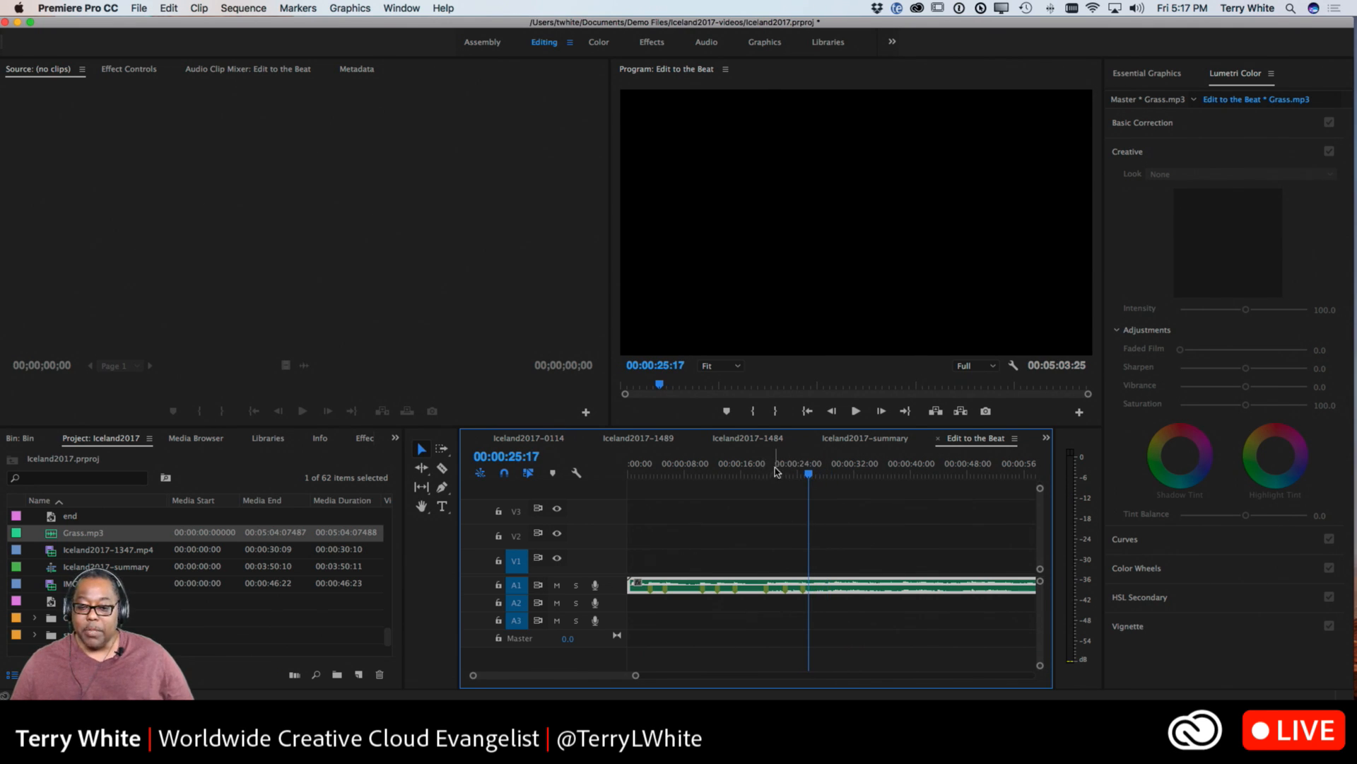
Add a marker to Grass.mp3 at 00:00:20:20 and bring the playhead back to 00:00:00:03
{"action": "left_click", "coordinate": [775, 470]}
{"action": "left_click", "coordinate": [297, 8]}
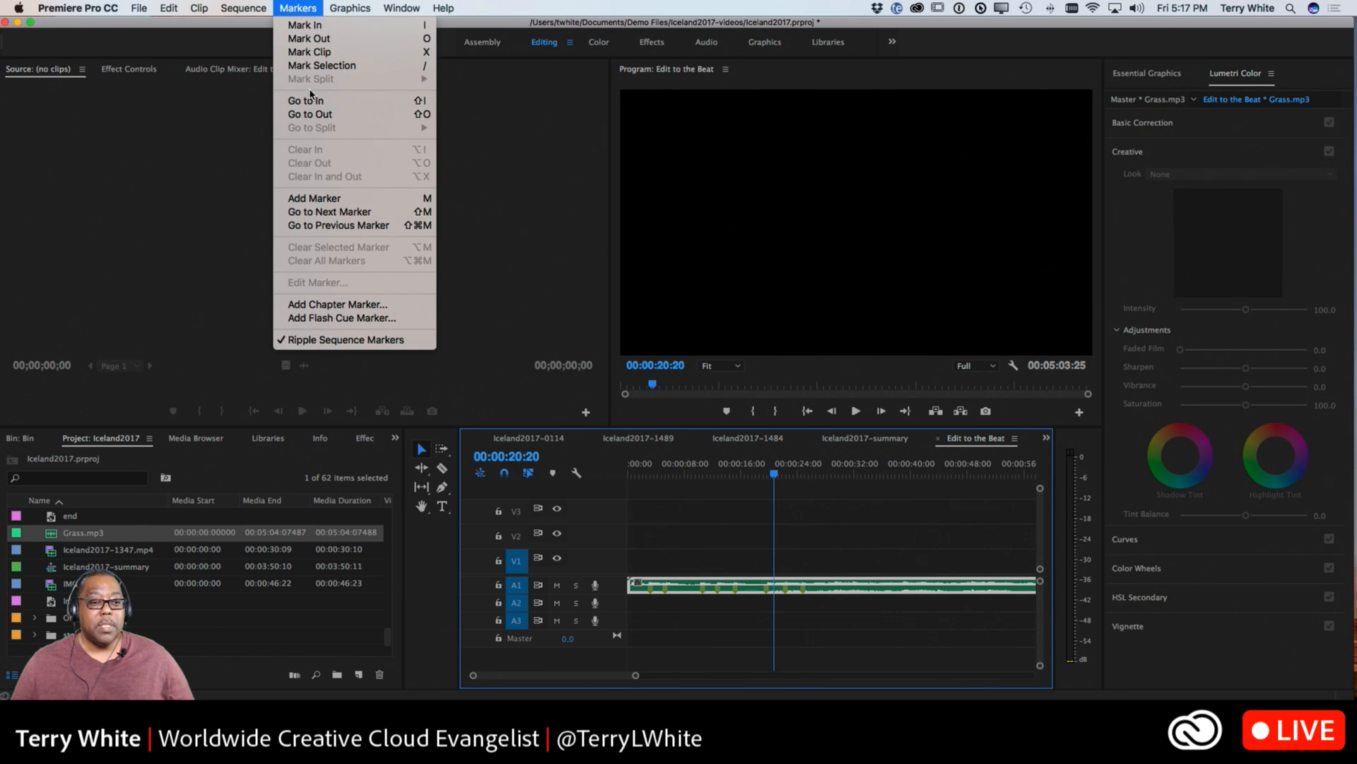
{"action": "left_click", "coordinate": [321, 201]}
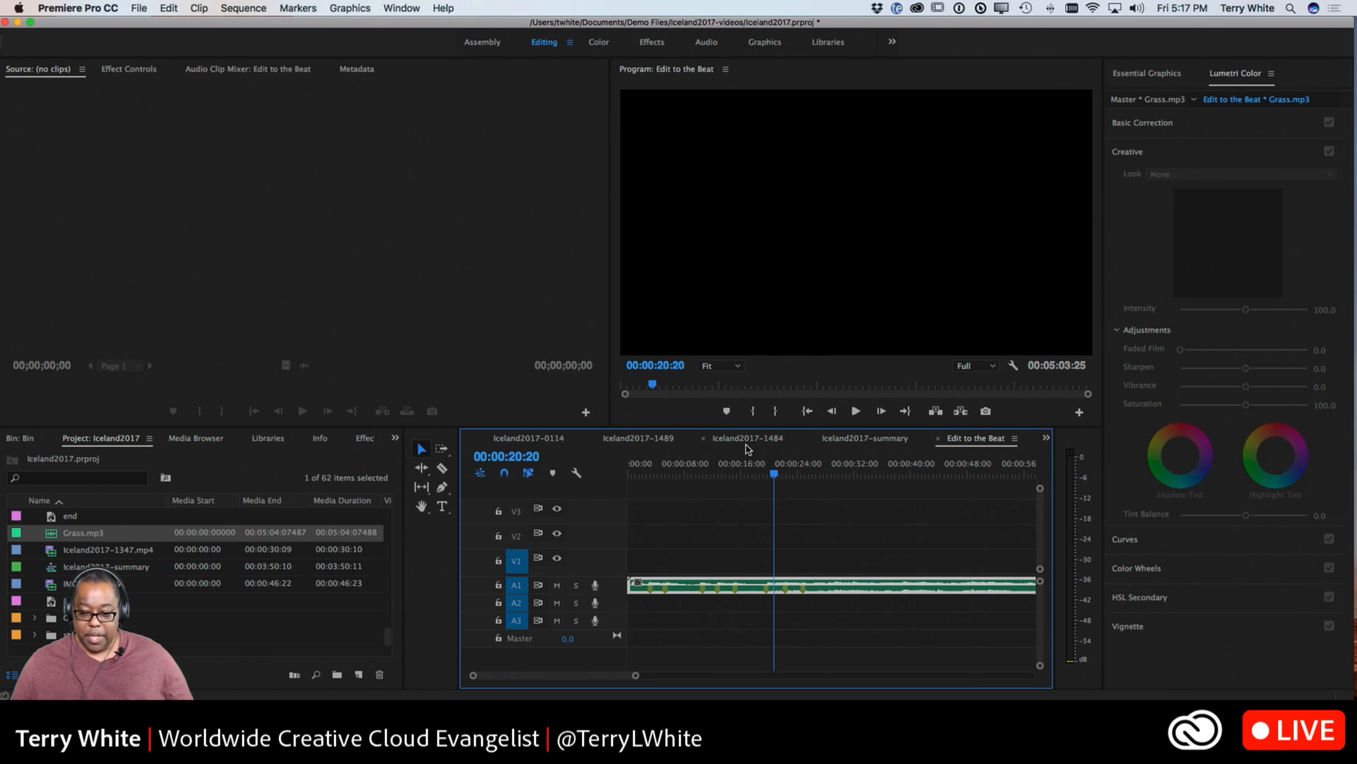
{"action": "left_click_drag", "start_coordinate": [776, 477], "coordinate": [605, 499]}
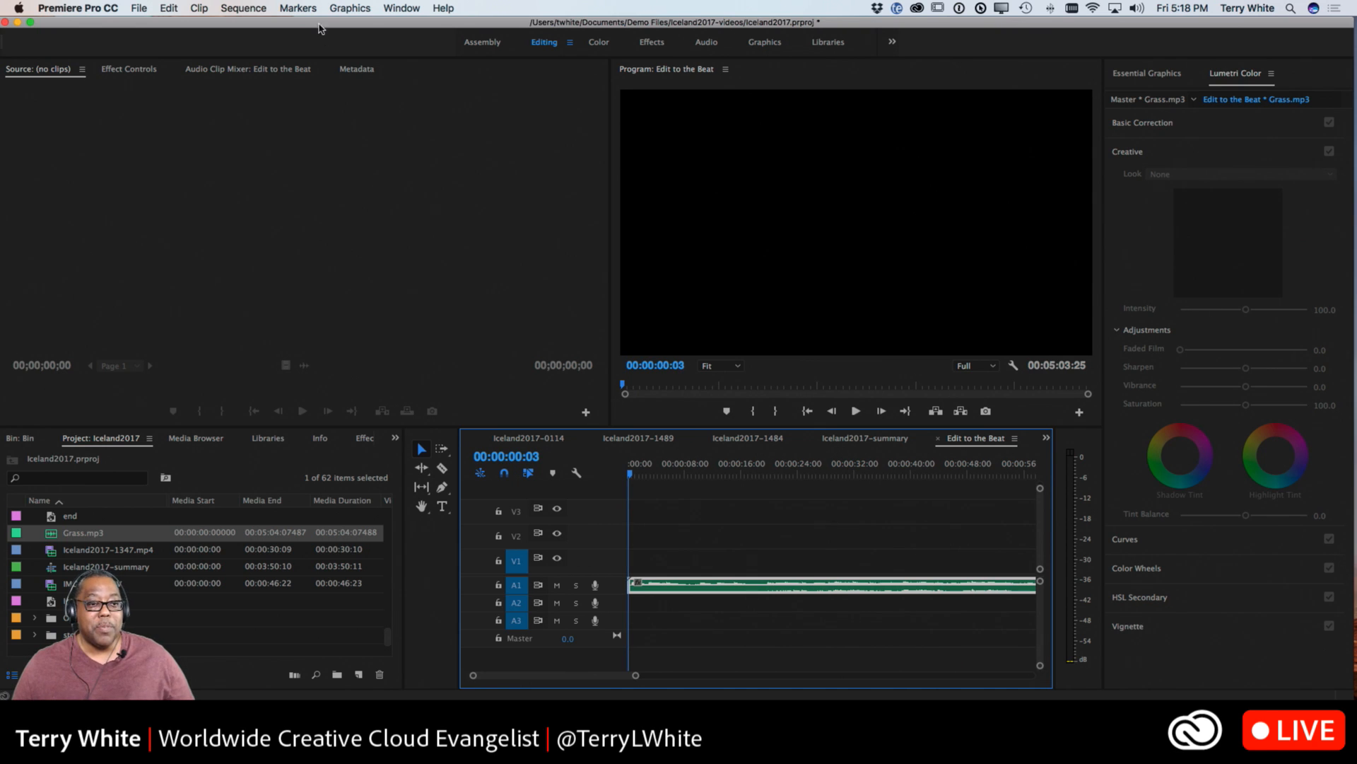
Play the sequence to 00:00:21:02 with Grass.mp3 selected, adding markers to the clip on the beats
{"action": "left_click", "coordinate": [298, 9]}
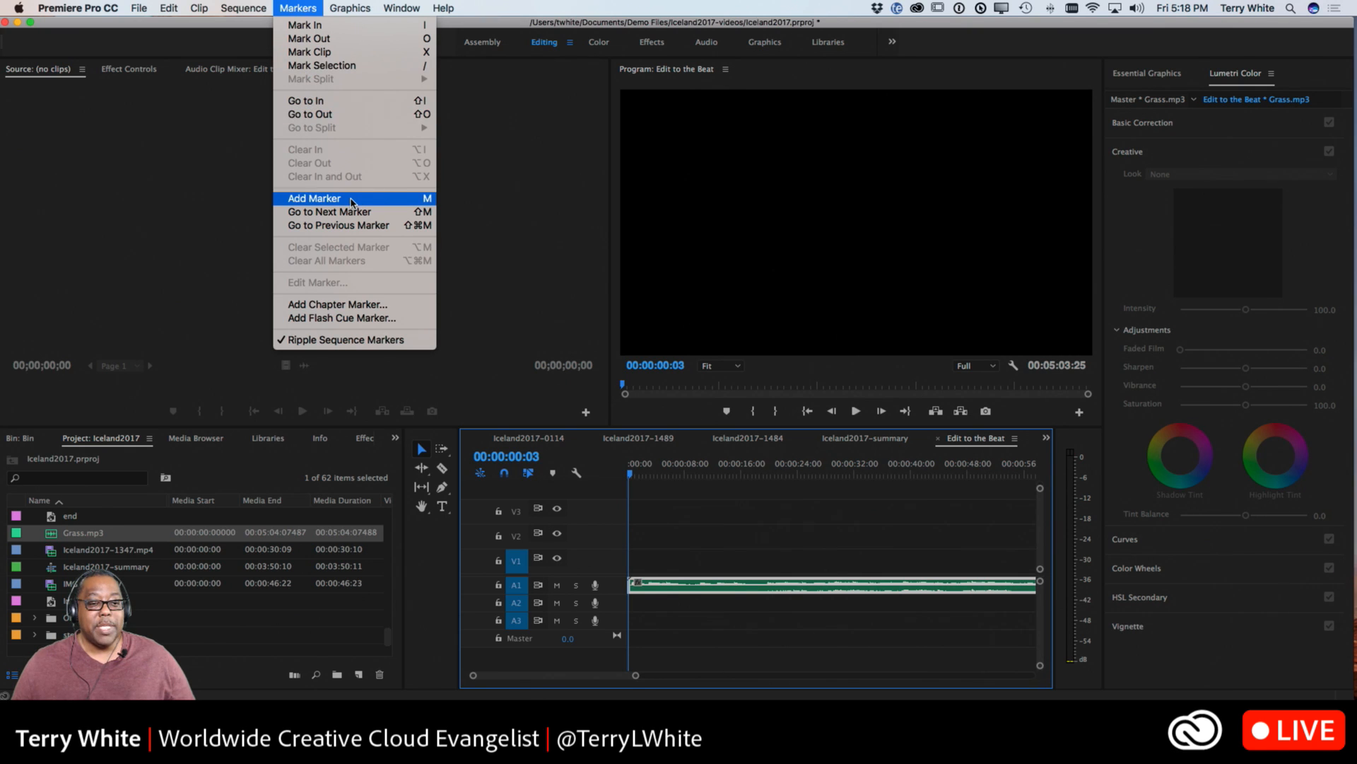
{"action": "left_click", "coordinate": [315, 9]}
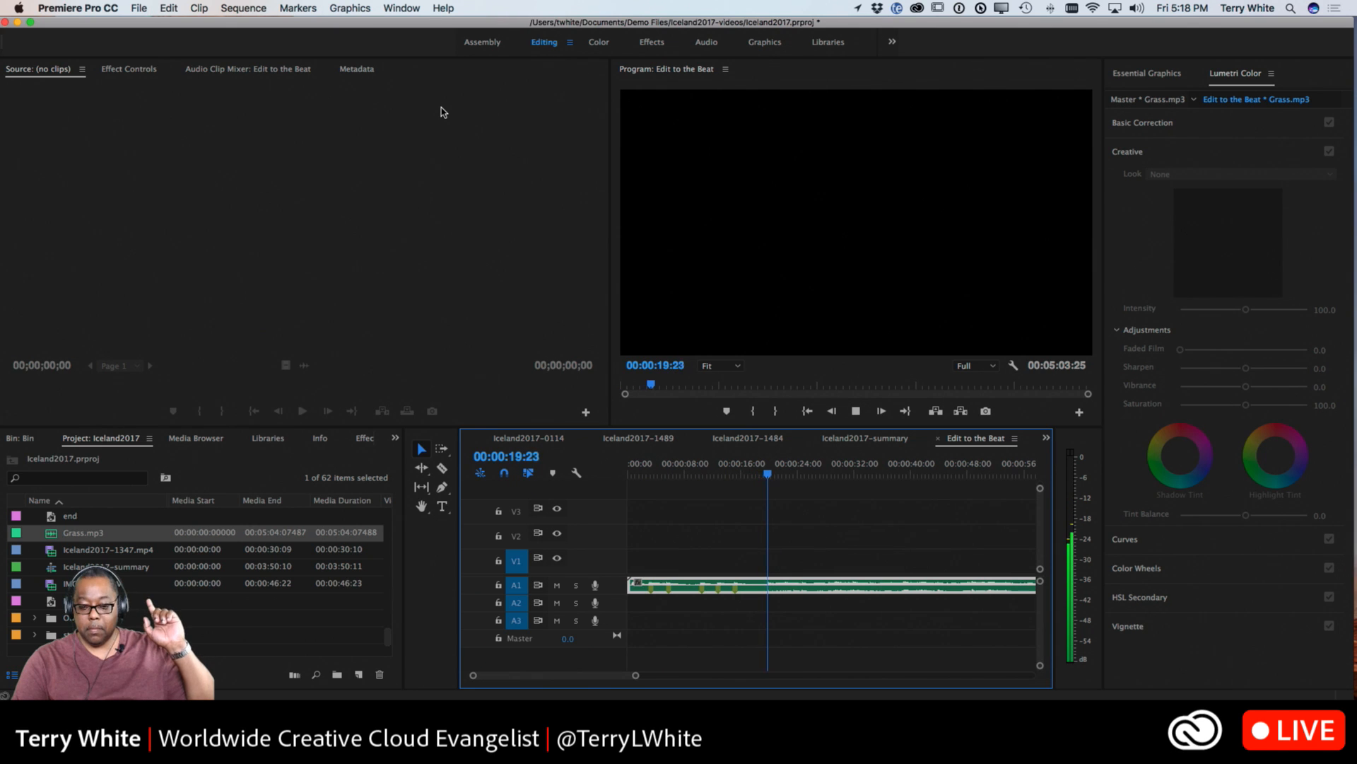
{"action": "key", "text": "space"}
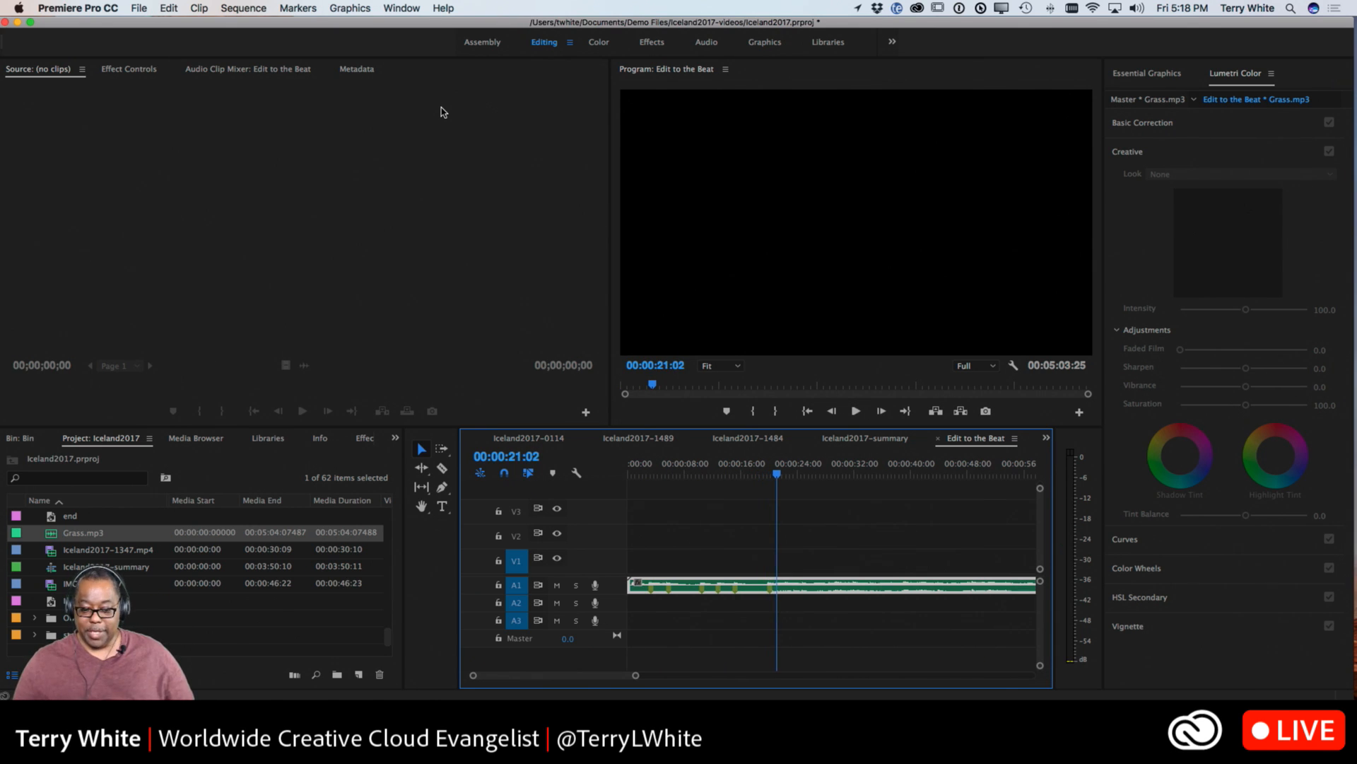
Deselect Grass.mp3 and play the sequence from 00:00:00:00 to 00:01:34:13, adding sequence markers on the beats
{"action": "left_click", "coordinate": [686, 571]}
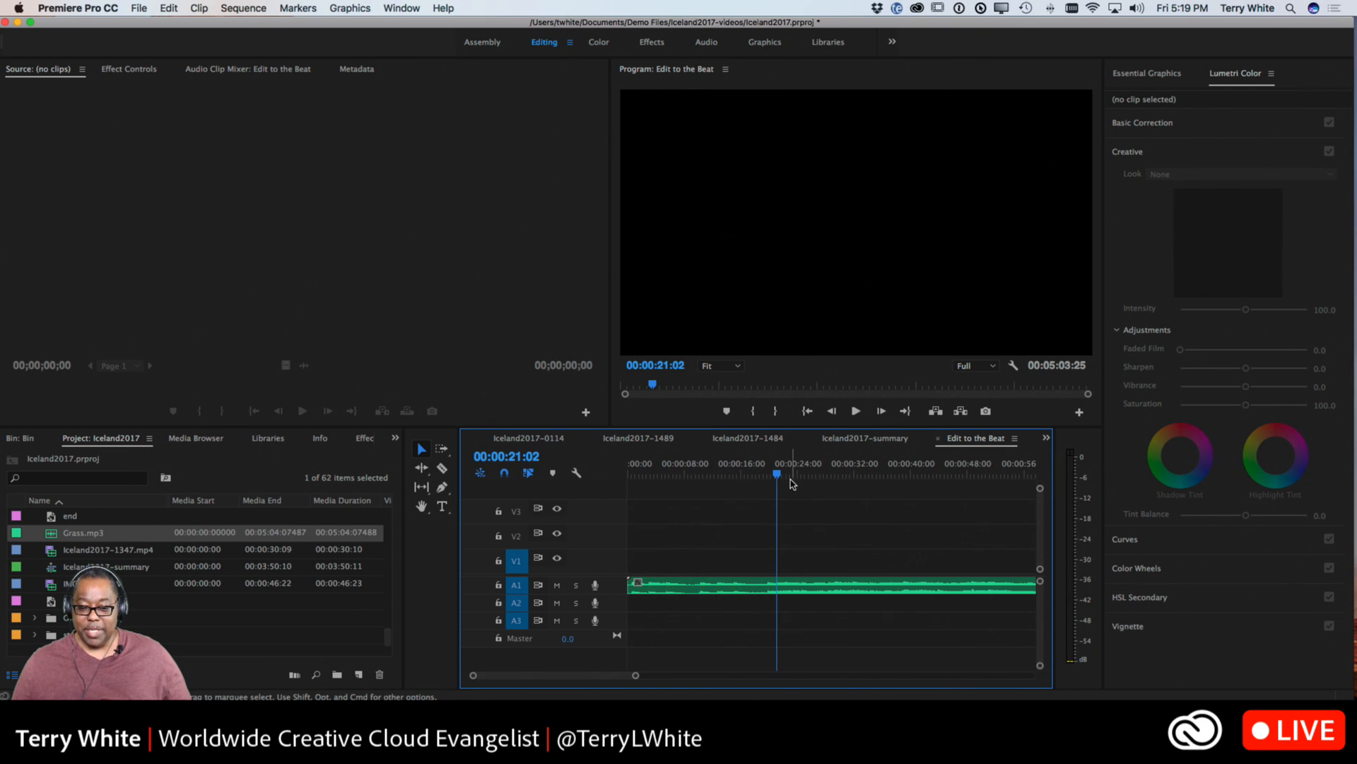
{"action": "left_click_drag", "start_coordinate": [776, 476], "coordinate": [619, 484]}
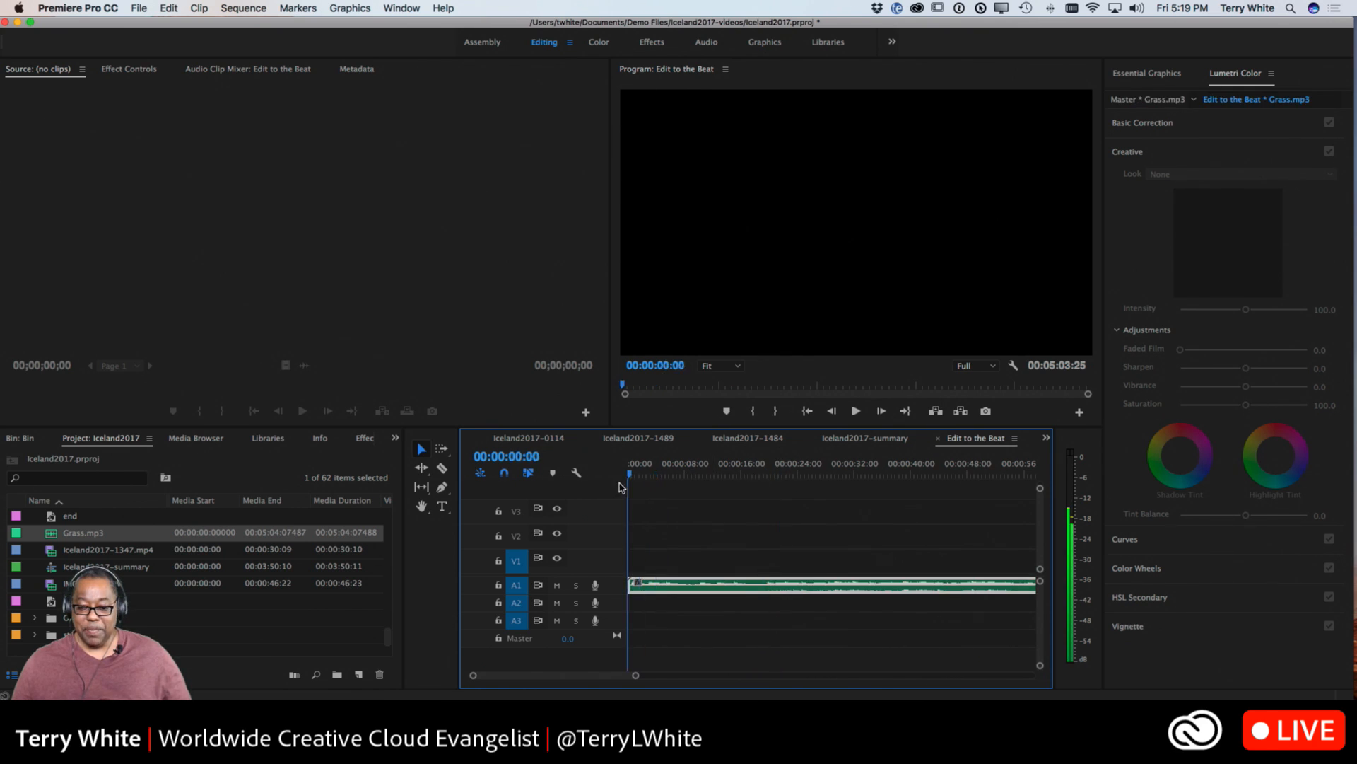
{"action": "left_click", "coordinate": [669, 535]}
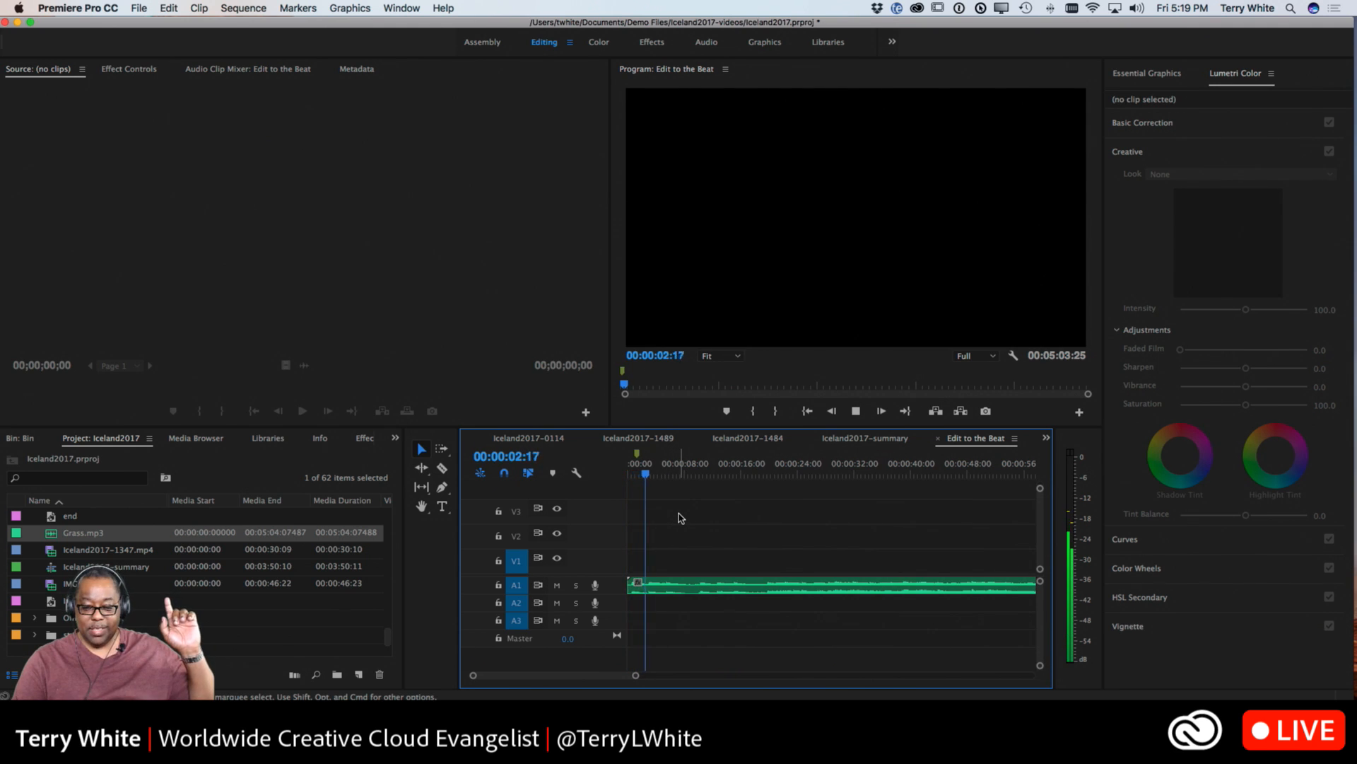
{"action": "key", "text": "m"}
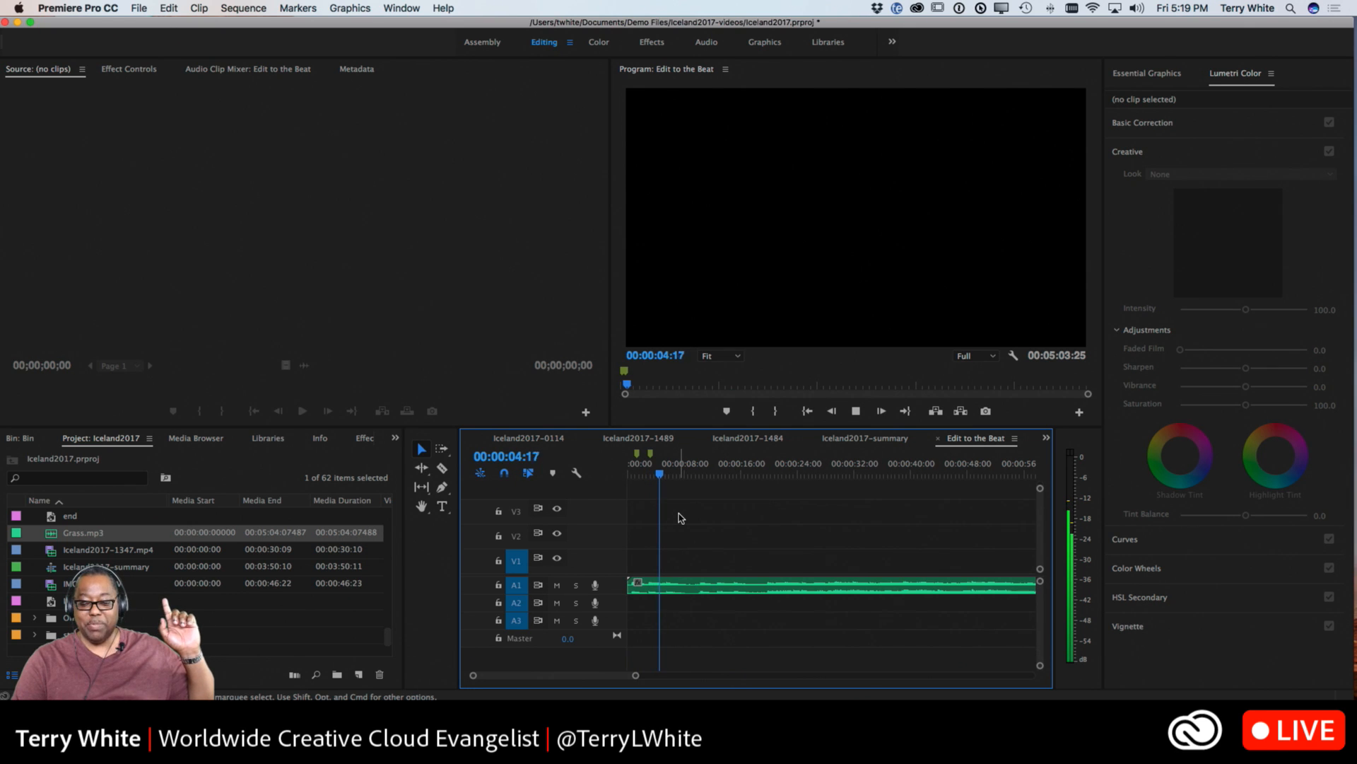
{"action": "key", "text": "m"}
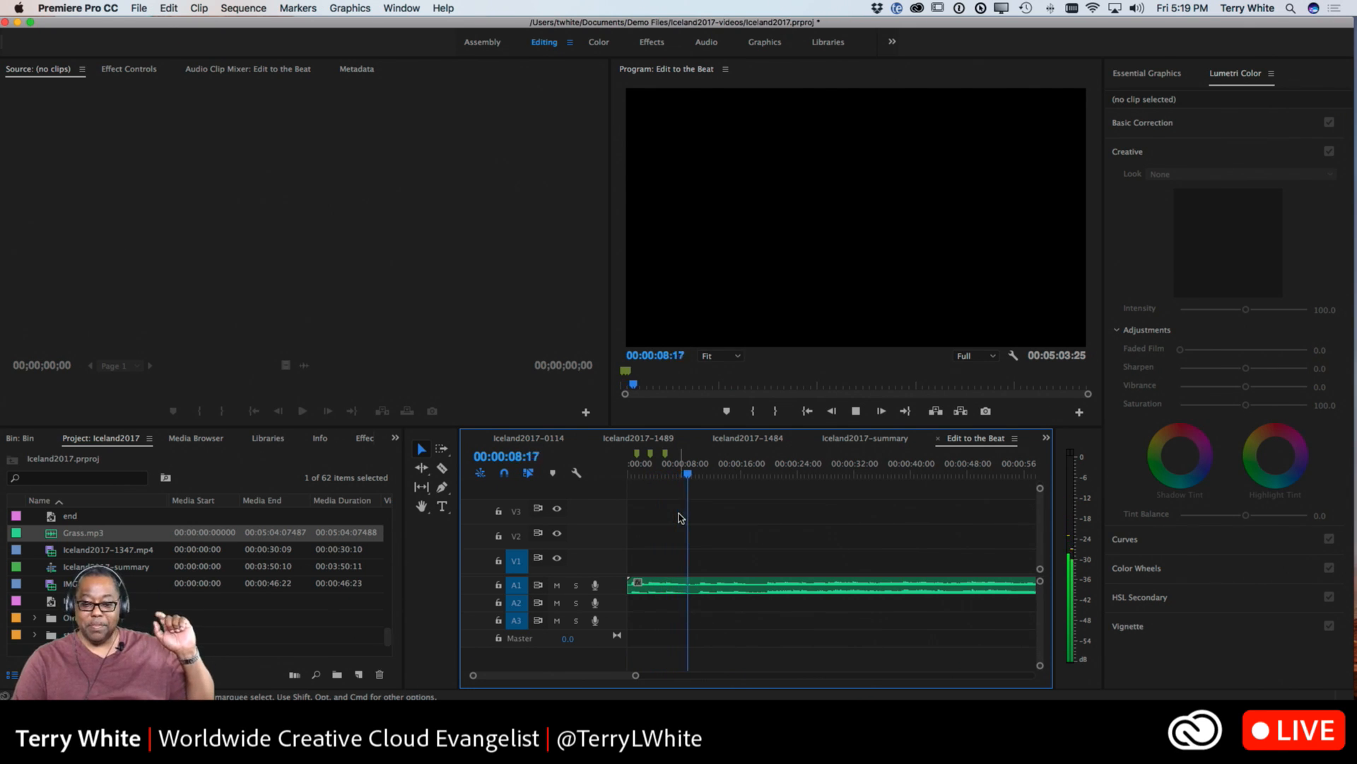
{"action": "key", "text": "m"}
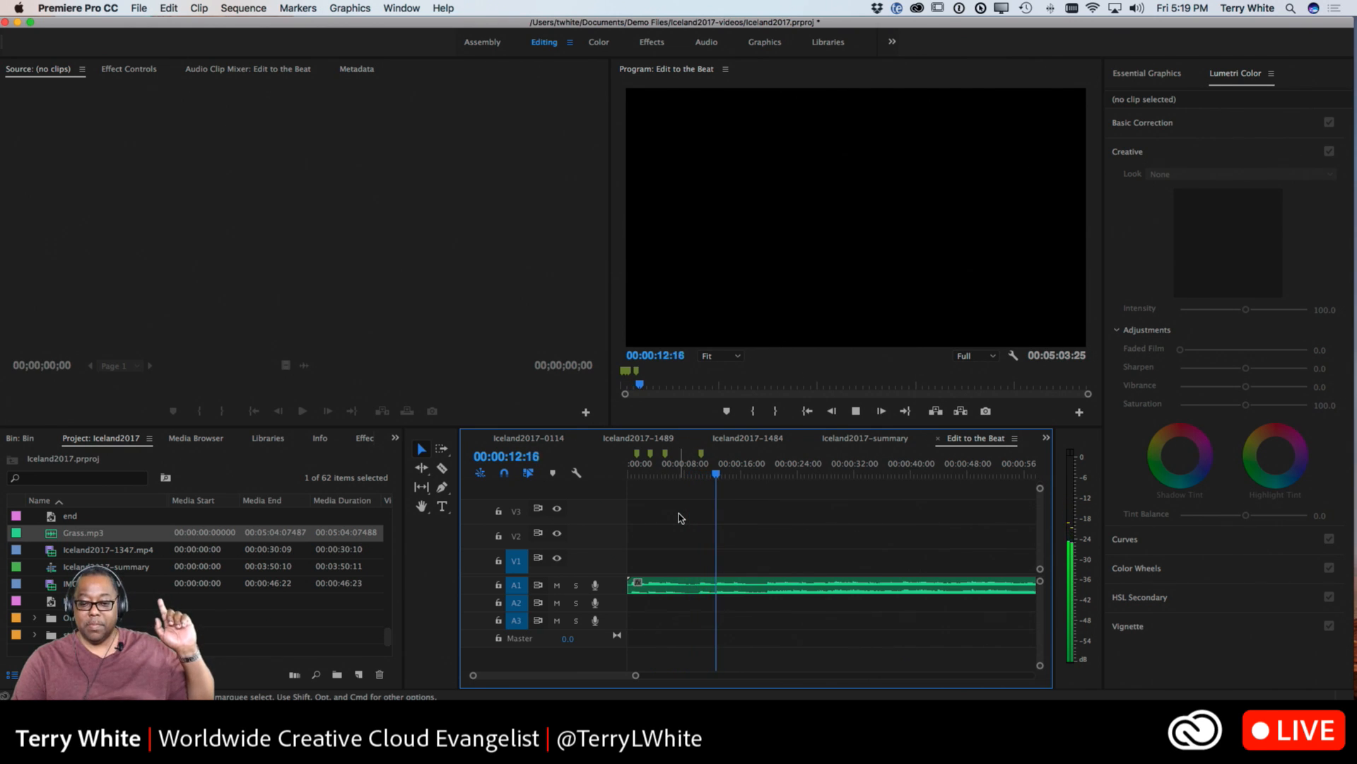
{"action": "key", "text": "m"}
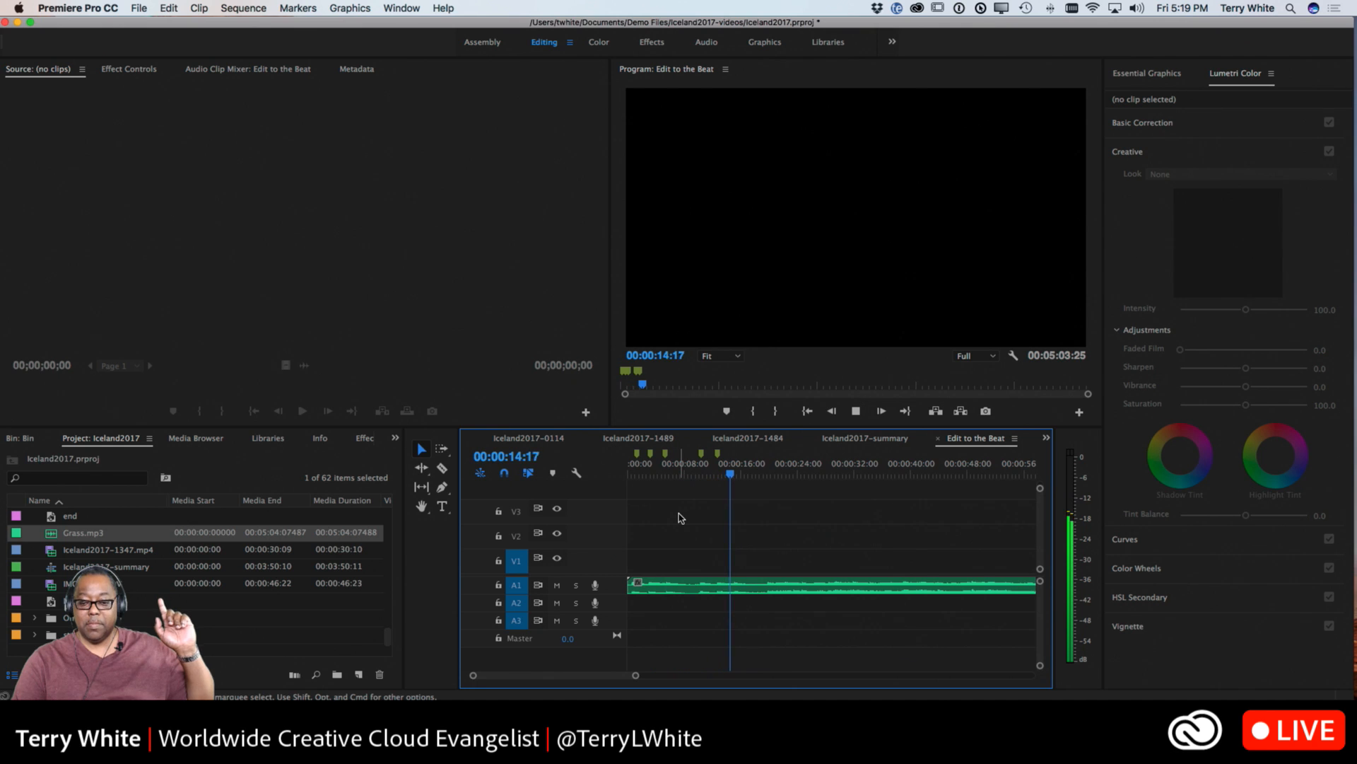
{"action": "key", "text": "m"}
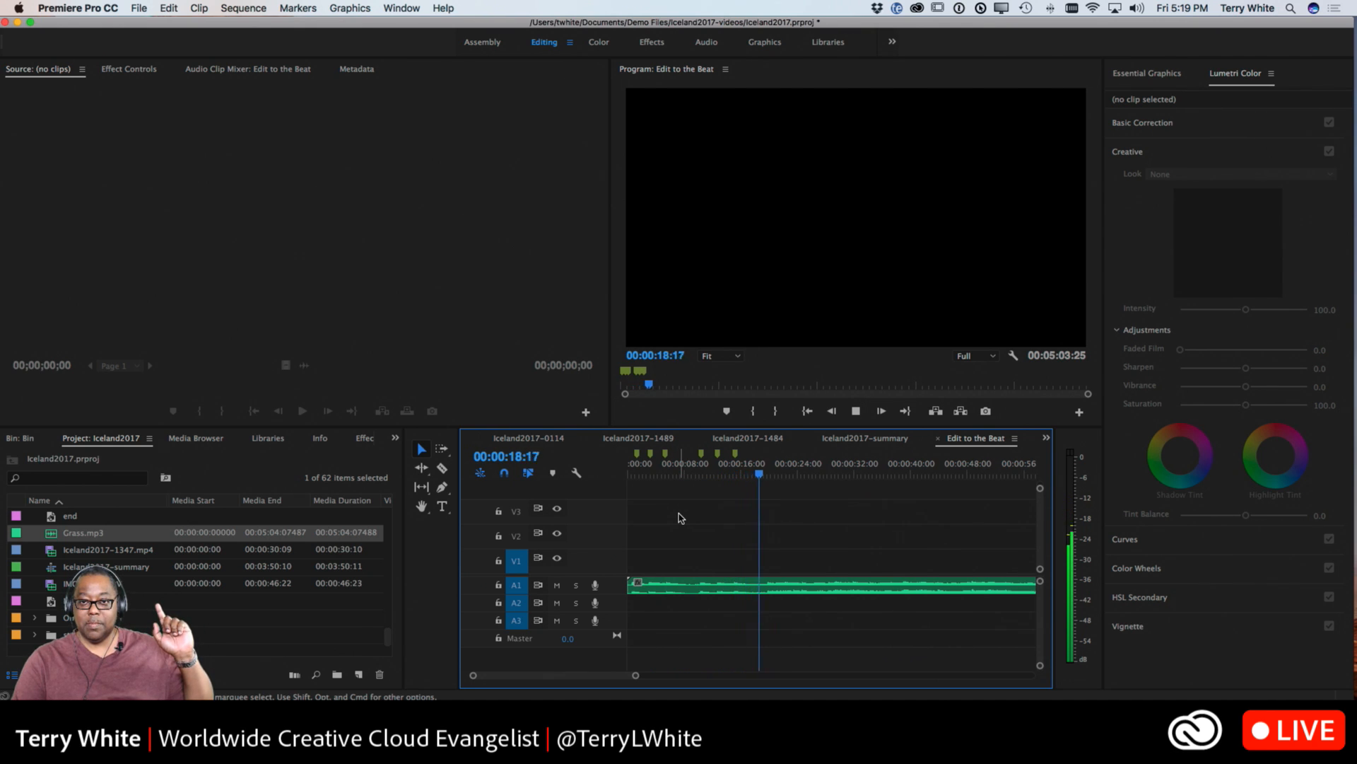
{"action": "key", "text": "m"}
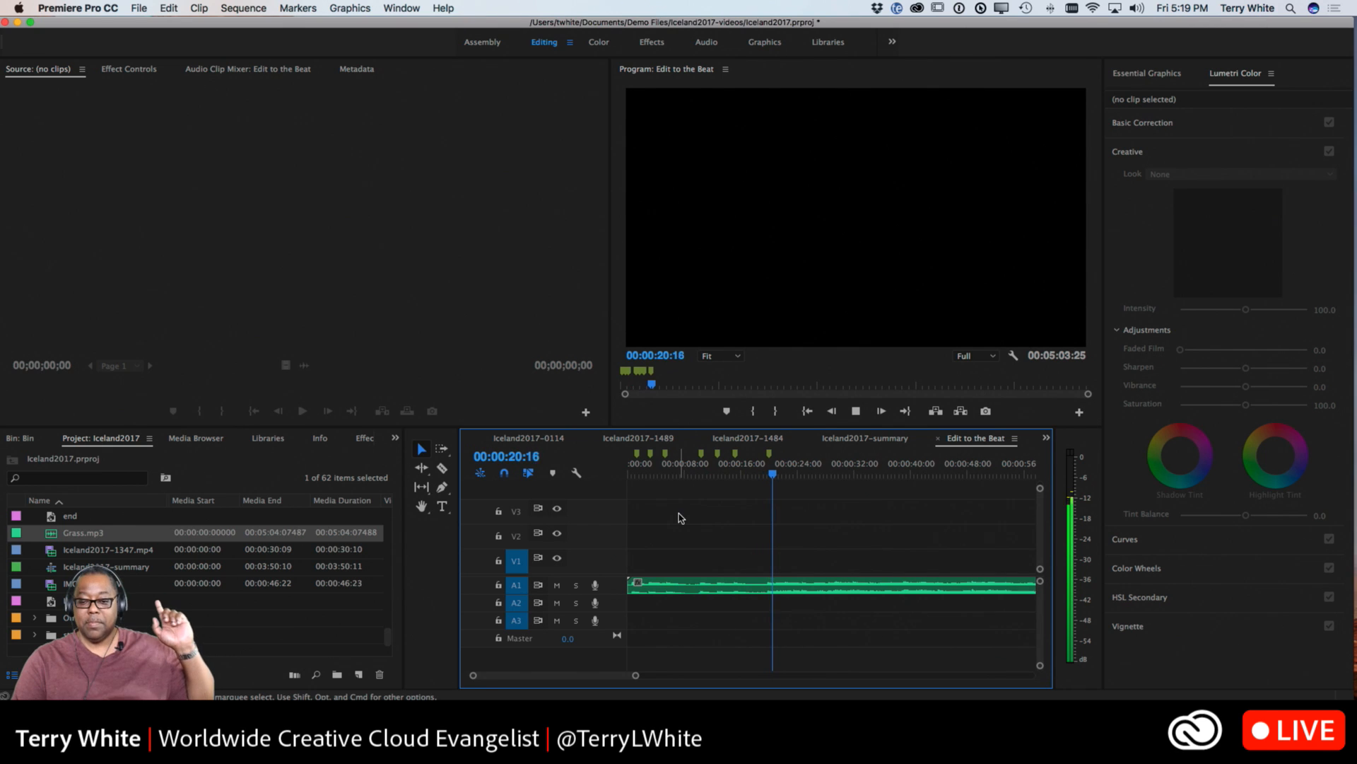
{"action": "key", "text": "m"}
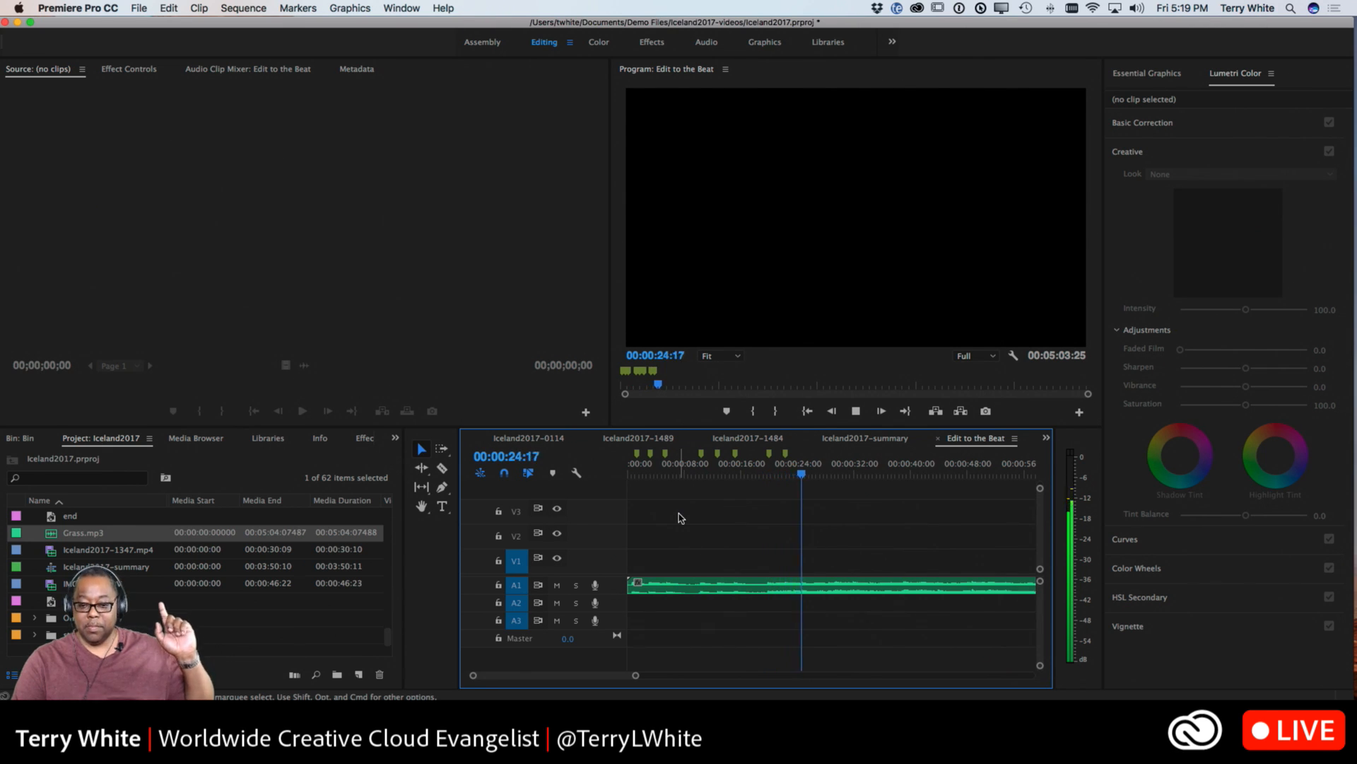
{"action": "key", "text": "m"}
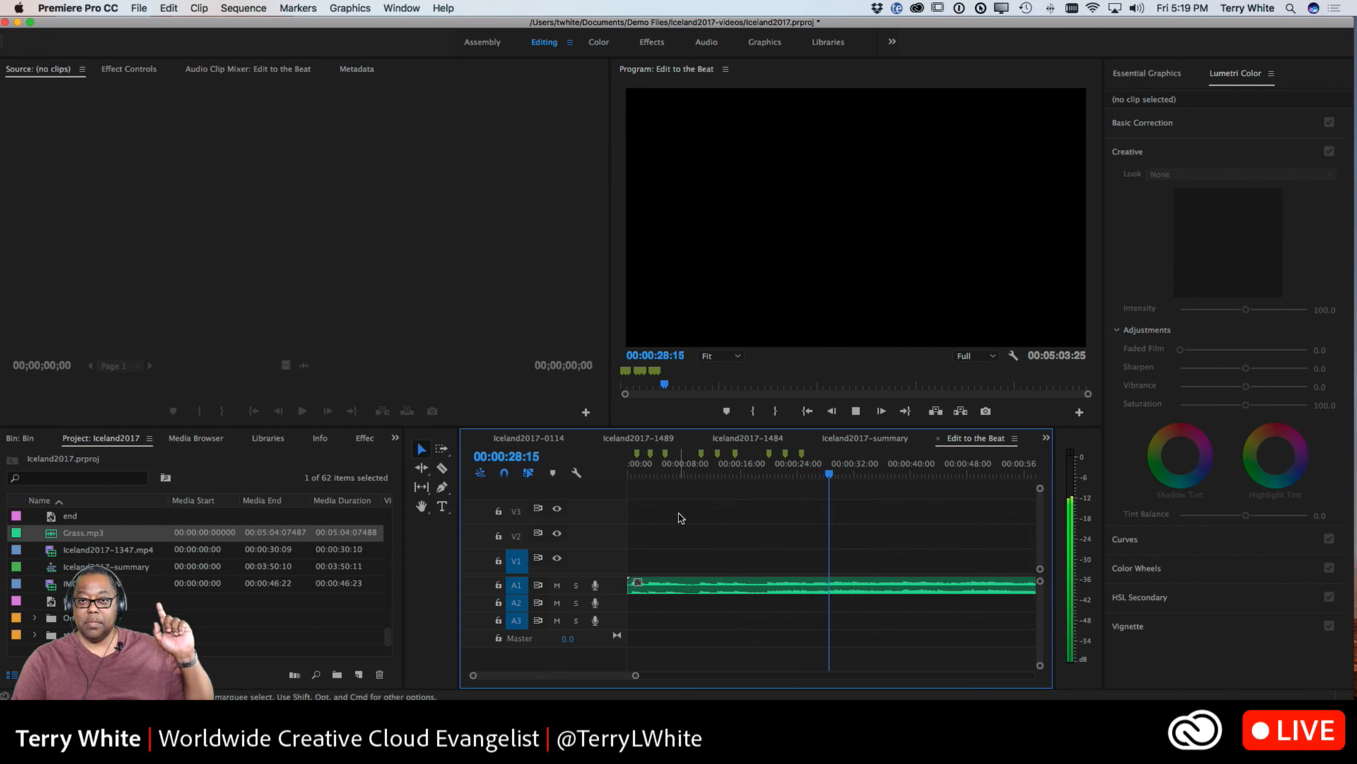
{"action": "key", "text": "m"}
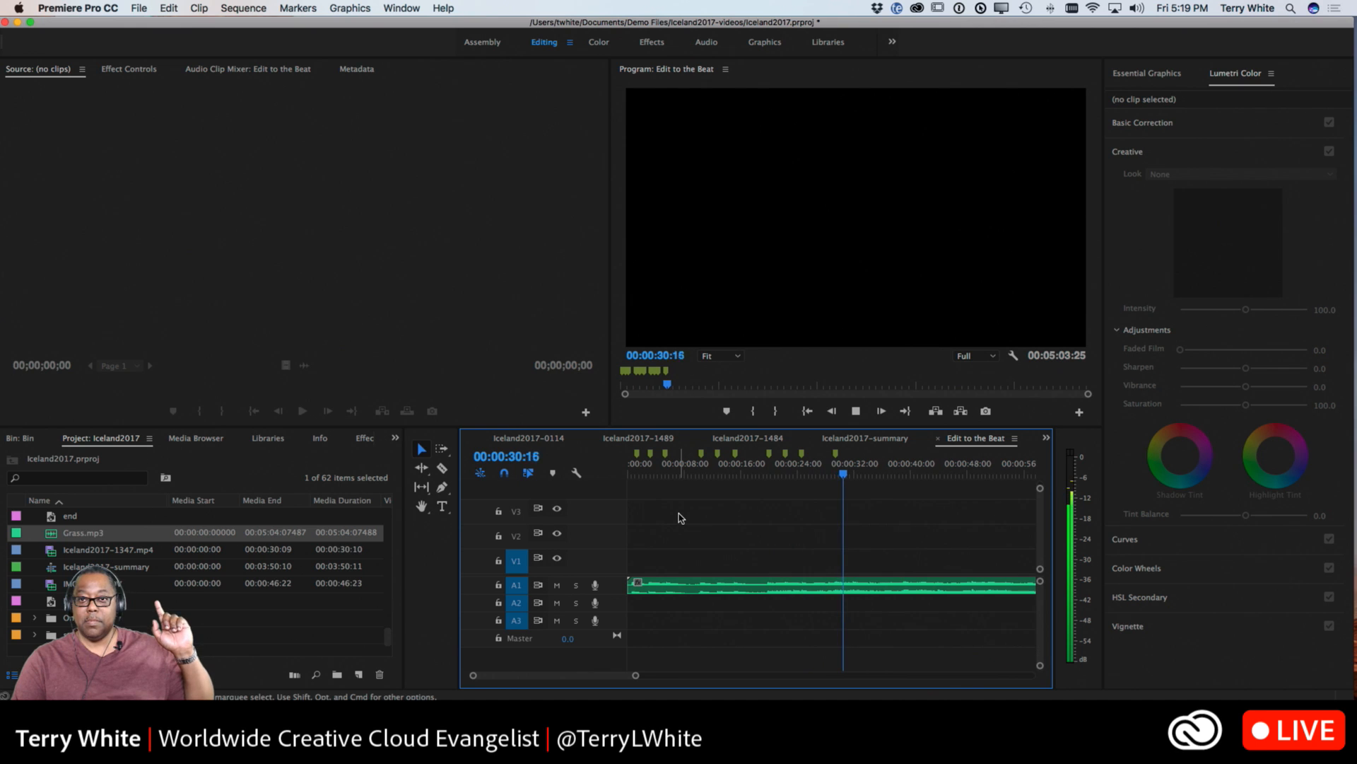
{"action": "key", "text": "m"}
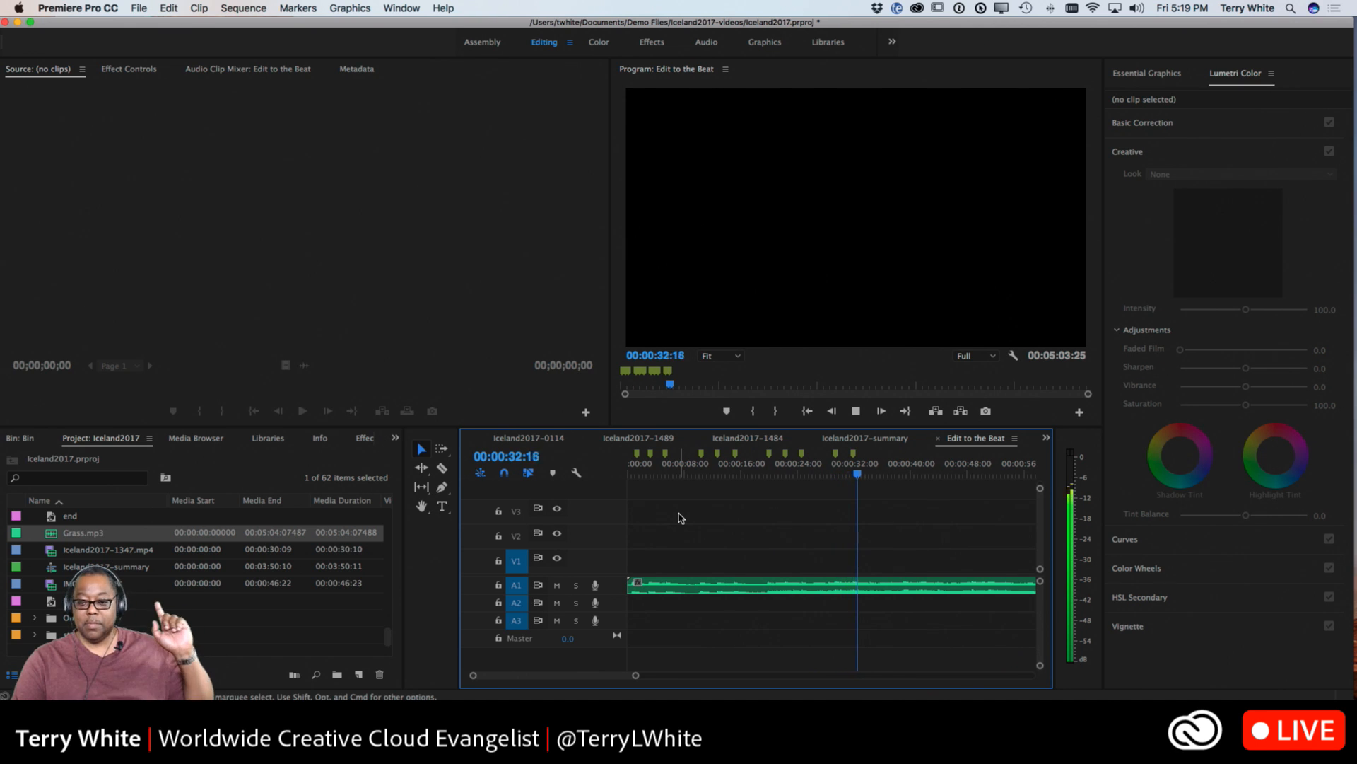
{"action": "key", "text": "m"}
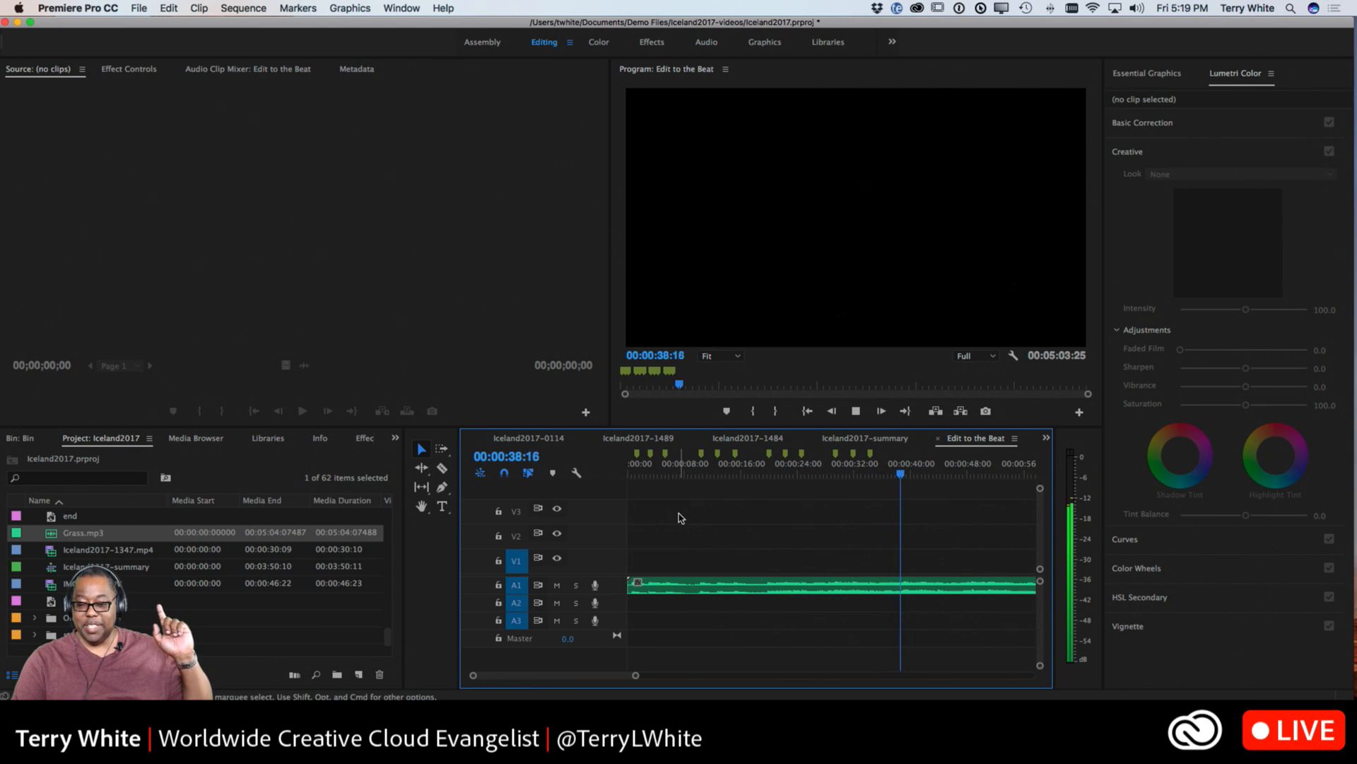
{"action": "key", "text": "m"}
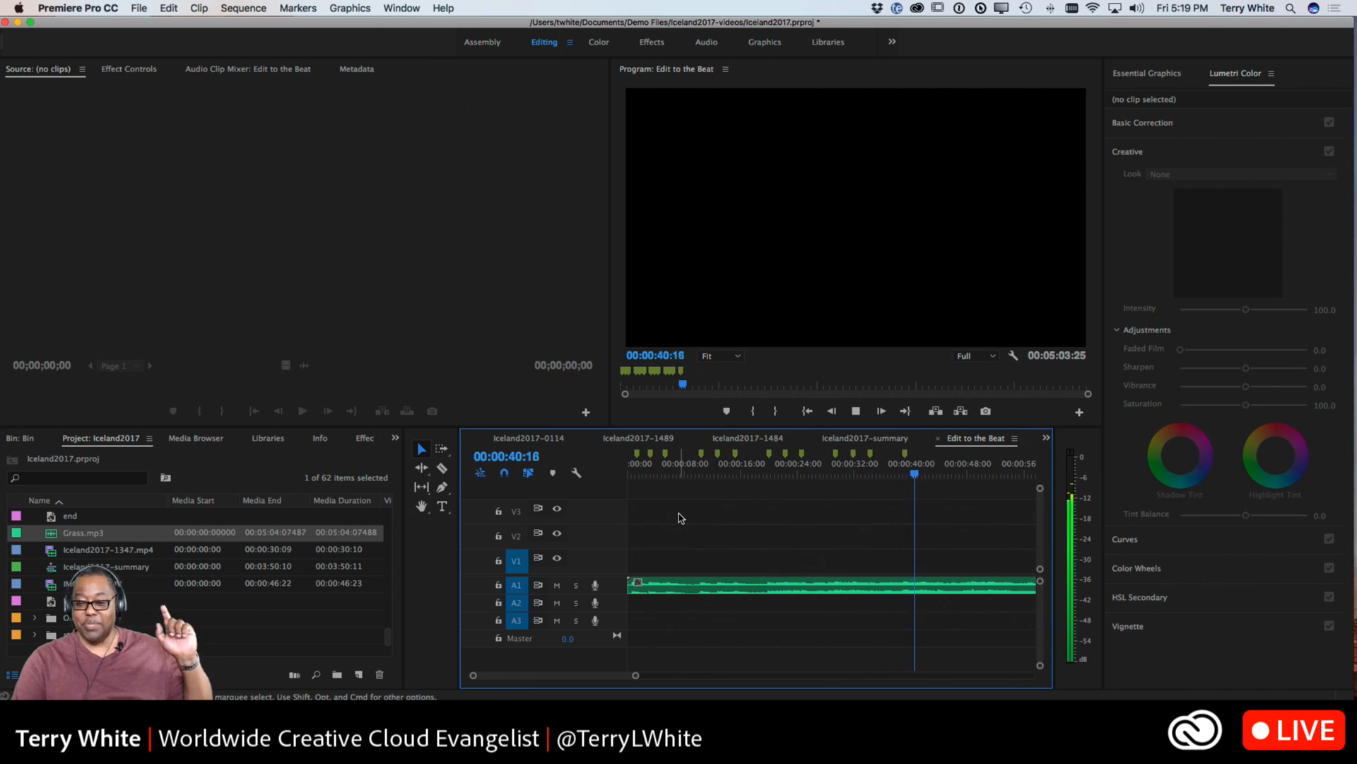
{"action": "key", "text": "m"}
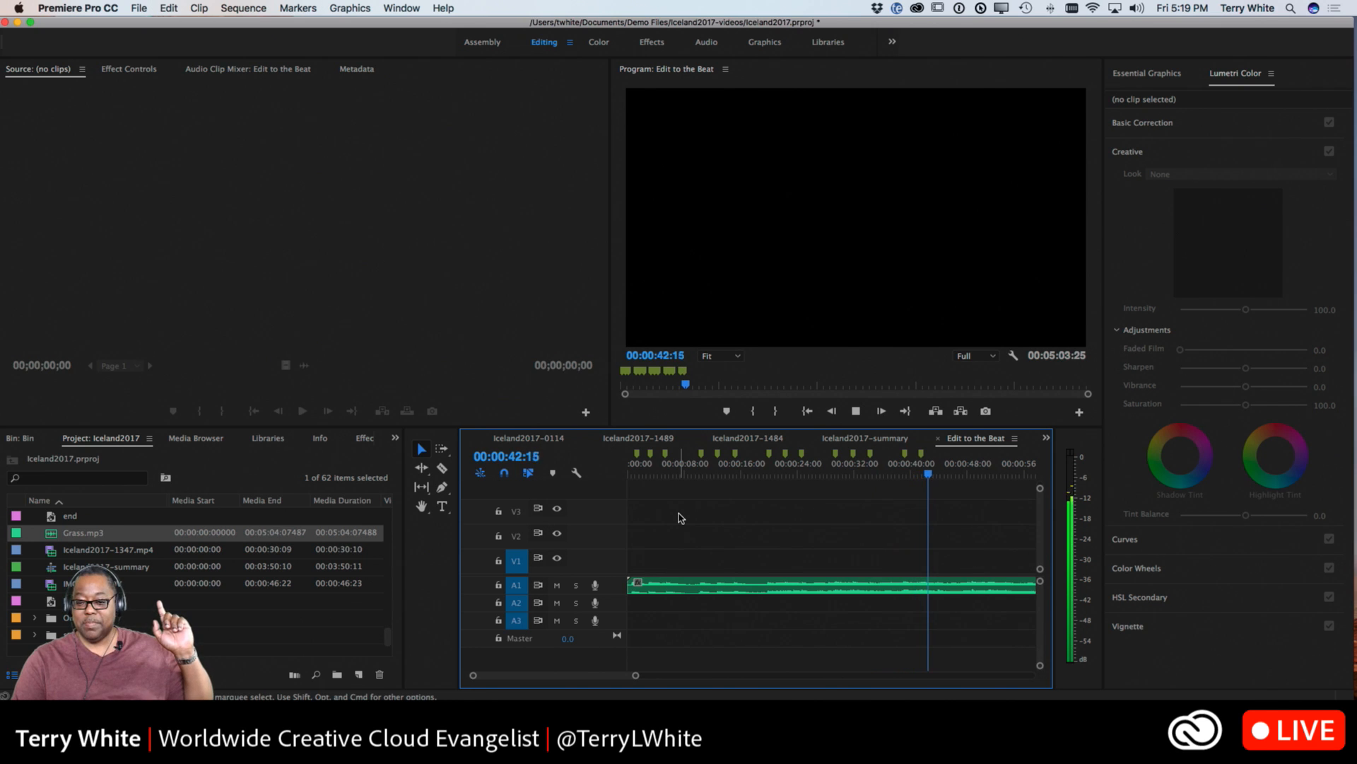
{"action": "key", "text": "m"}
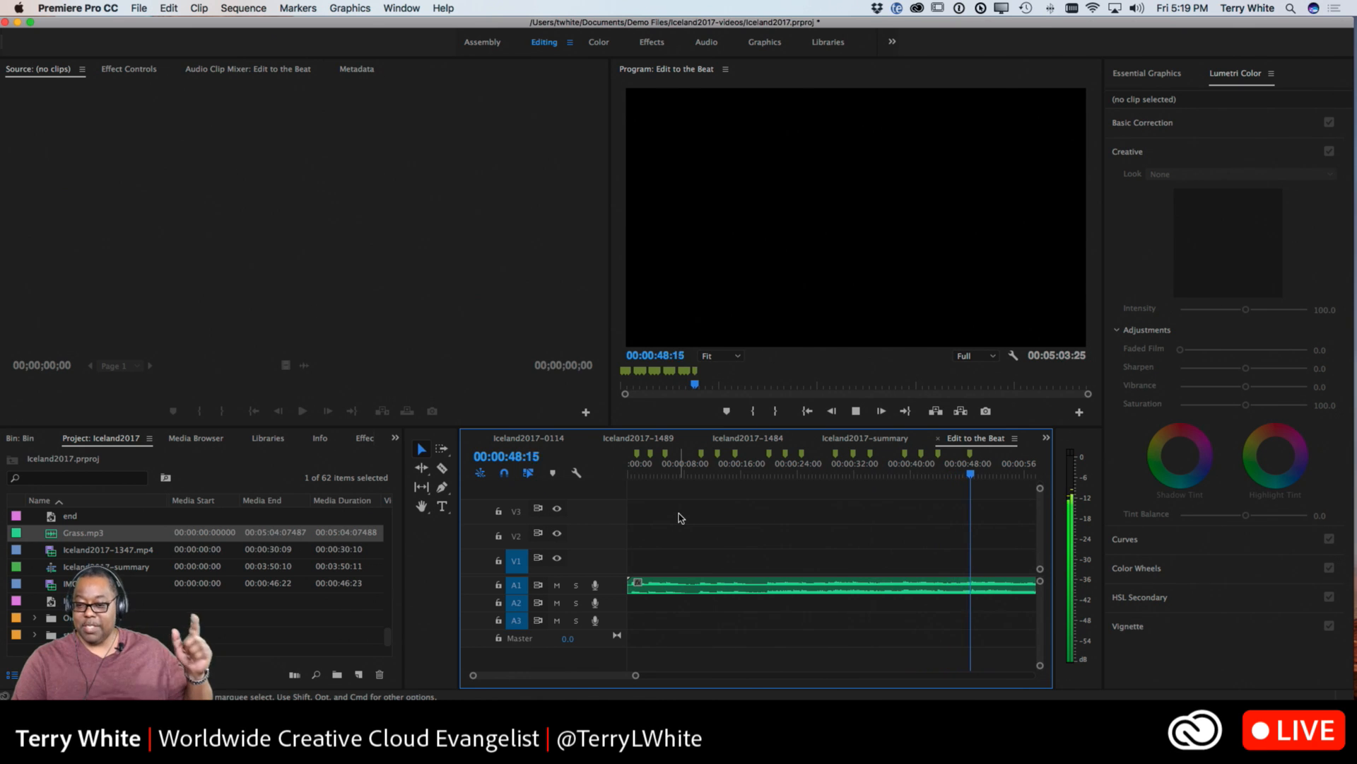
{"action": "key", "text": "m"}
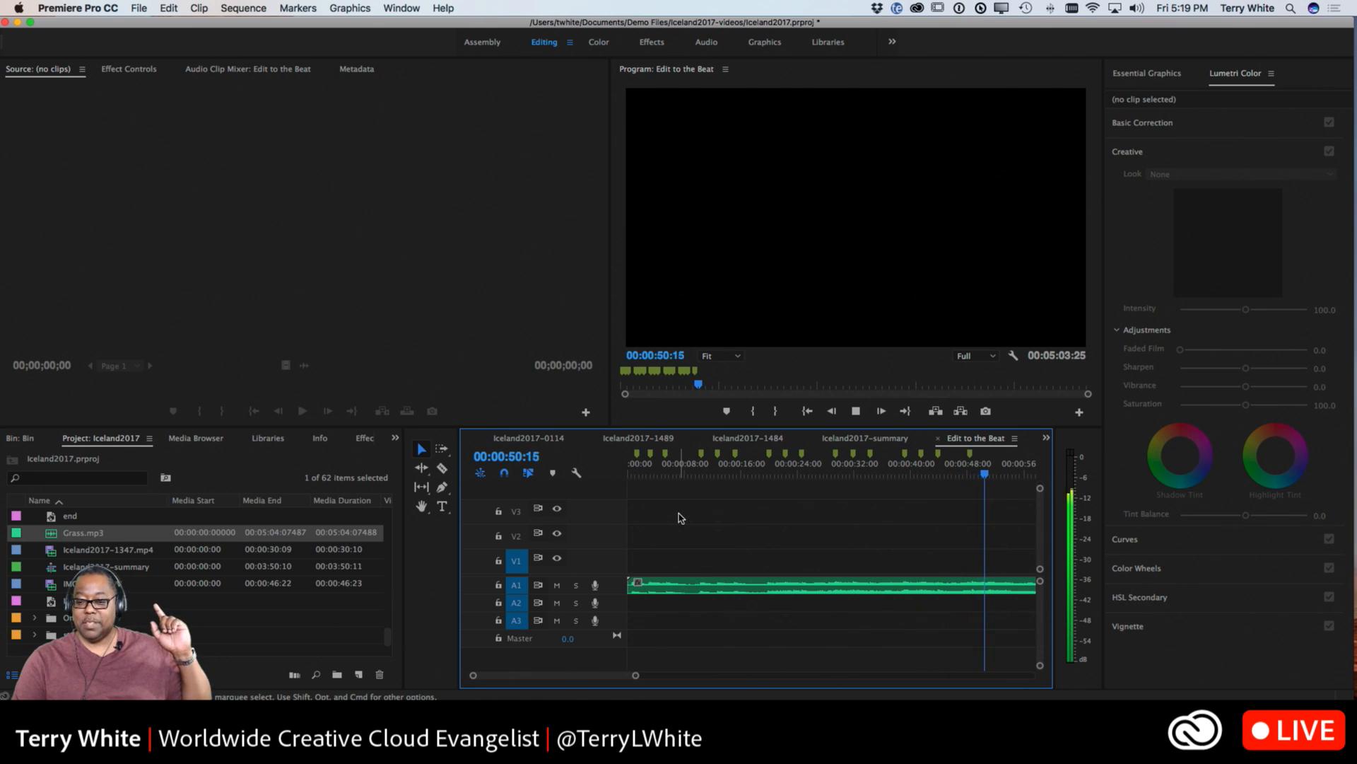
{"action": "key", "text": "m"}
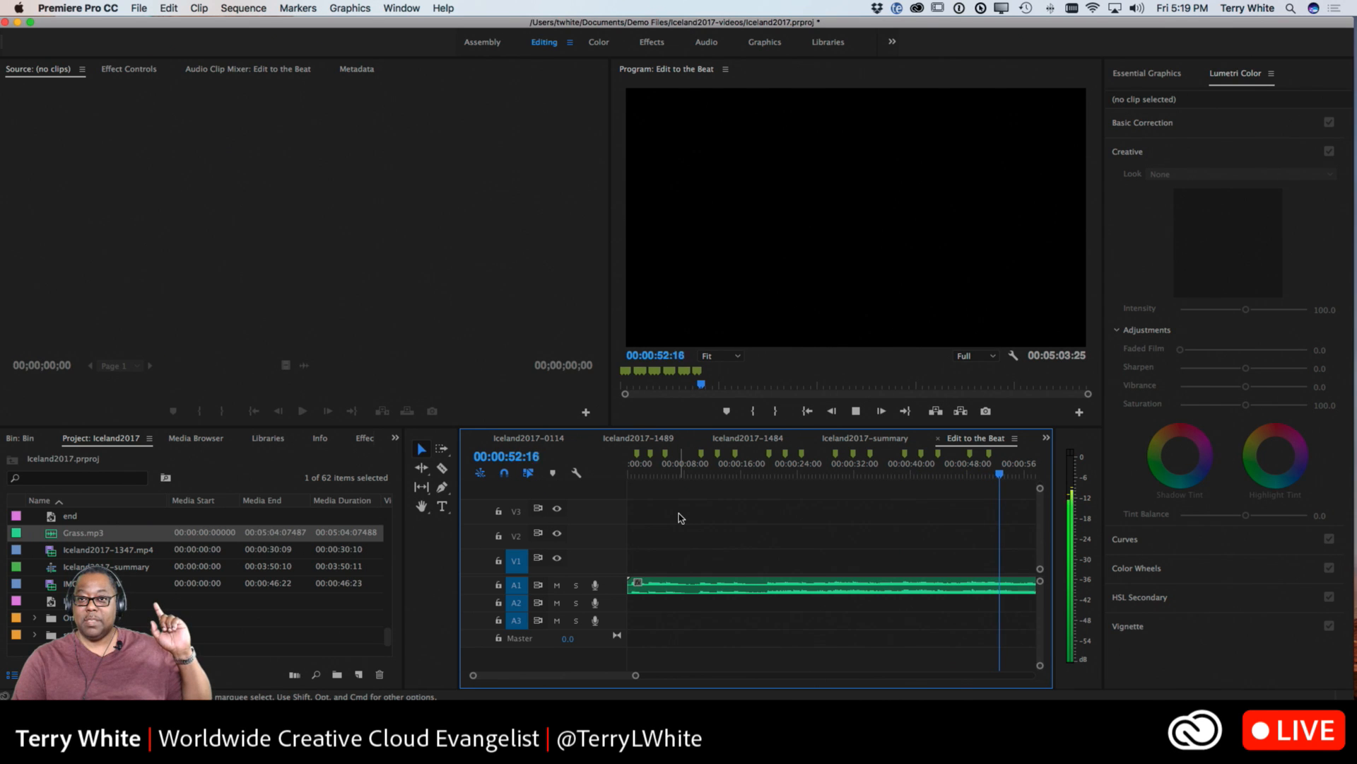
{"action": "key", "text": "m"}
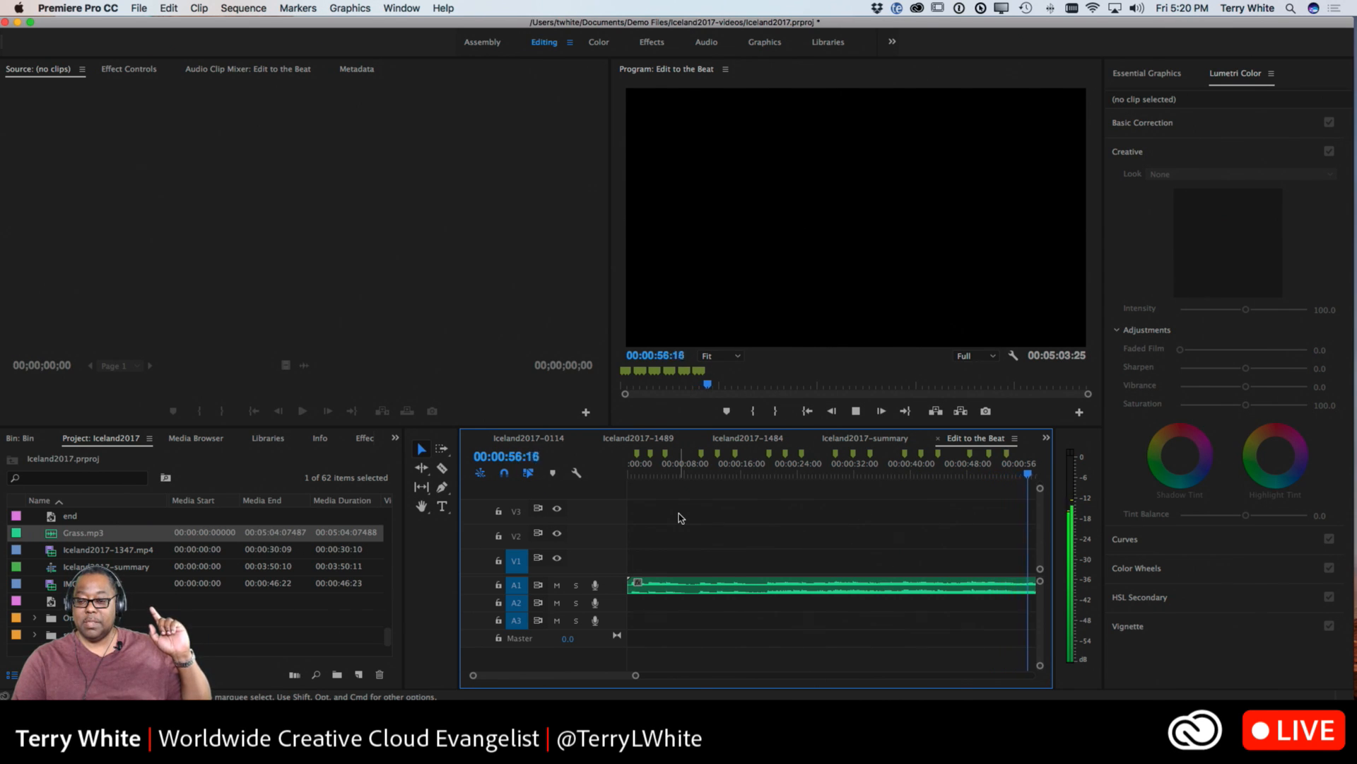
{"action": "key", "text": "m"}
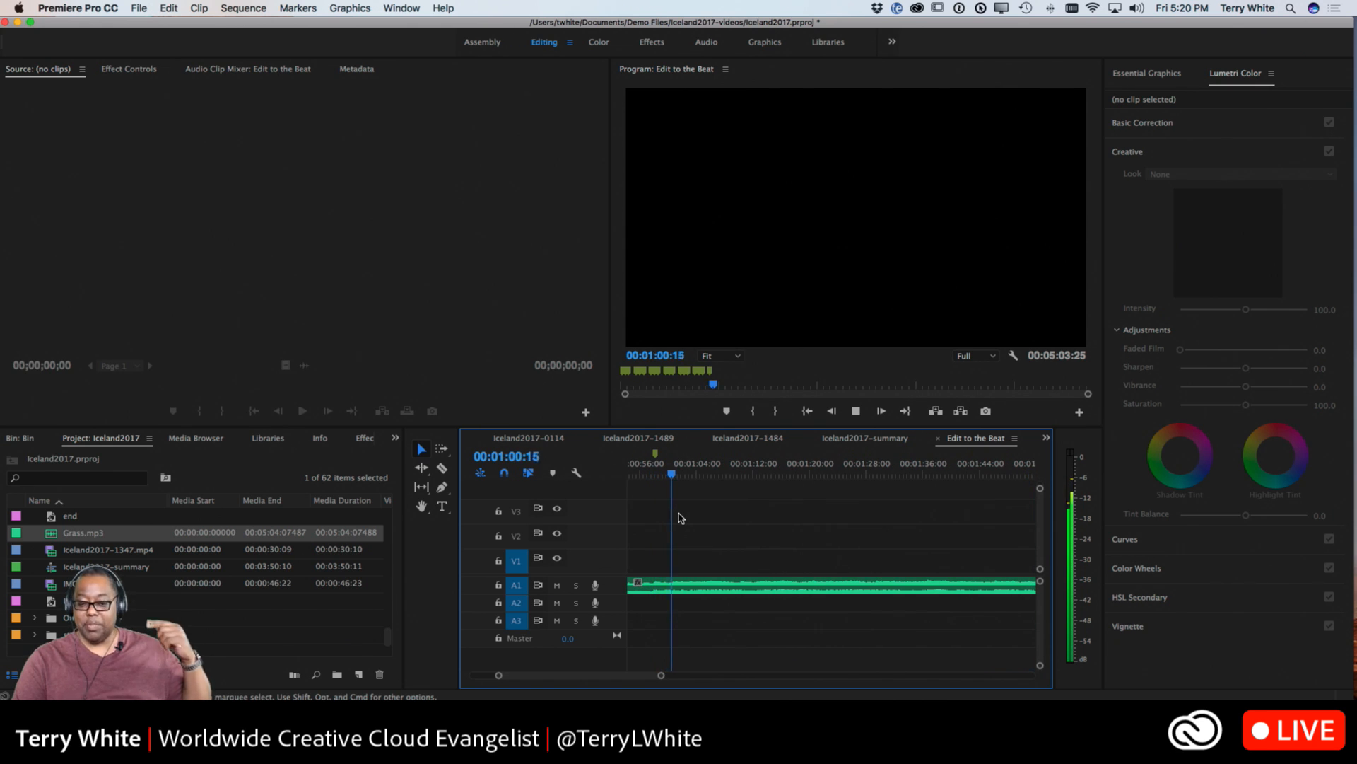
{"action": "key", "text": "m"}
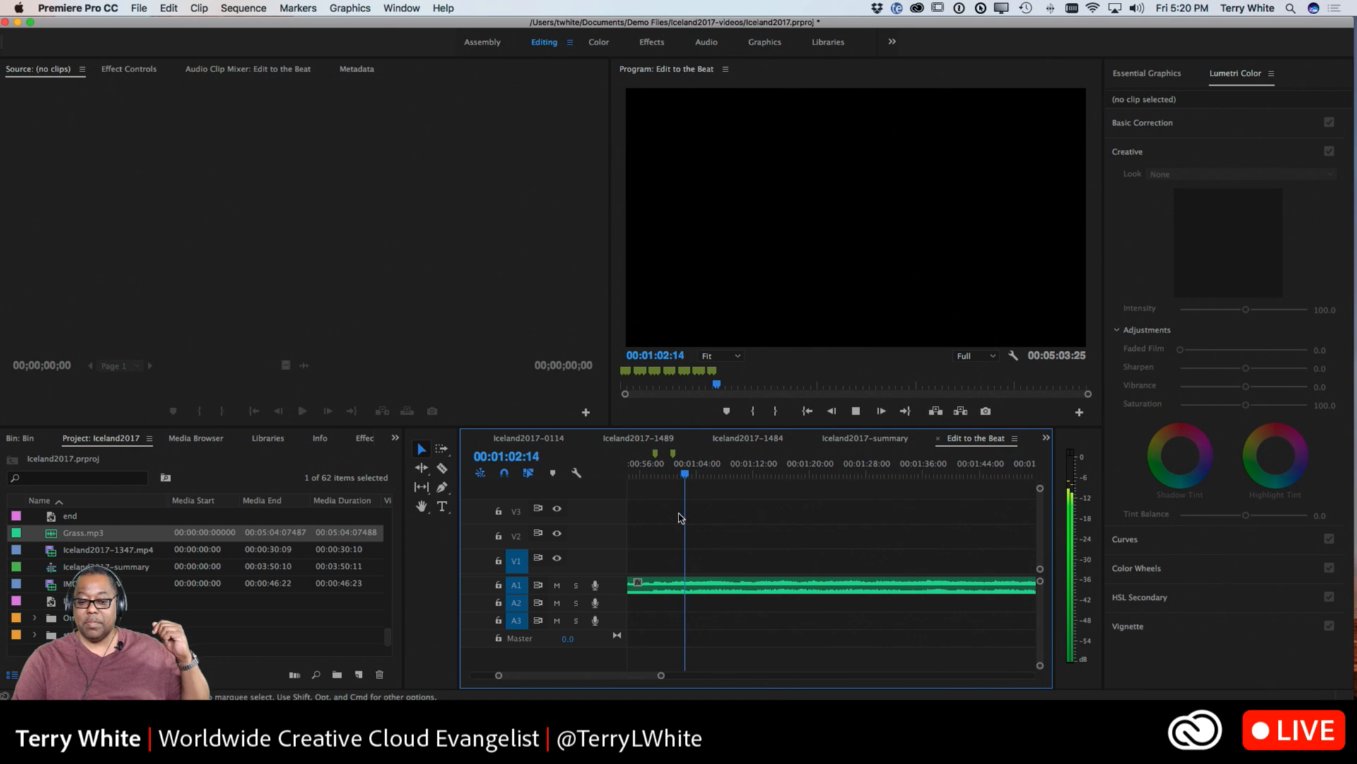
{"action": "key", "text": "m"}
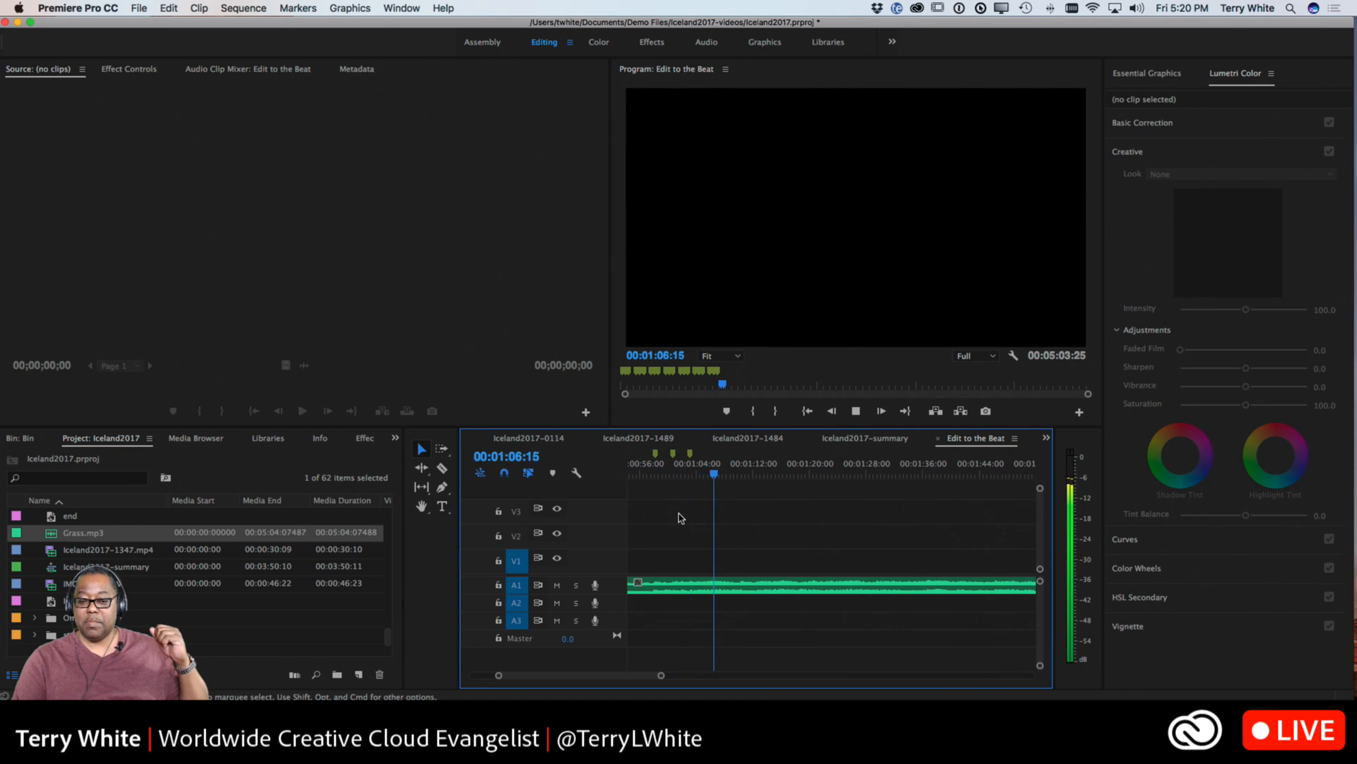
{"action": "key", "text": "m"}
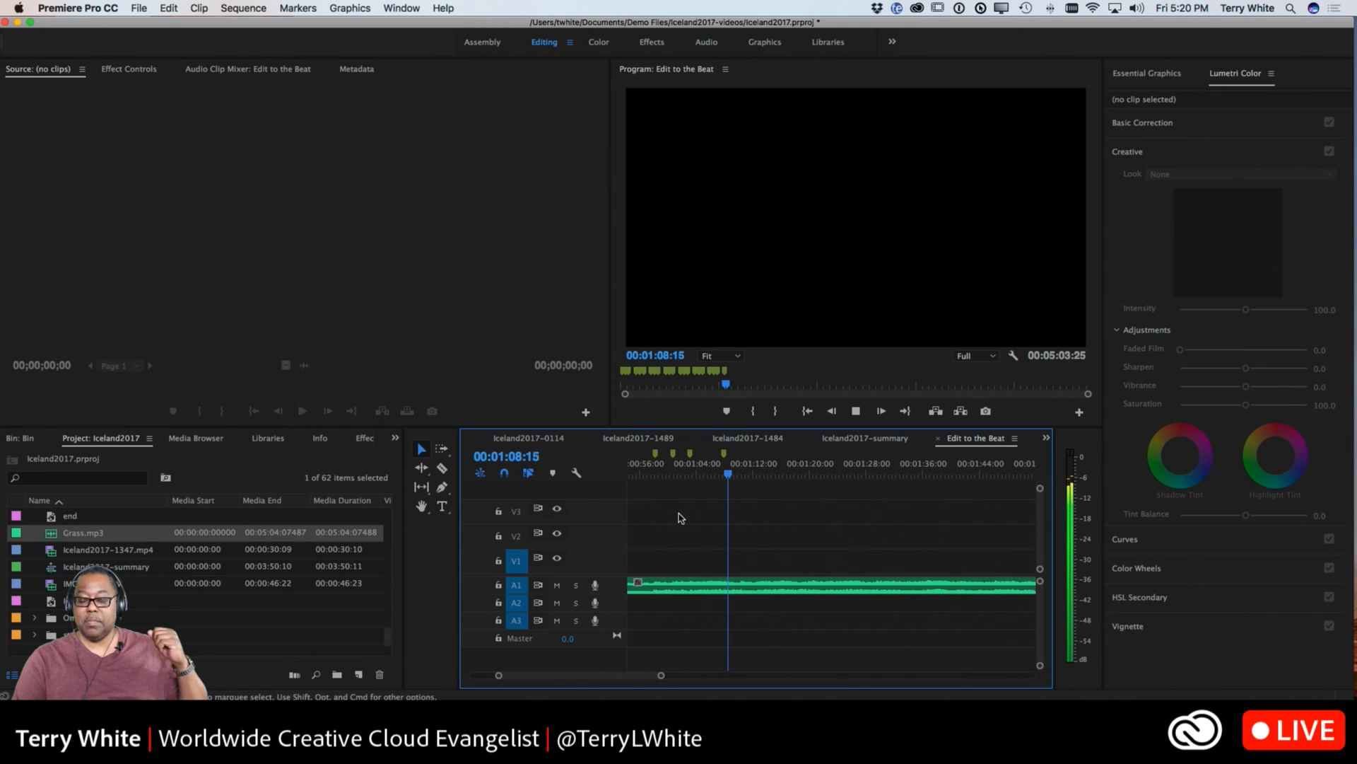
{"action": "key", "text": "m"}
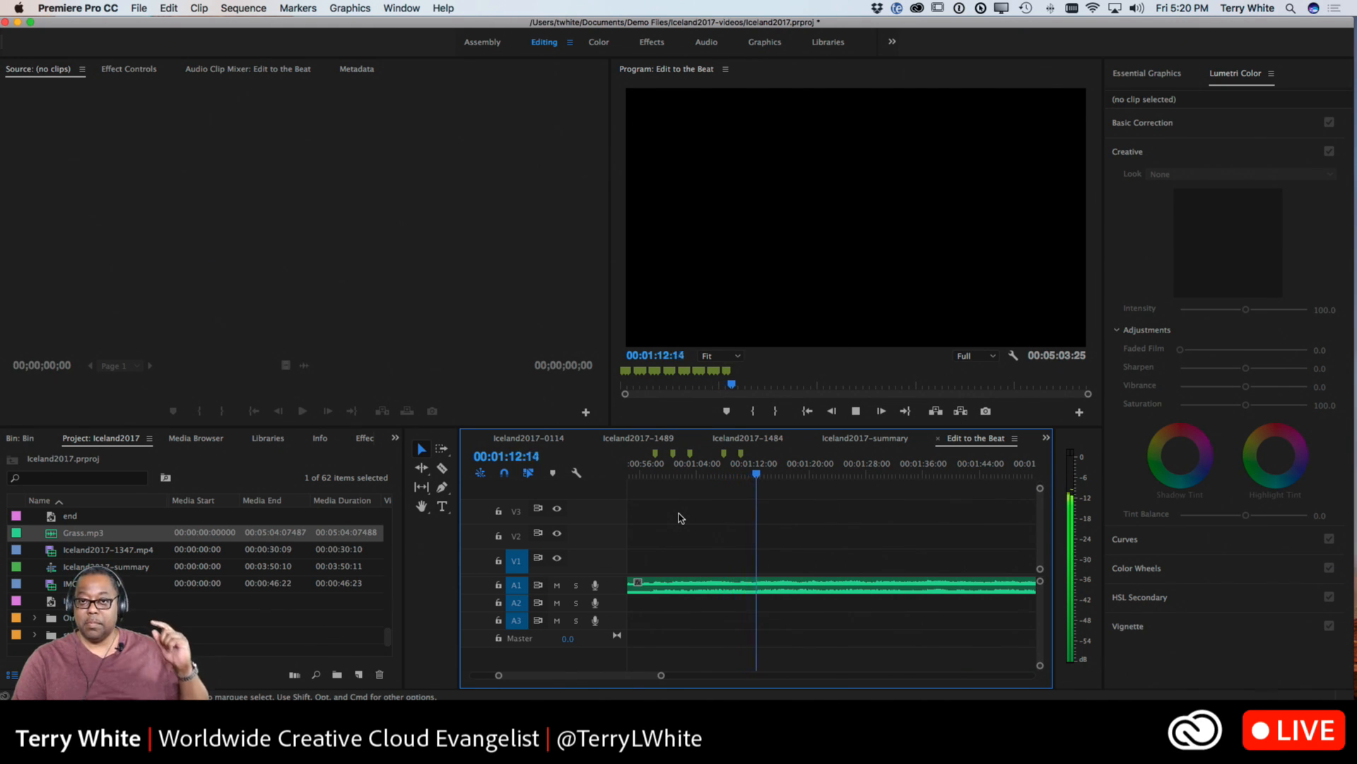
{"action": "key", "text": "m"}
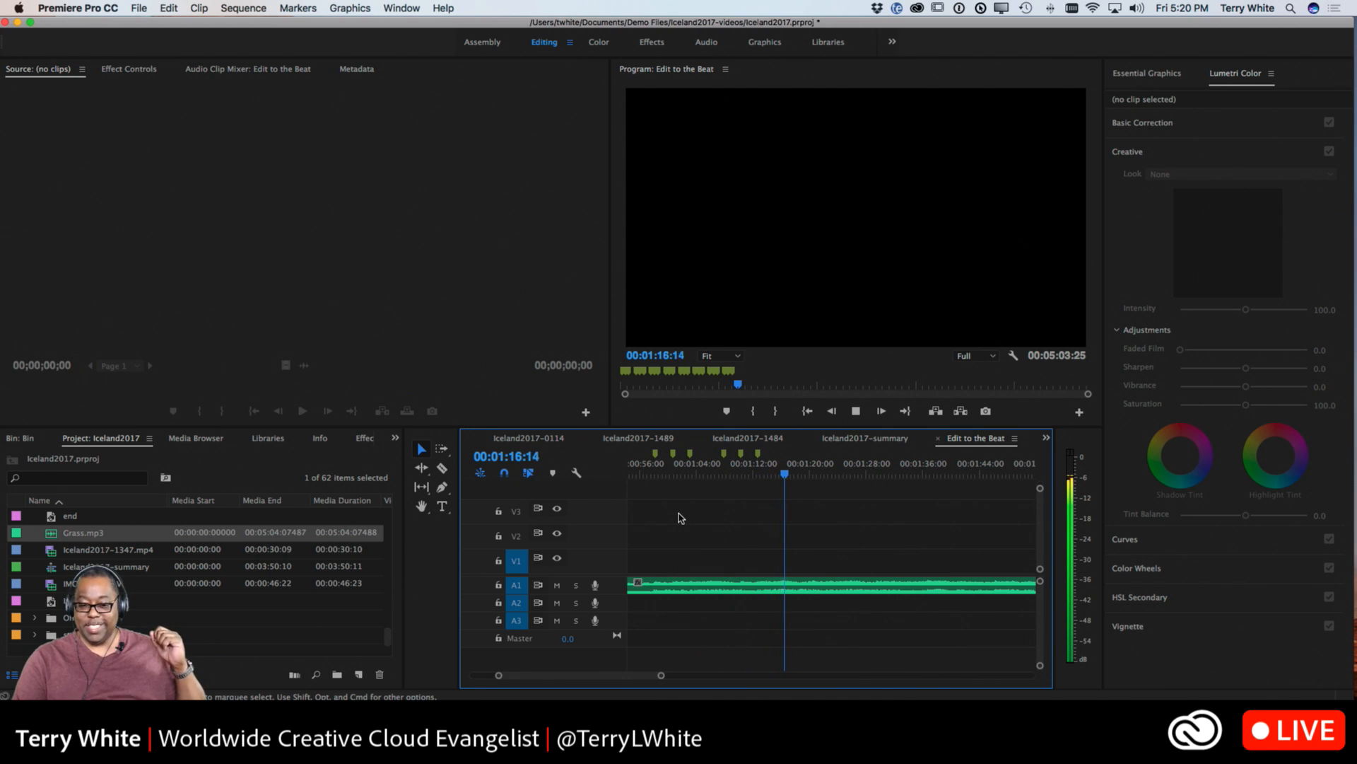
{"action": "key", "text": "m"}
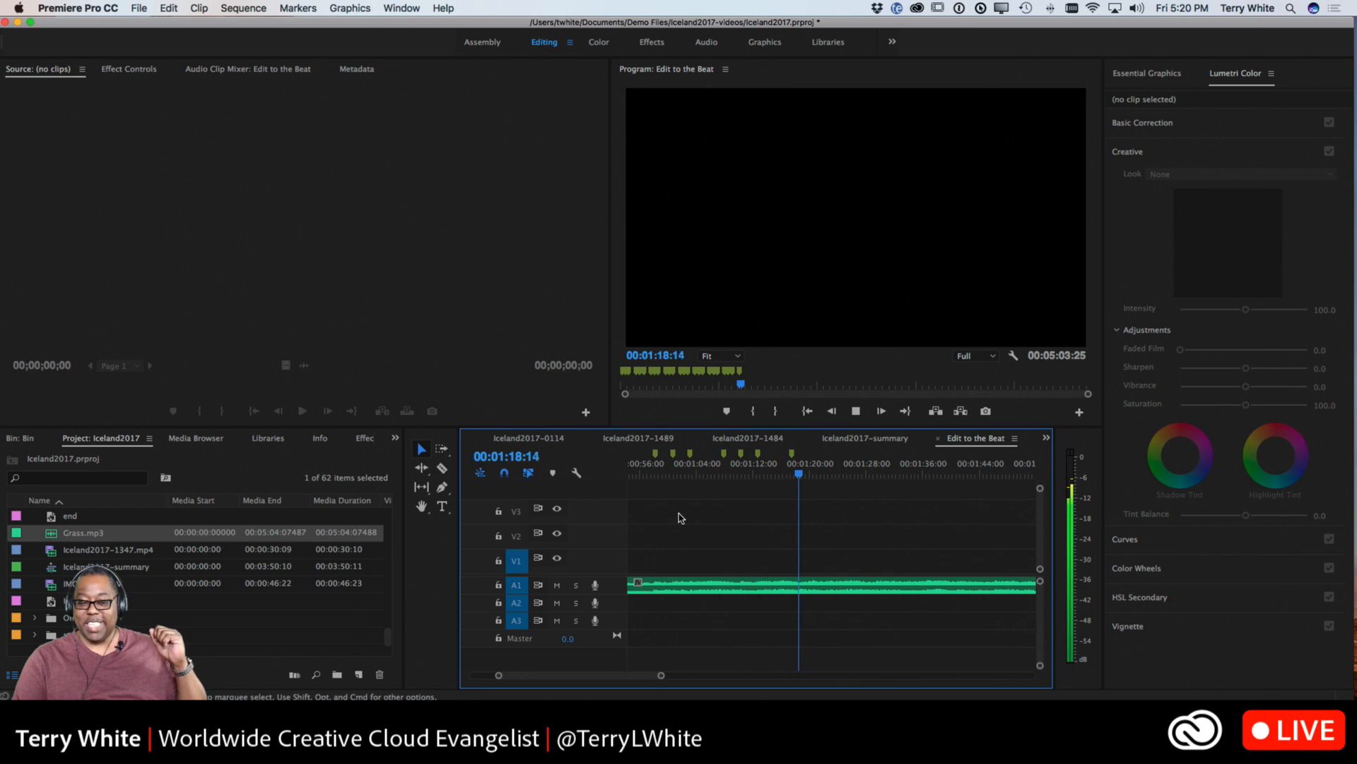
{"action": "key", "text": "m"}
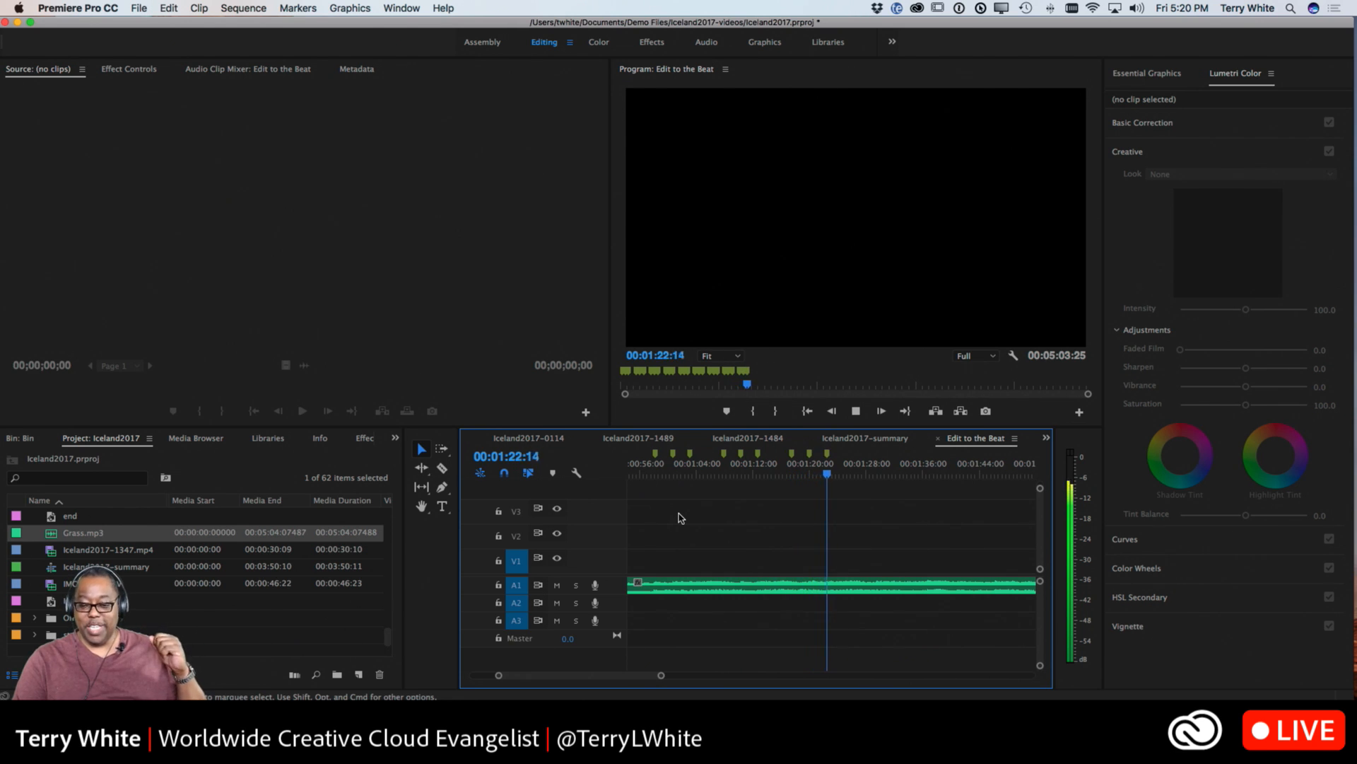
{"action": "key", "text": "m"}
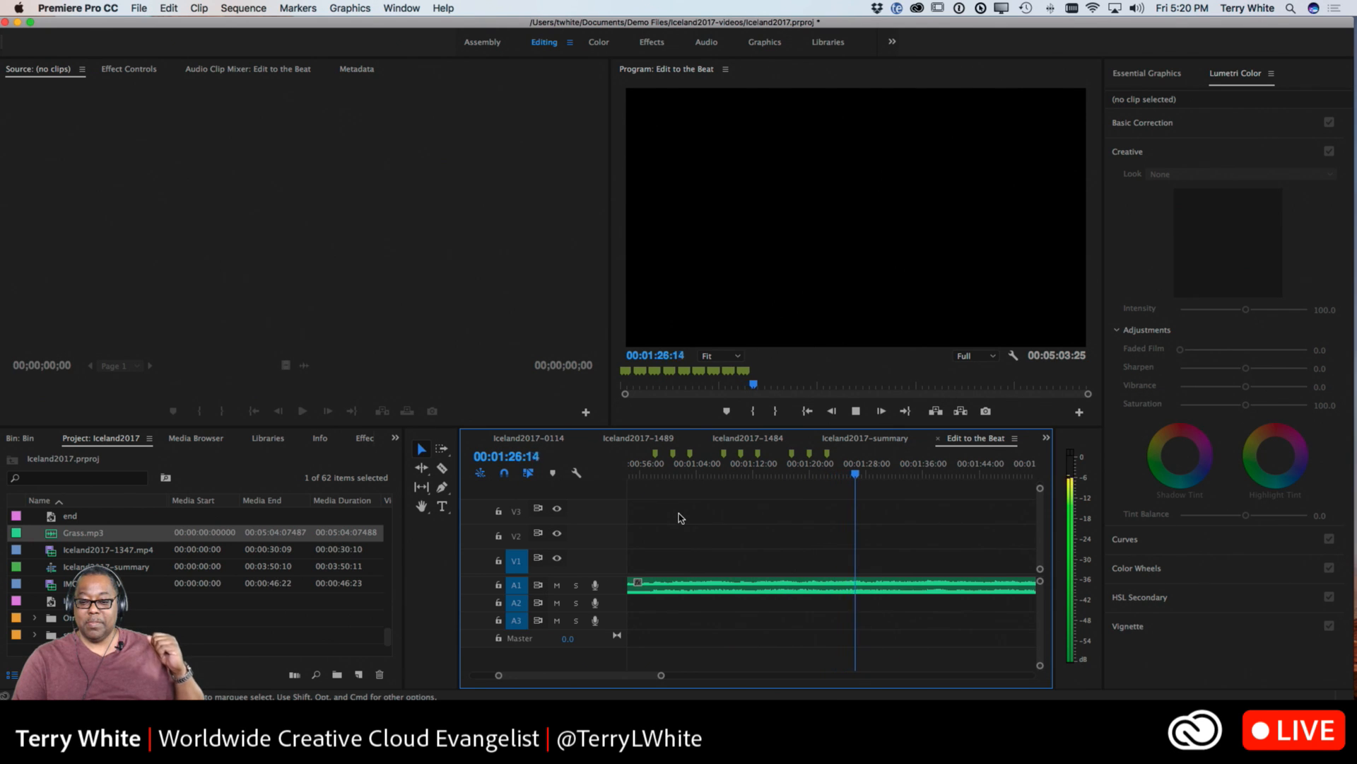
{"action": "key", "text": "m"}
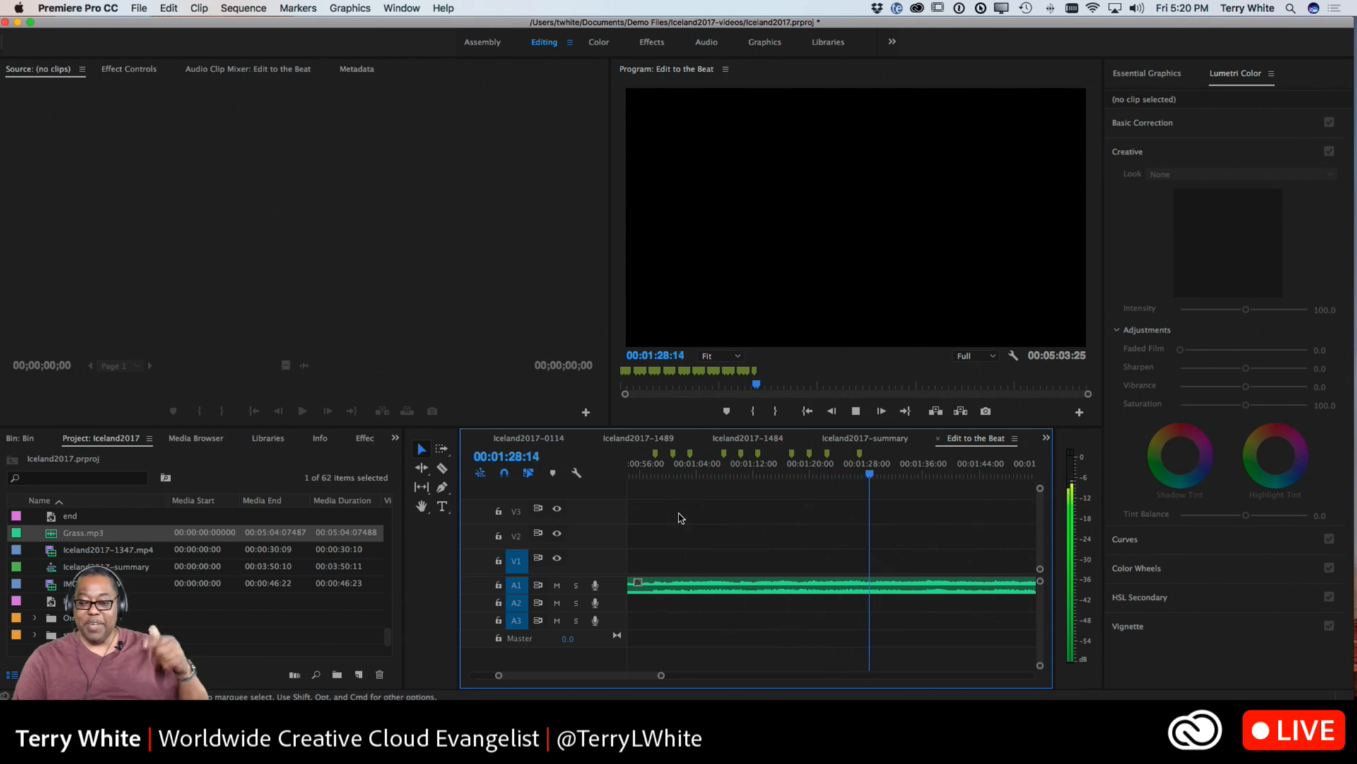
{"action": "key", "text": "m"}
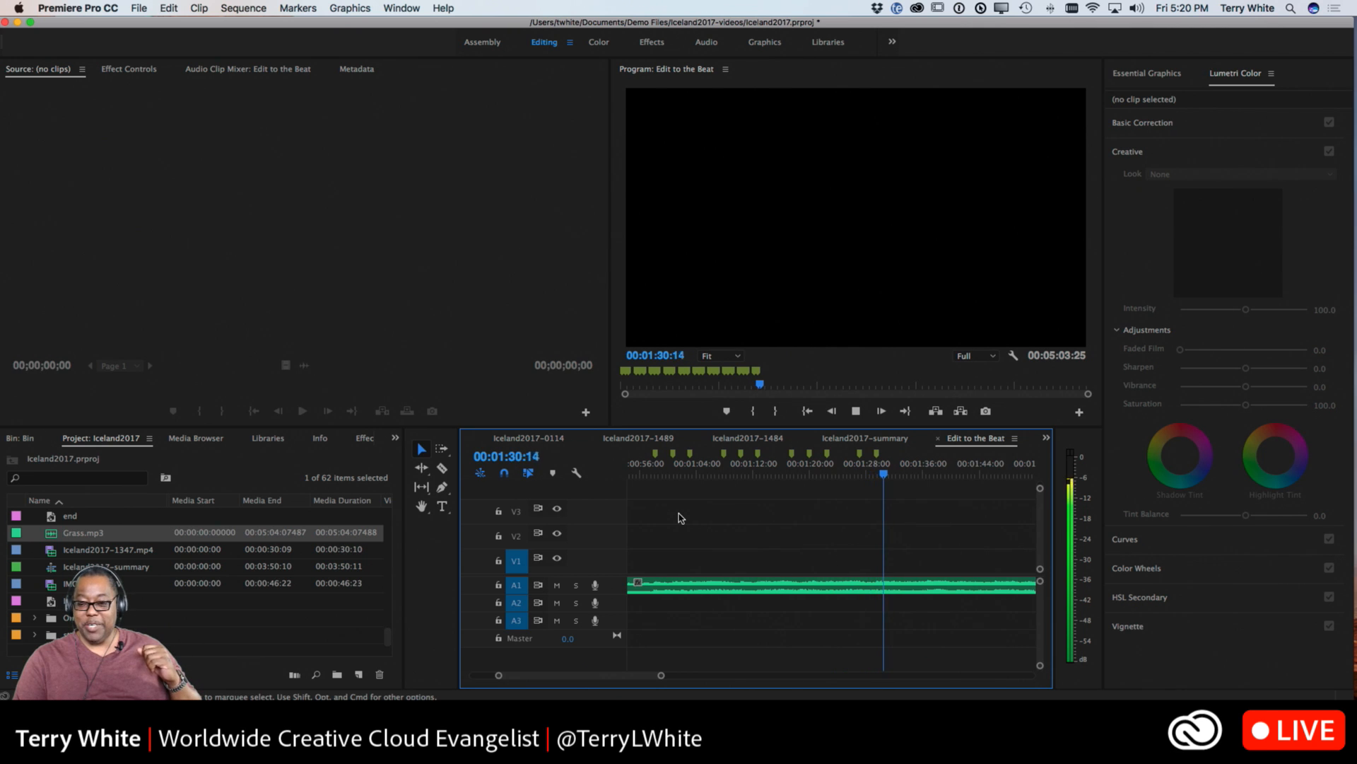
{"action": "key", "text": "m"}
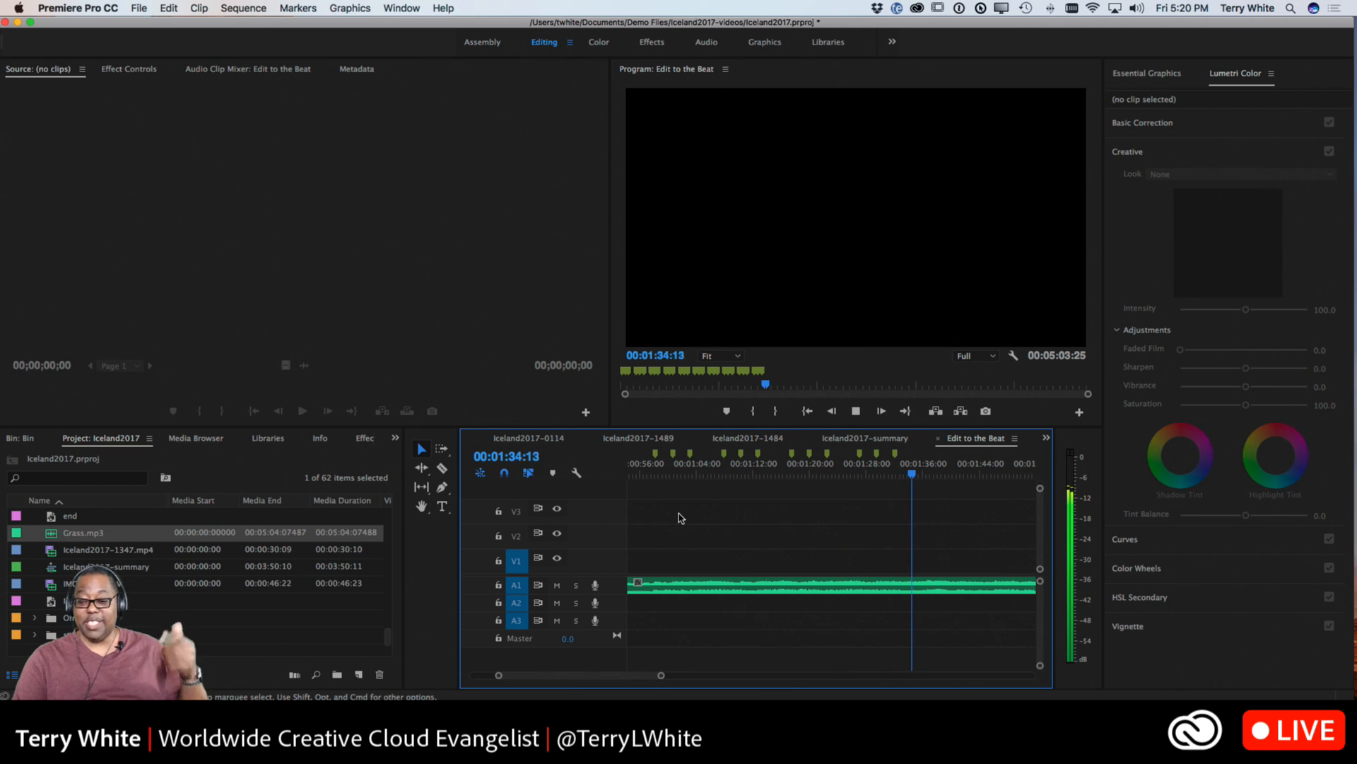
Add sequence markers on the remaining beats up to 00:01:42:14, stop playback and return the playhead to 00:00:00:00
{"action": "key", "text": "m"}
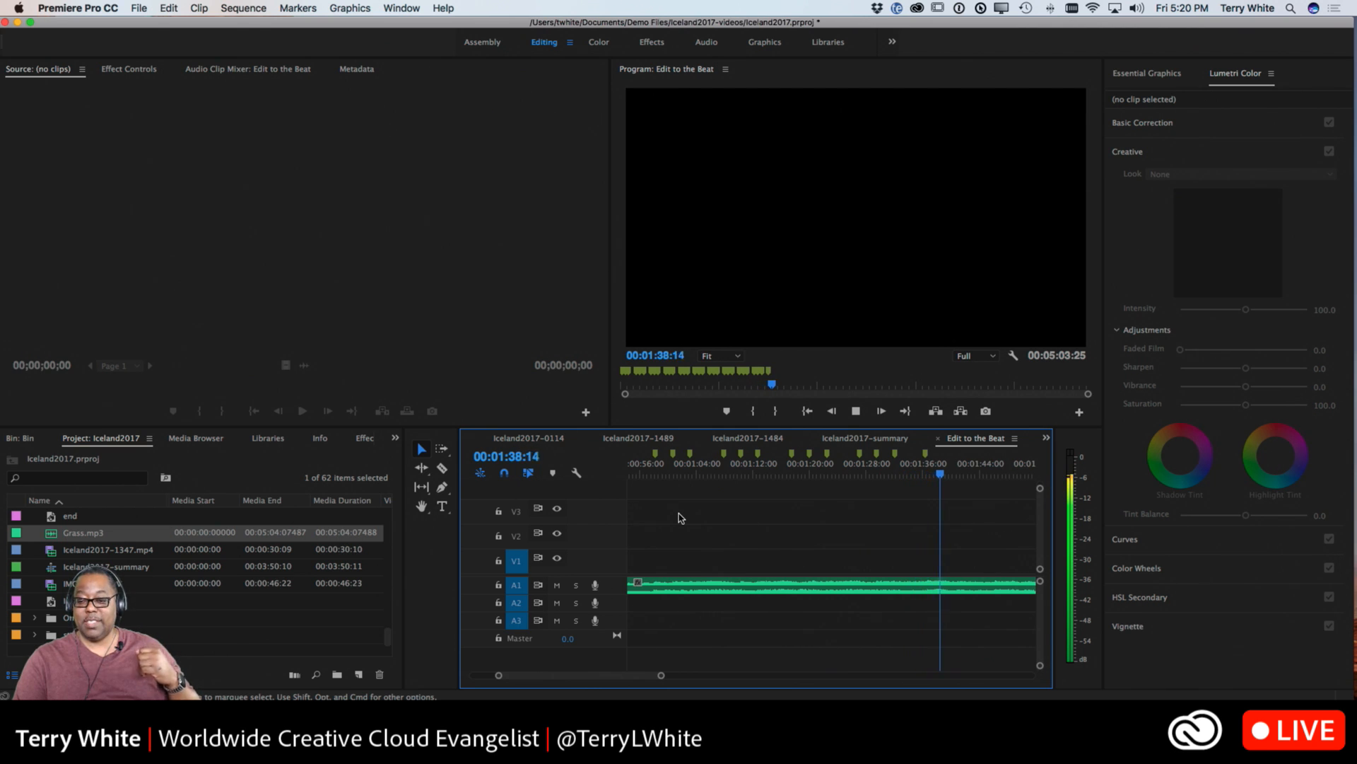
{"action": "key", "text": "m"}
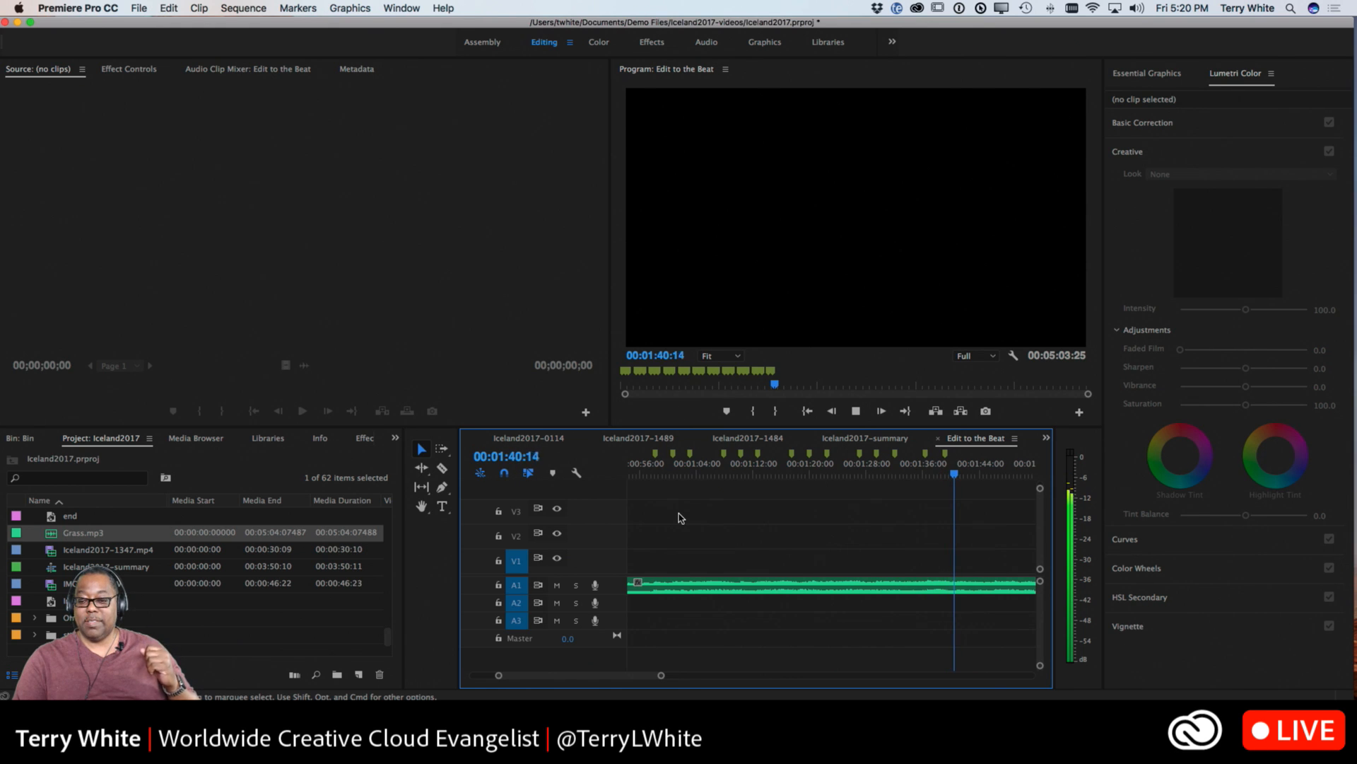
{"action": "key", "text": "m"}
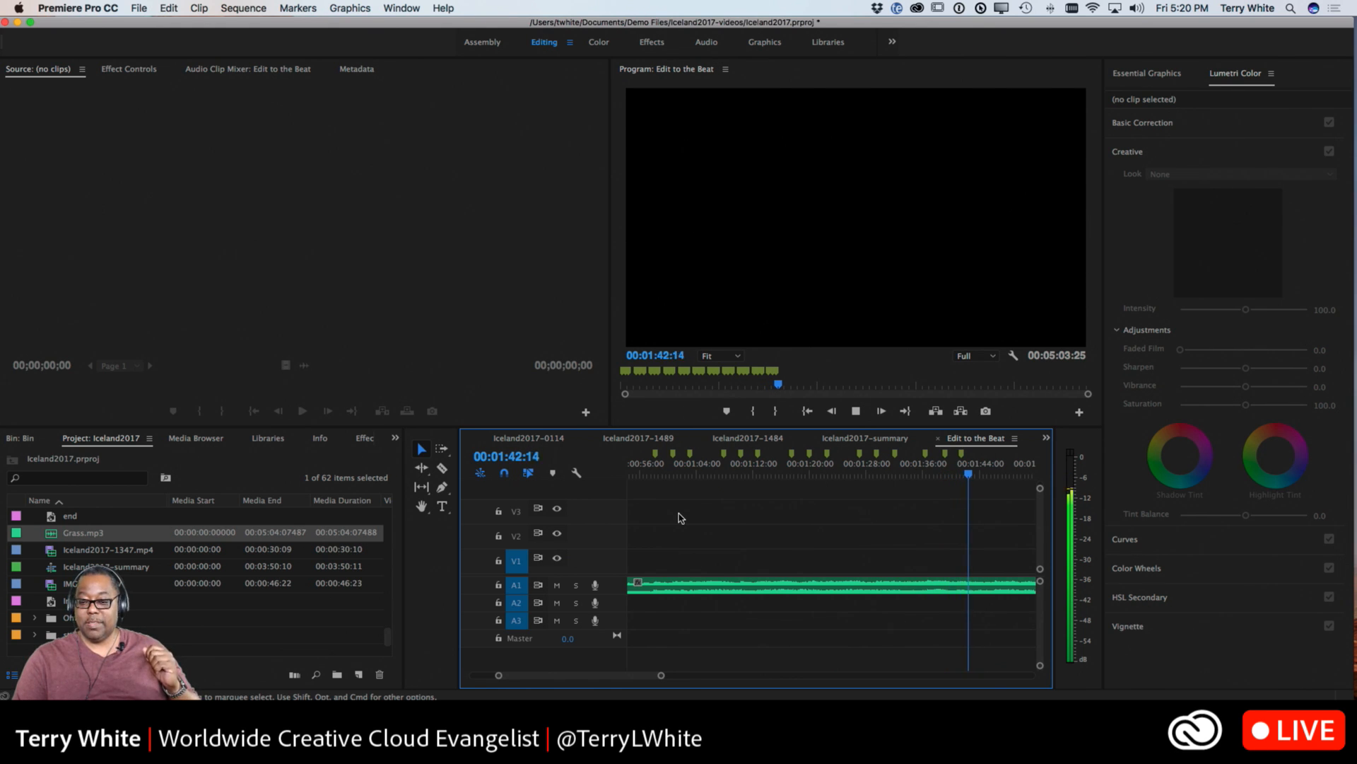
{"action": "key", "text": "space"}
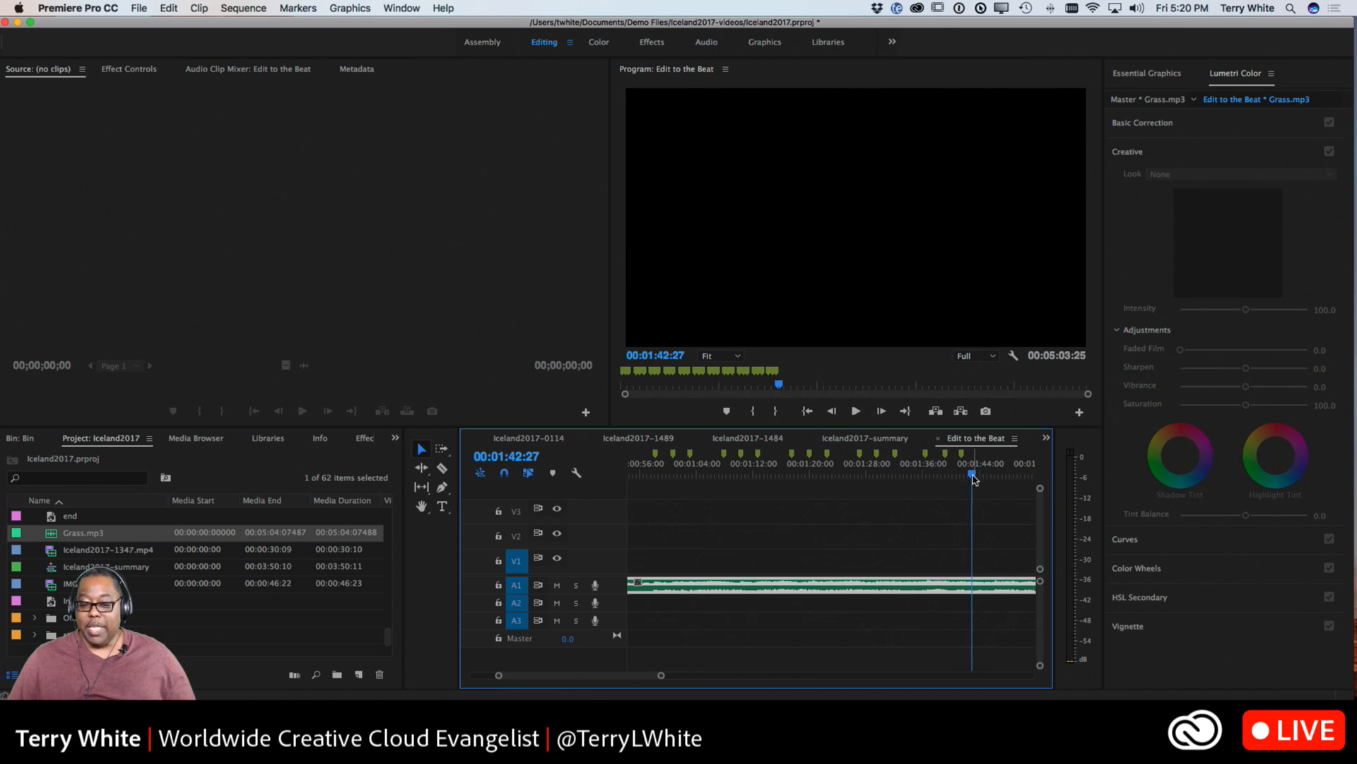
{"action": "left_click_drag", "start_coordinate": [971, 481], "coordinate": [473, 521]}
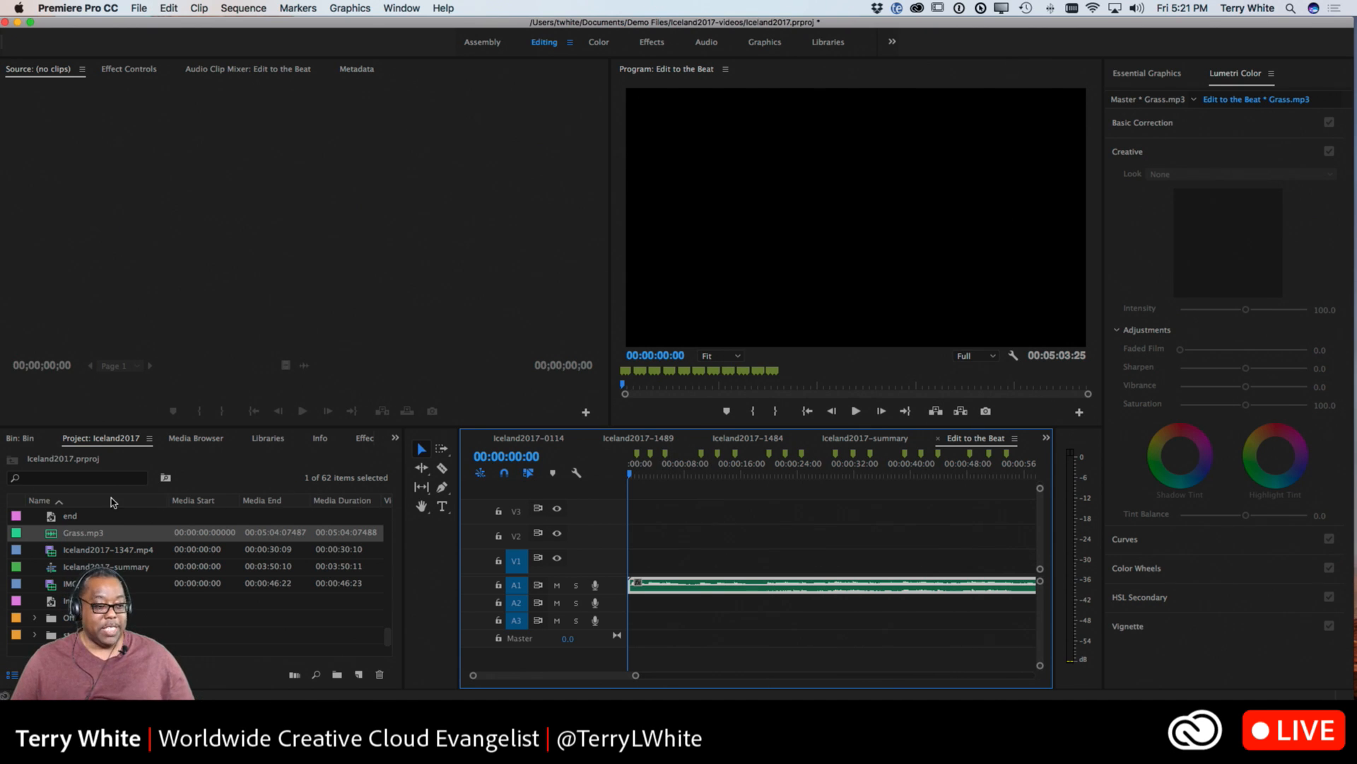
Automate all items in the bin to the sequence in Selection Order, placed At Unnumbered Markers with Overwrite Edit and Ignore Audio enabled
{"action": "left_click", "coordinate": [25, 439]}
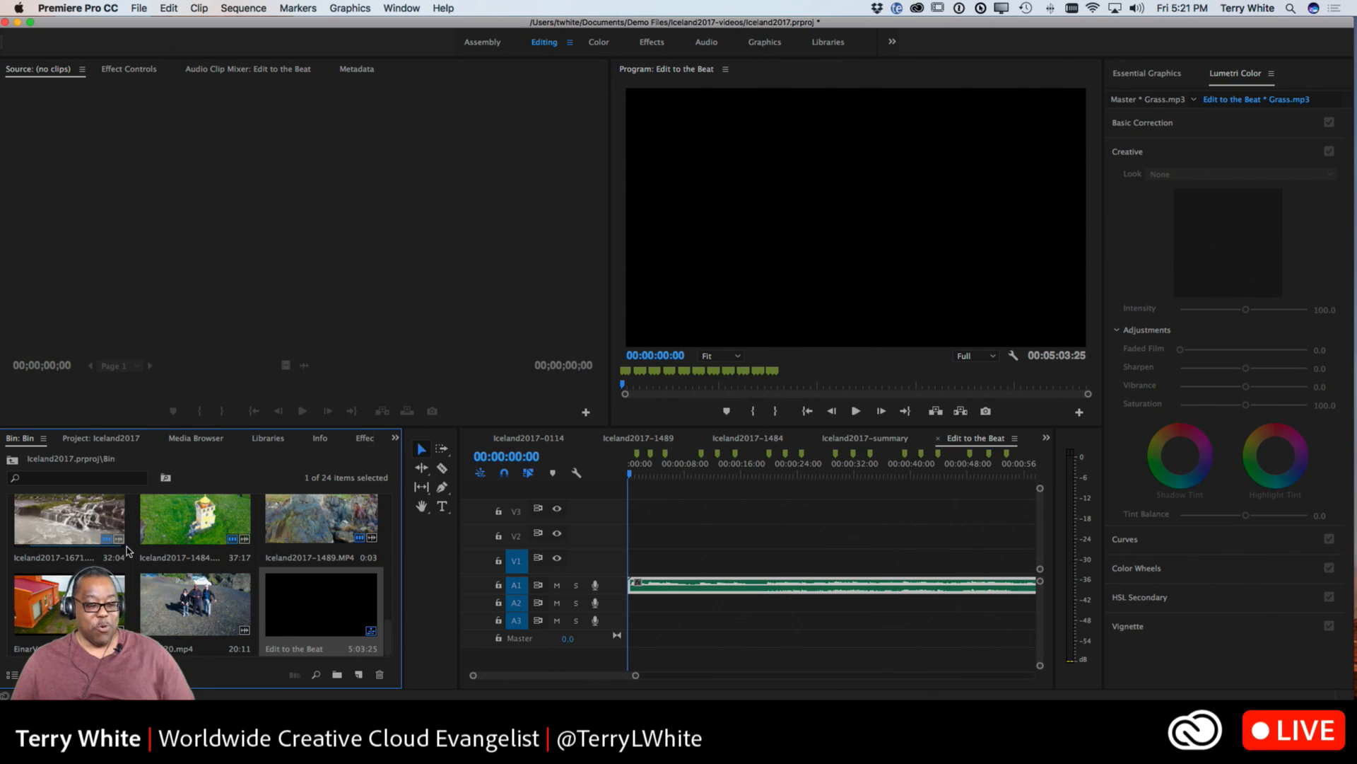
{"action": "scroll", "coordinate": [163, 526], "scroll_direction": "up", "scroll_amount": 10}
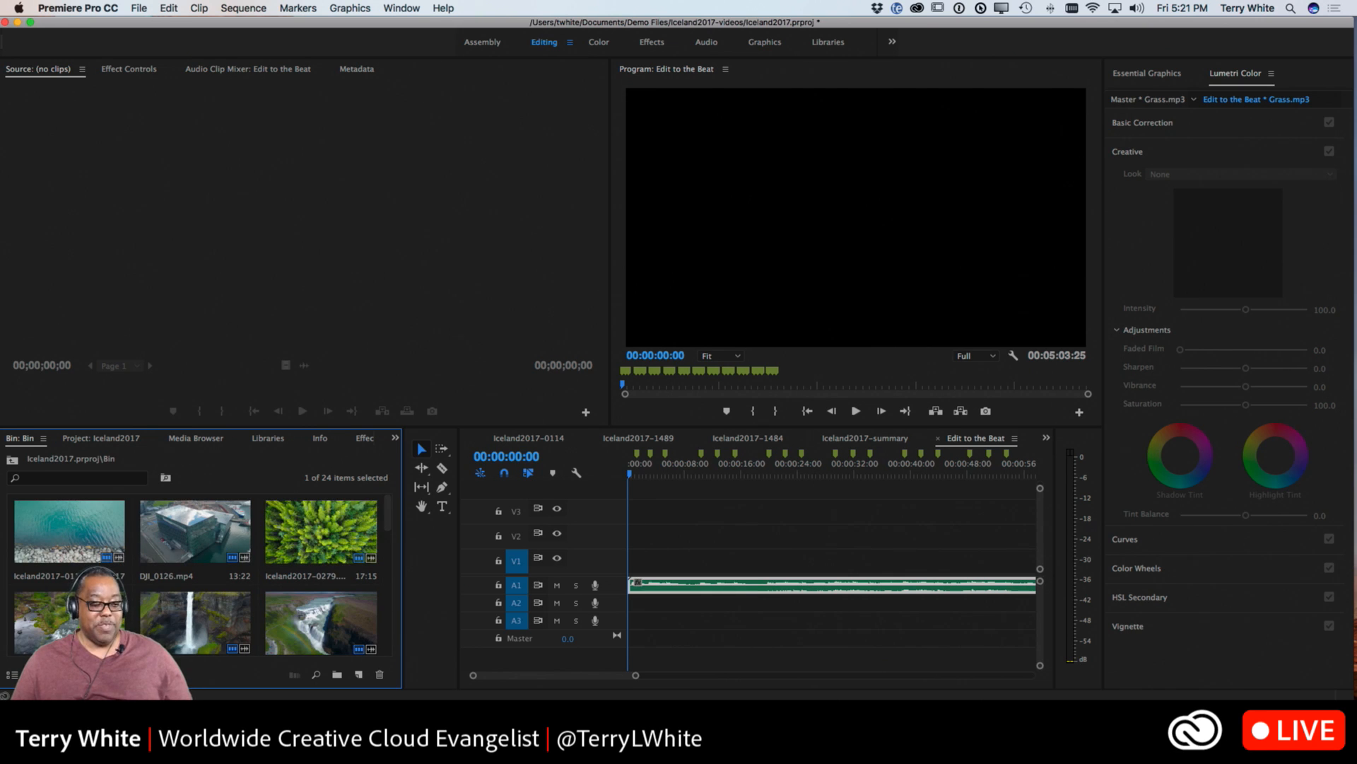
{"action": "left_click", "coordinate": [83, 533]}
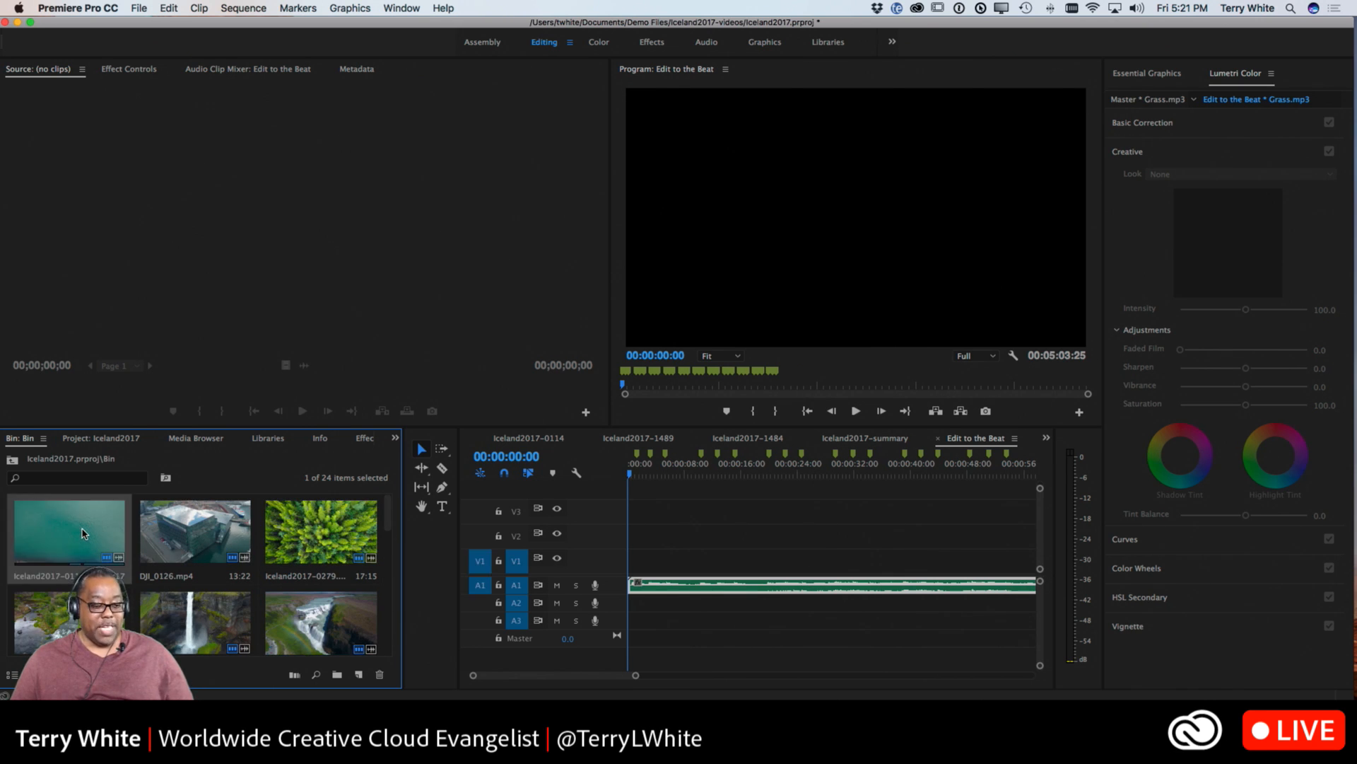
{"action": "key", "text": "super+a"}
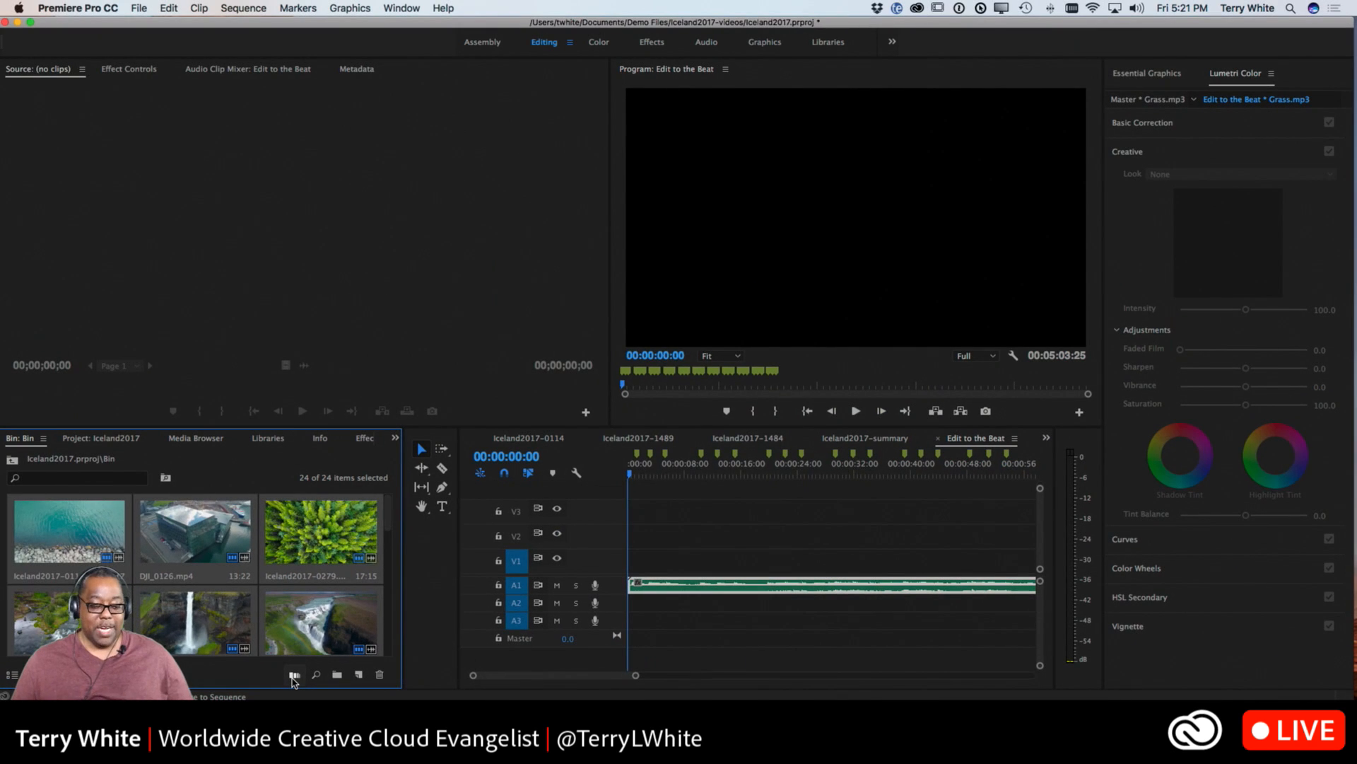
{"action": "left_click", "coordinate": [297, 668]}
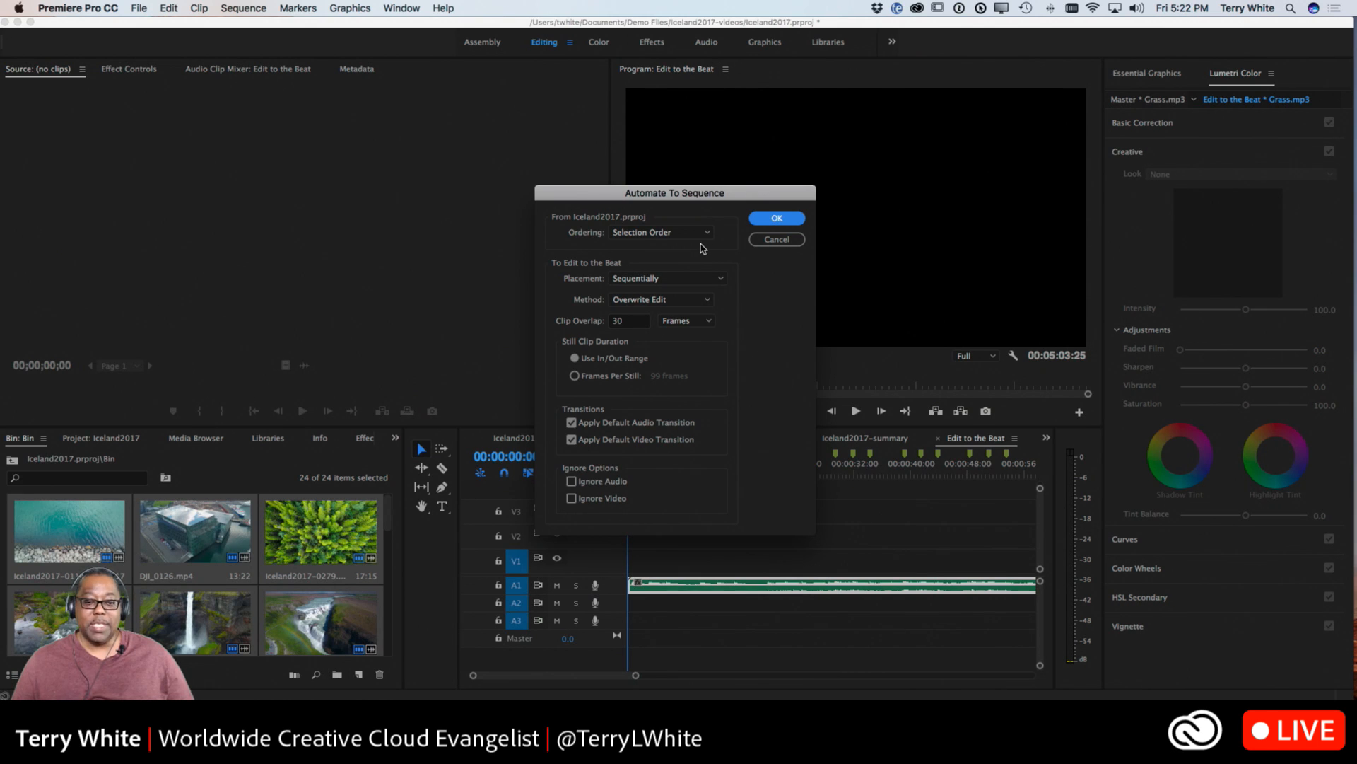
{"action": "left_click", "coordinate": [684, 278]}
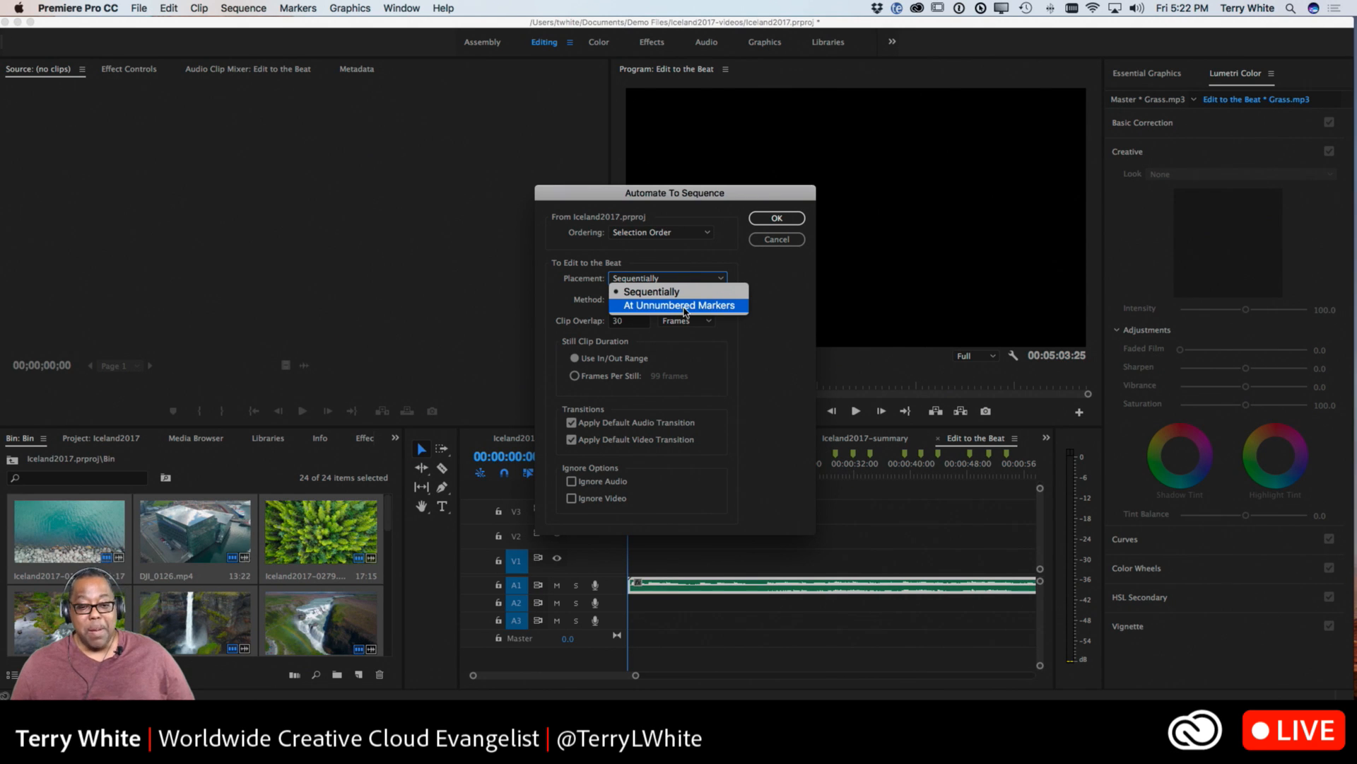
{"action": "left_click", "coordinate": [684, 311]}
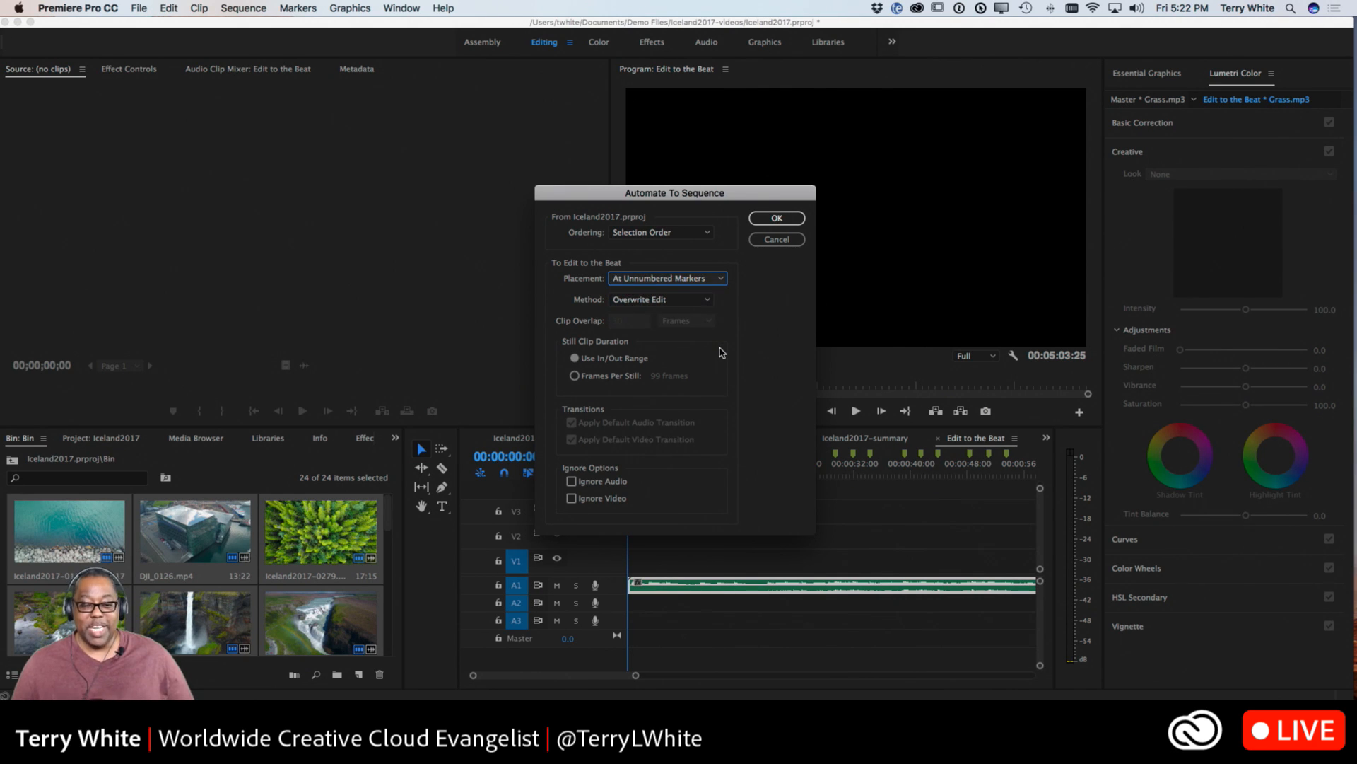
{"action": "left_click", "coordinate": [587, 482]}
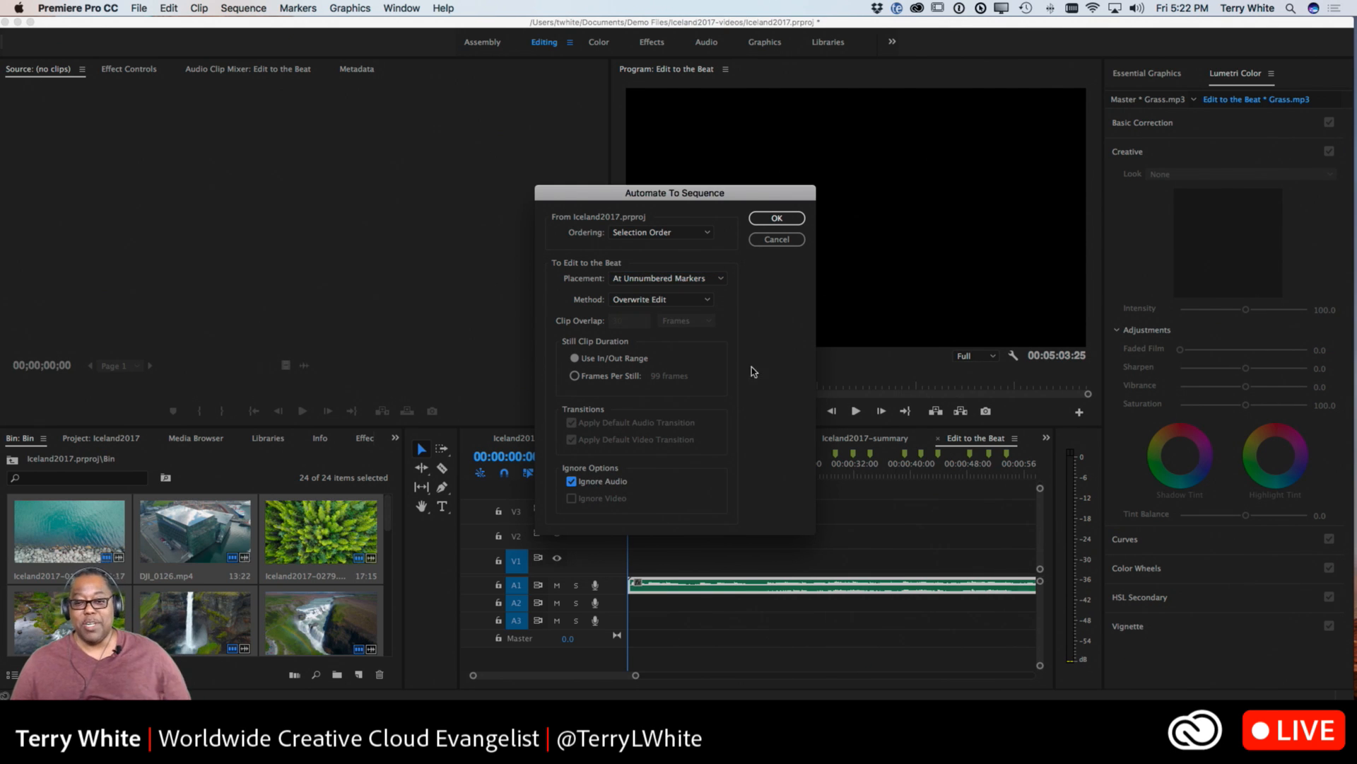
{"action": "left_click", "coordinate": [778, 220]}
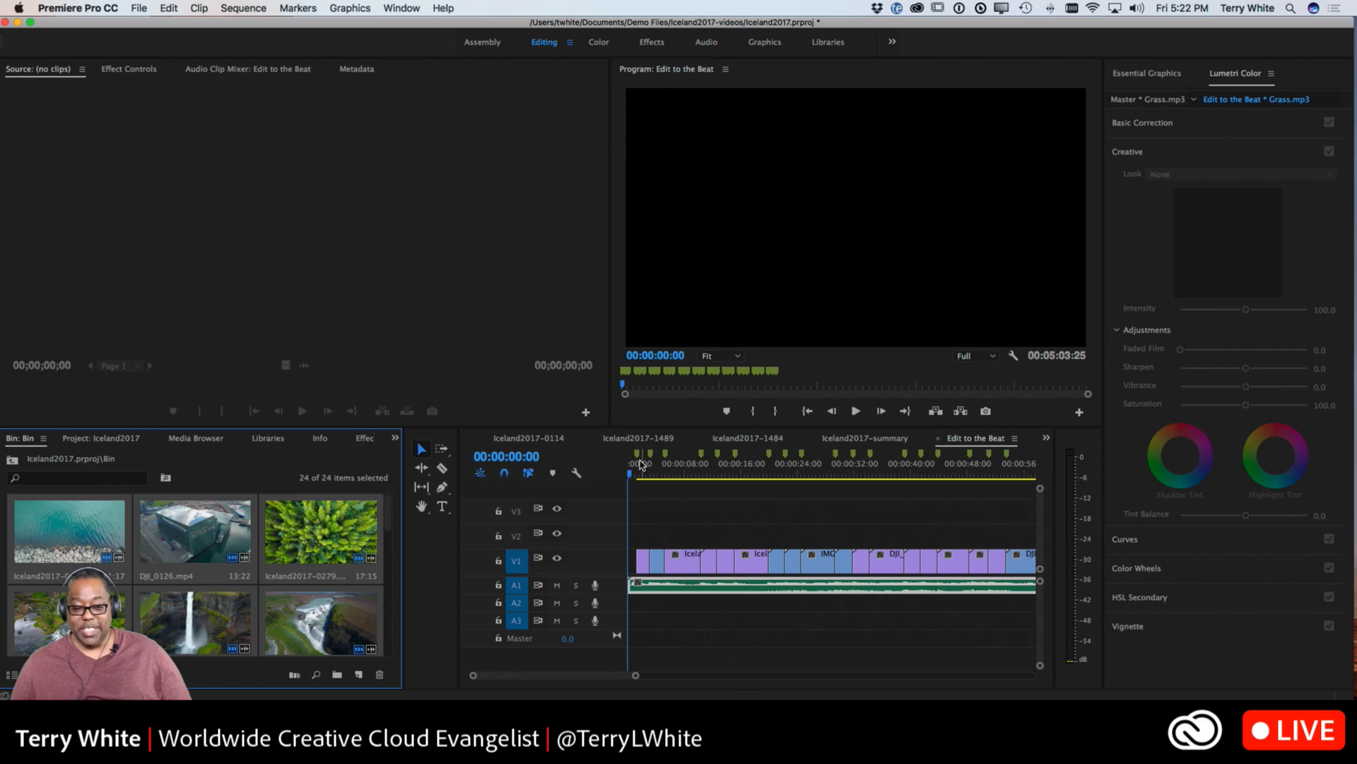
Play the sequence from the start to about 00:00:40 to review the clips placed at the beat markers
{"action": "key", "text": "space"}
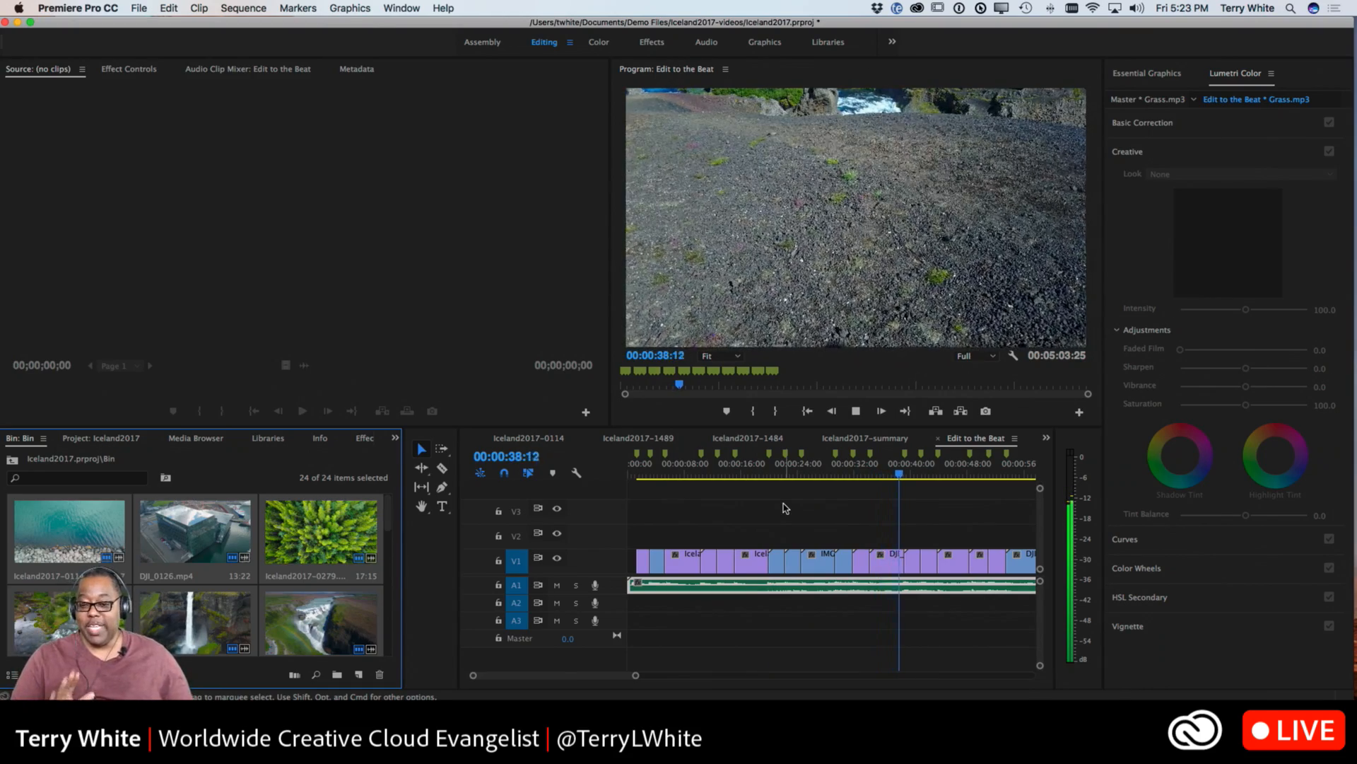
{"action": "key", "text": "space"}
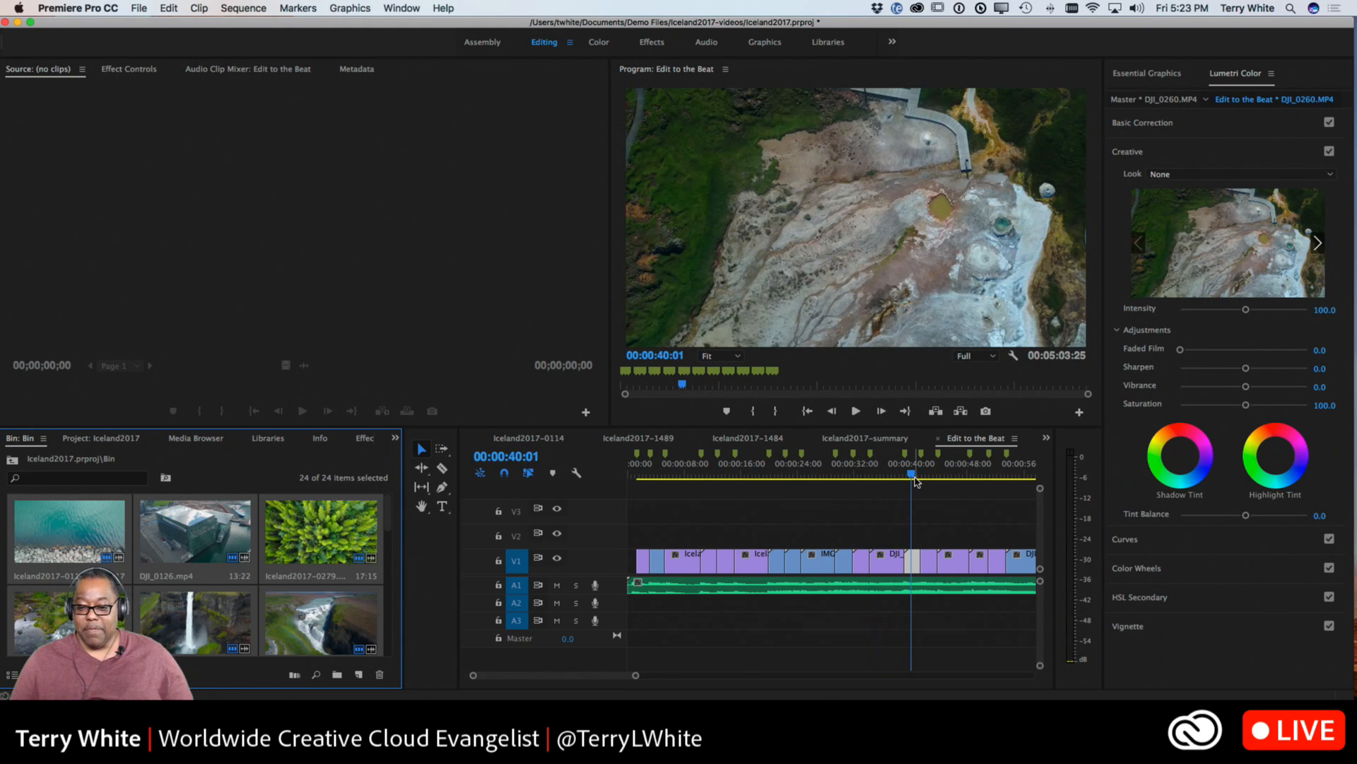
Scale the DJI_0126.mp4 clip at 00:00:03:18 to the frame size
{"action": "left_click", "coordinate": [774, 488]}
{"action": "left_click_drag", "start_coordinate": [774, 487], "coordinate": [652, 498]}
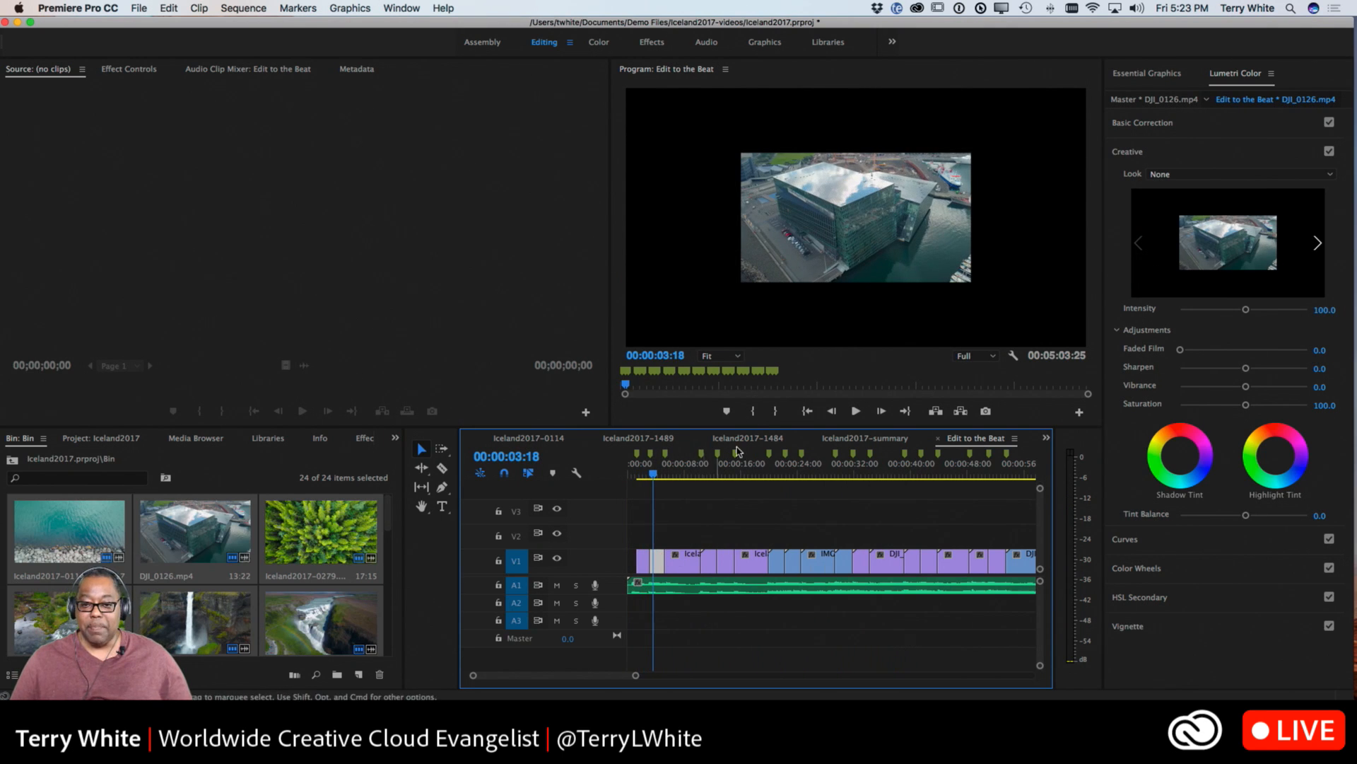
{"action": "right_click", "coordinate": [656, 562]}
{"action": "mouse_move", "coordinate": [676, 560]}
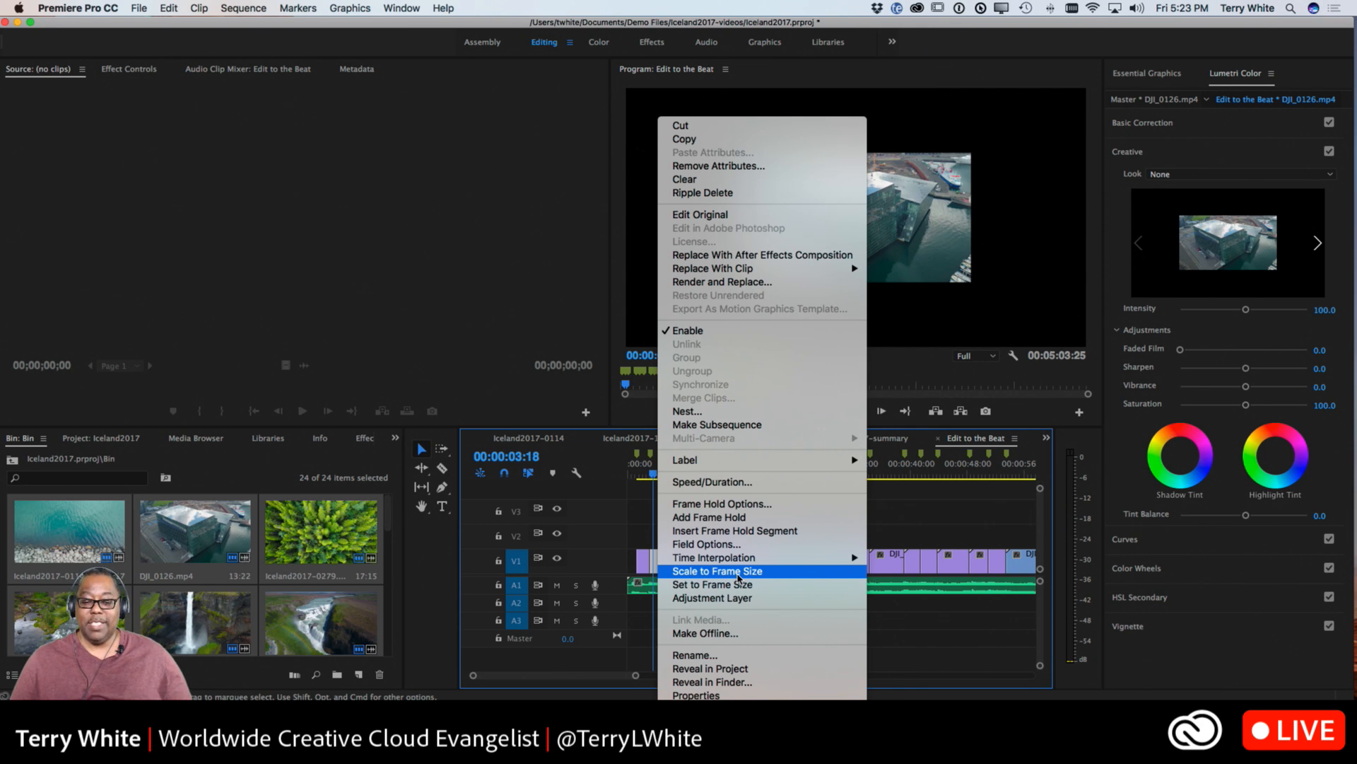
{"action": "left_click", "coordinate": [739, 574]}
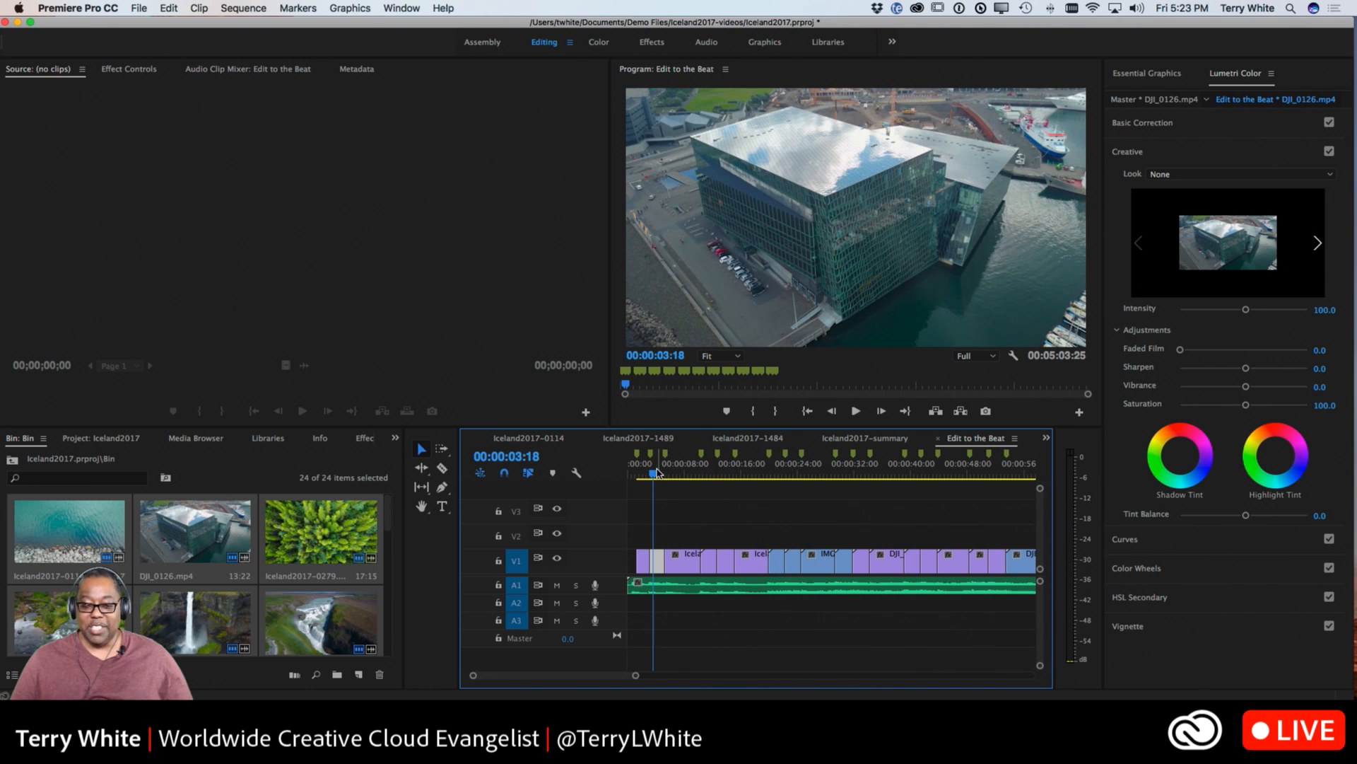
Scale the TW-POI.mp4 clip at 00:00:30:19 to the frame size
{"action": "left_click_drag", "start_coordinate": [654, 476], "coordinate": [844, 481]}
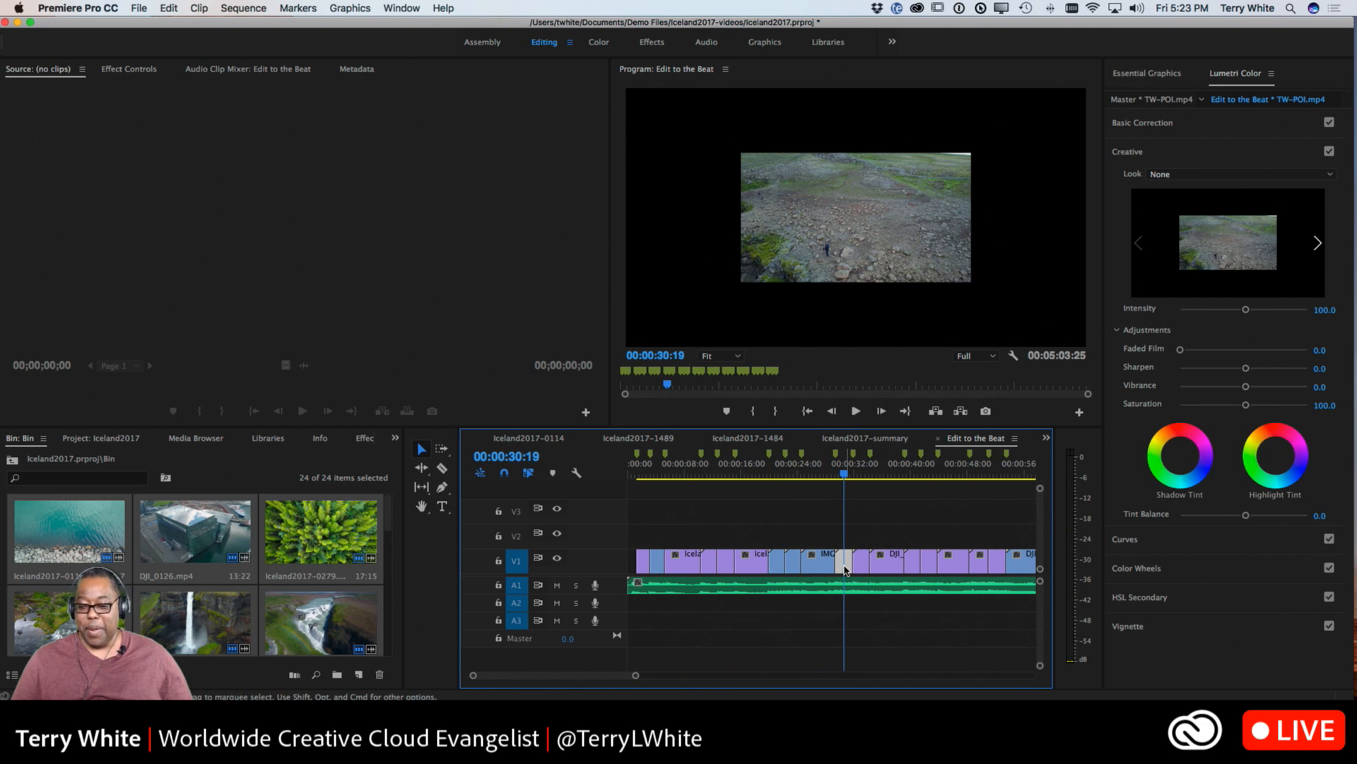
{"action": "right_click", "coordinate": [848, 568]}
{"action": "mouse_move", "coordinate": [882, 559]}
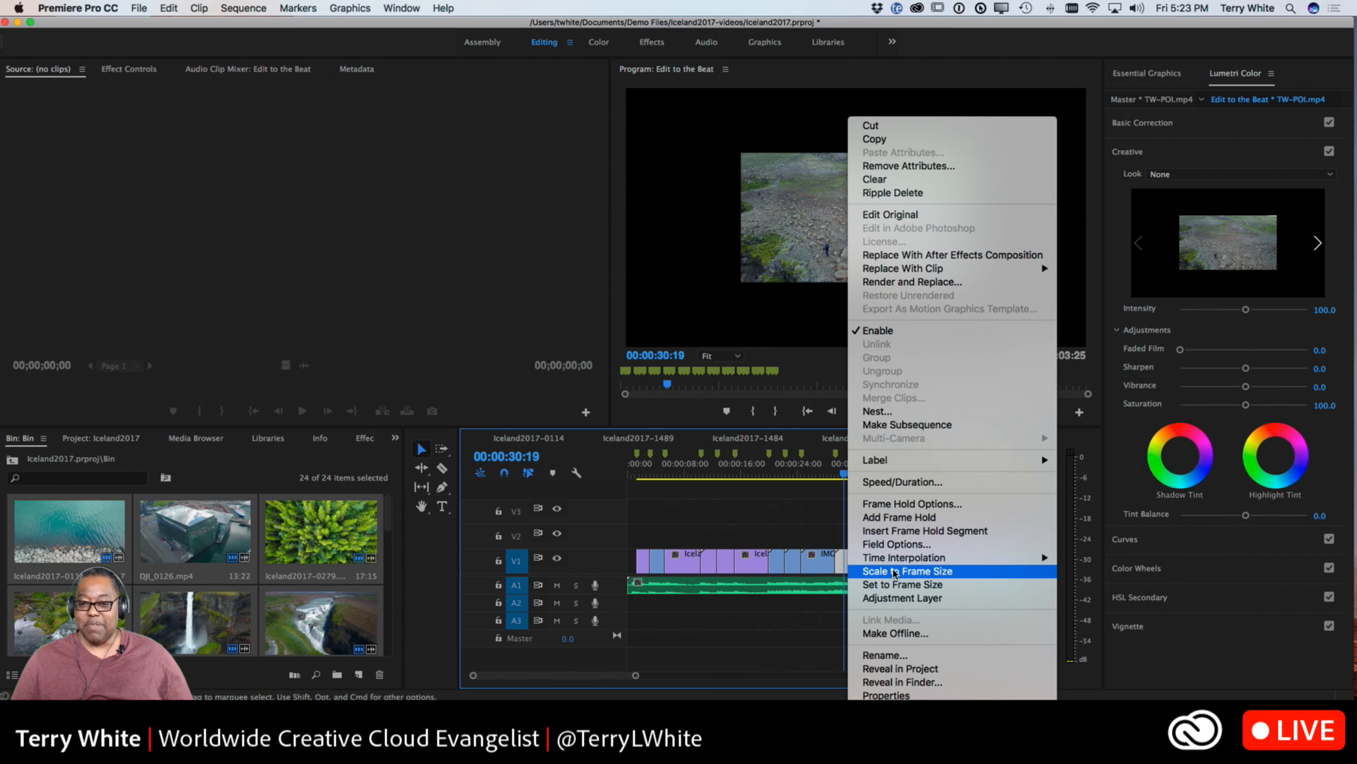
{"action": "left_click", "coordinate": [894, 571]}
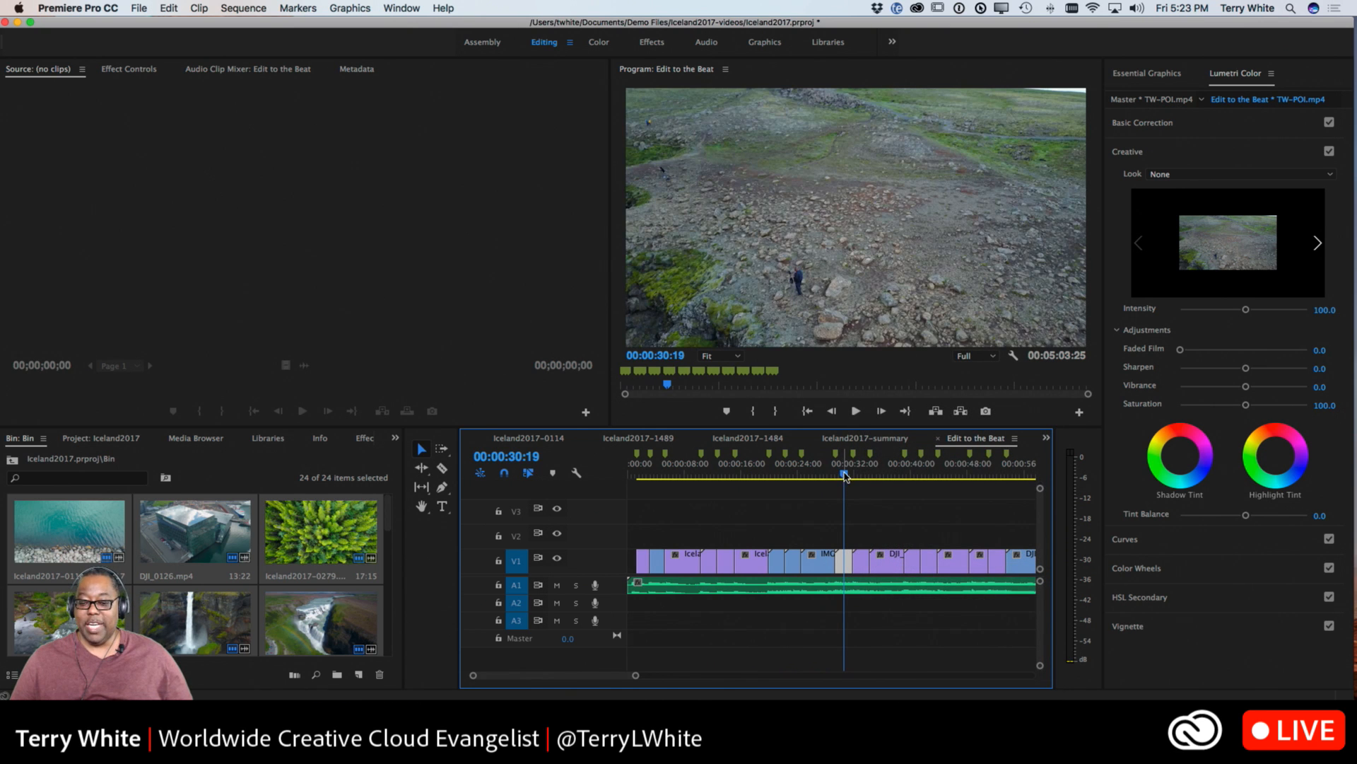
Scale the DJI_0274.mp4 clip at 00:00:56:03 to the frame size
{"action": "left_click_drag", "start_coordinate": [846, 478], "coordinate": [1022, 569]}
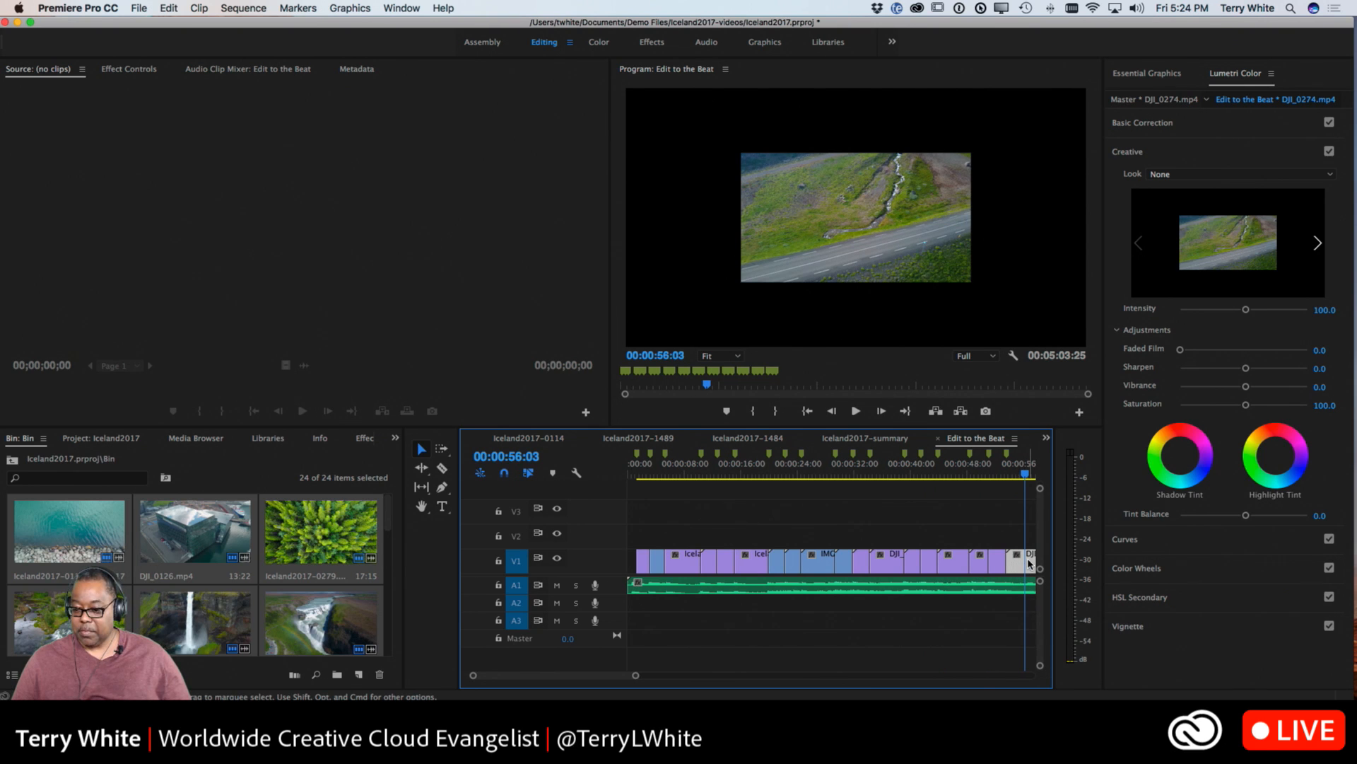
{"action": "right_click", "coordinate": [1029, 562]}
{"action": "left_click", "coordinate": [1038, 571]}
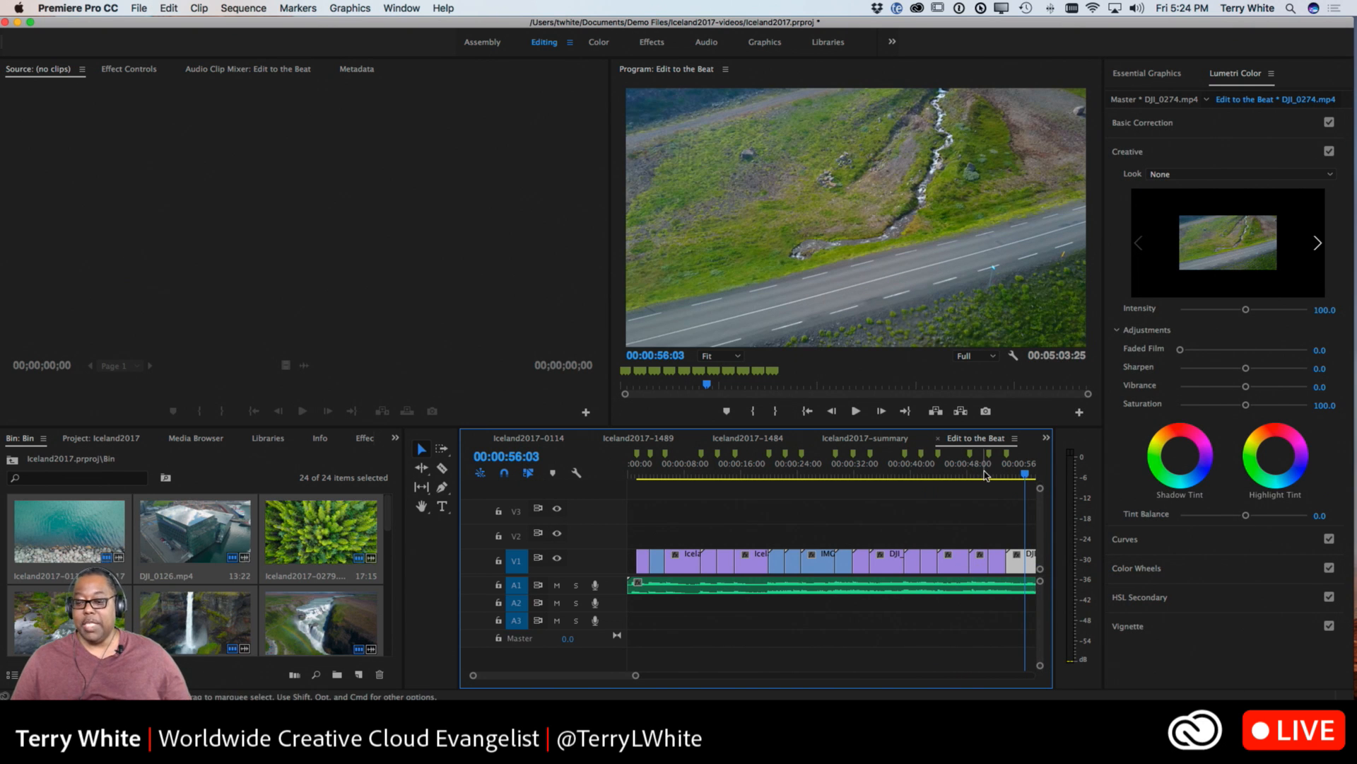
Examine the Iceland2017-0341.MP4 clip between its beat markers, scrubbing from 00:00:10:15 to 00:00:12:15
{"action": "left_click_drag", "start_coordinate": [1025, 474], "coordinate": [675, 487]}
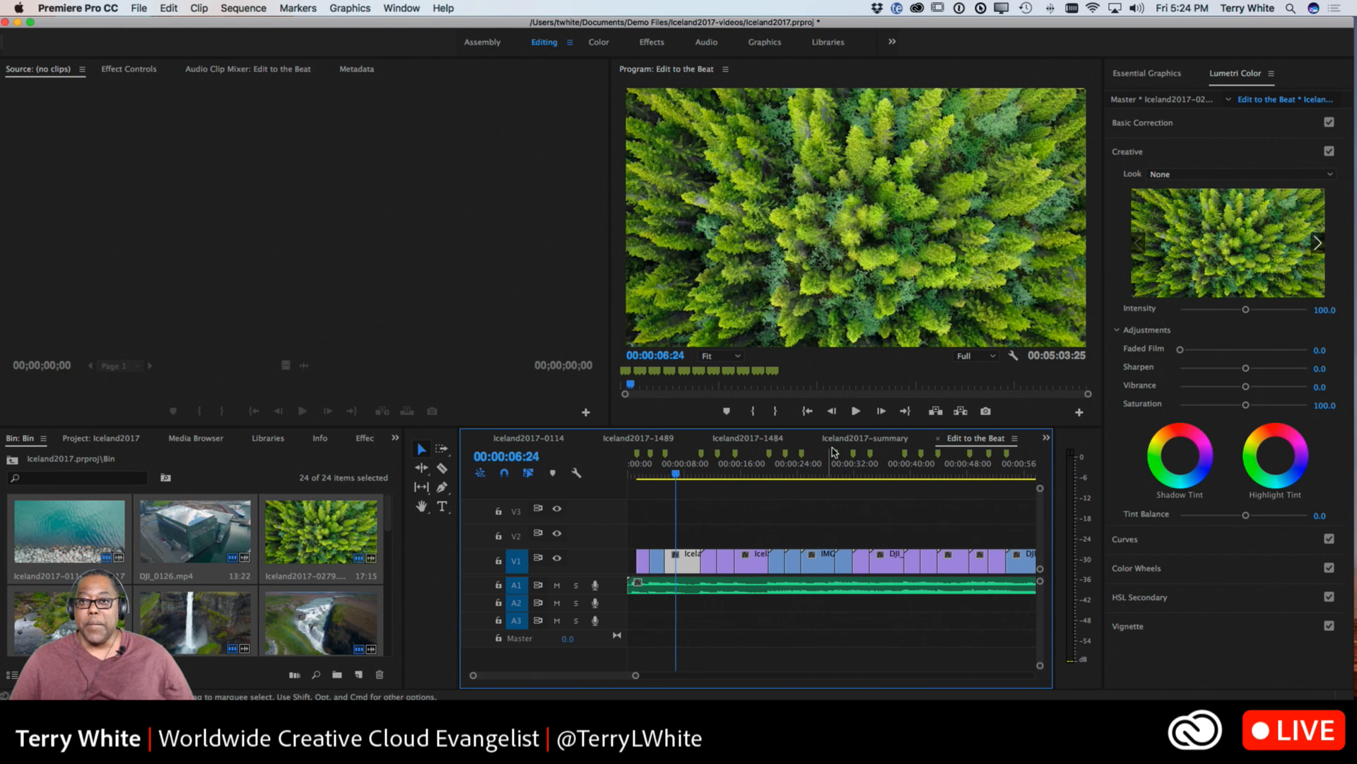
{"action": "left_click_drag", "start_coordinate": [677, 474], "coordinate": [708, 487]}
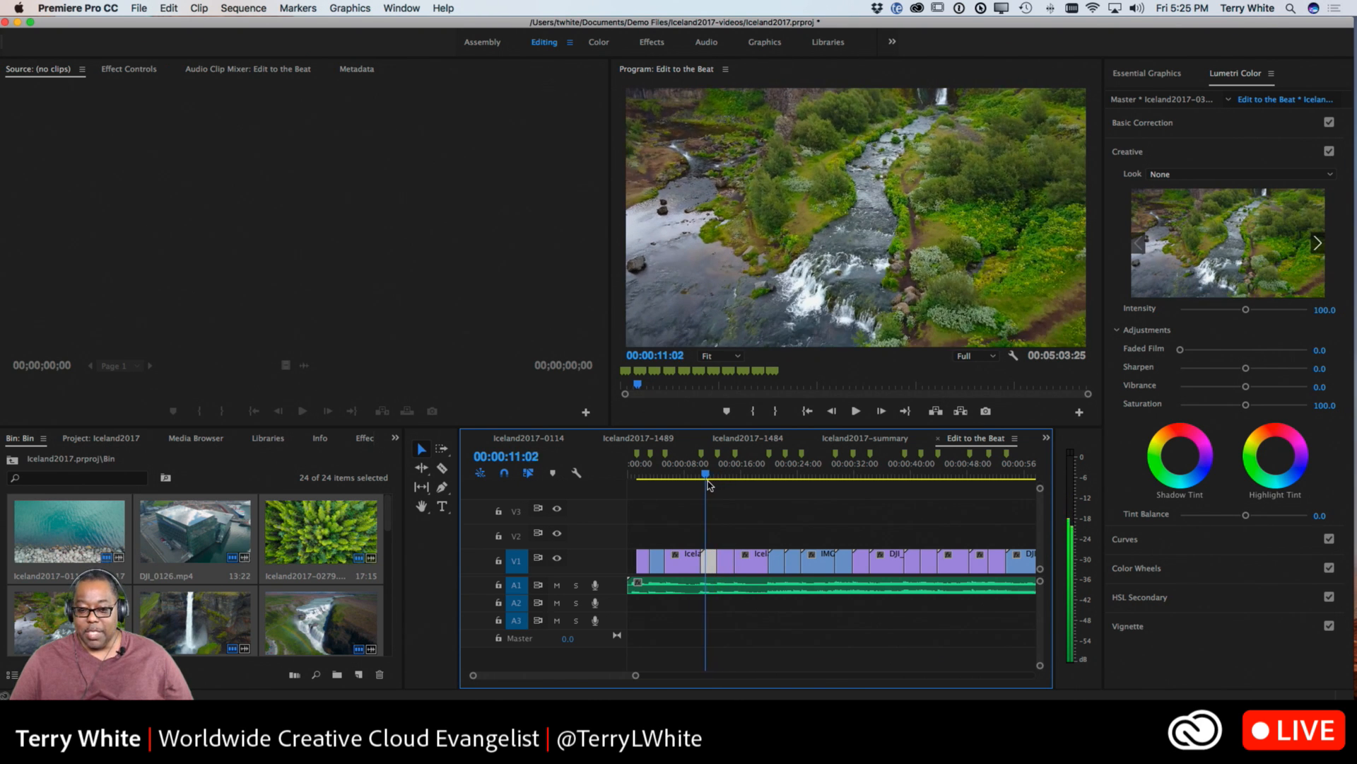
{"action": "left_click_drag", "start_coordinate": [636, 675], "coordinate": [562, 682]}
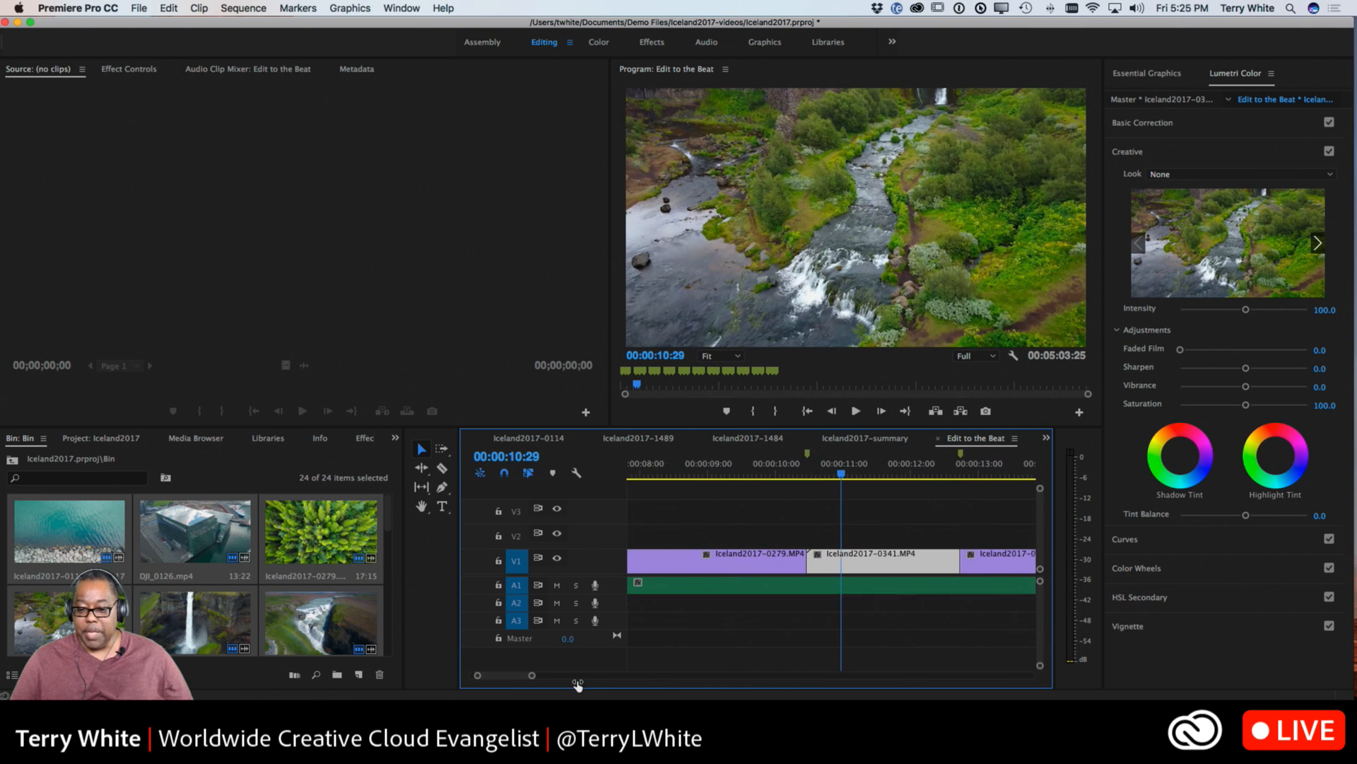
{"action": "left_click_drag", "start_coordinate": [841, 478], "coordinate": [807, 488]}
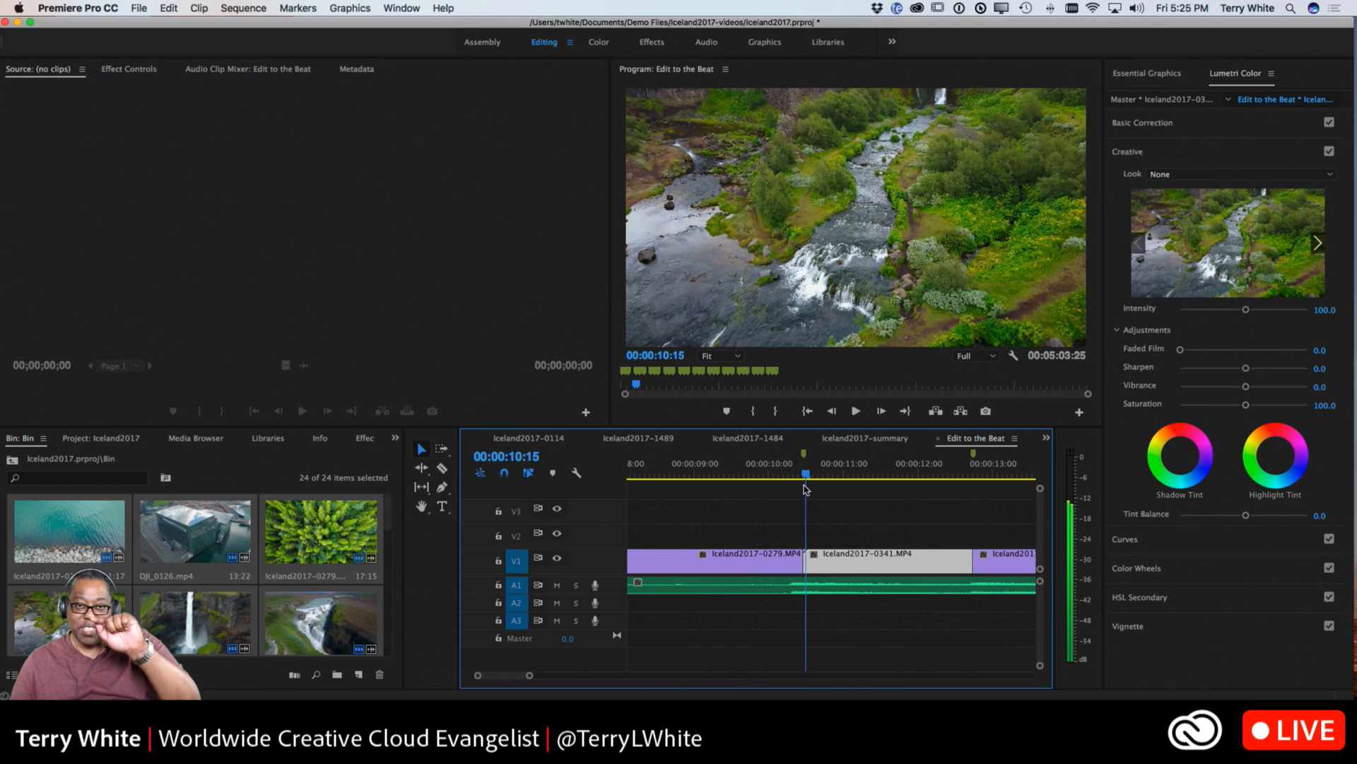
{"action": "left_click_drag", "start_coordinate": [806, 487], "coordinate": [956, 495]}
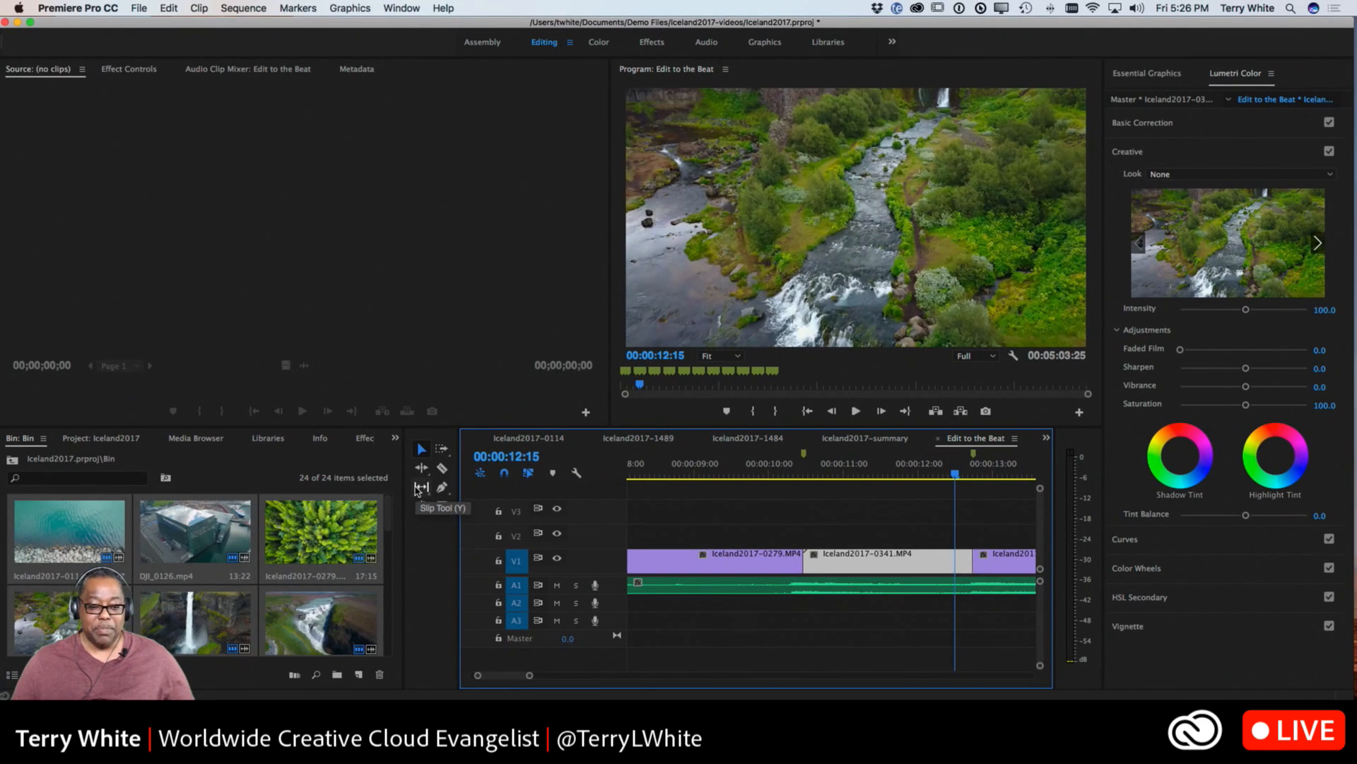
Slip Iceland2017-0341.MP4 to its later waterfall footage with the Slip Tool and bring the playhead back to 00:00:10:12, just before the clip
{"action": "left_click", "coordinate": [419, 489]}
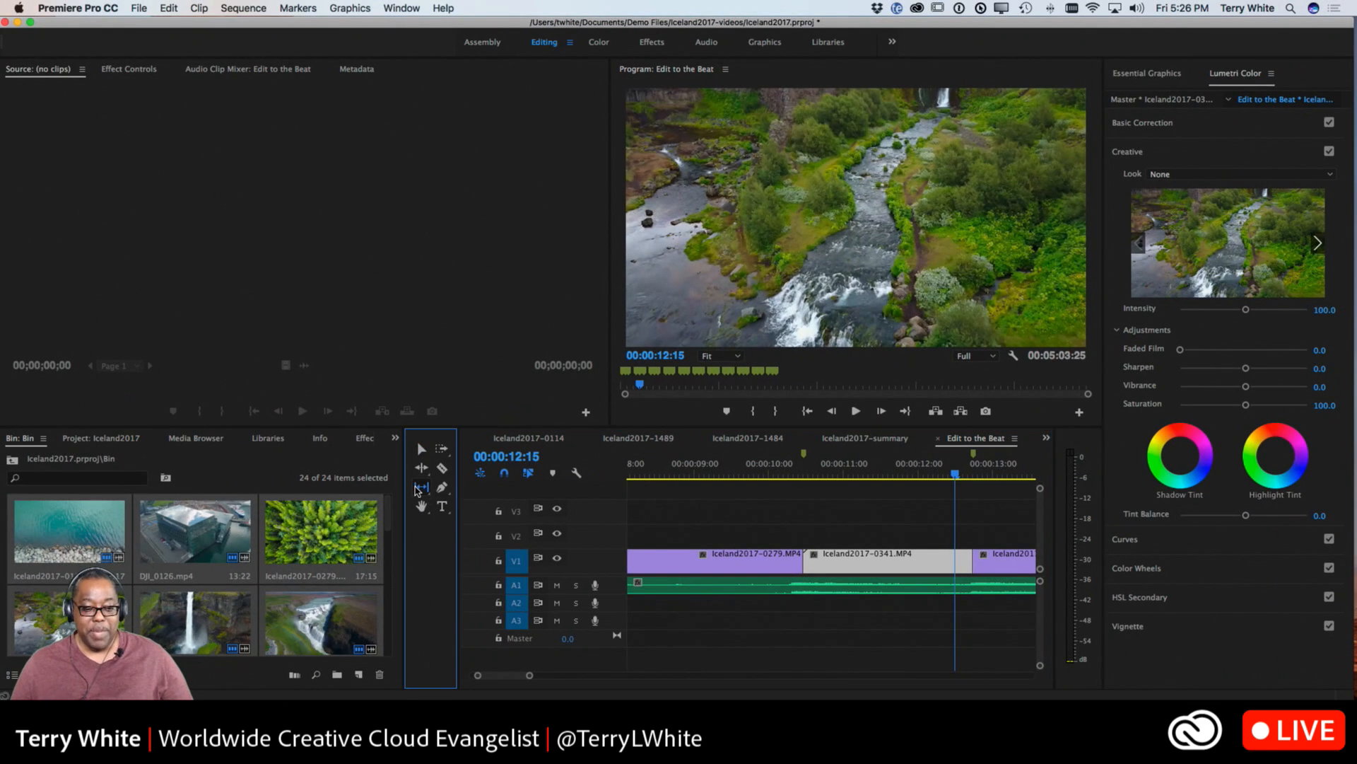
{"action": "left_click", "coordinate": [892, 560]}
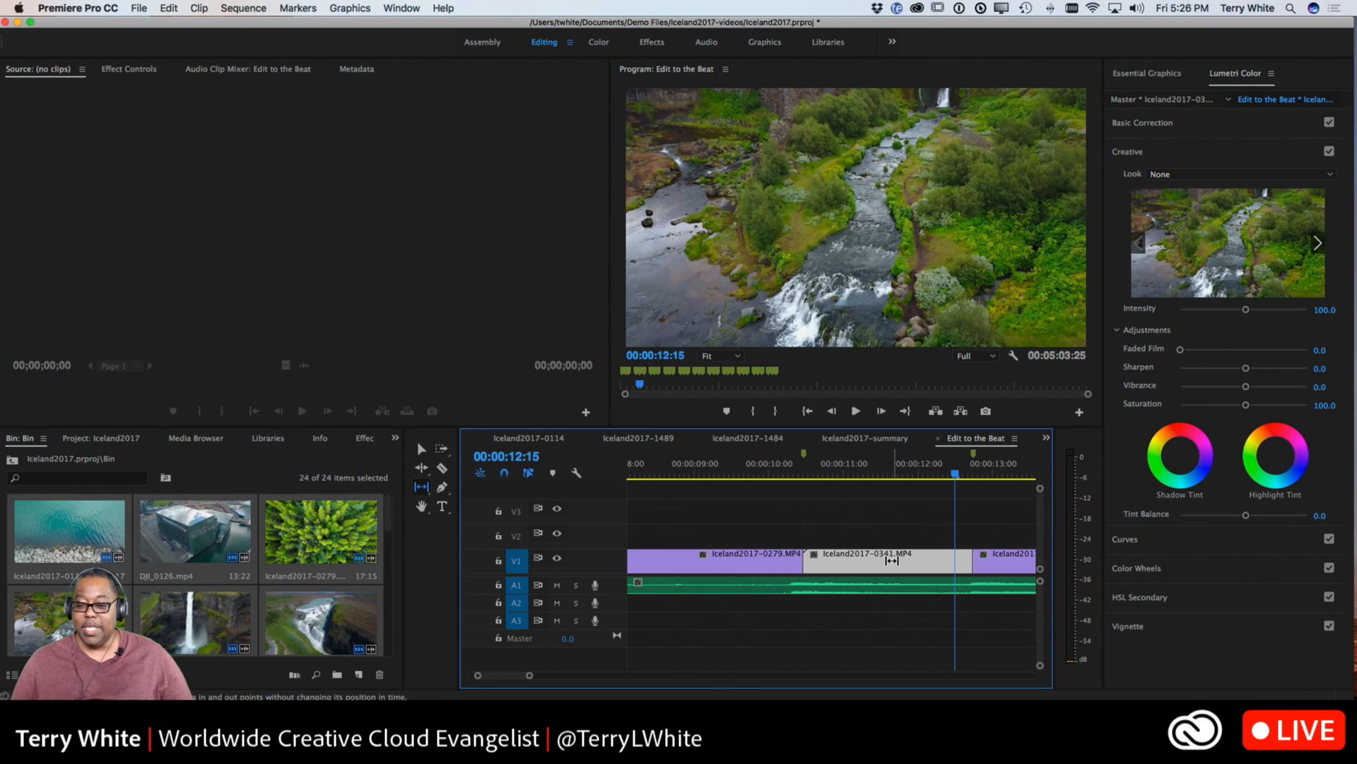
{"action": "left_click_drag", "start_coordinate": [891, 560], "coordinate": [28, 577]}
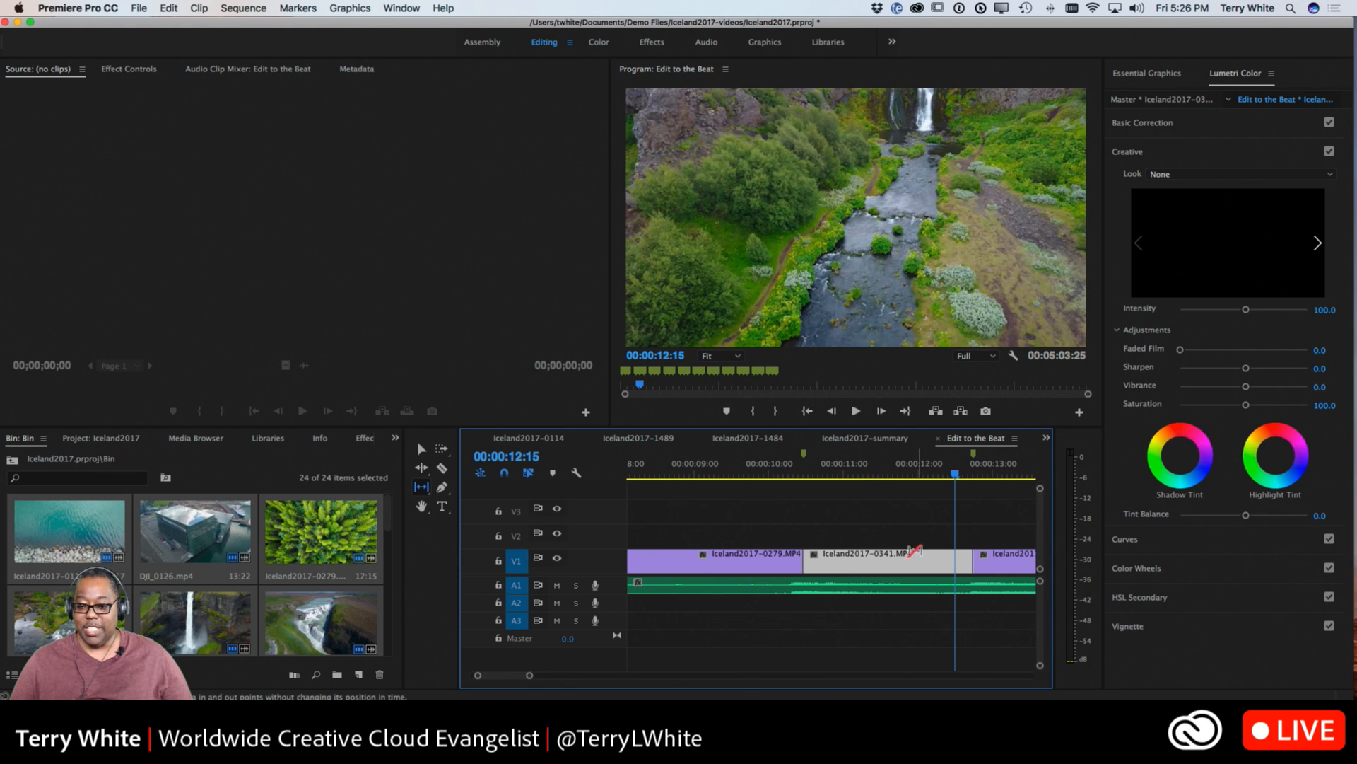
{"action": "left_click_drag", "start_coordinate": [909, 558], "coordinate": [113, 578]}
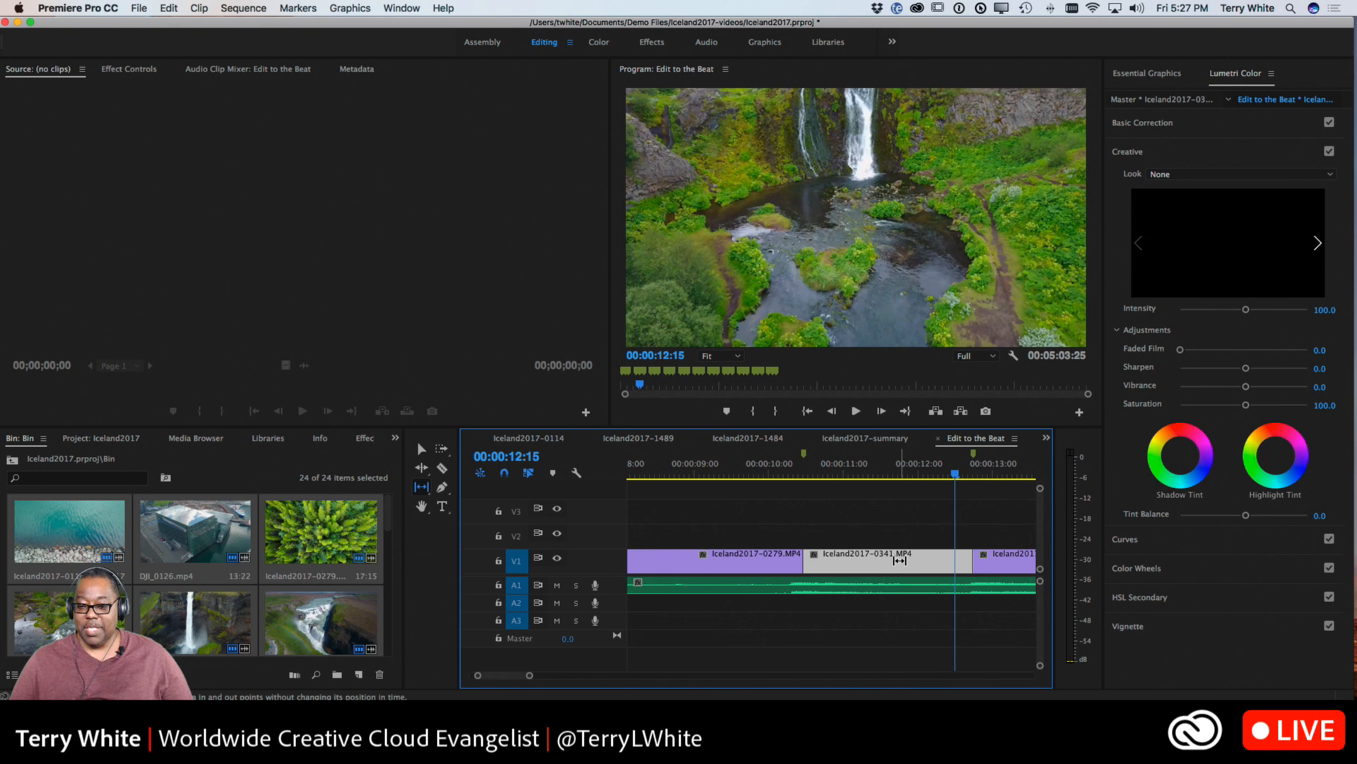
{"action": "left_click_drag", "start_coordinate": [900, 561], "coordinate": [636, 589]}
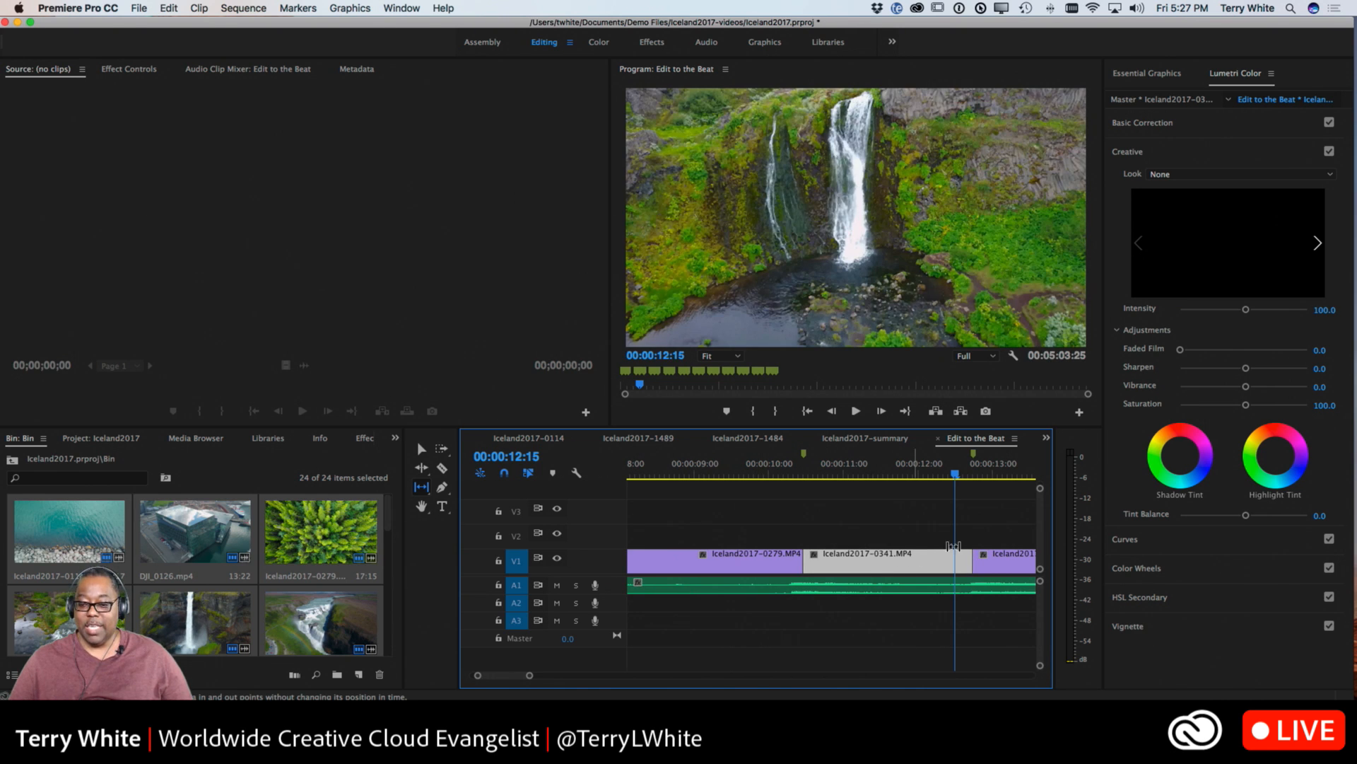
{"action": "left_click_drag", "start_coordinate": [955, 481], "coordinate": [816, 490]}
{"action": "key", "text": "shift+Left"}
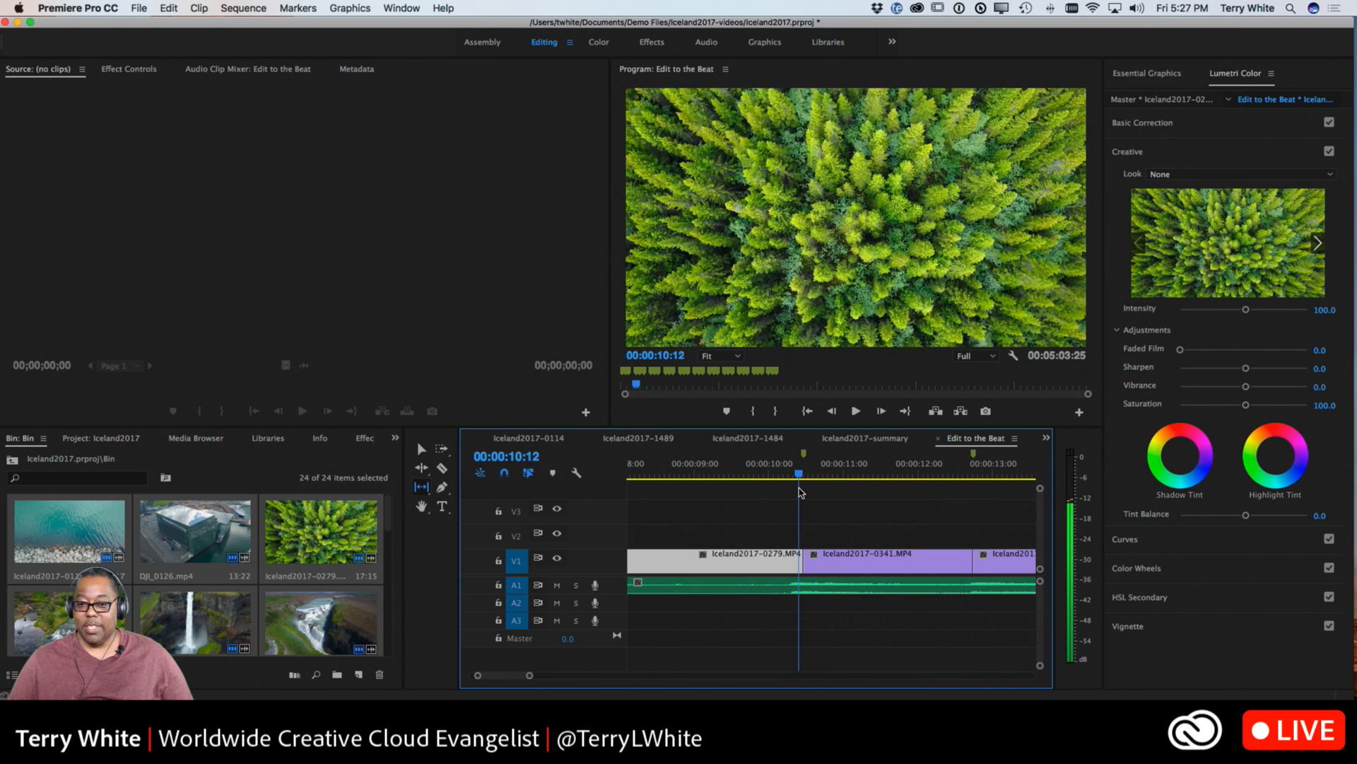
Play the beat edit from 00:00:10:12 to 00:00:14:03 to review the slipped waterfall clip and the cut after it
{"action": "key", "text": "space"}
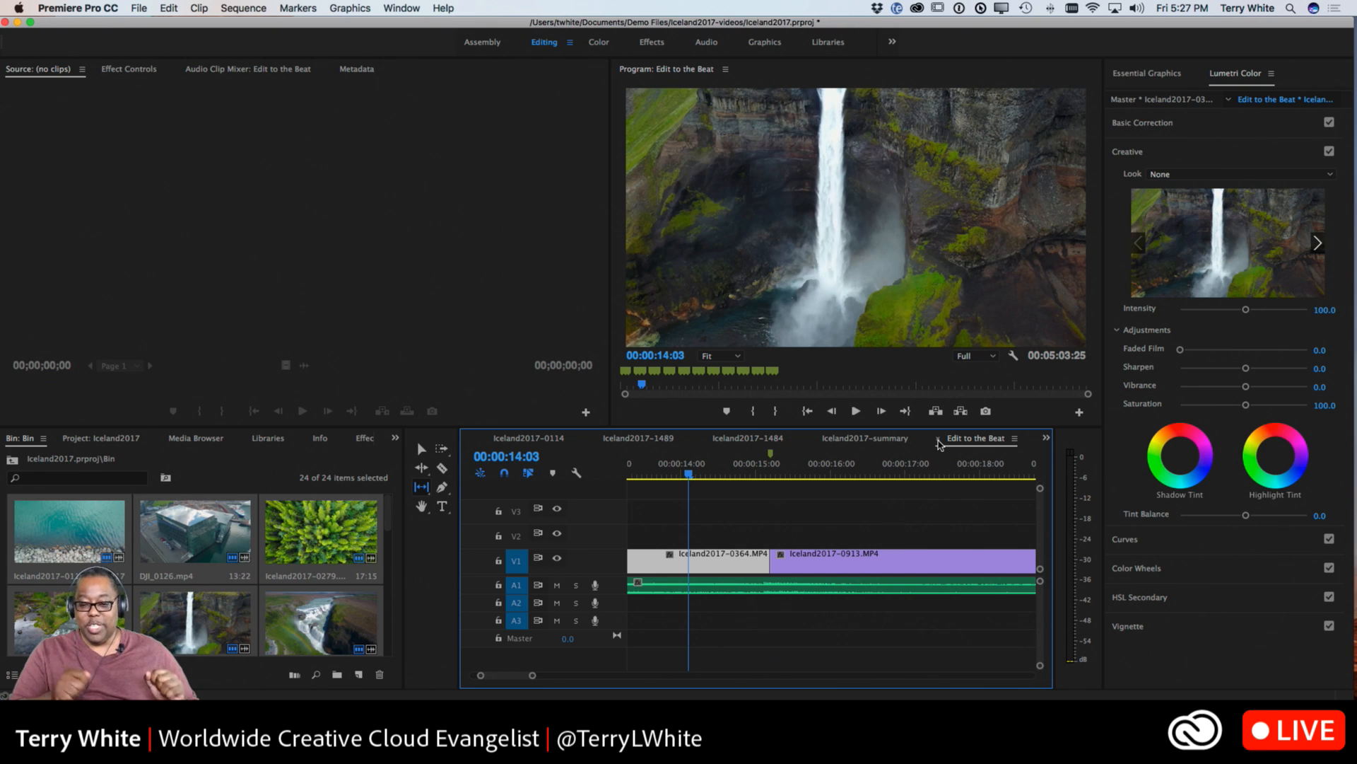
{"action": "scroll", "coordinate": [861, 554], "scroll_direction": "up", "scroll_amount": 3}
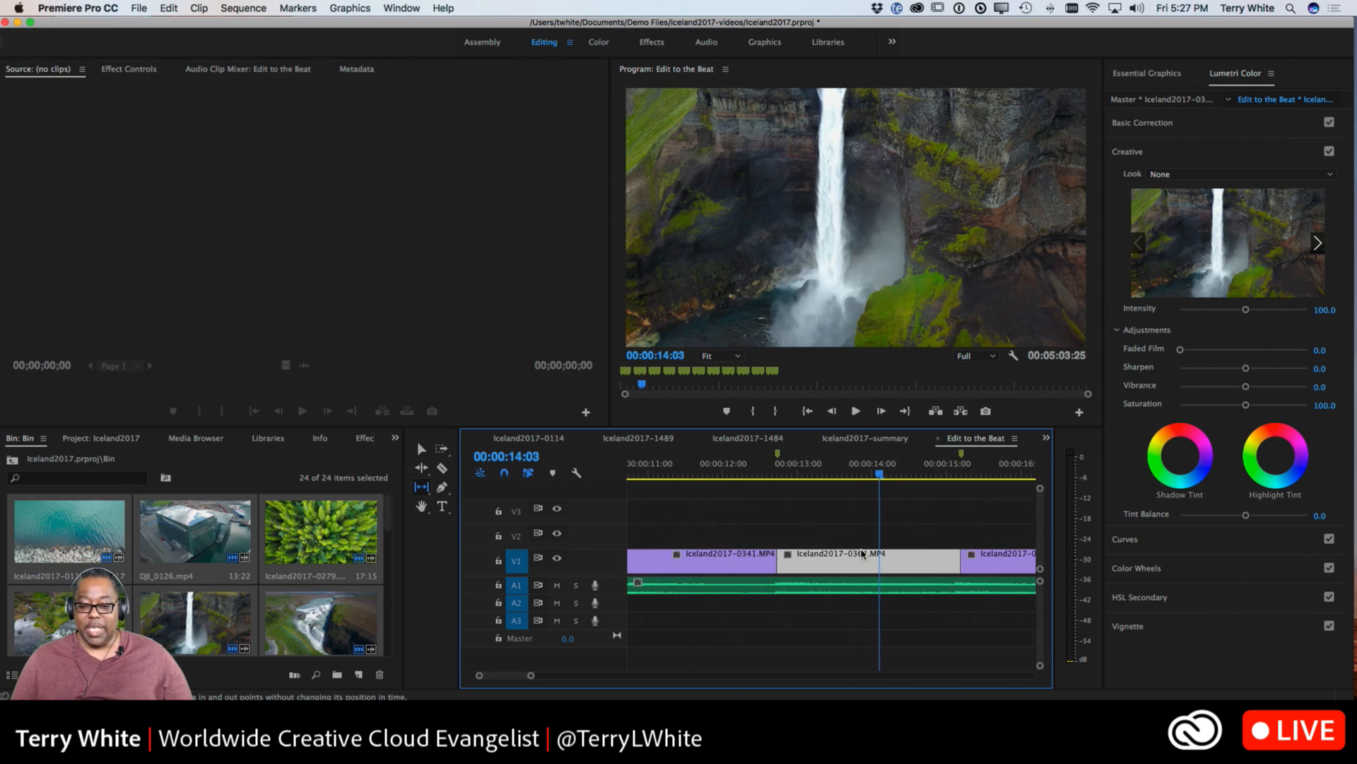
{"action": "mouse_move", "coordinate": [884, 468]}
{"action": "left_mouse_down"}
{"action": "mouse_move", "coordinate": [746, 472]}
{"action": "mouse_move", "coordinate": [686, 499]}
{"action": "mouse_move", "coordinate": [738, 476]}
{"action": "mouse_move", "coordinate": [796, 477]}
{"action": "mouse_move", "coordinate": [732, 488]}
{"action": "mouse_move", "coordinate": [869, 483]}
{"action": "left_mouse_up"}
Extend the start of the opening Iceland2017-0114.MP4 clip back to the very beginning of the sequence
{"action": "scroll", "coordinate": [707, 500], "scroll_direction": "up", "scroll_amount": 10}
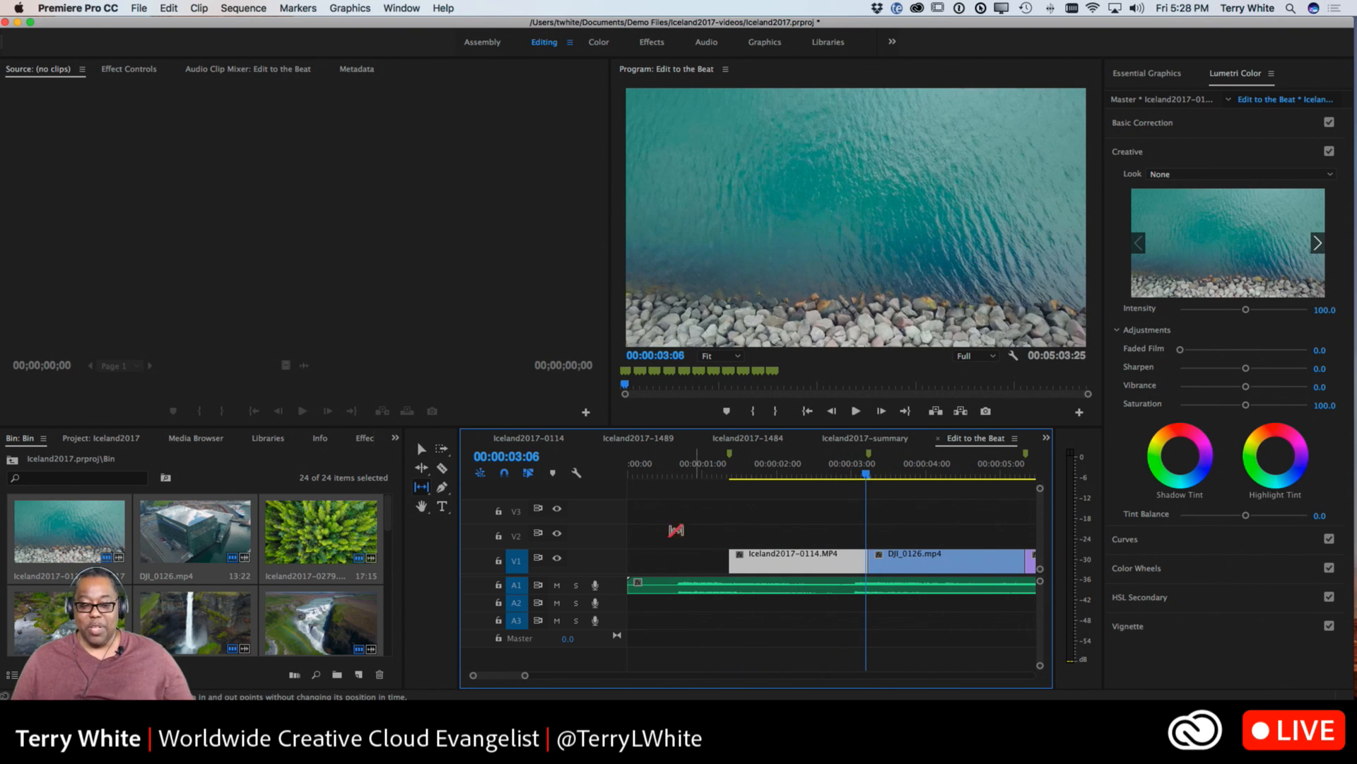
{"action": "left_click", "coordinate": [423, 450]}
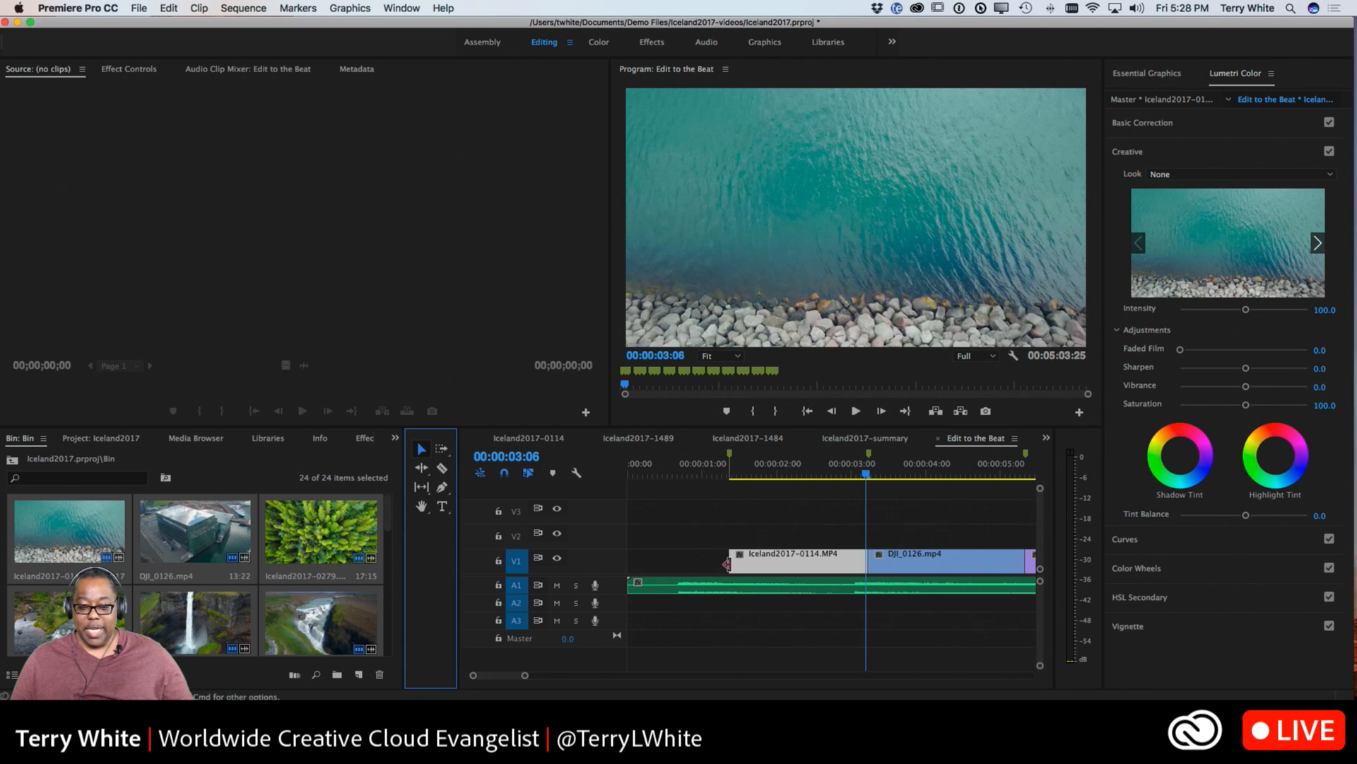
{"action": "left_click_drag", "start_coordinate": [733, 562], "coordinate": [628, 562]}
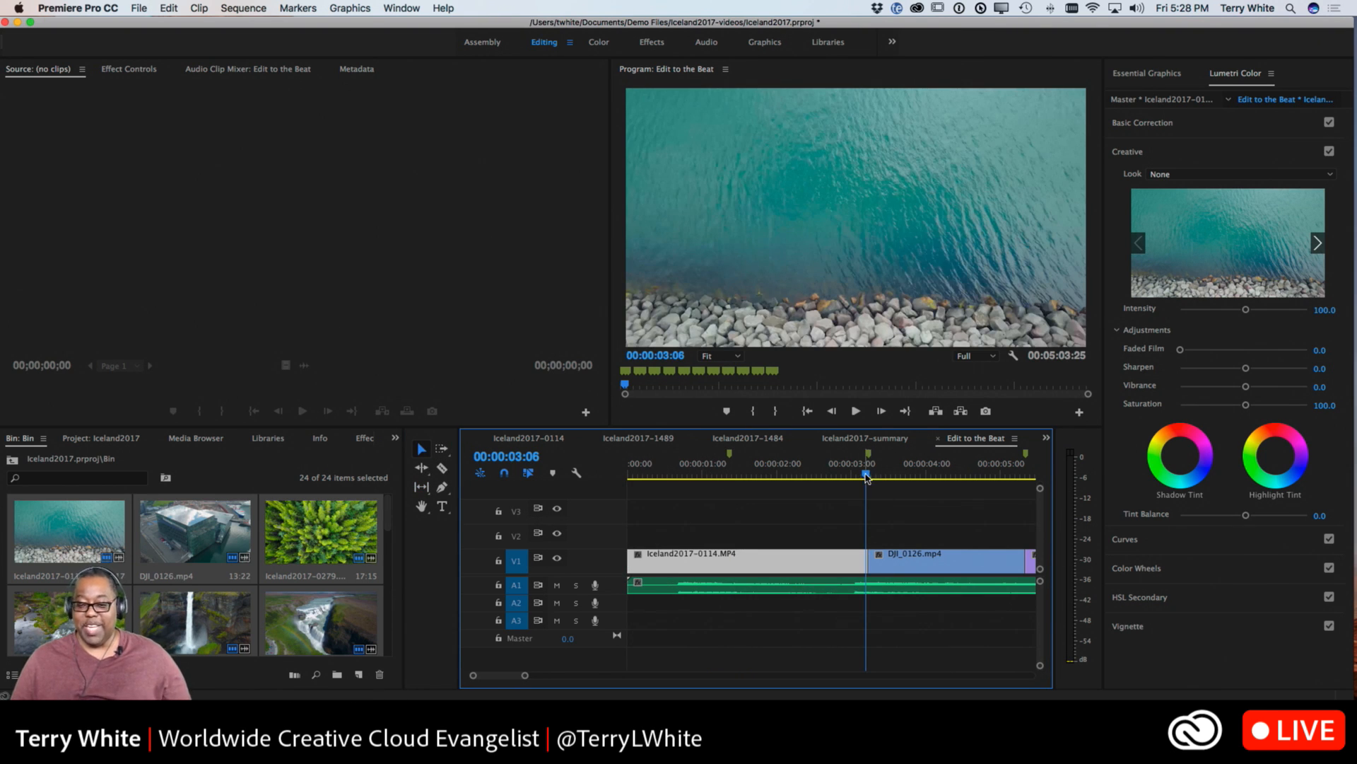
Slip Iceland2017-0114.MP4 to later footage with the Slip Tool, with the playhead at 00:00:02:24
{"action": "left_click_drag", "start_coordinate": [866, 475], "coordinate": [836, 495]}
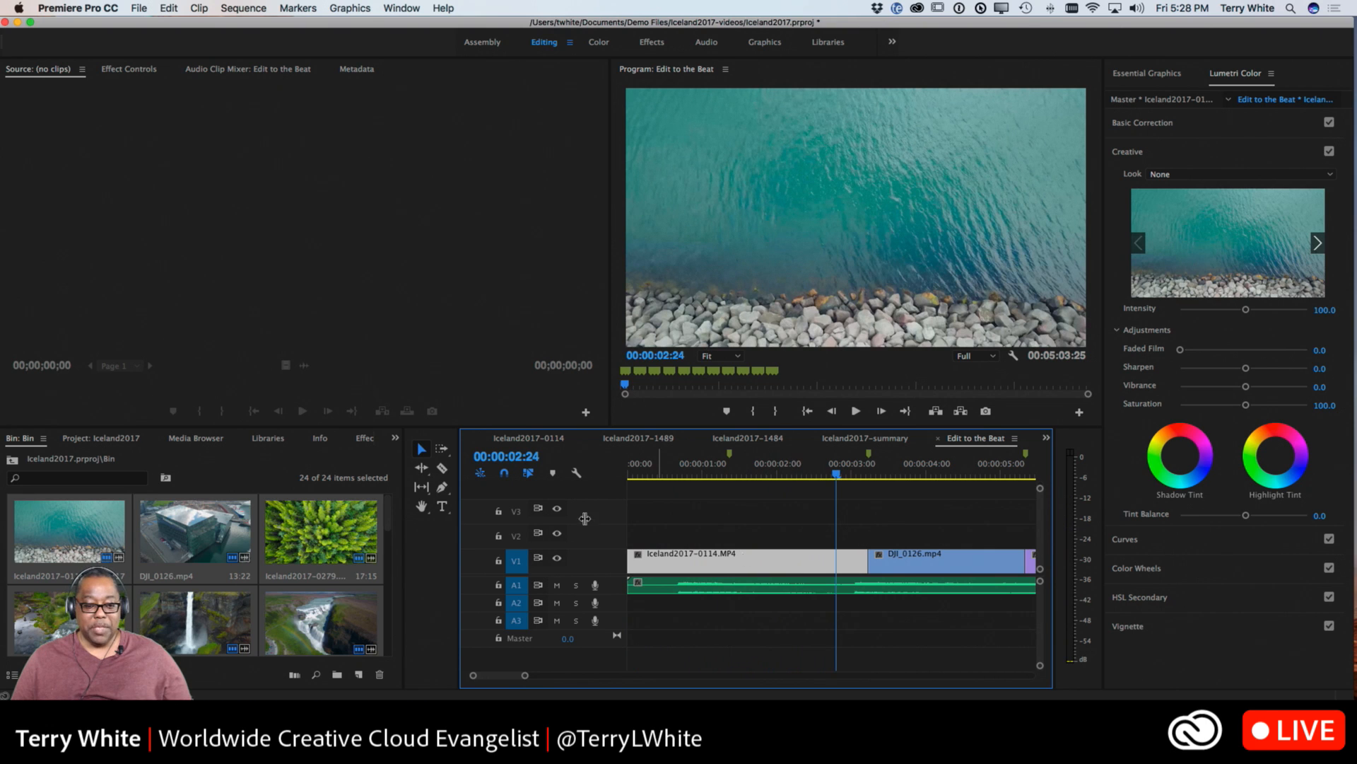
{"action": "left_click", "coordinate": [426, 487]}
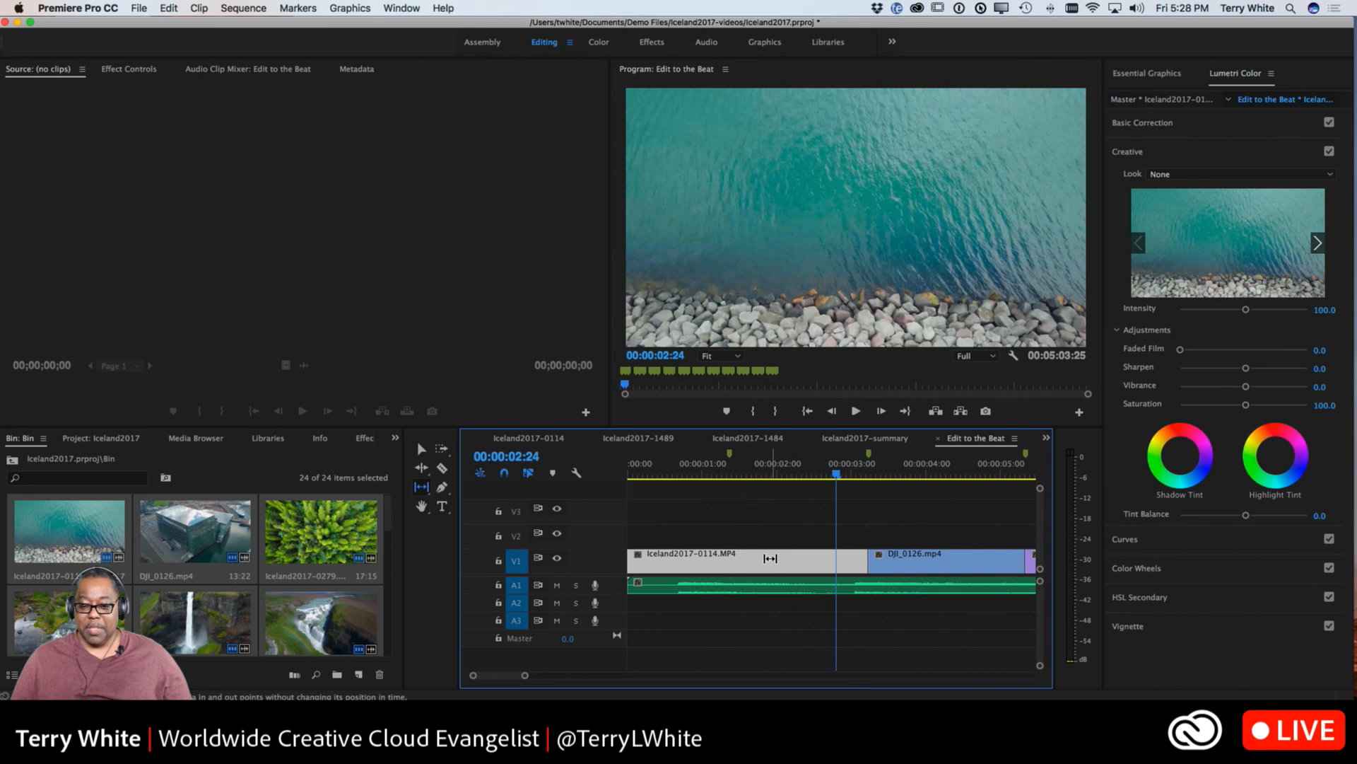
{"action": "left_click_drag", "start_coordinate": [770, 559], "coordinate": [290, 570]}
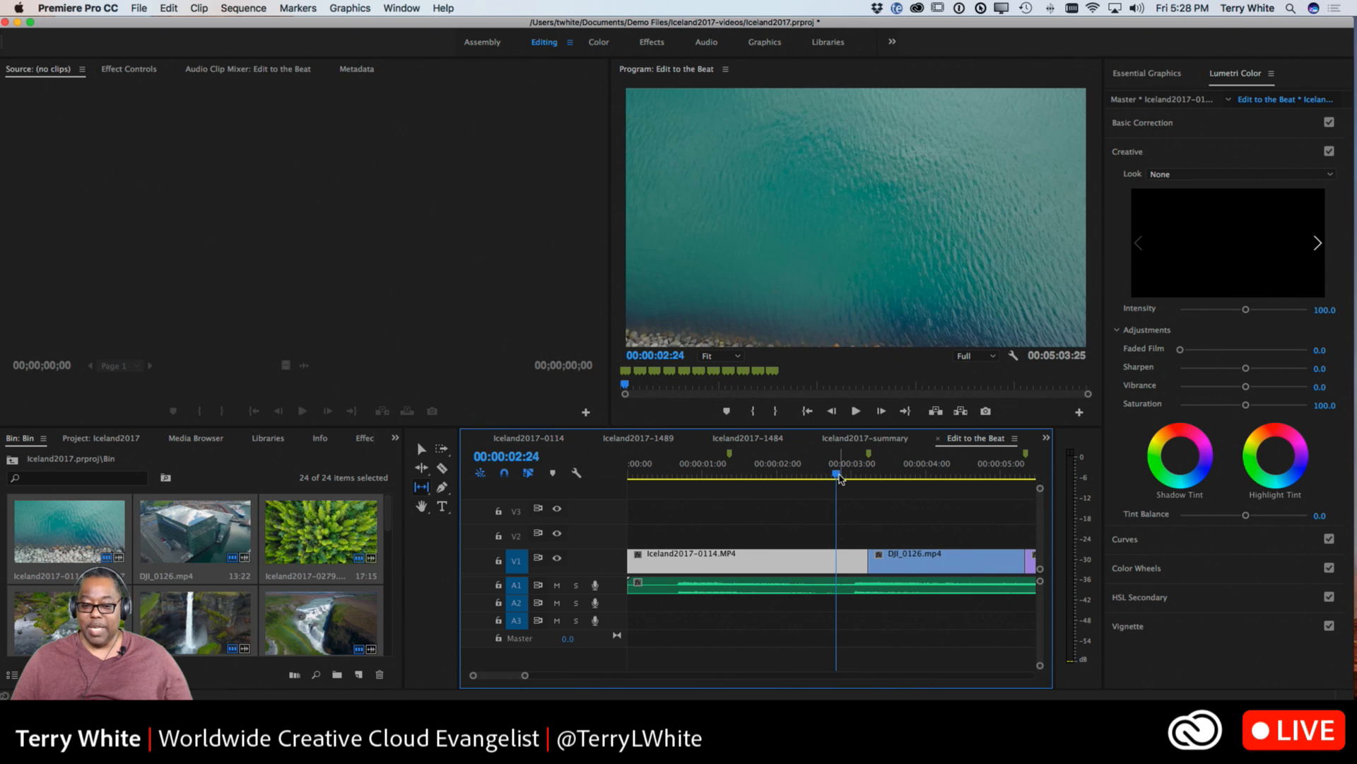
Play the opening two clips from near the sequence start to 00:00:05:03 to check the cut on the beat
{"action": "left_click_drag", "start_coordinate": [840, 478], "coordinate": [648, 463]}
{"action": "key", "text": "space"}
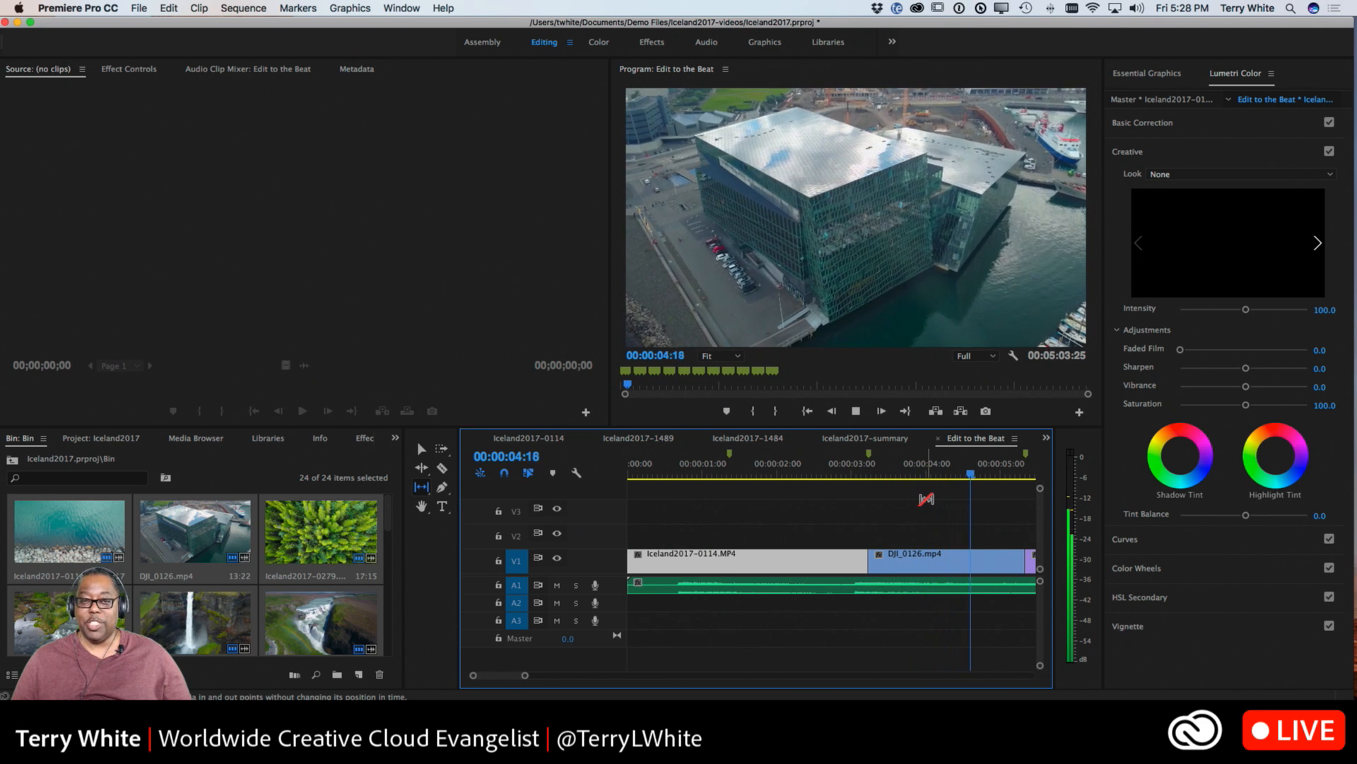
{"action": "key", "text": "space"}
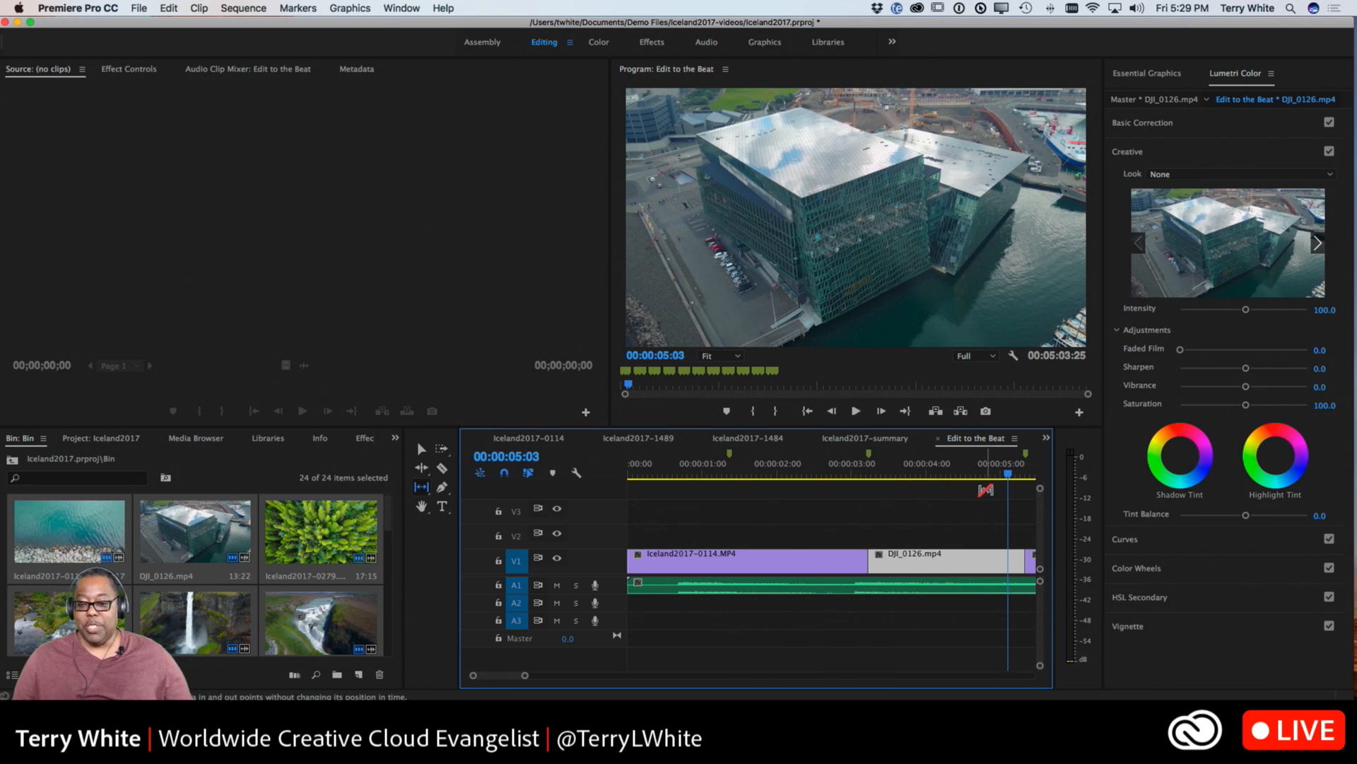
Play the finished Iceland2017-summary sequence from 00:00:10:17 to 00:01:52:04 to review its beat-matched cuts
{"action": "left_click", "coordinate": [871, 439]}
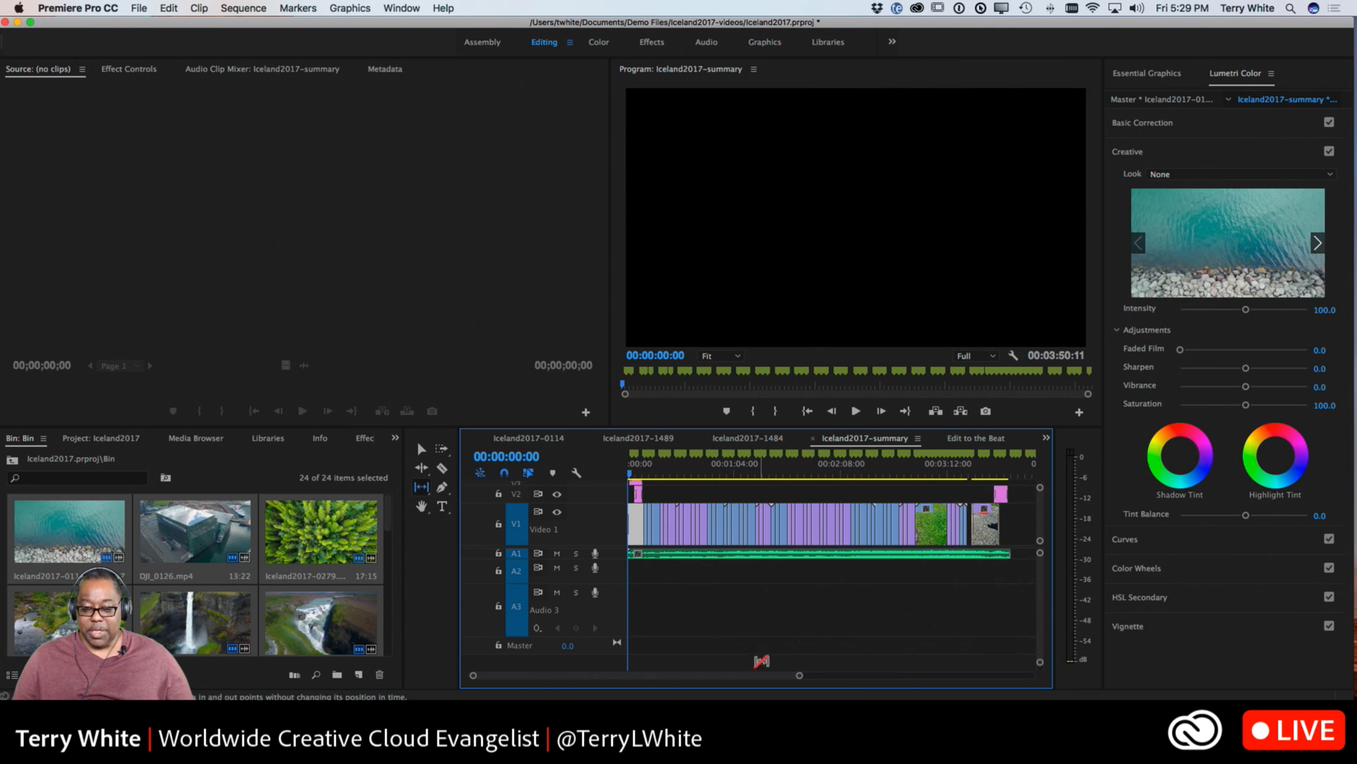
{"action": "left_click_drag", "start_coordinate": [799, 676], "coordinate": [696, 683]}
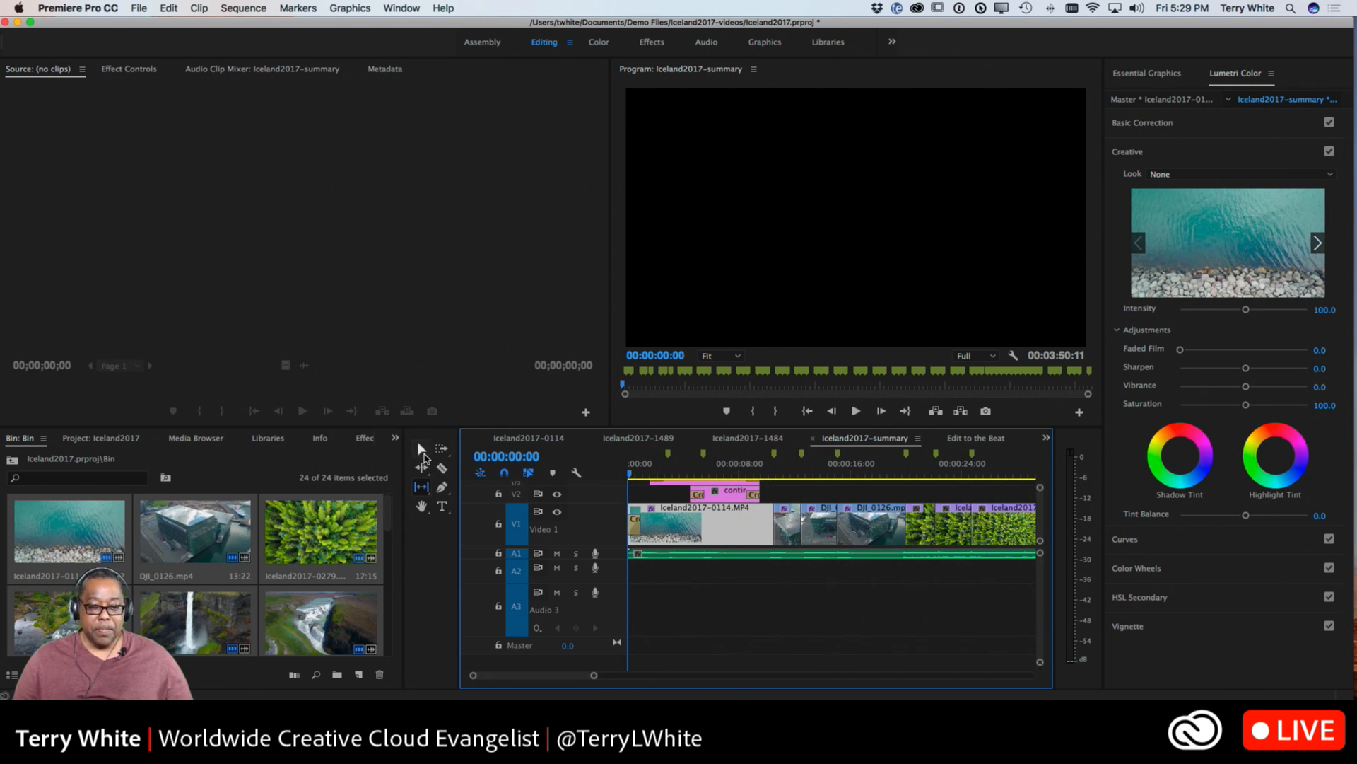
{"action": "left_click", "coordinate": [423, 451]}
{"action": "left_click", "coordinate": [776, 474]}
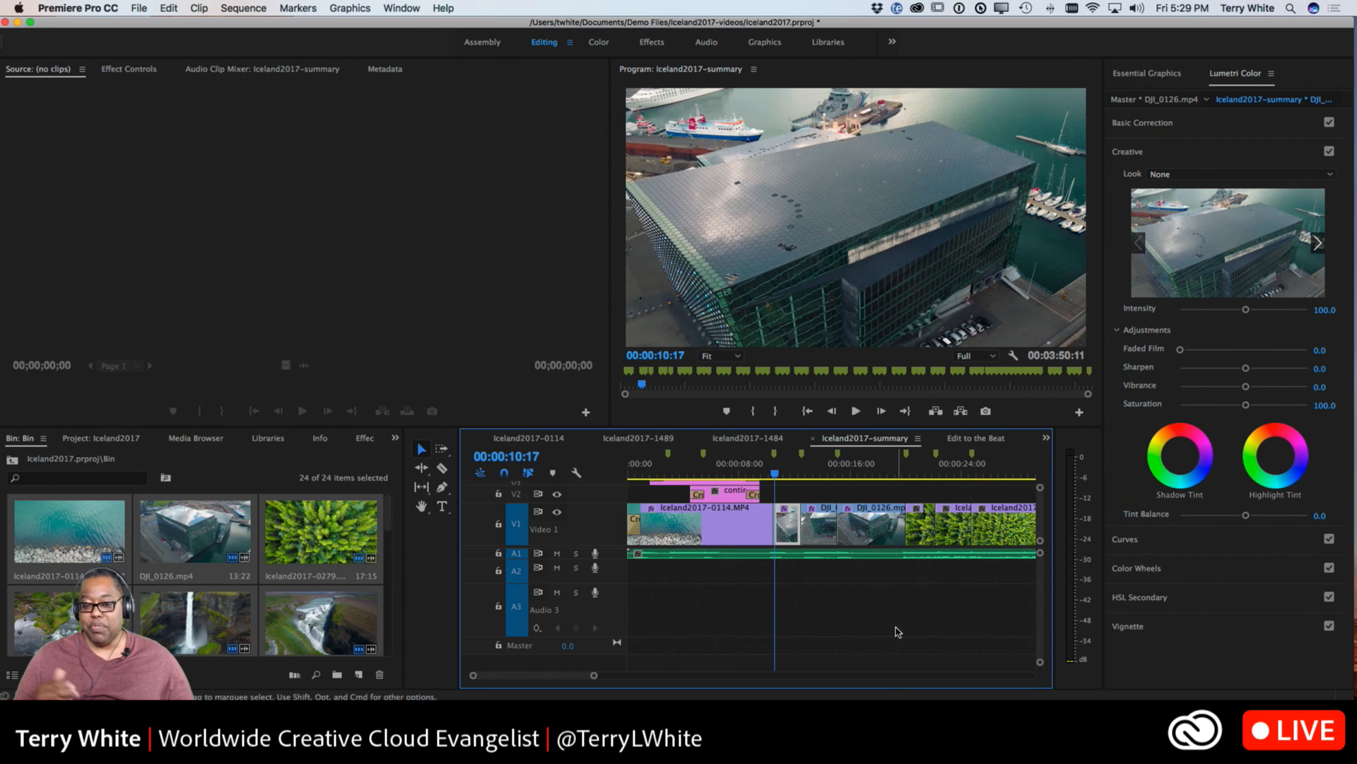
{"action": "key", "text": "space"}
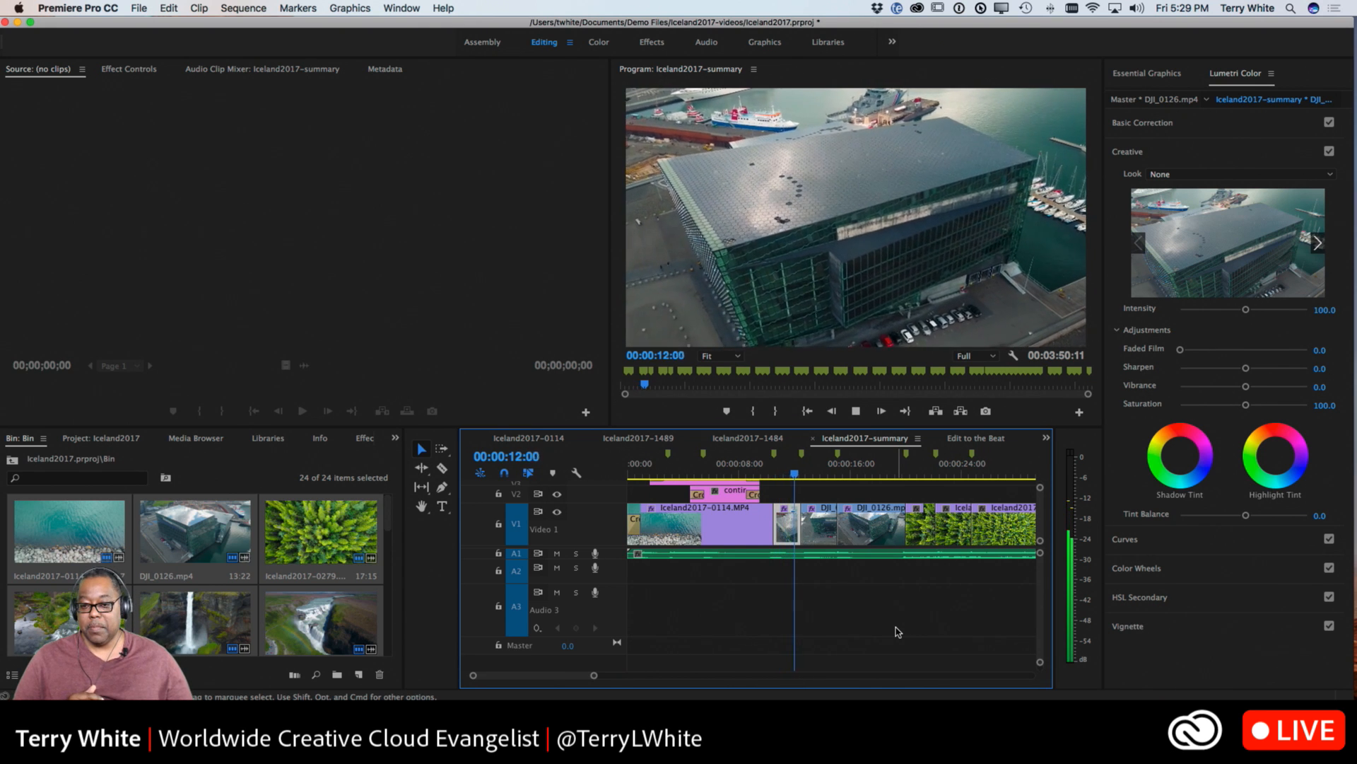
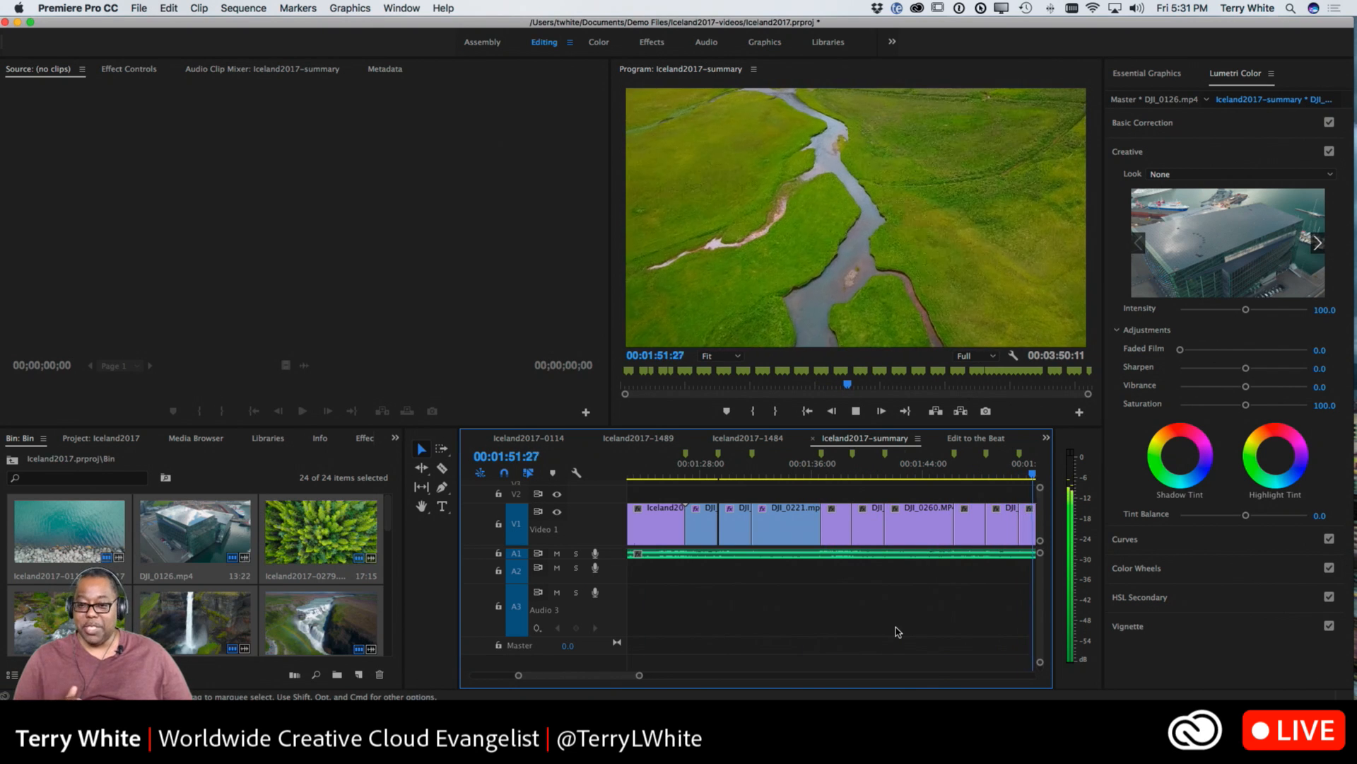
{"action": "key", "text": "space"}
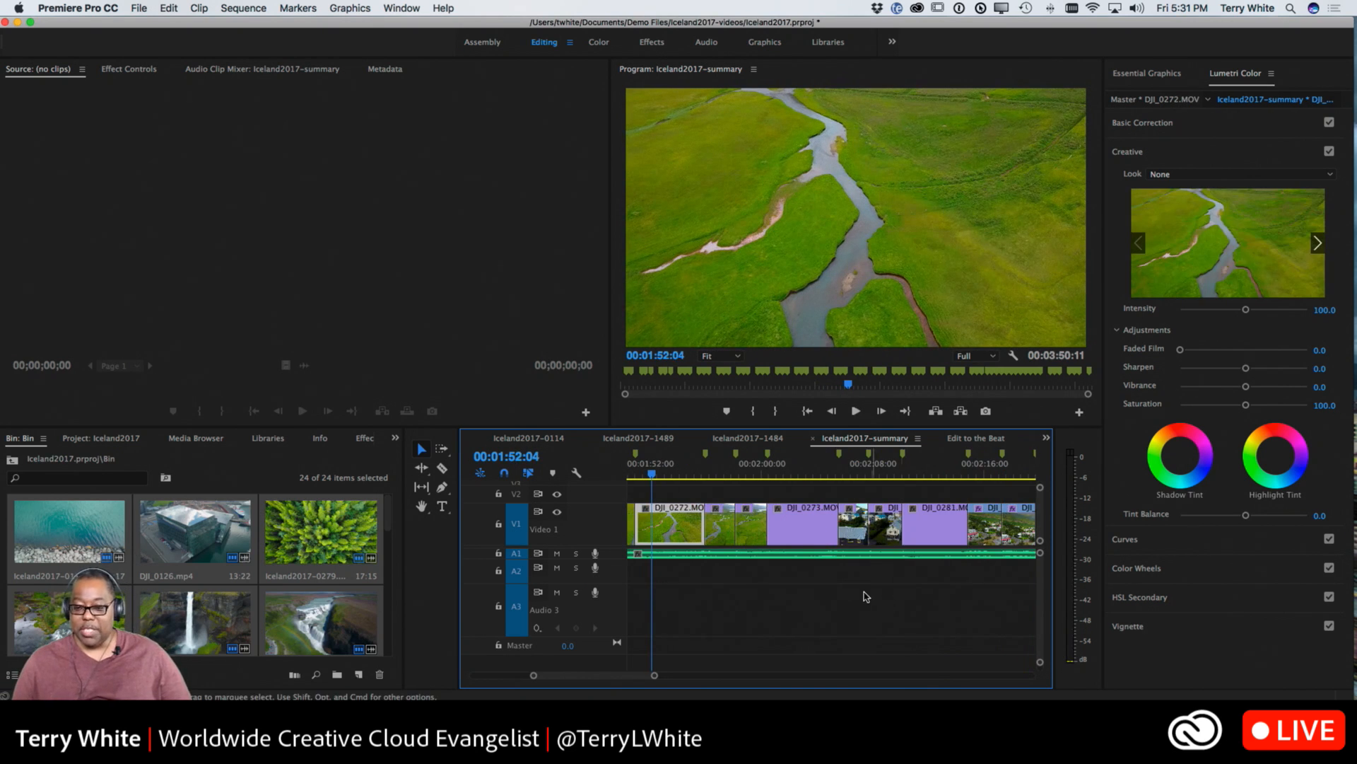
Return to the Edit to the Beat sequence and delete the stray clips after the gap at the end of V1
{"action": "left_click", "coordinate": [959, 438]}
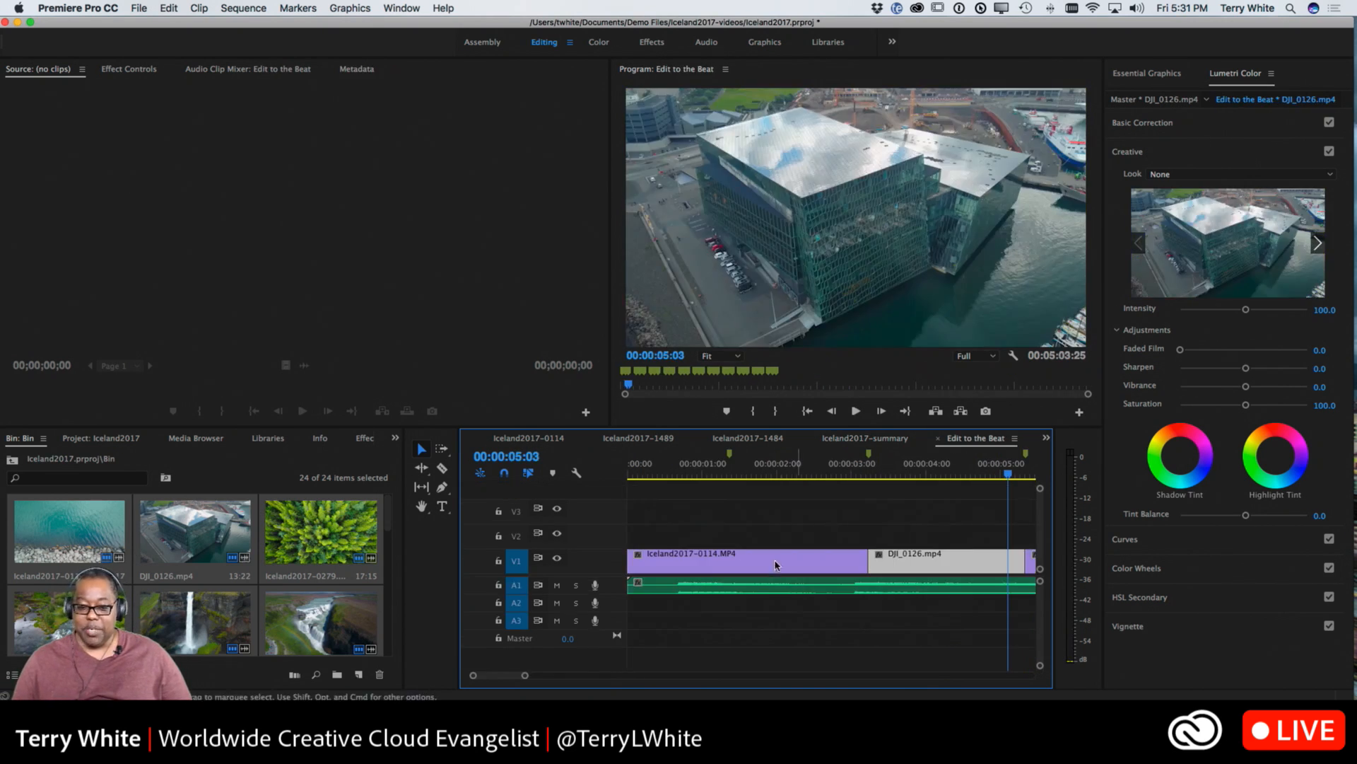
{"action": "scroll", "coordinate": [823, 573], "scroll_direction": "down", "scroll_amount": 5}
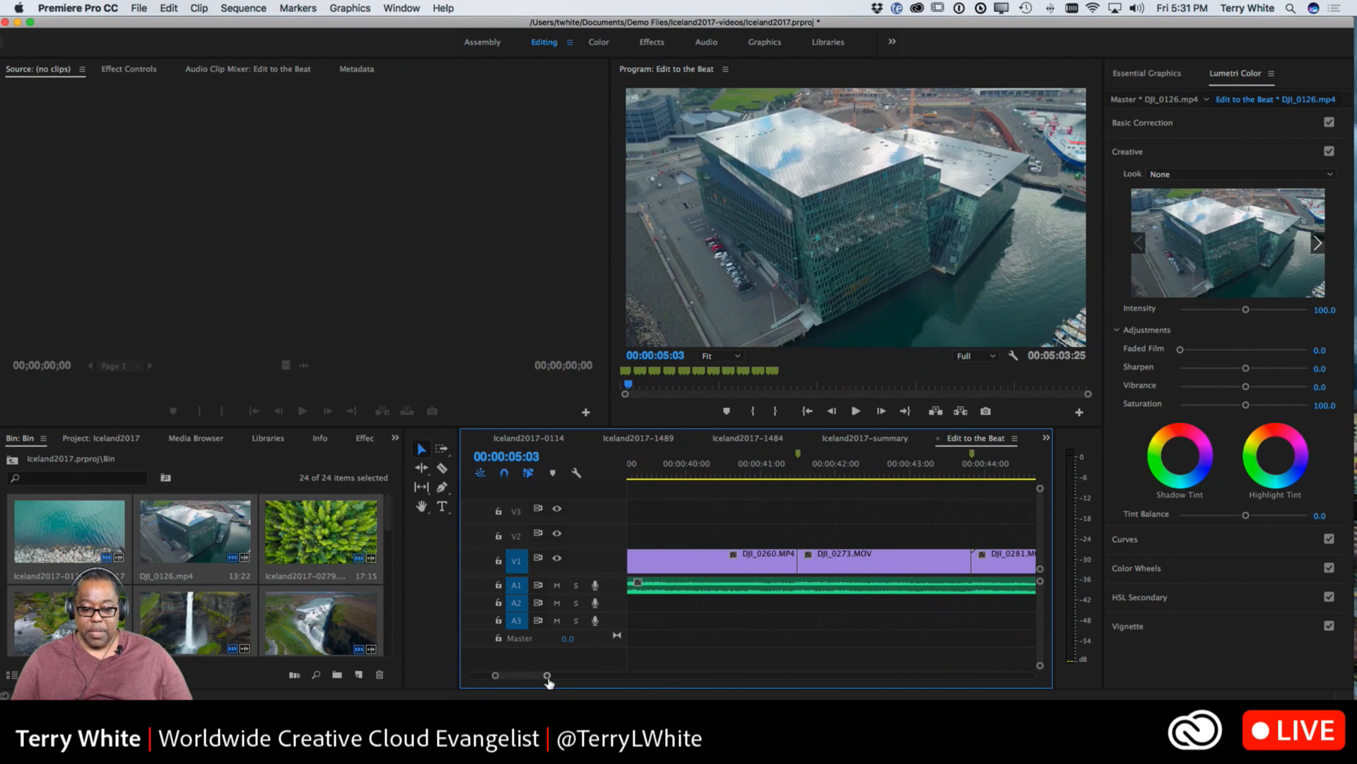
{"action": "left_click_drag", "start_coordinate": [547, 676], "coordinate": [702, 676]}
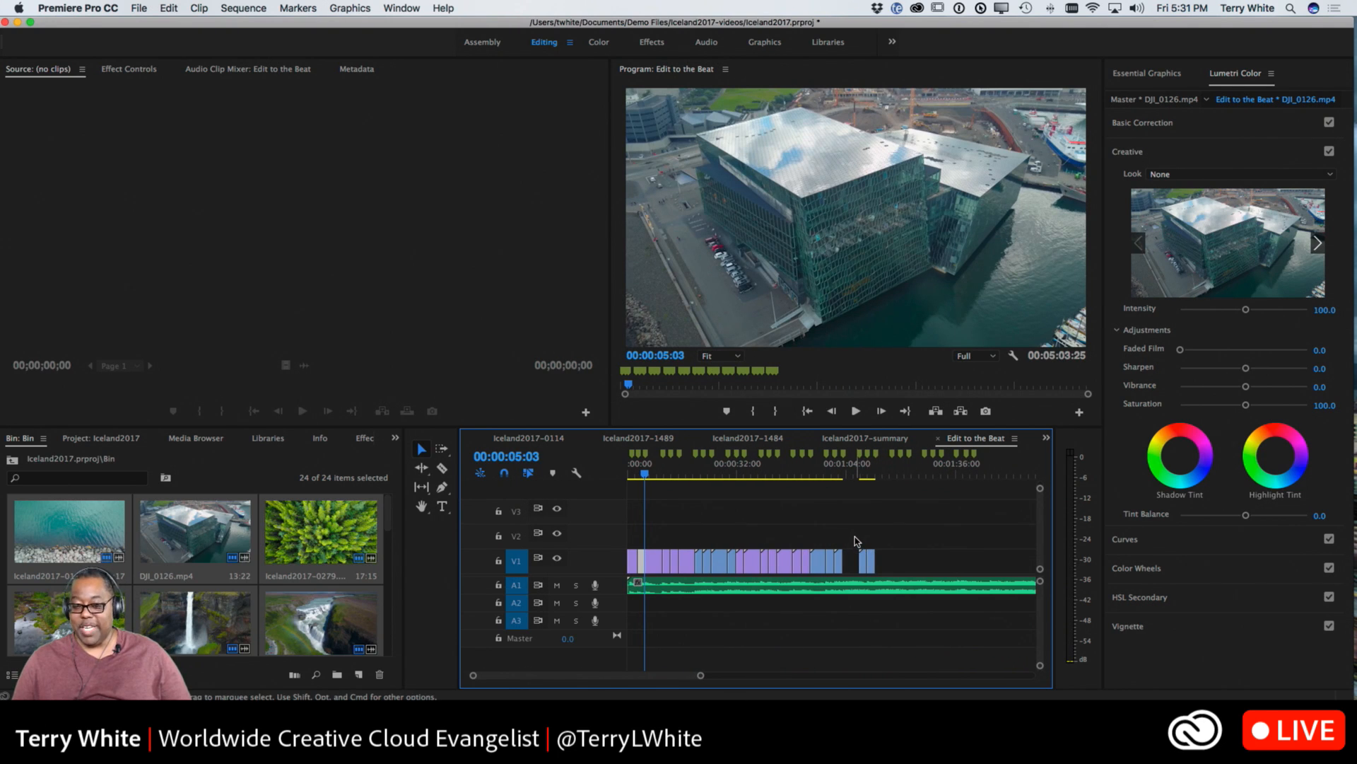
{"action": "left_click_drag", "start_coordinate": [854, 541], "coordinate": [880, 571]}
{"action": "key", "text": "Delete"}
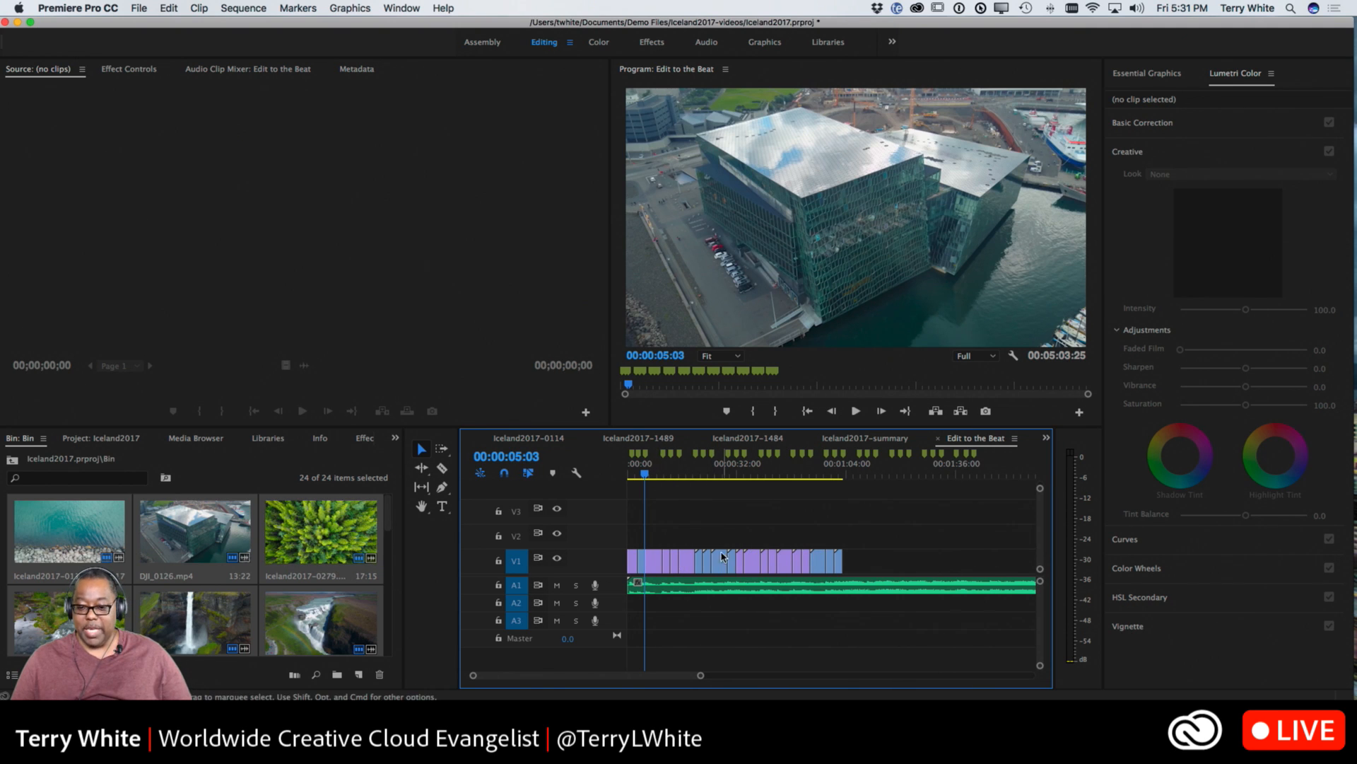
Preview DJI_0220.mp4 from the bin in the Source Monitor, scrubbing from 00:00:09:14 to 00:00:19:05
{"action": "scroll", "coordinate": [662, 680], "scroll_direction": "right", "scroll_amount": 2}
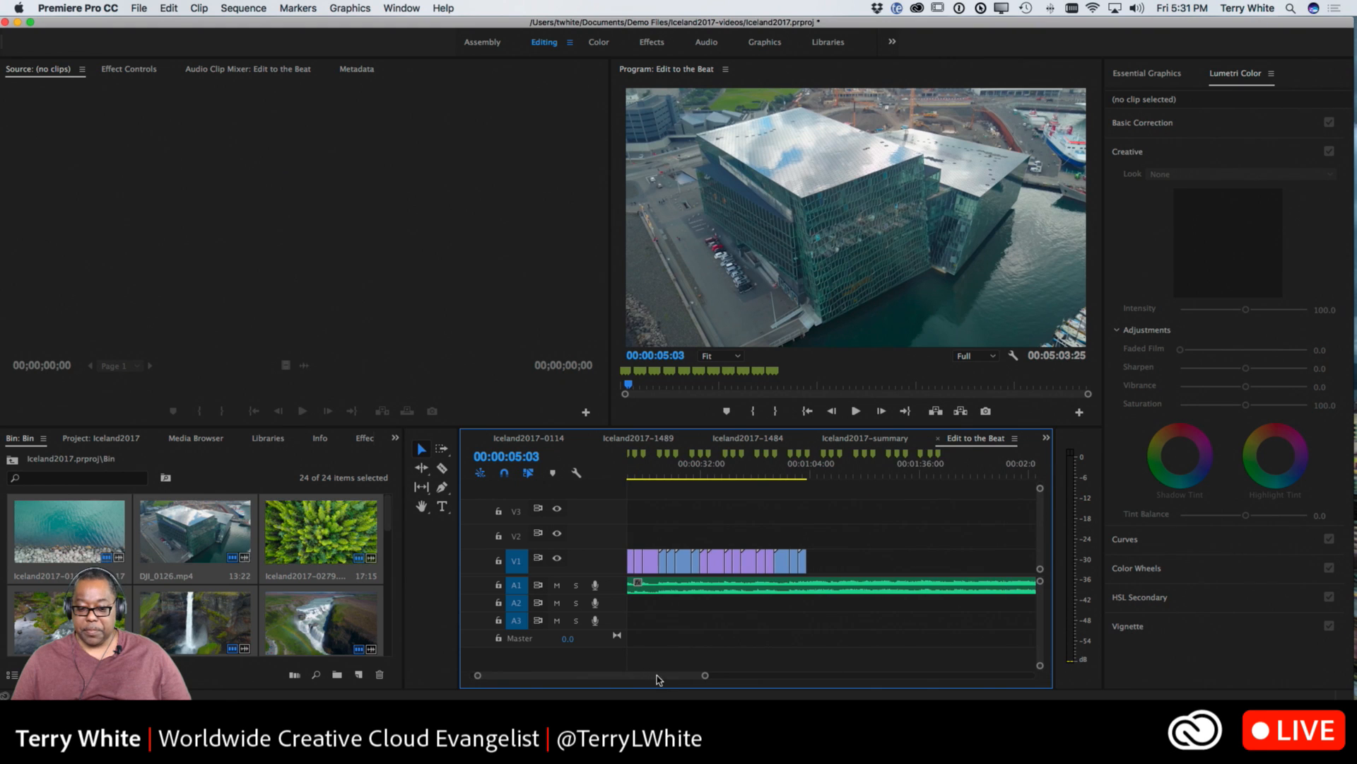
{"action": "left_click_drag", "start_coordinate": [475, 676], "coordinate": [499, 678]}
{"action": "left_click_drag", "start_coordinate": [678, 681], "coordinate": [634, 686]}
{"action": "scroll", "coordinate": [552, 680], "scroll_direction": "right", "scroll_amount": 4}
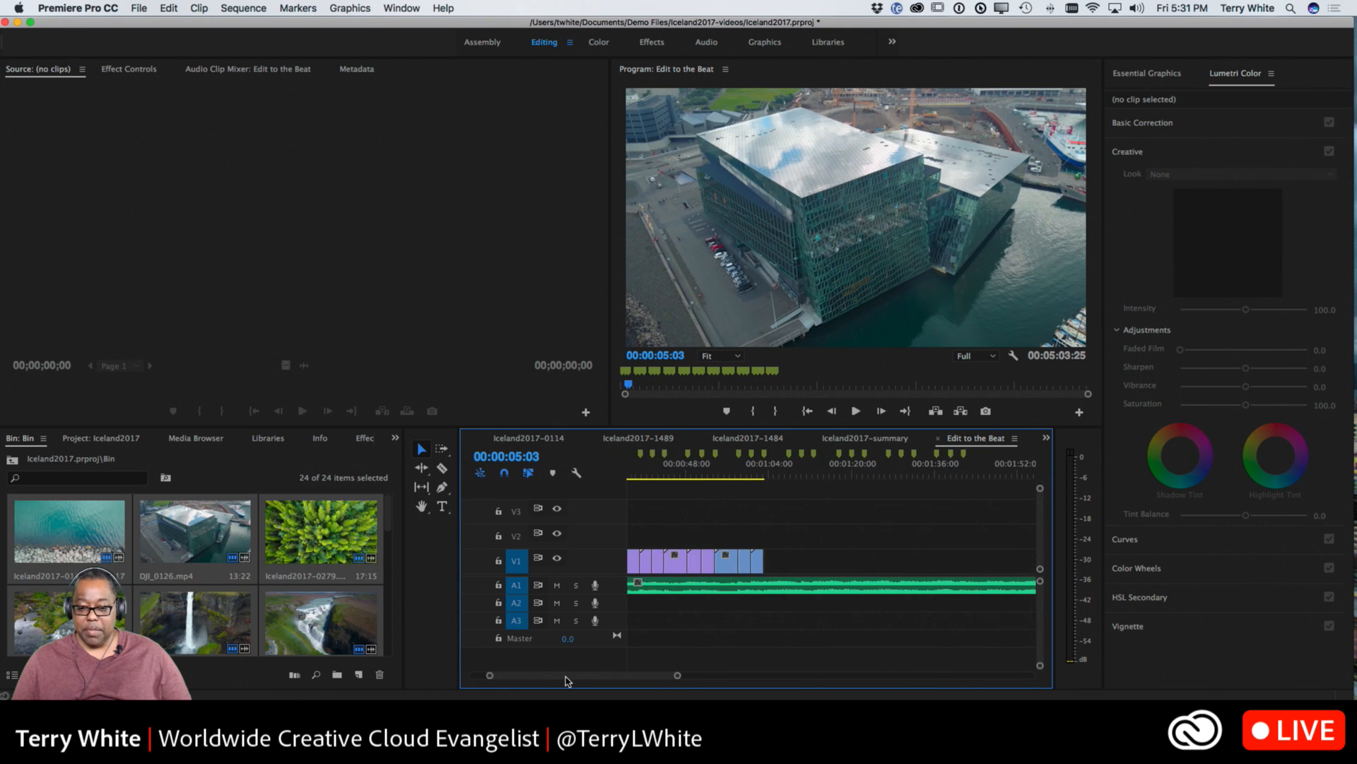
{"action": "left_click_drag", "start_coordinate": [501, 677], "coordinate": [547, 686]}
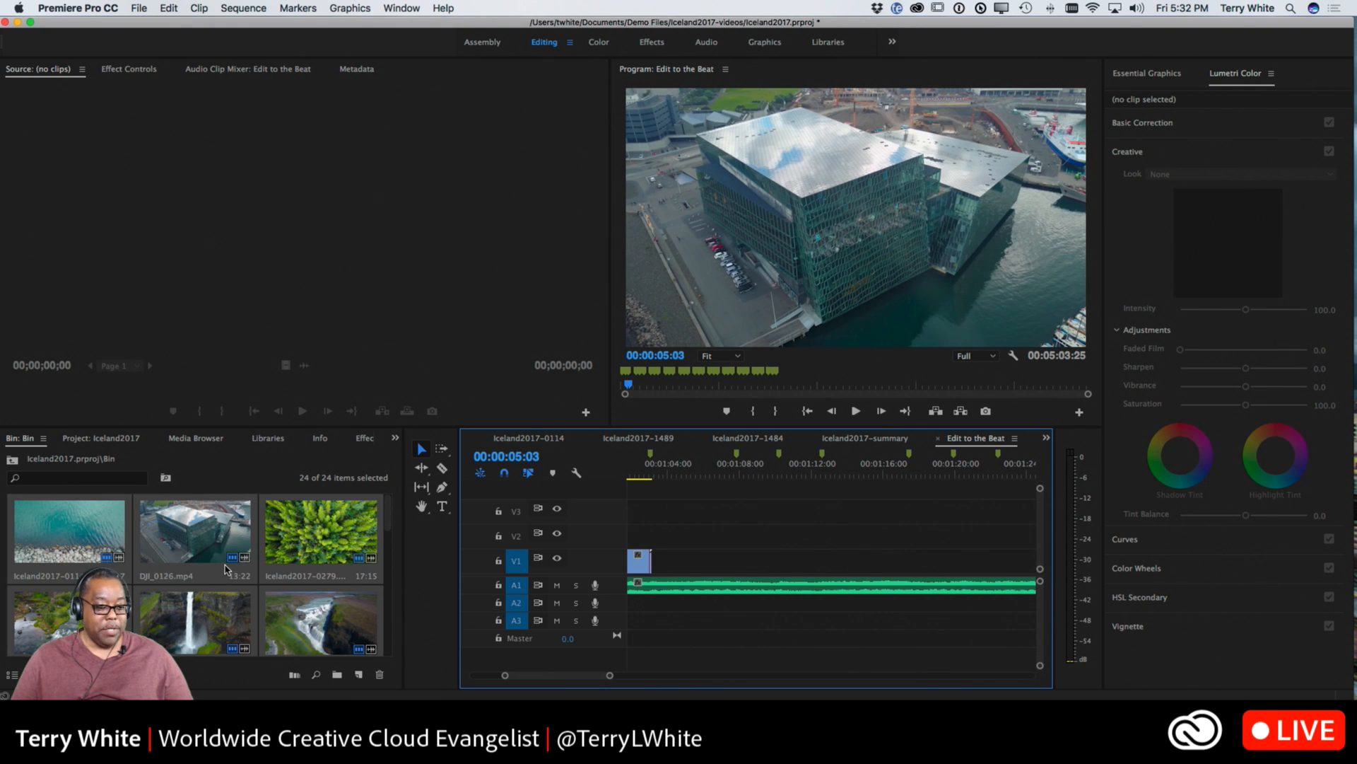
{"action": "scroll", "coordinate": [226, 568], "scroll_direction": "down", "scroll_amount": 5}
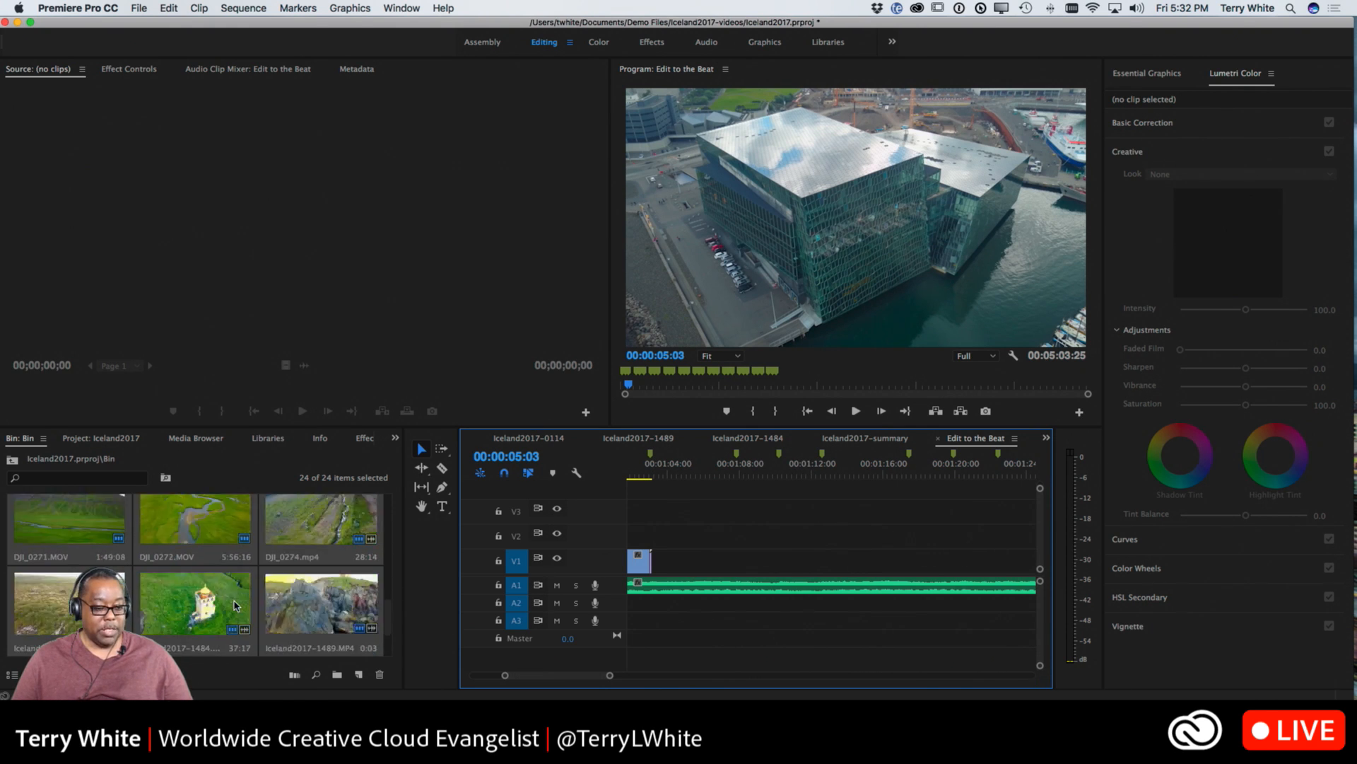
{"action": "scroll", "coordinate": [235, 605], "scroll_direction": "down", "scroll_amount": 2}
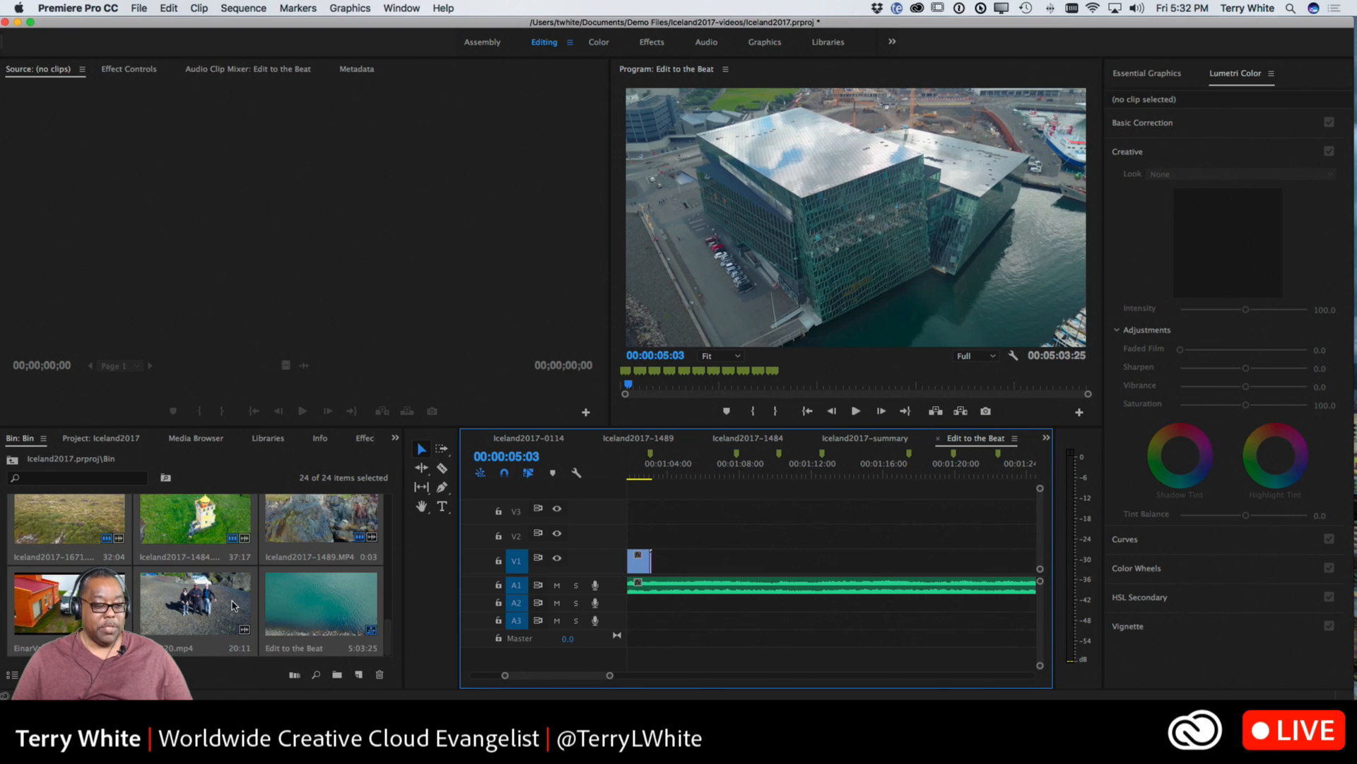
{"action": "double_click", "coordinate": [191, 600]}
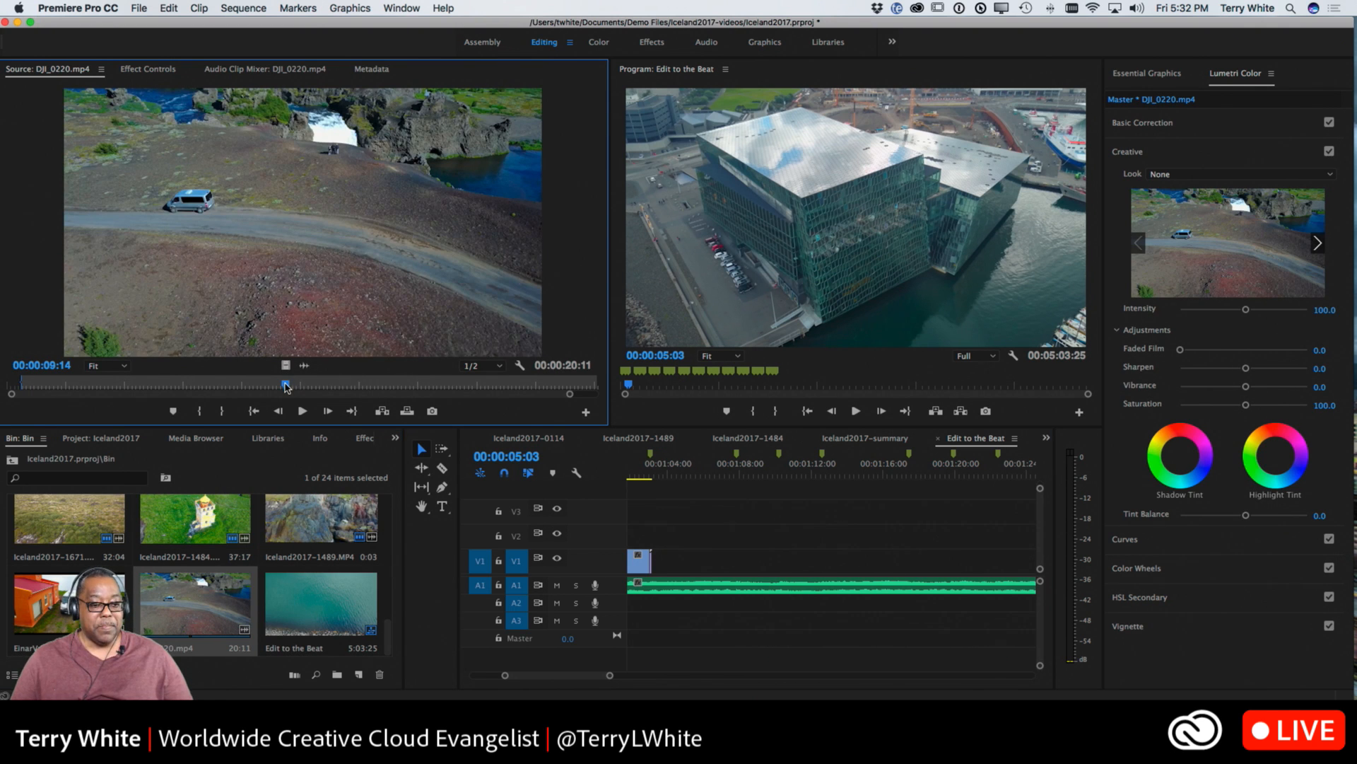
{"action": "left_click_drag", "start_coordinate": [286, 387], "coordinate": [544, 393]}
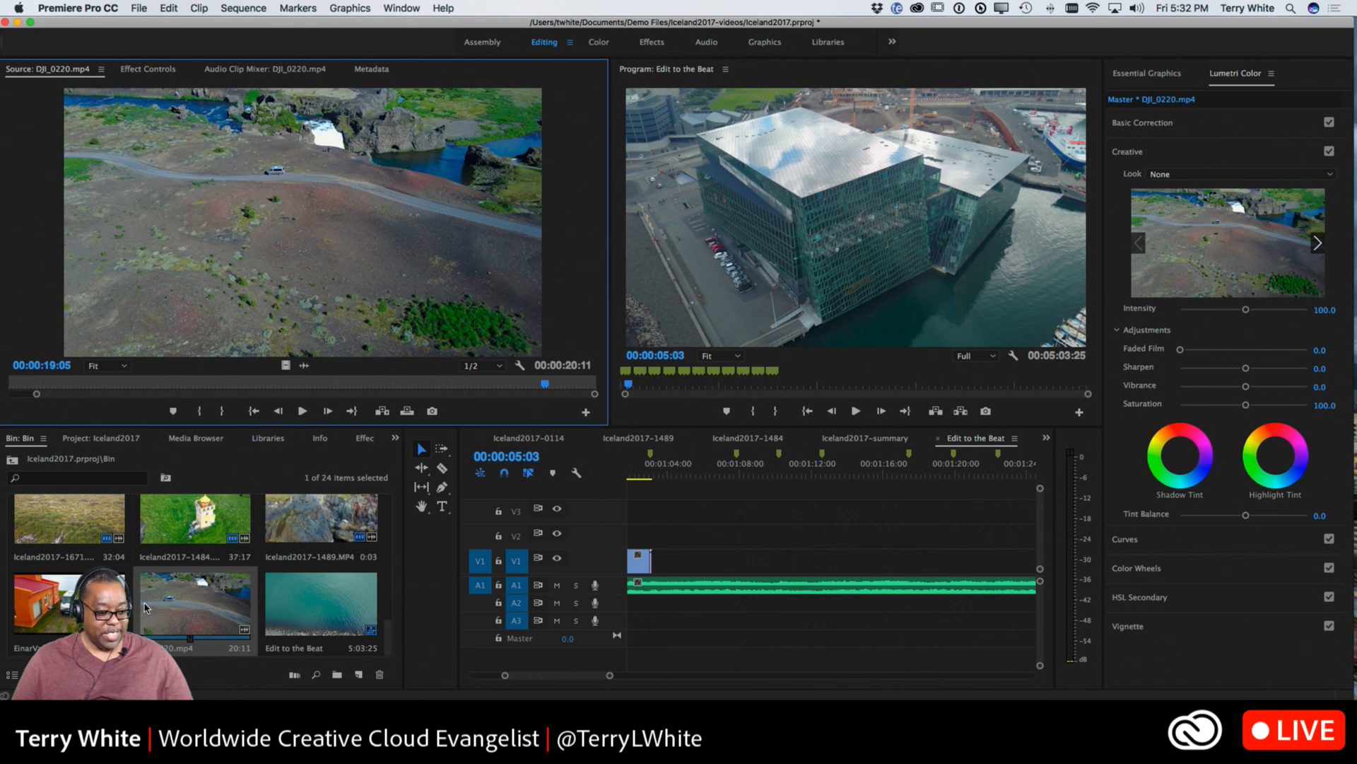
Add only the video of EinarVan.mp4 after the last clip on V1 and trim its end to the next beat marker
{"action": "double_click", "coordinate": [75, 606]}
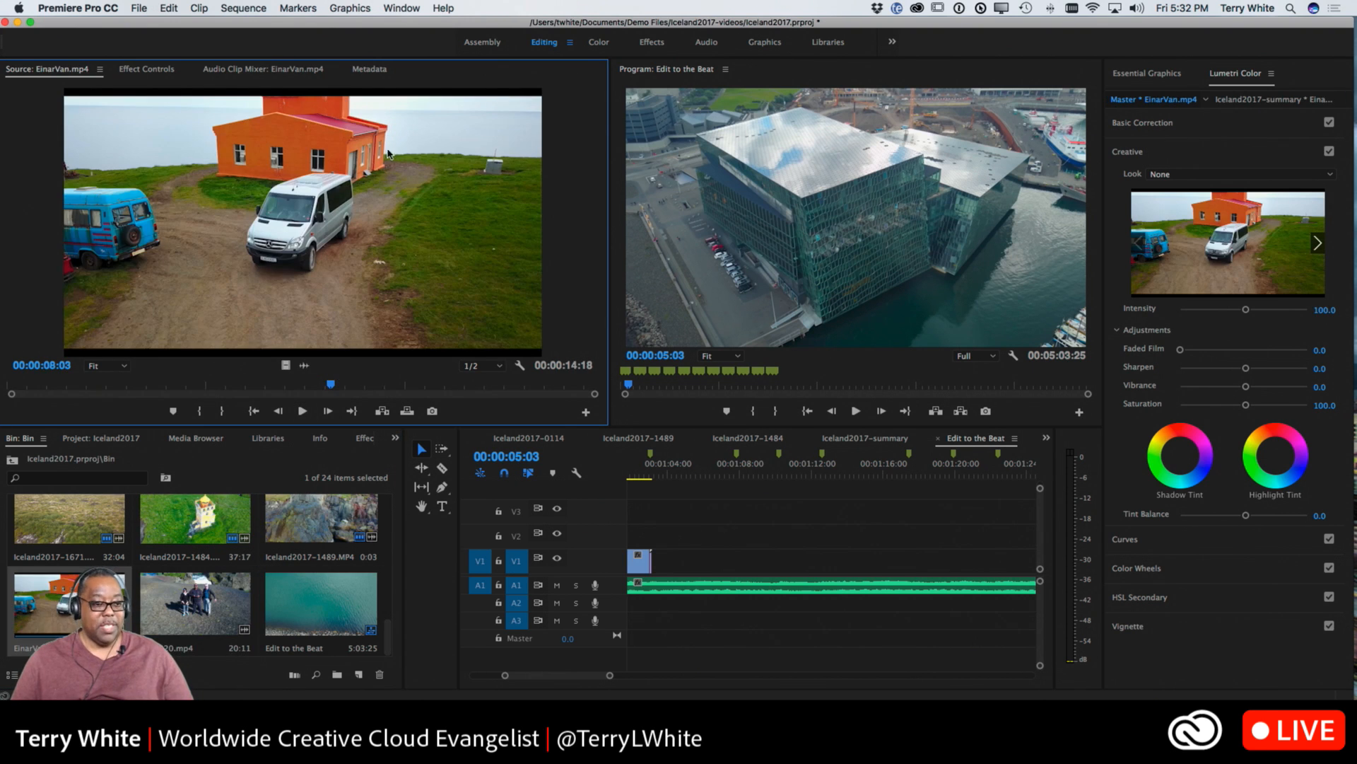
{"action": "left_click_drag", "start_coordinate": [330, 386], "coordinate": [2, 400]}
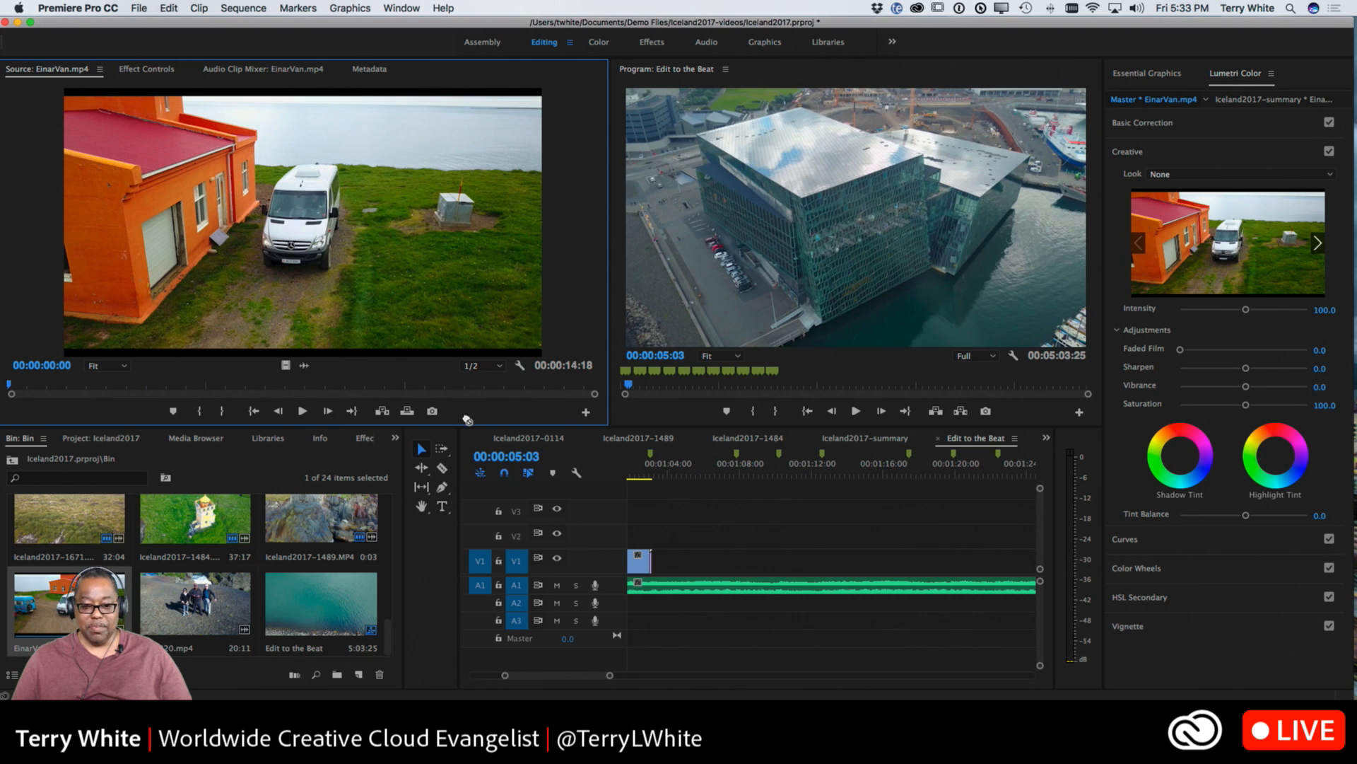
{"action": "left_click_drag", "start_coordinate": [467, 419], "coordinate": [267, 267]}
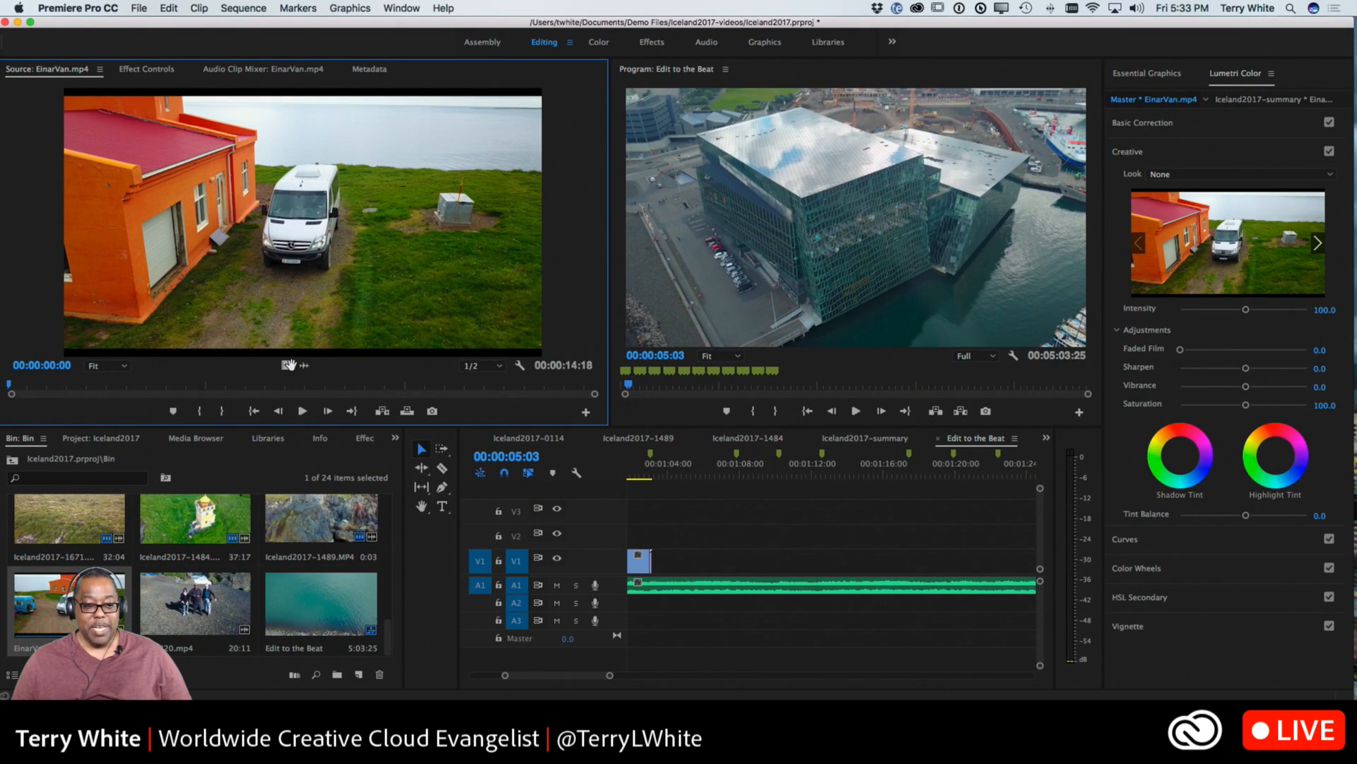
{"action": "left_click_drag", "start_coordinate": [288, 364], "coordinate": [661, 559]}
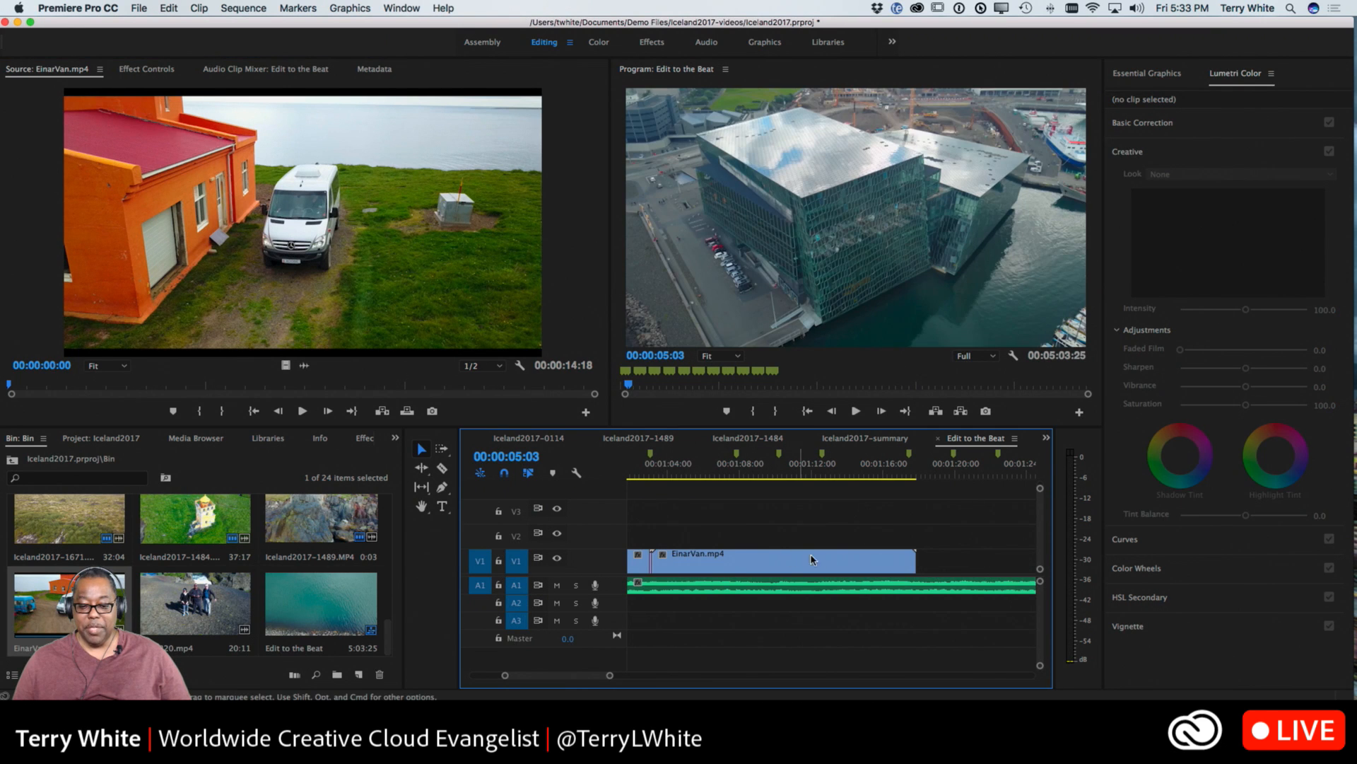
{"action": "left_click_drag", "start_coordinate": [912, 562], "coordinate": [733, 563]}
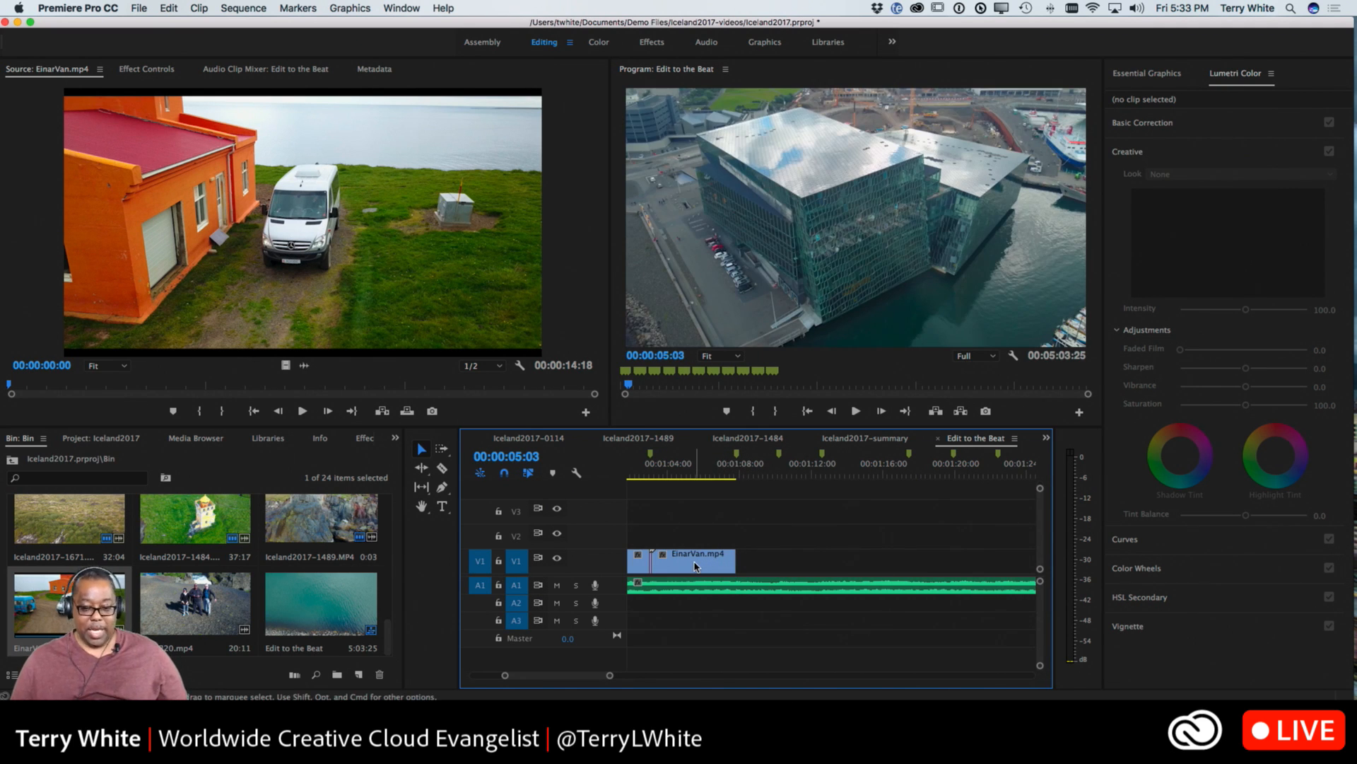
Duplicate EinarVan.mp4 twice on V1, trim each copy to its next beat marker, and view the last copy at 00:01:10:28
{"action": "left_click_drag", "start_coordinate": [695, 565], "coordinate": [777, 560]}
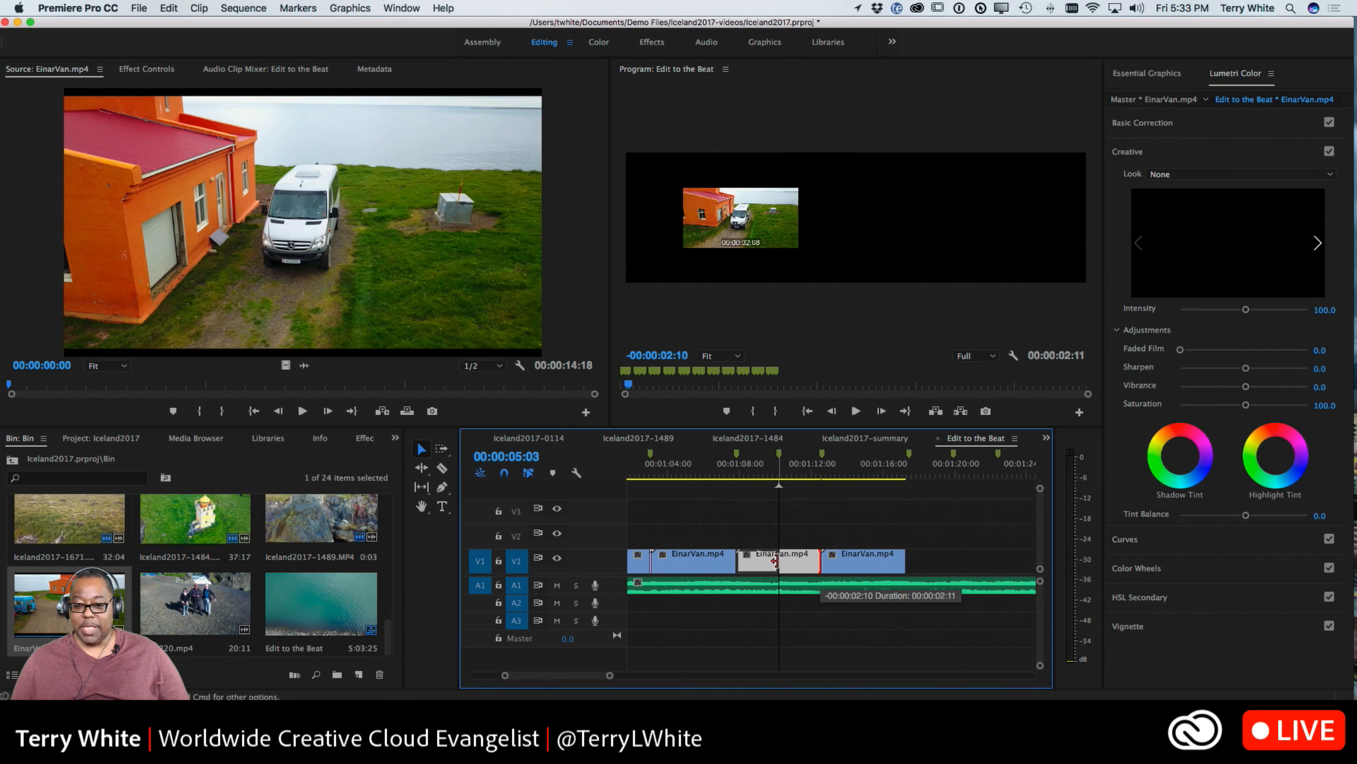
{"action": "left_click_drag", "start_coordinate": [776, 560], "coordinate": [820, 560]}
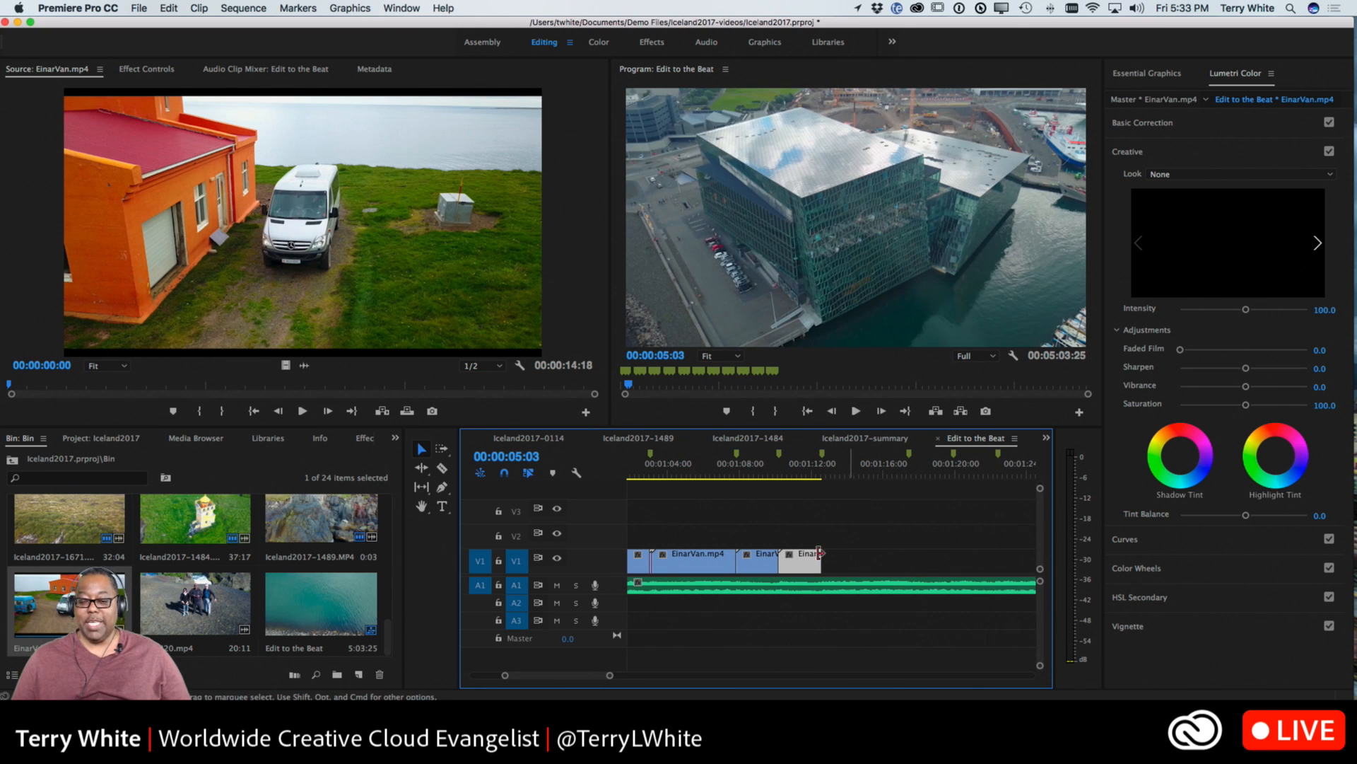
{"action": "left_click", "coordinate": [796, 467]}
{"action": "left_click_drag", "start_coordinate": [796, 468], "coordinate": [792, 469]}
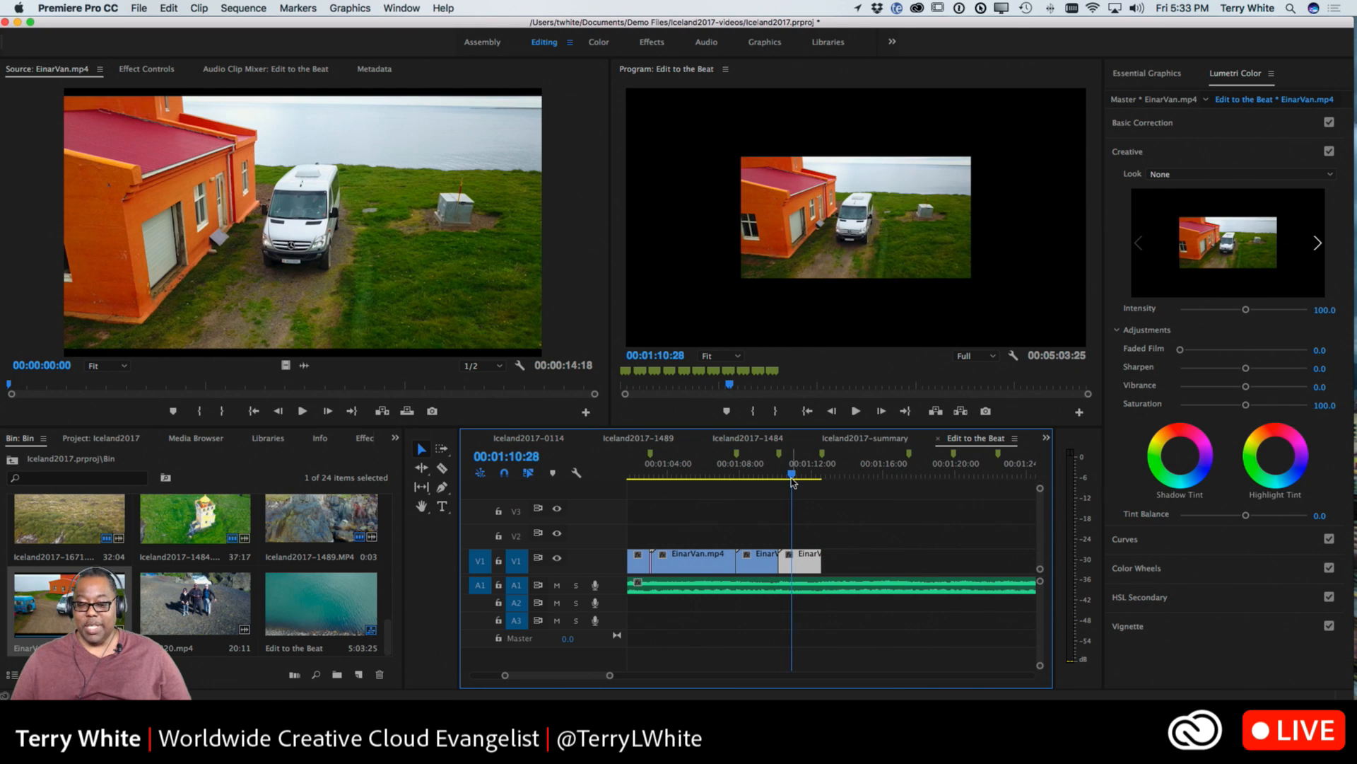
Scale all three EinarVan.mp4 clips on V1 to the frame size
{"action": "left_click", "coordinate": [678, 560]}
{"action": "right_click", "coordinate": [677, 561]}
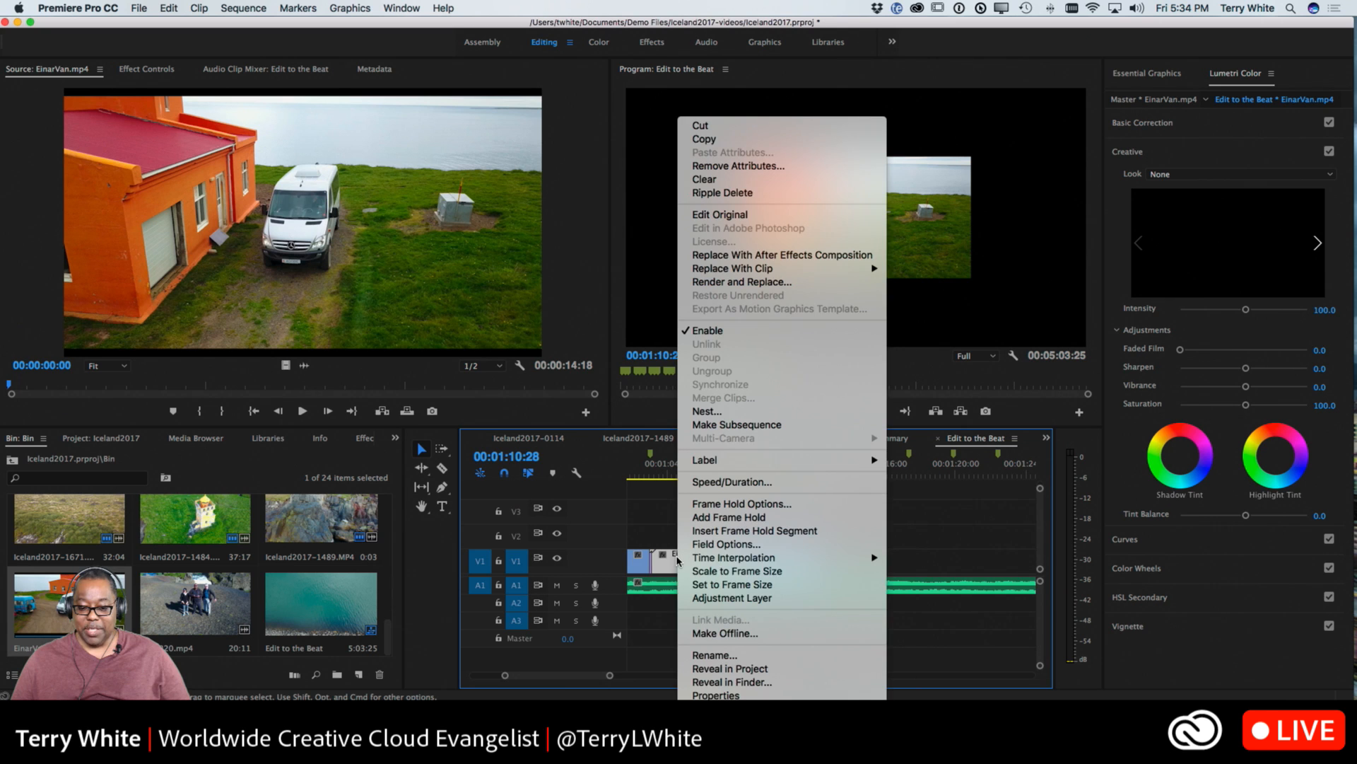
{"action": "left_click", "coordinate": [710, 571]}
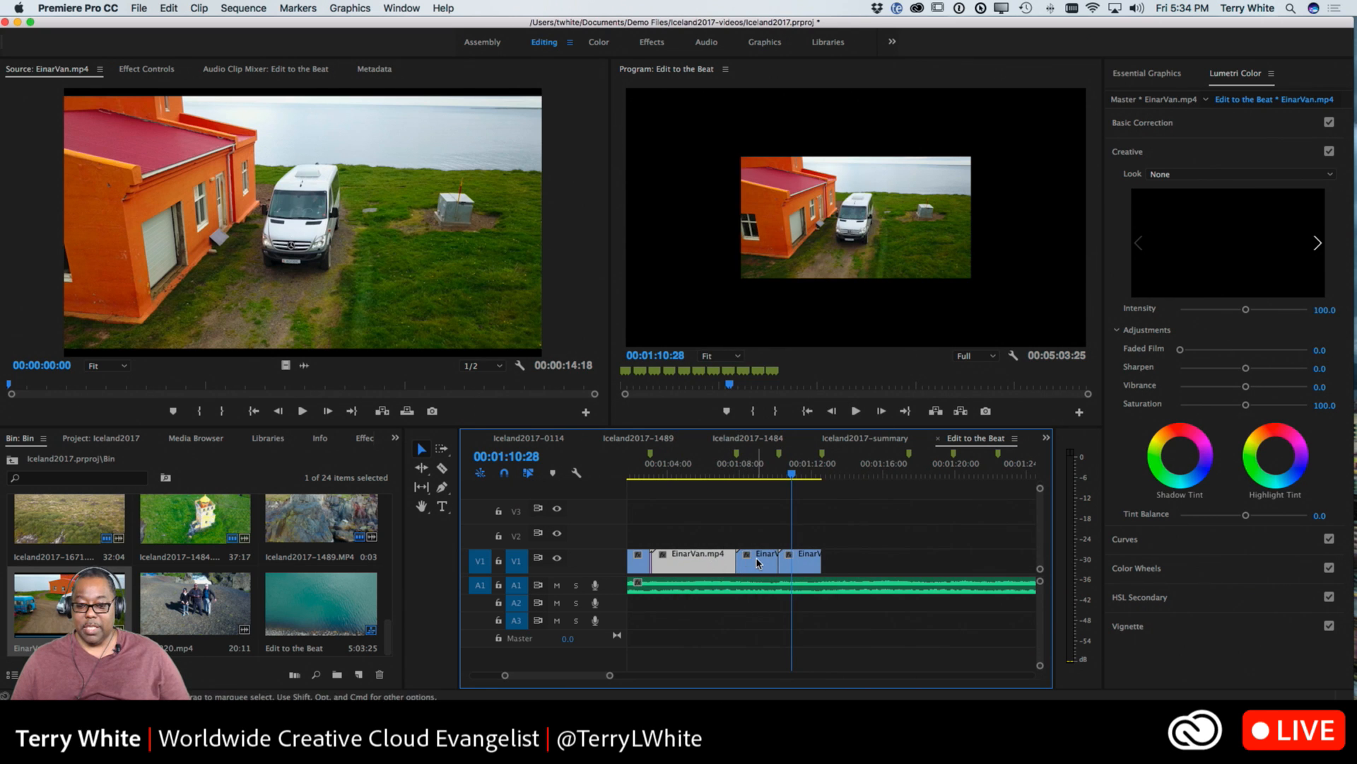
{"action": "left_click", "coordinate": [755, 562]}
{"action": "right_click", "coordinate": [758, 562]}
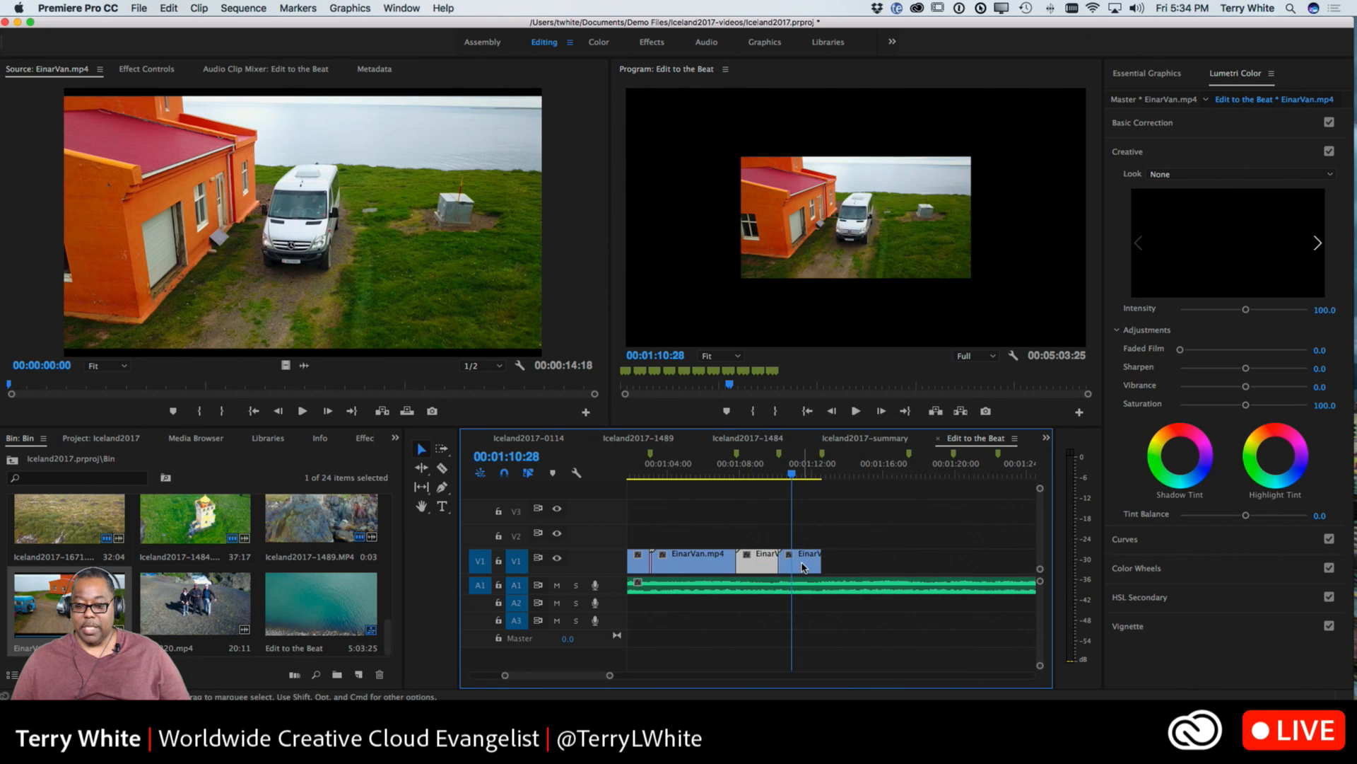
{"action": "right_click", "coordinate": [803, 566]}
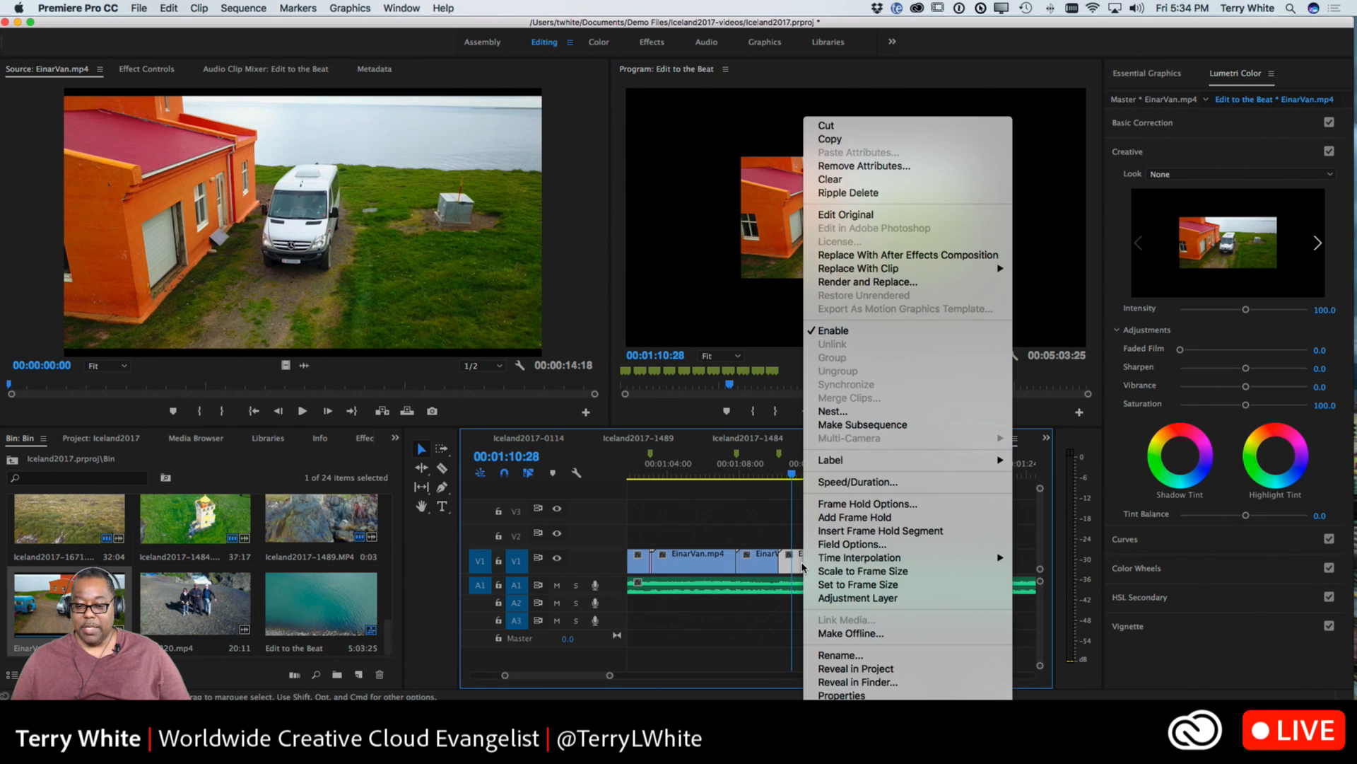
{"action": "left_click", "coordinate": [848, 571]}
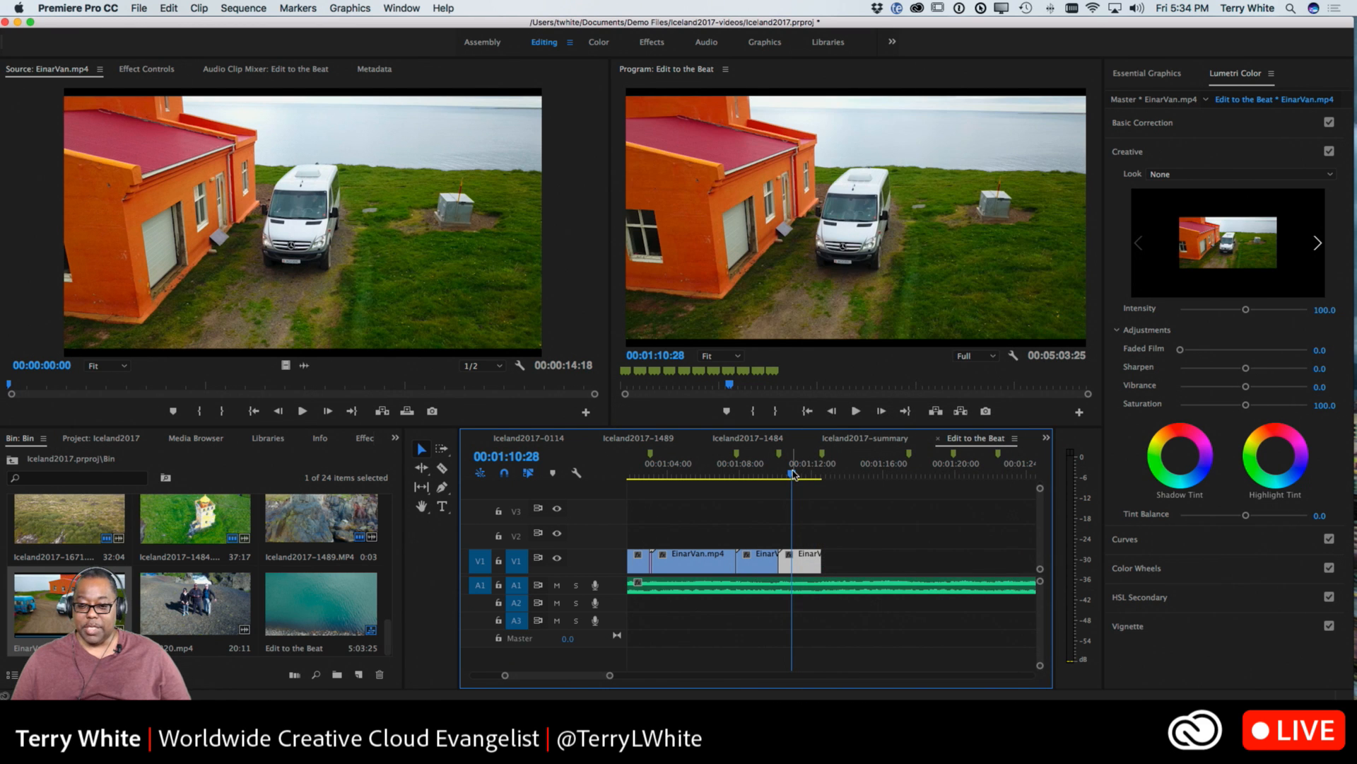
Slip the middle EinarVan.mp4 clip on V1 so that it shows a later part of its footage
{"action": "left_click_drag", "start_coordinate": [793, 475], "coordinate": [735, 494]}
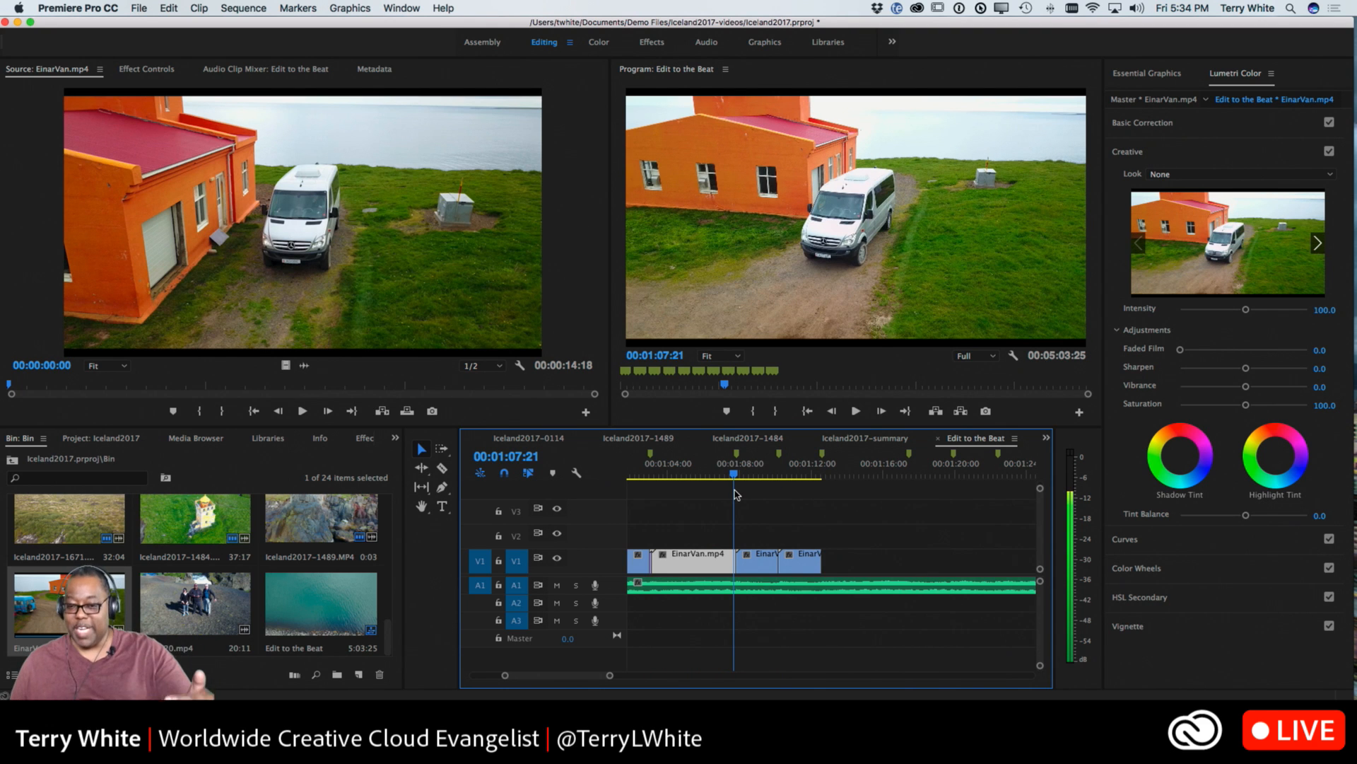
{"action": "left_click_drag", "start_coordinate": [735, 494], "coordinate": [742, 494]}
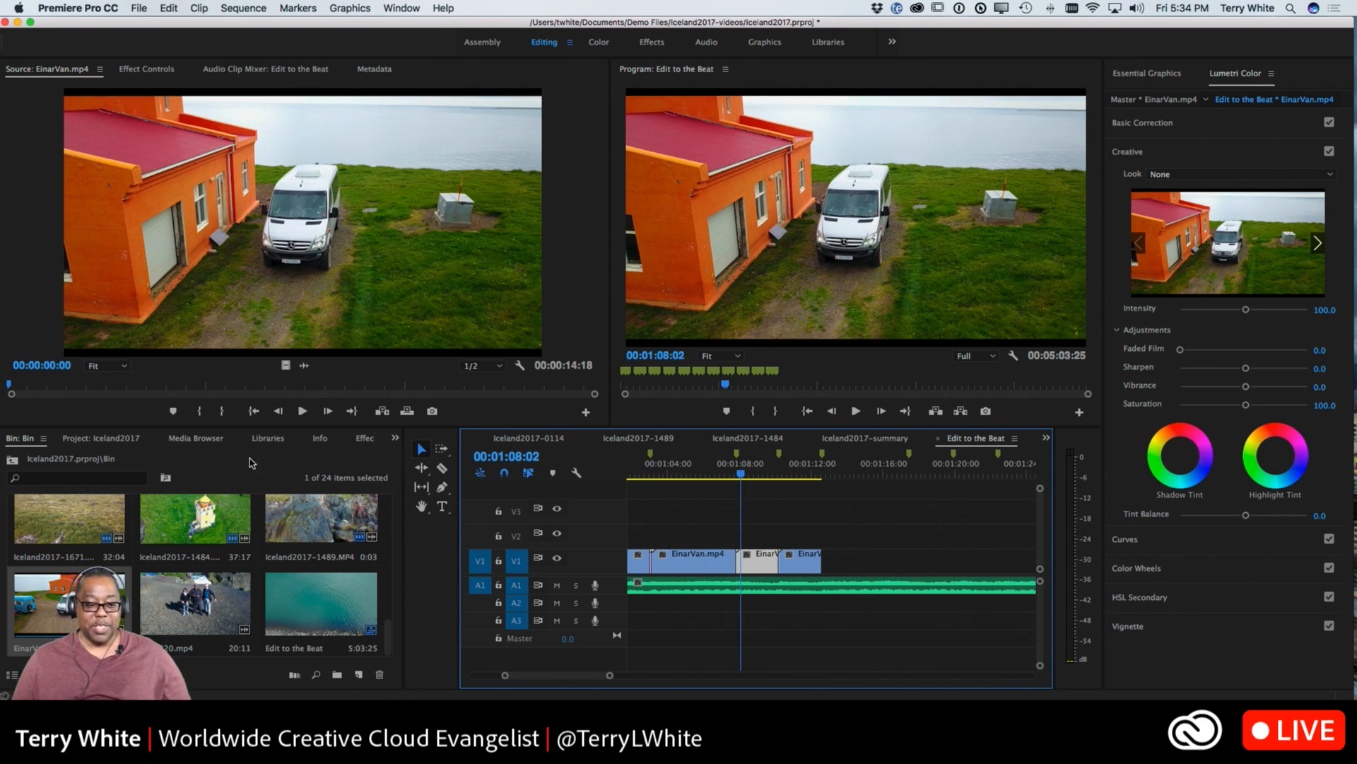
{"action": "left_click", "coordinate": [422, 487]}
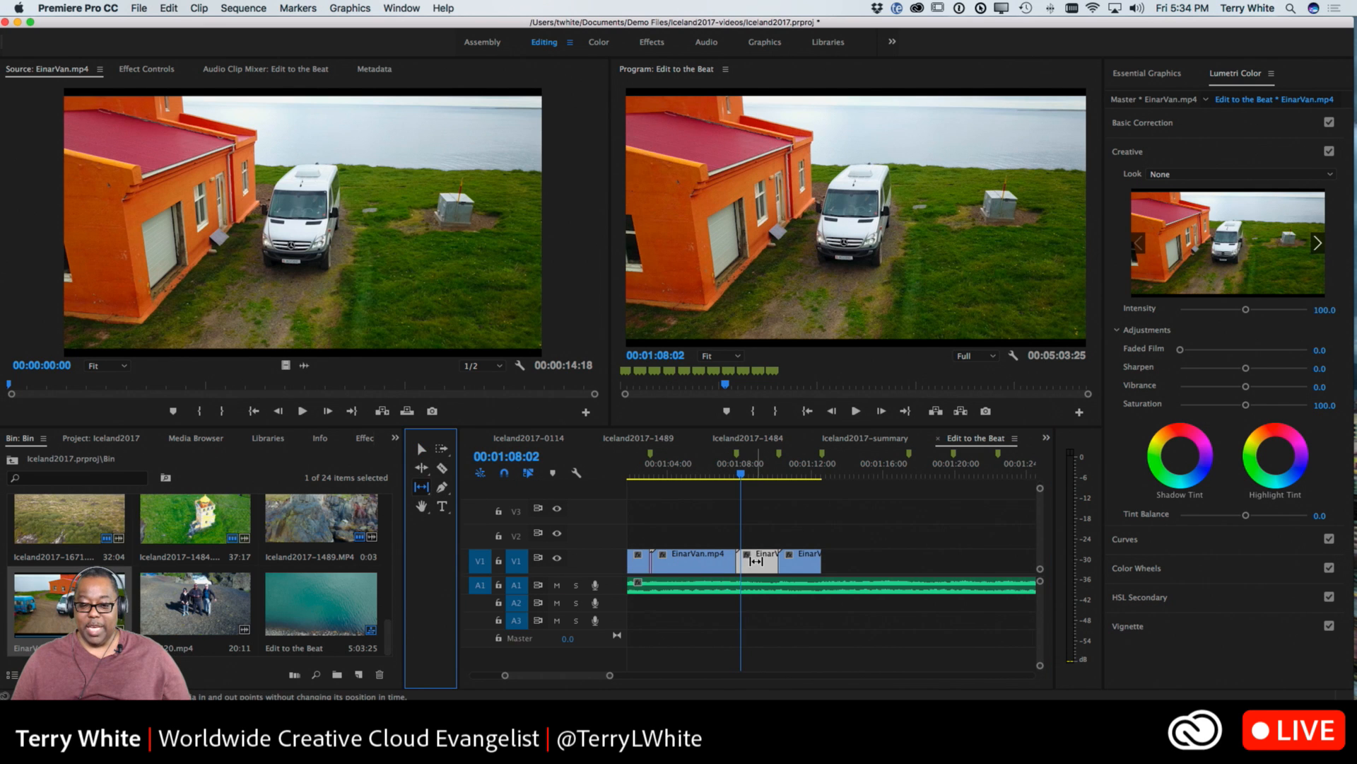
{"action": "left_click_drag", "start_coordinate": [756, 560], "coordinate": [752, 562]}
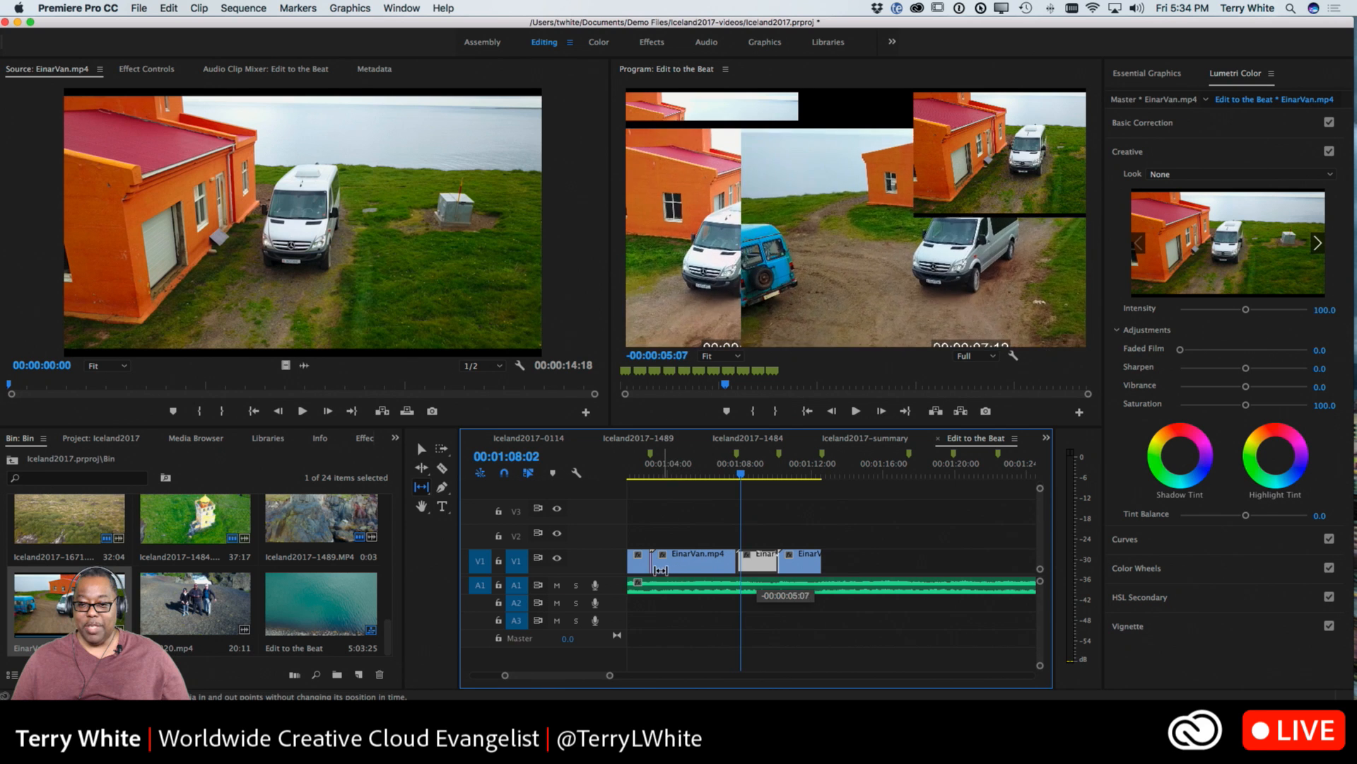
{"action": "left_click_drag", "start_coordinate": [661, 569], "coordinate": [656, 570]}
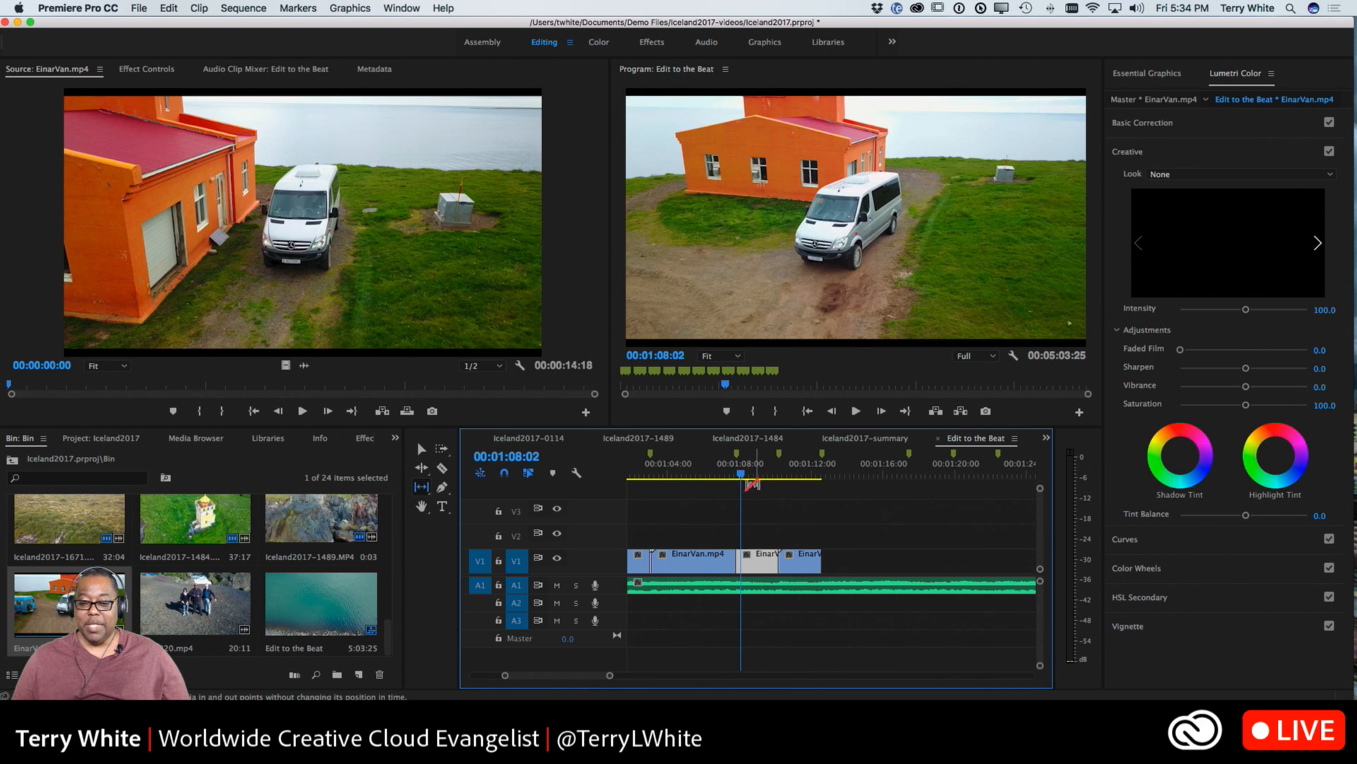
{"action": "mouse_move", "coordinate": [742, 485]}
{"action": "left_mouse_down"}
{"action": "mouse_move", "coordinate": [689, 486]}
{"action": "mouse_move", "coordinate": [741, 486]}
{"action": "left_mouse_up"}
{"action": "left_click_drag", "start_coordinate": [757, 563], "coordinate": [714, 571]}
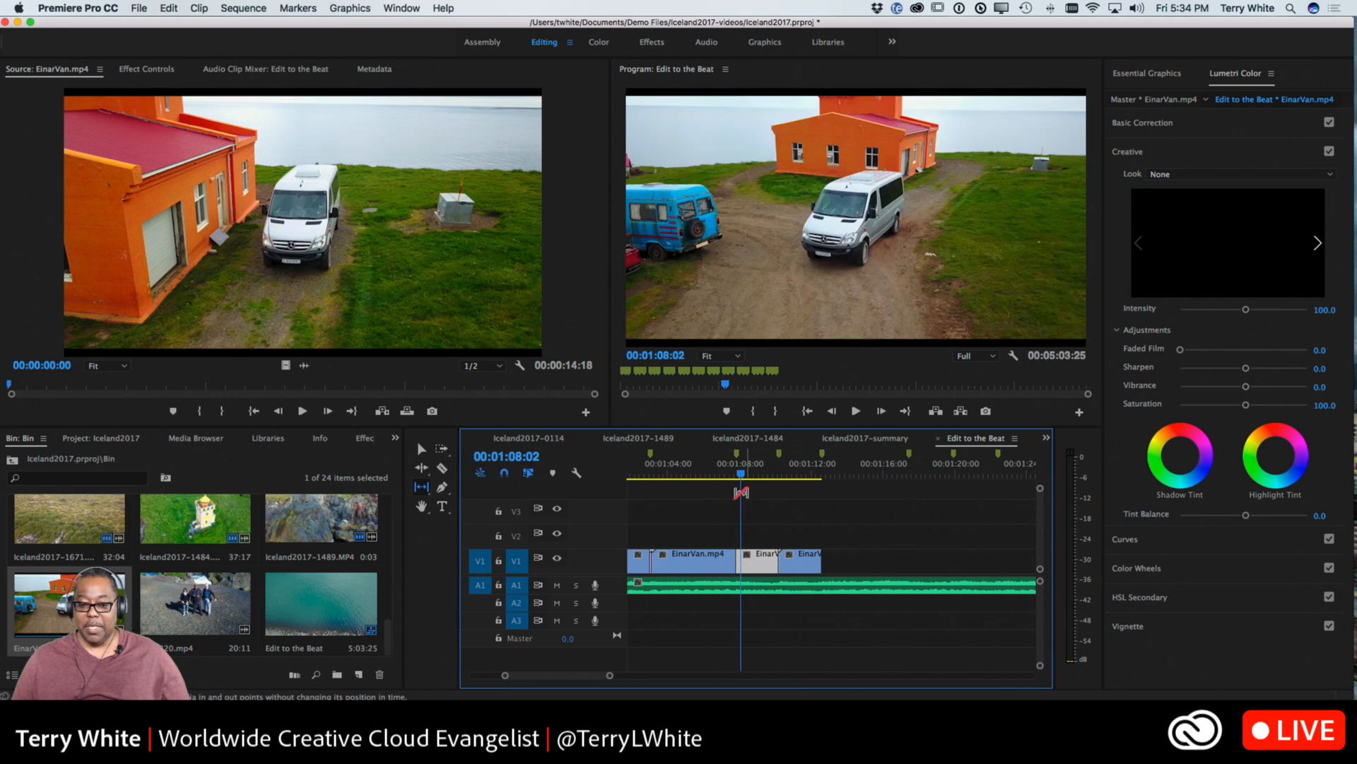
Slip the last EinarVan.mp4 clip on V1 by about -00:00:12:11, to the end of its source footage
{"action": "left_click", "coordinate": [670, 476]}
{"action": "left_click_drag", "start_coordinate": [684, 492], "coordinate": [790, 488]}
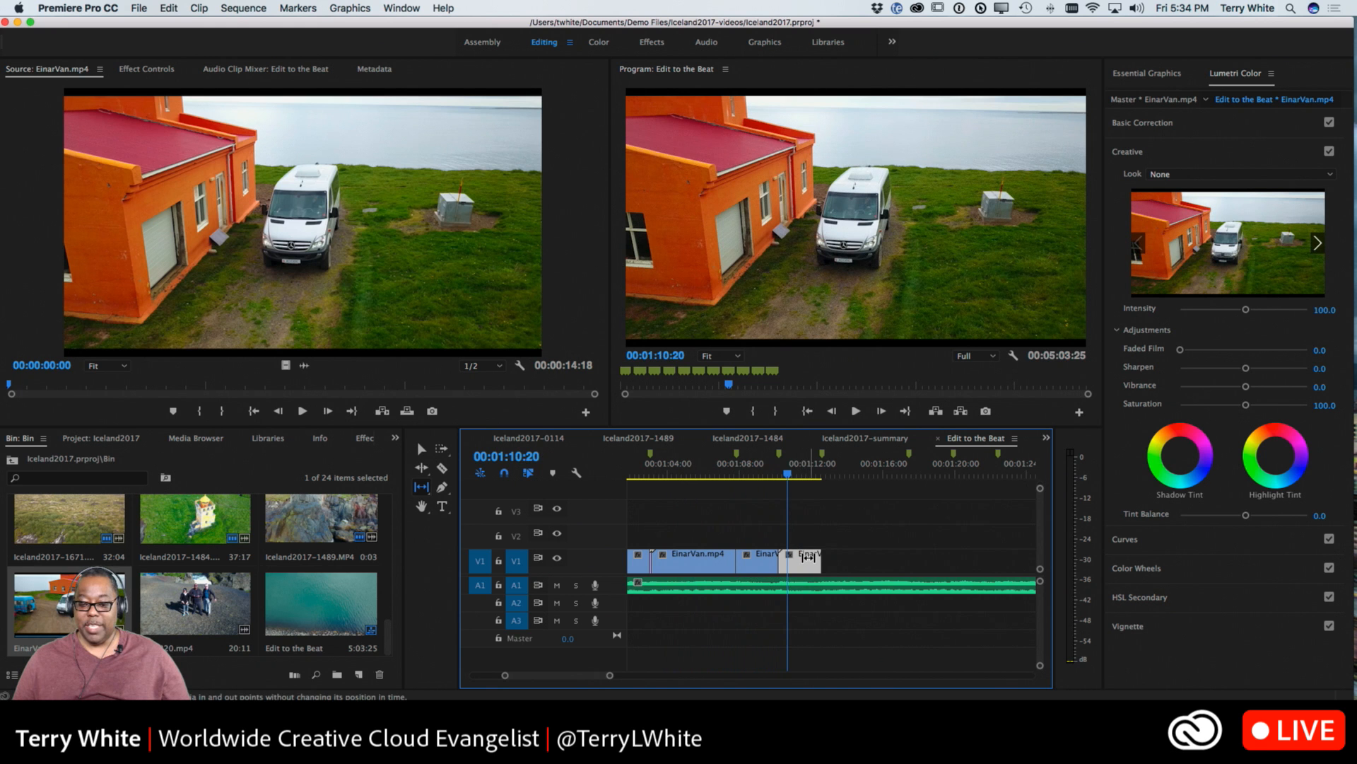
{"action": "left_click_drag", "start_coordinate": [807, 561], "coordinate": [794, 565]}
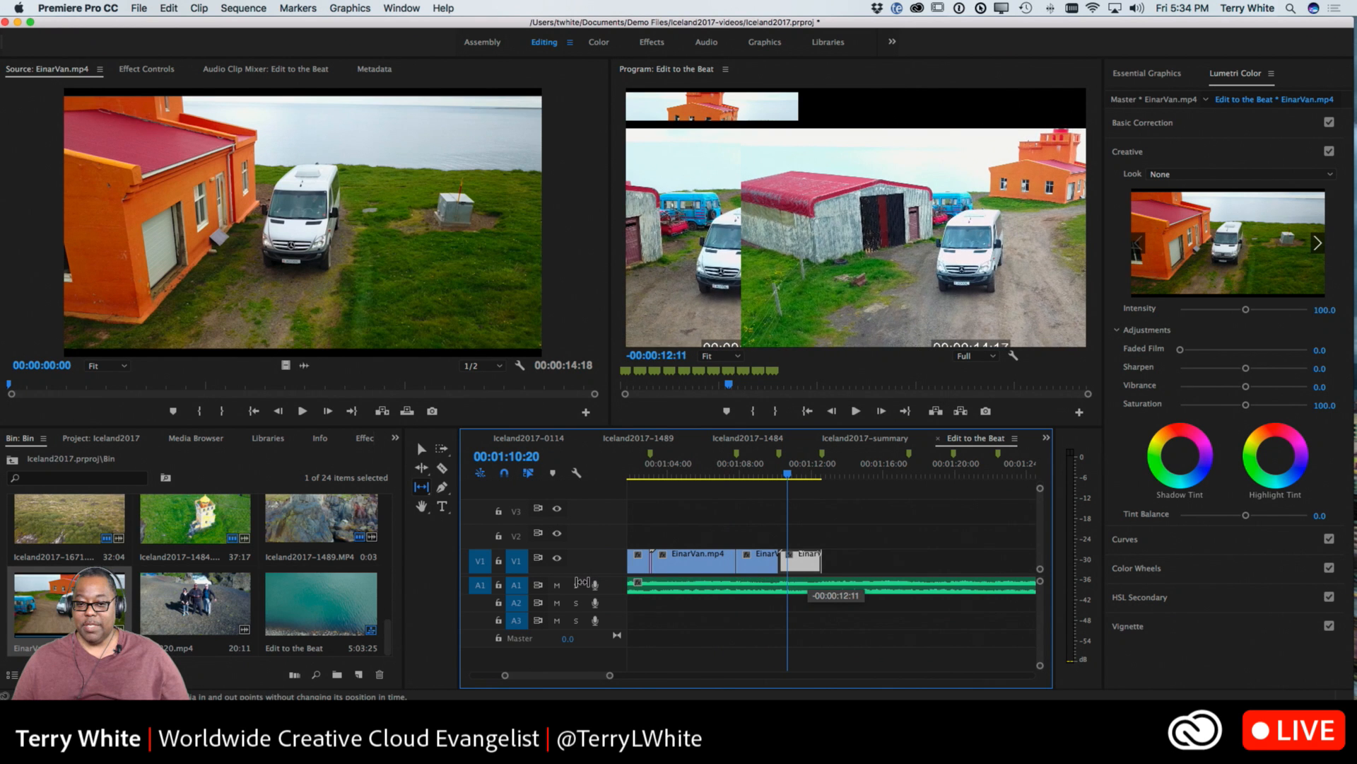
{"action": "left_click_drag", "start_coordinate": [570, 584], "coordinate": [570, 584]}
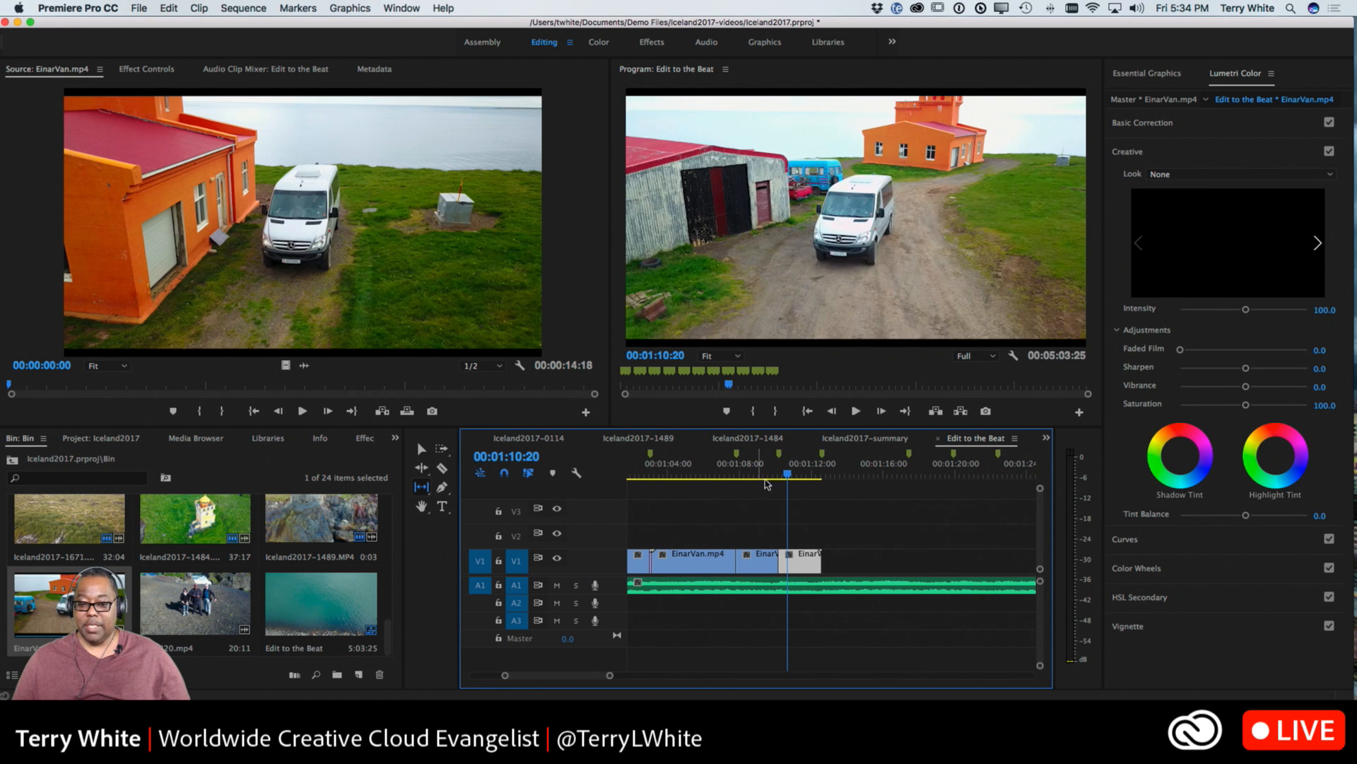
Play the sequence from just before the first EinarVan.mp4 clip to past the end of the last one
{"action": "left_click_drag", "start_coordinate": [788, 476], "coordinate": [640, 485]}
{"action": "key", "text": "space"}
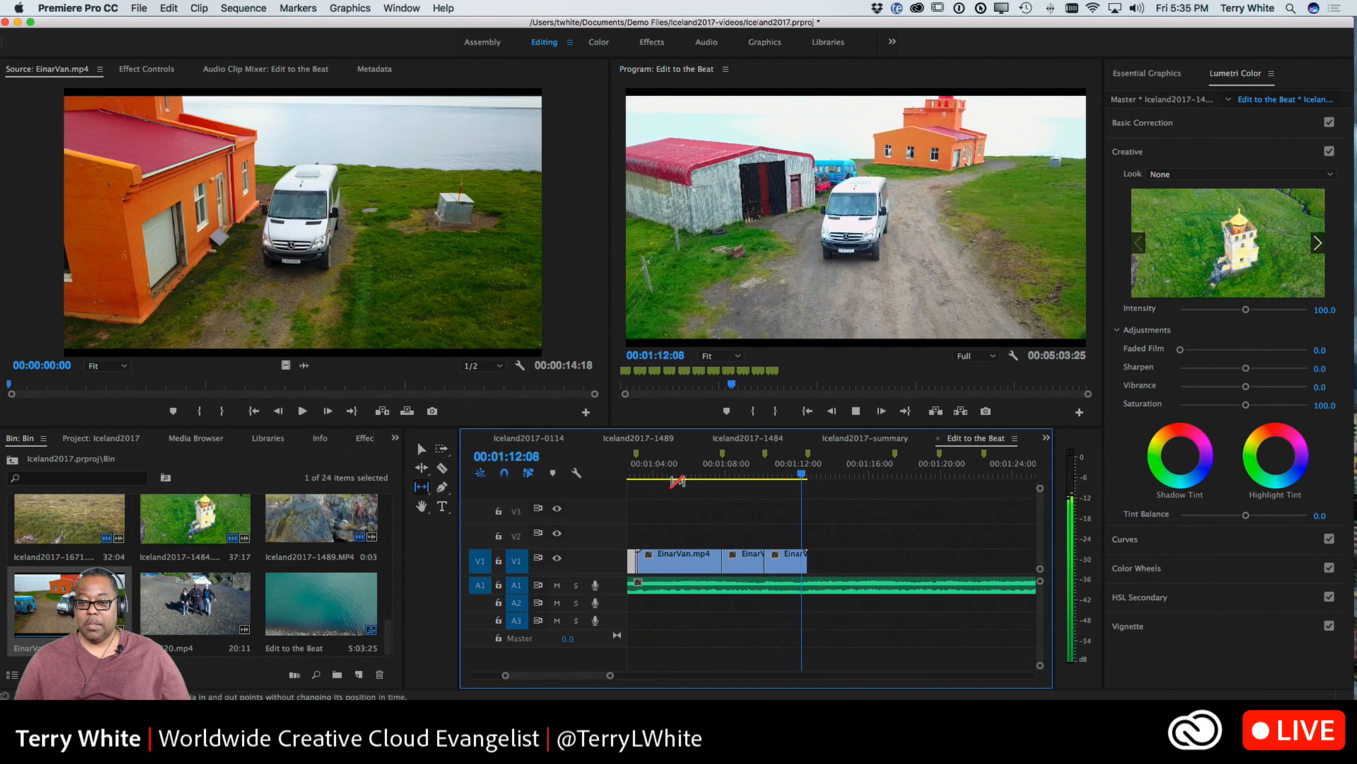
{"action": "key", "text": "space"}
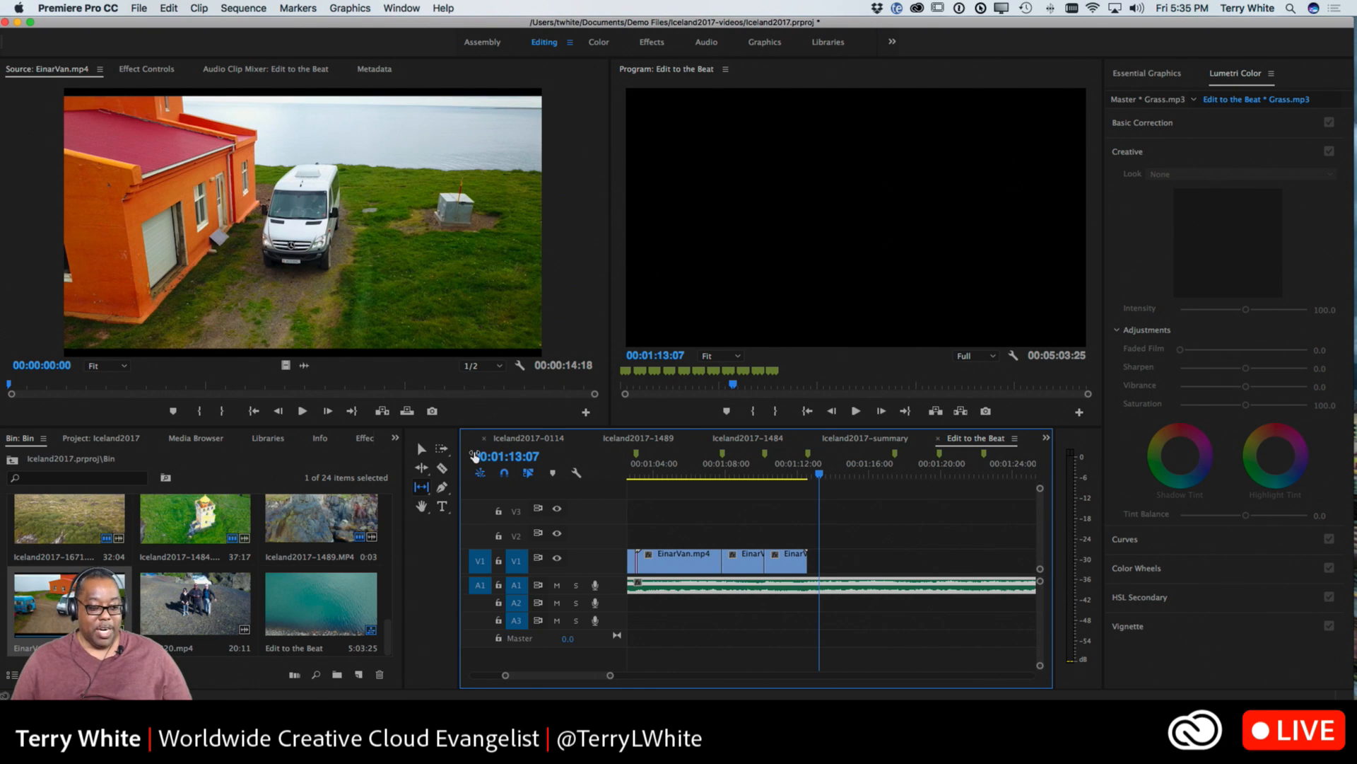
Set an In point at 00:00:00:25 in DJI_0220.mp4 and add only its video to V1, leaving a gap after the last EinarVan.mp4 clip
{"action": "double_click", "coordinate": [225, 598]}
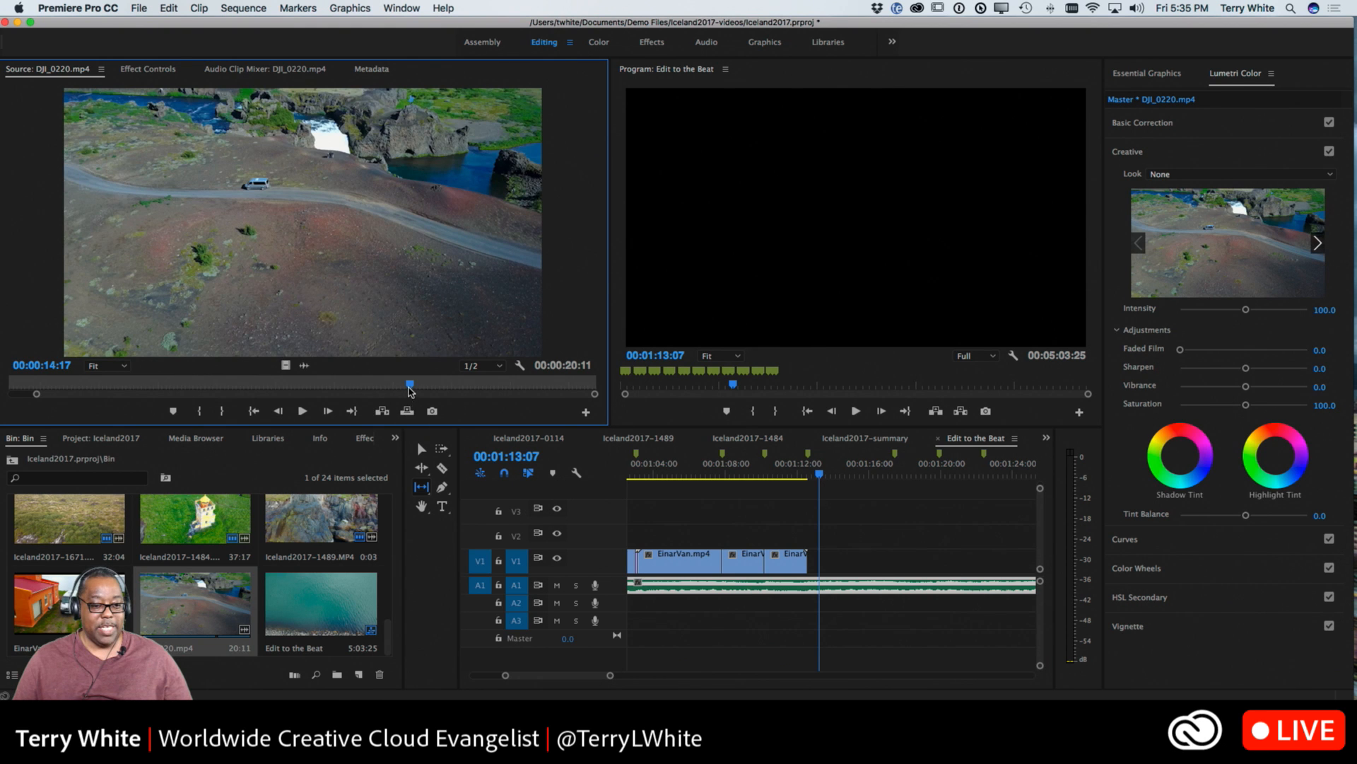
{"action": "left_click_drag", "start_coordinate": [410, 391], "coordinate": [31, 410]}
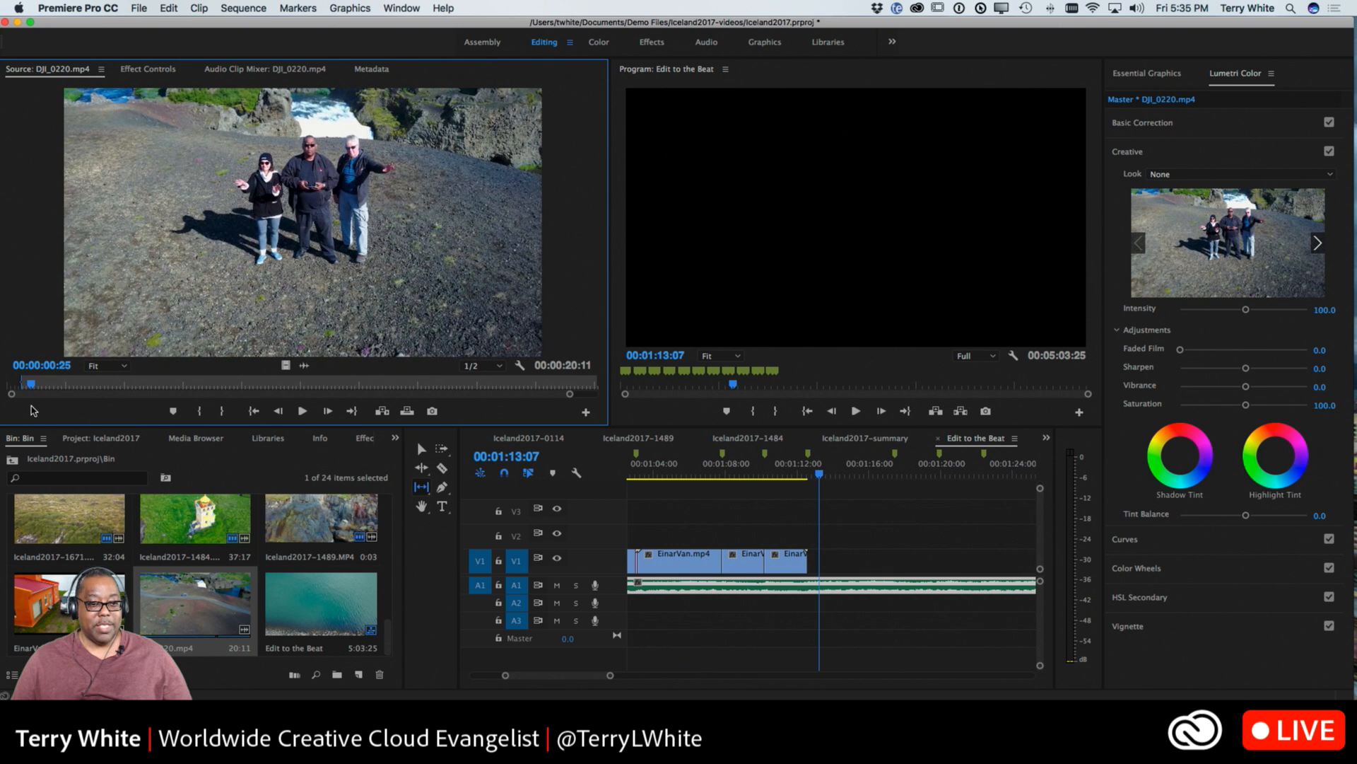
{"action": "left_click", "coordinate": [201, 413]}
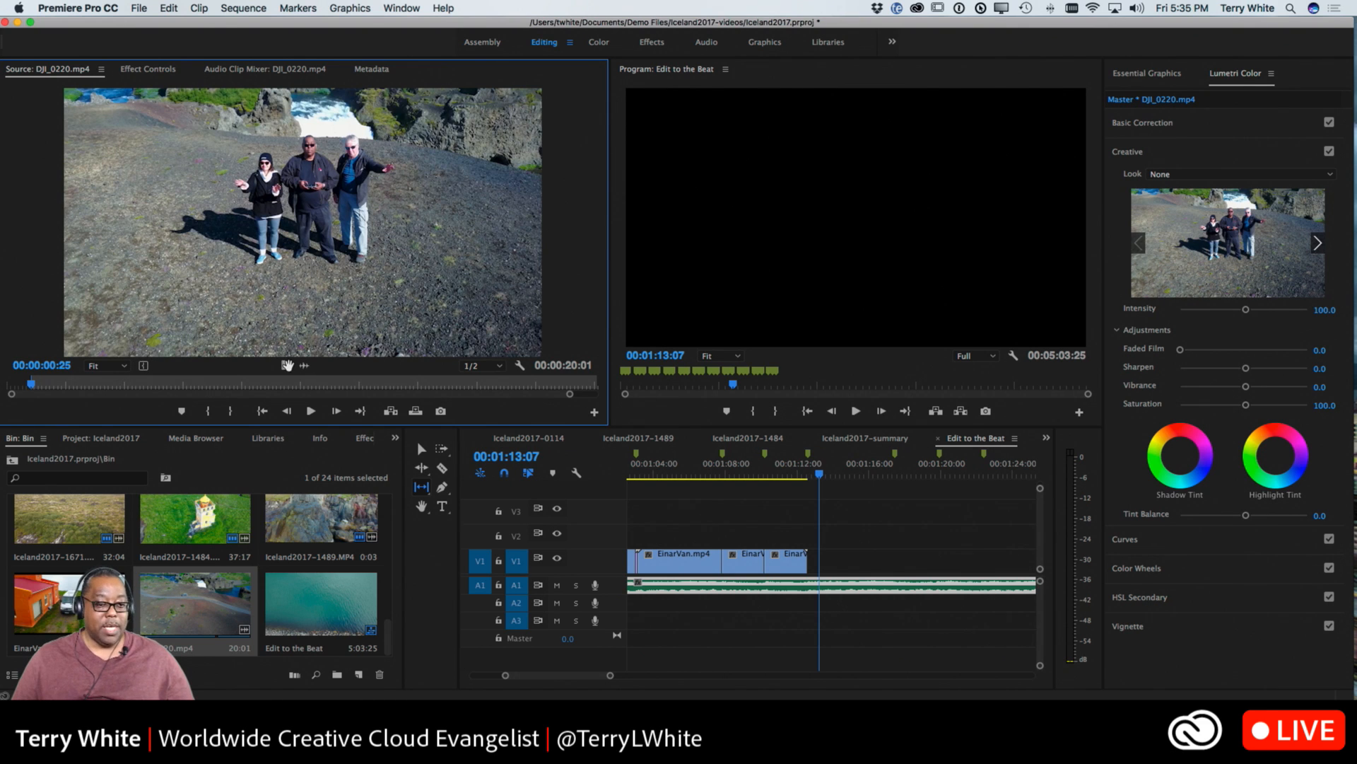
{"action": "left_click_drag", "start_coordinate": [287, 365], "coordinate": [864, 557]}
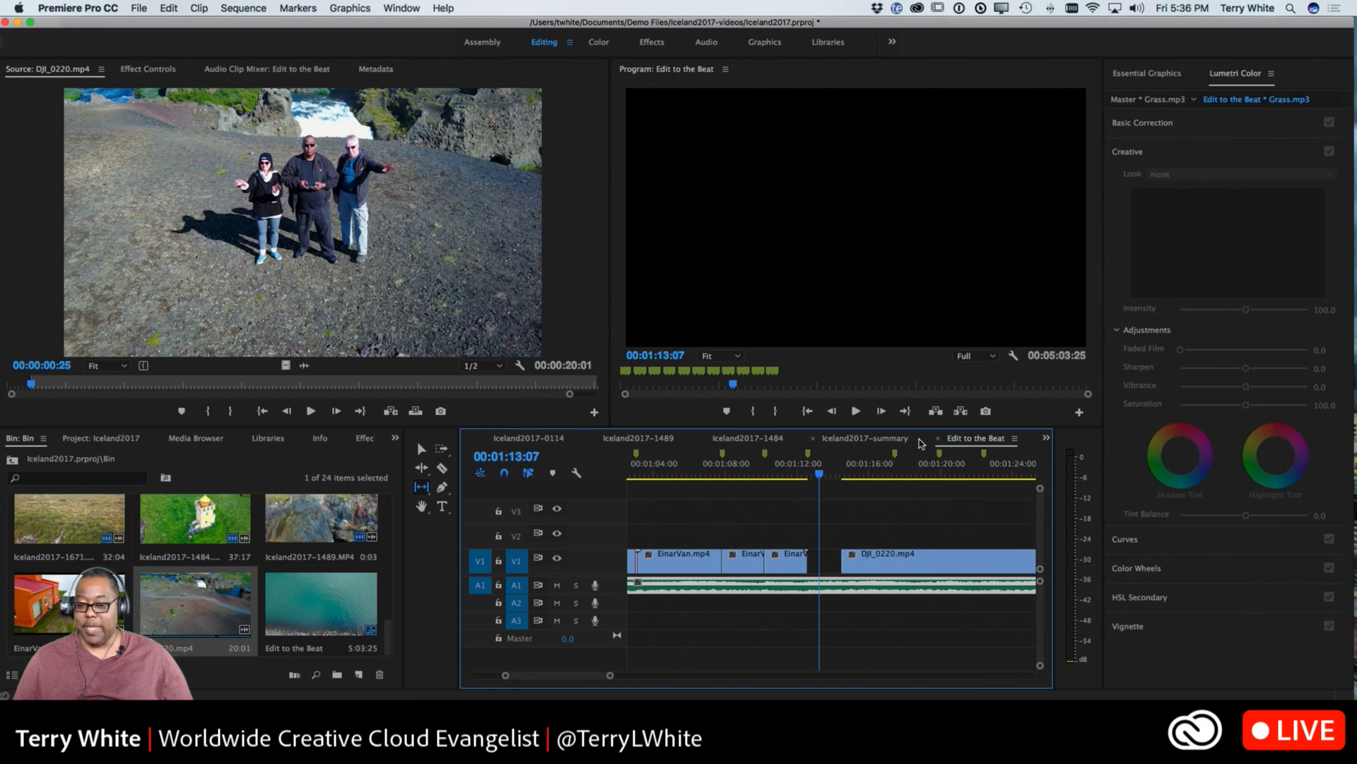
Switch to the Iceland2017-summary sequence and play it from about 00:03:20:00 through to its end
{"action": "left_click", "coordinate": [892, 444]}
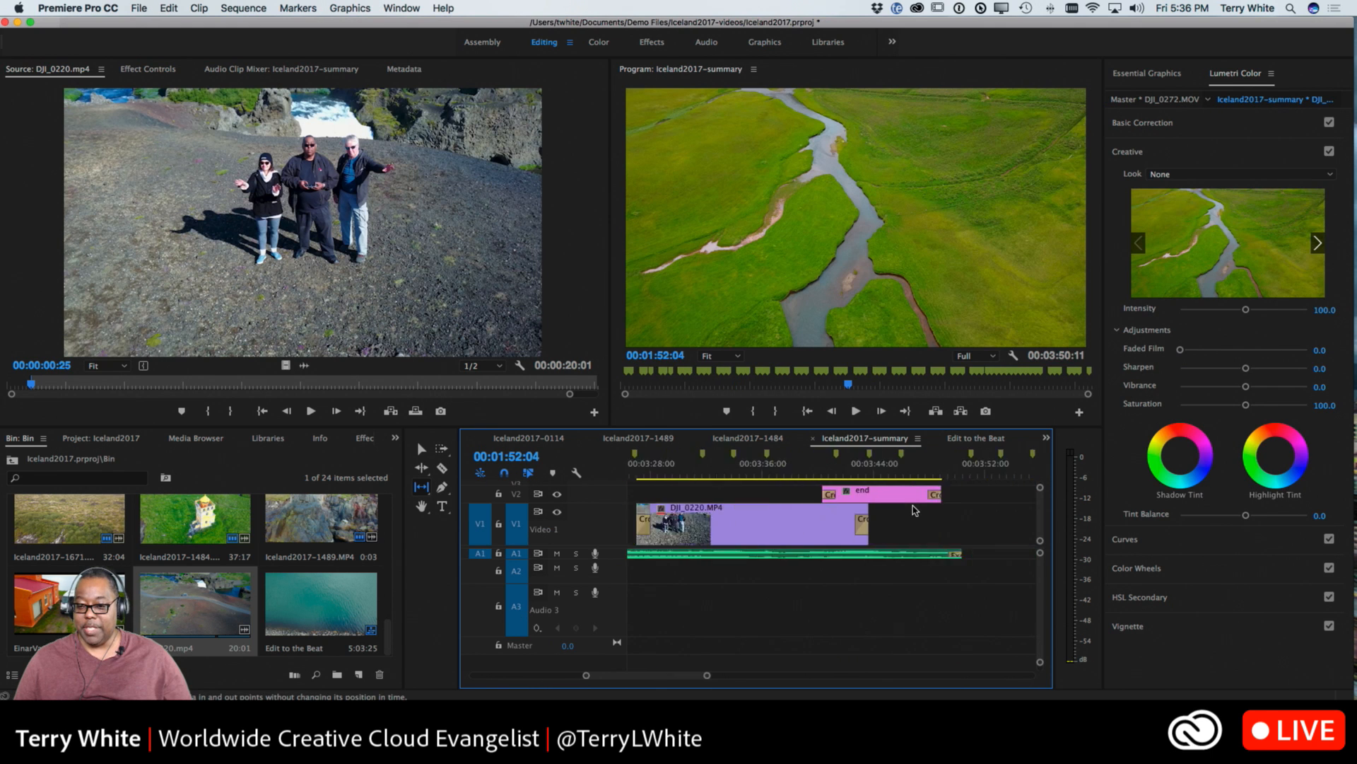
{"action": "scroll", "coordinate": [915, 510], "scroll_direction": "up", "scroll_amount": 5}
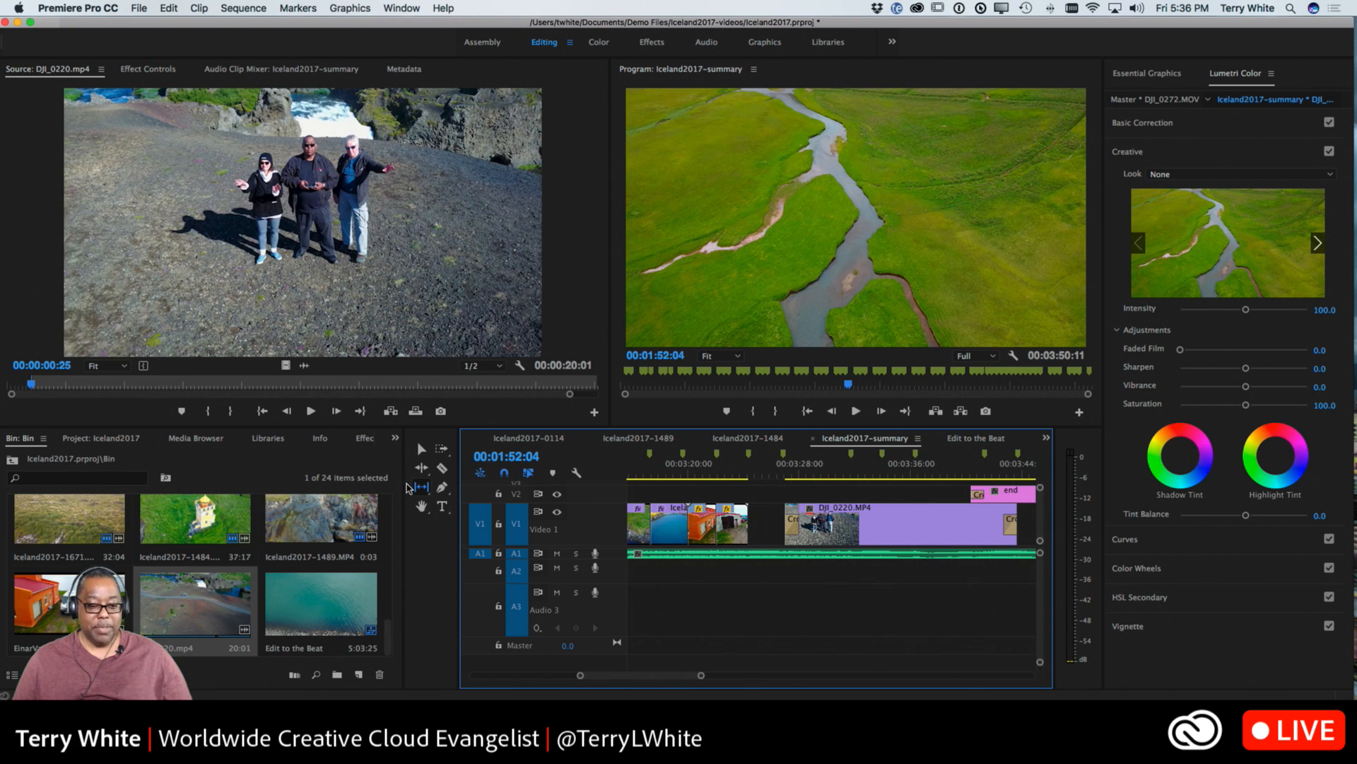
{"action": "left_click", "coordinate": [420, 450]}
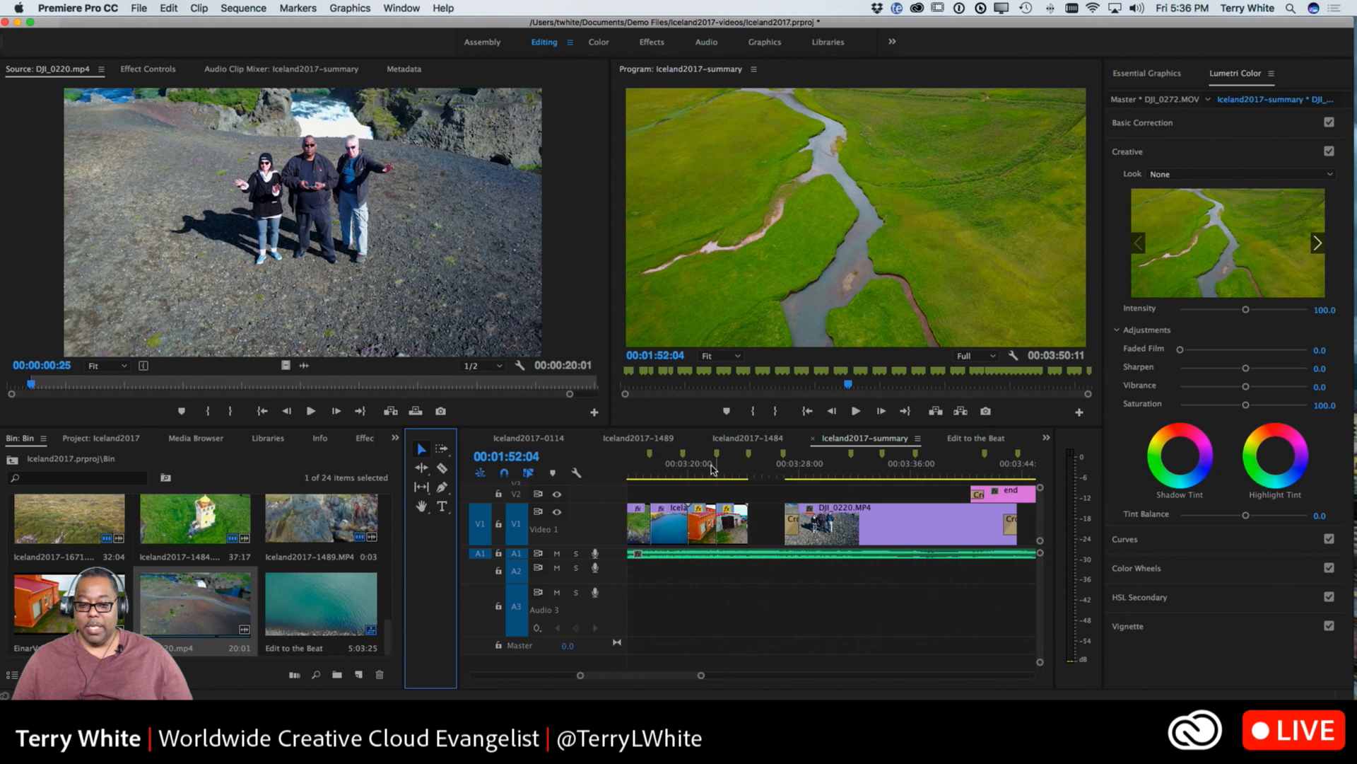
{"action": "left_click", "coordinate": [692, 471]}
{"action": "key", "text": "space"}
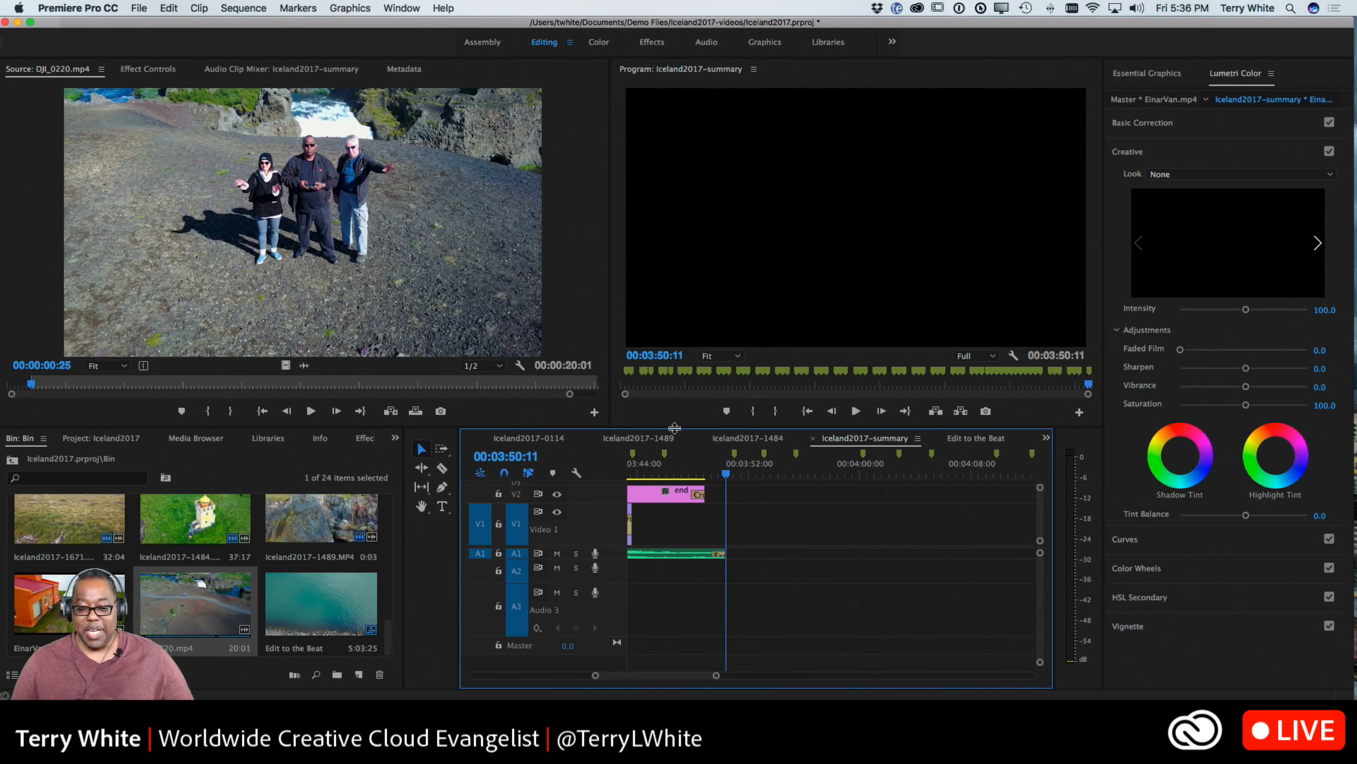
Examine the clip arrangement along the Iceland2017-summary timeline and replay the closing seconds with the end title
{"action": "scroll", "coordinate": [741, 556], "scroll_direction": "up", "scroll_amount": 10}
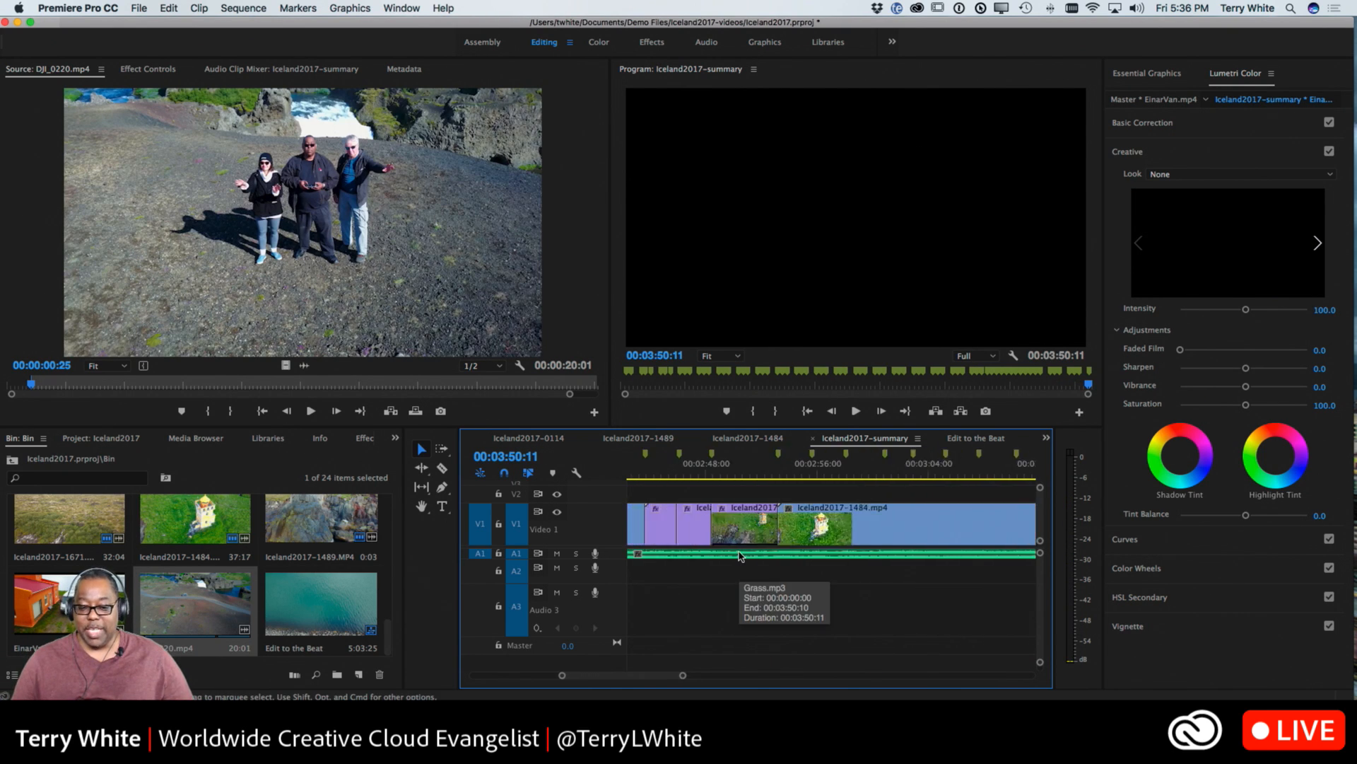
{"action": "scroll", "coordinate": [740, 556], "scroll_direction": "up", "scroll_amount": 10}
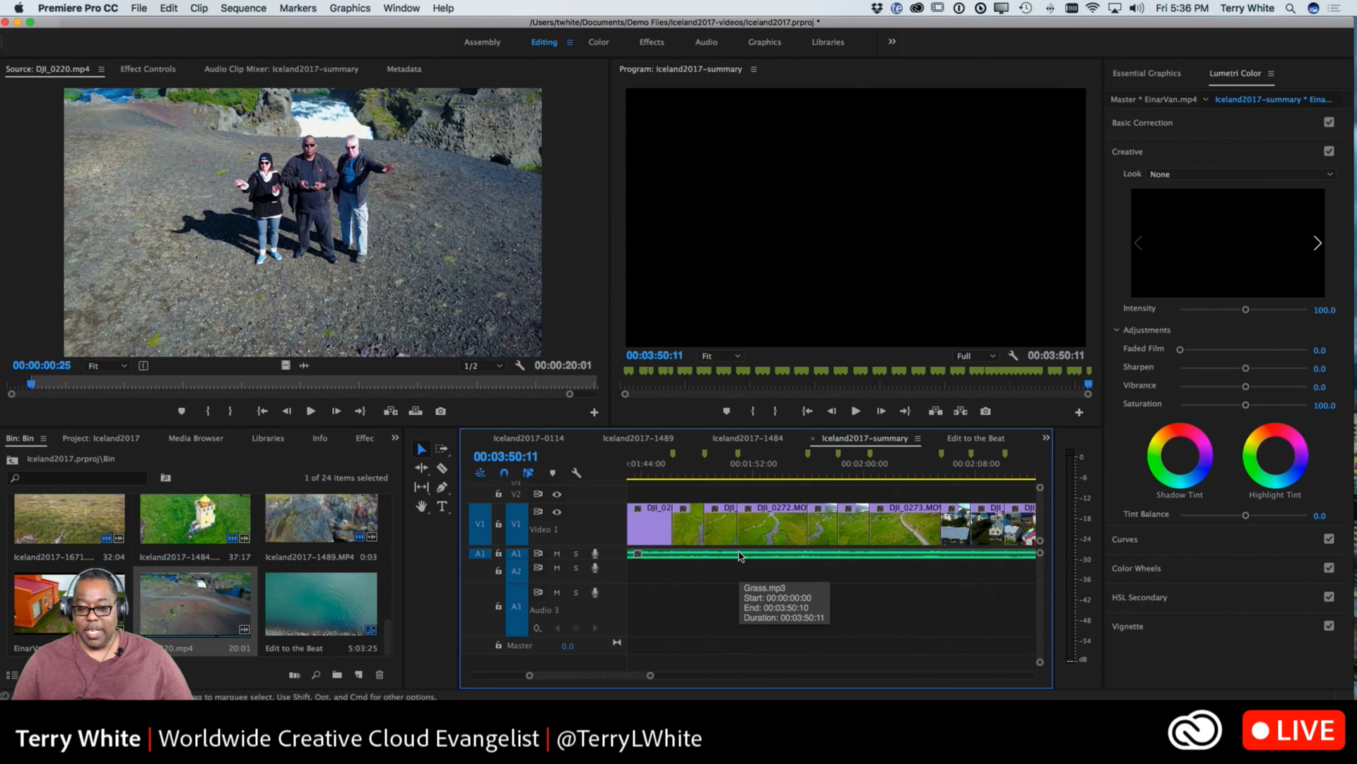
{"action": "scroll", "coordinate": [740, 556], "scroll_direction": "up", "scroll_amount": 10}
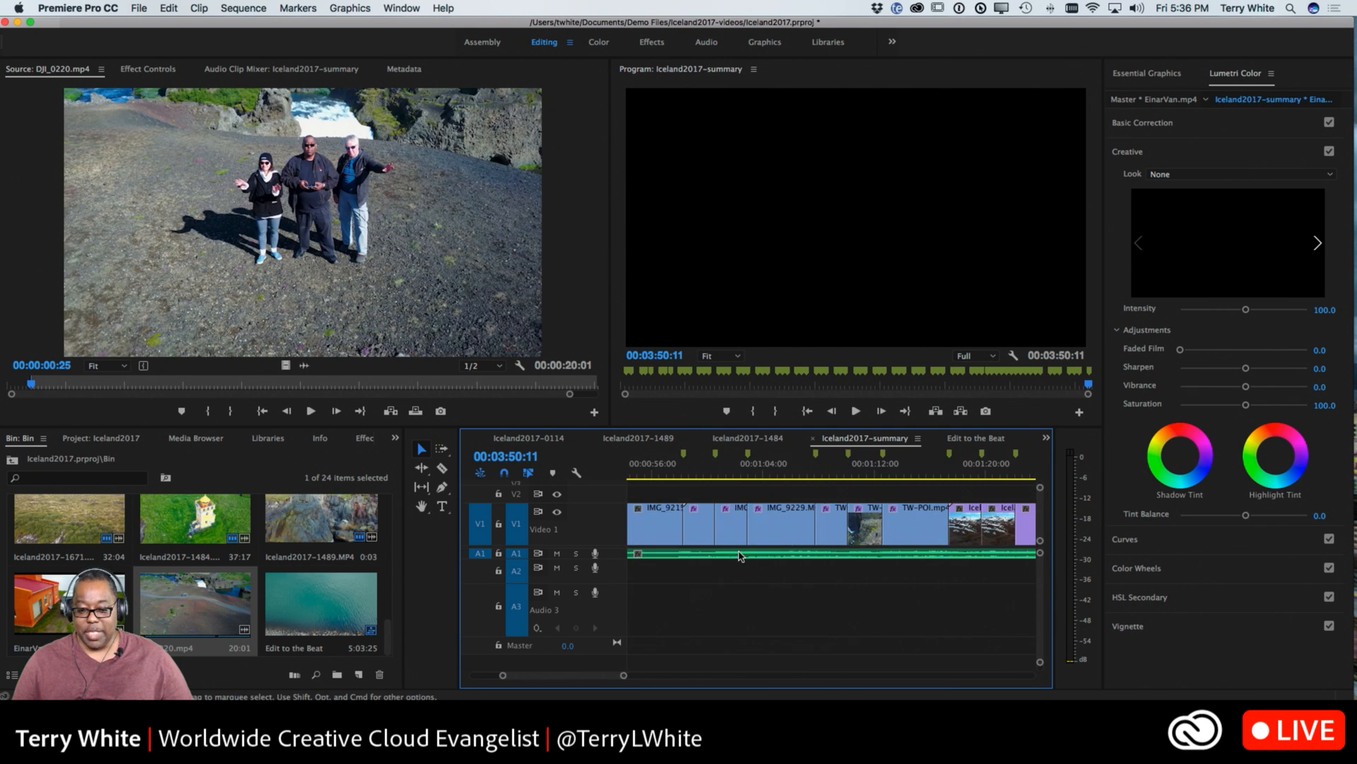
{"action": "scroll", "coordinate": [740, 556], "scroll_direction": "down", "scroll_amount": 20}
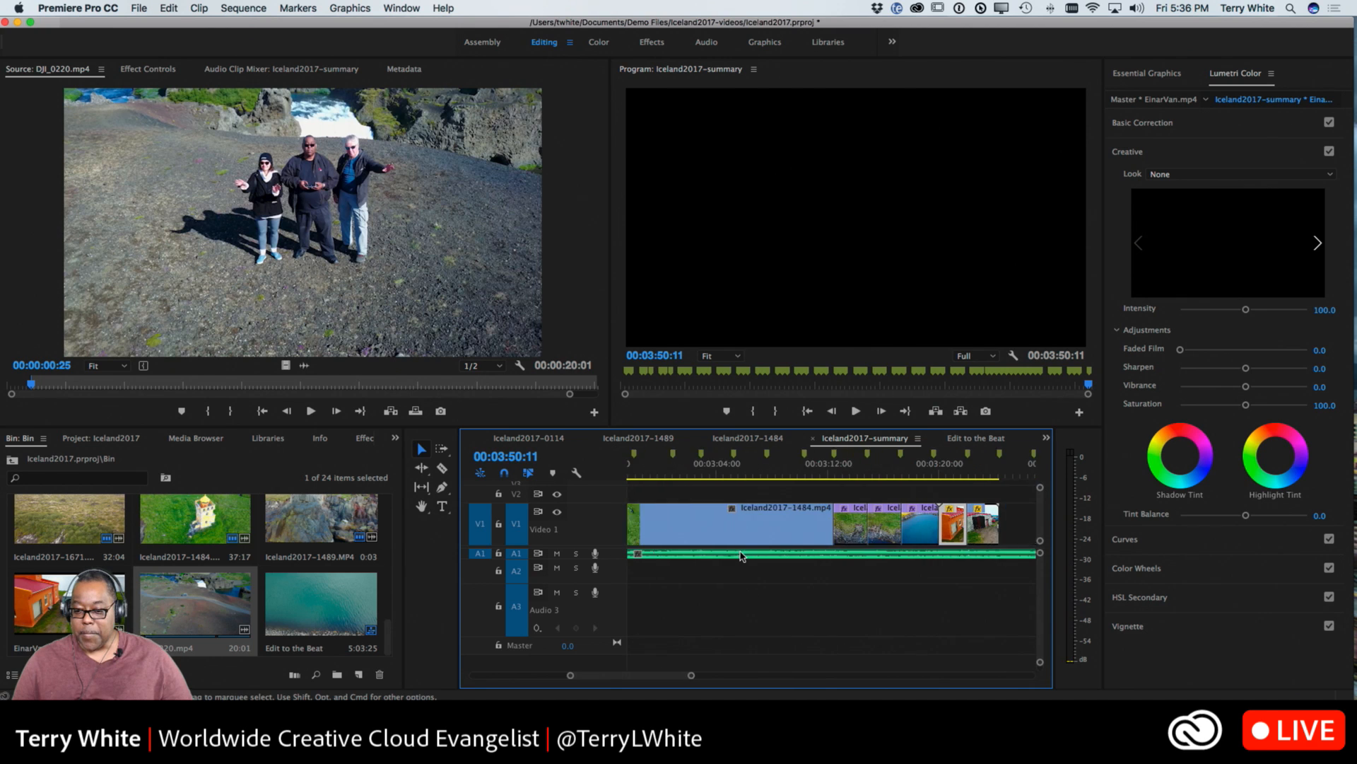
{"action": "scroll", "coordinate": [740, 555], "scroll_direction": "down", "scroll_amount": 5}
{"action": "scroll", "coordinate": [741, 555], "scroll_direction": "down", "scroll_amount": 3}
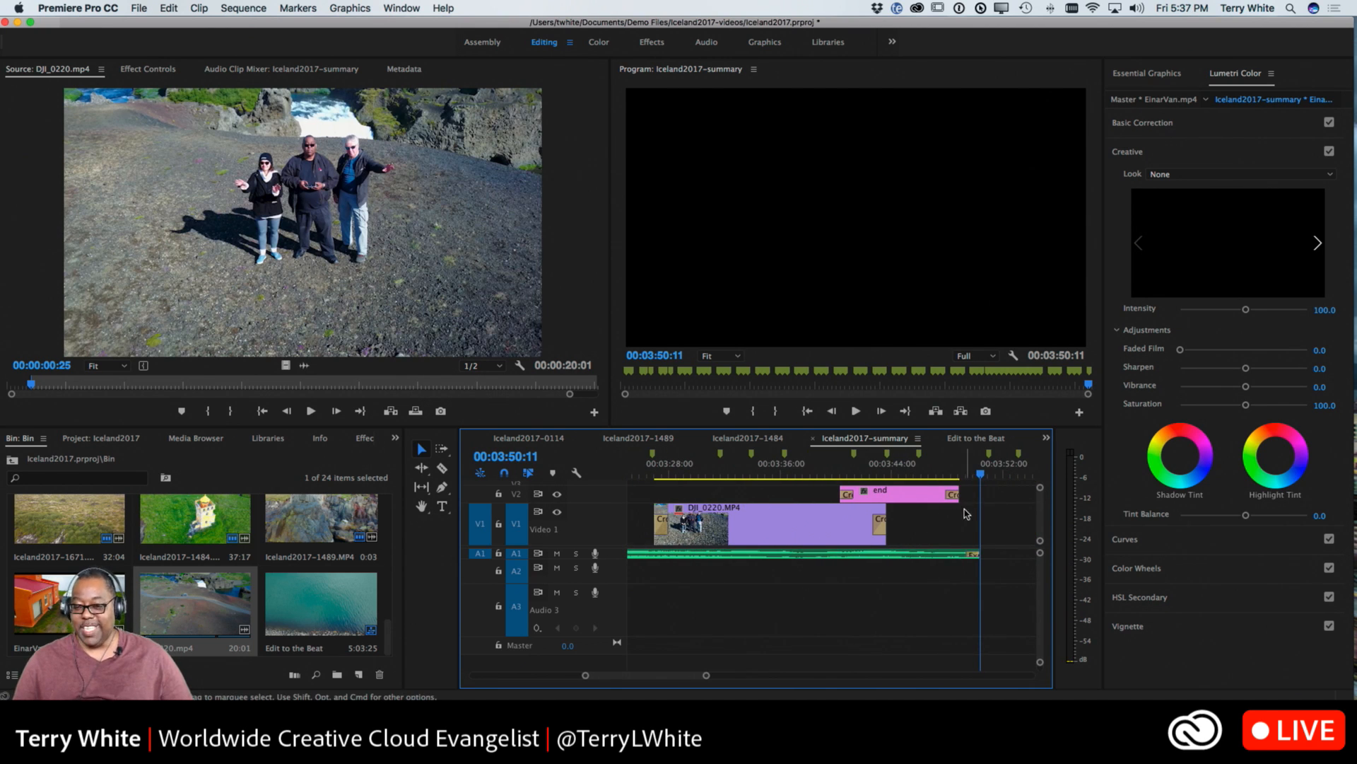
{"action": "left_click", "coordinate": [942, 475]}
{"action": "key", "text": "space"}
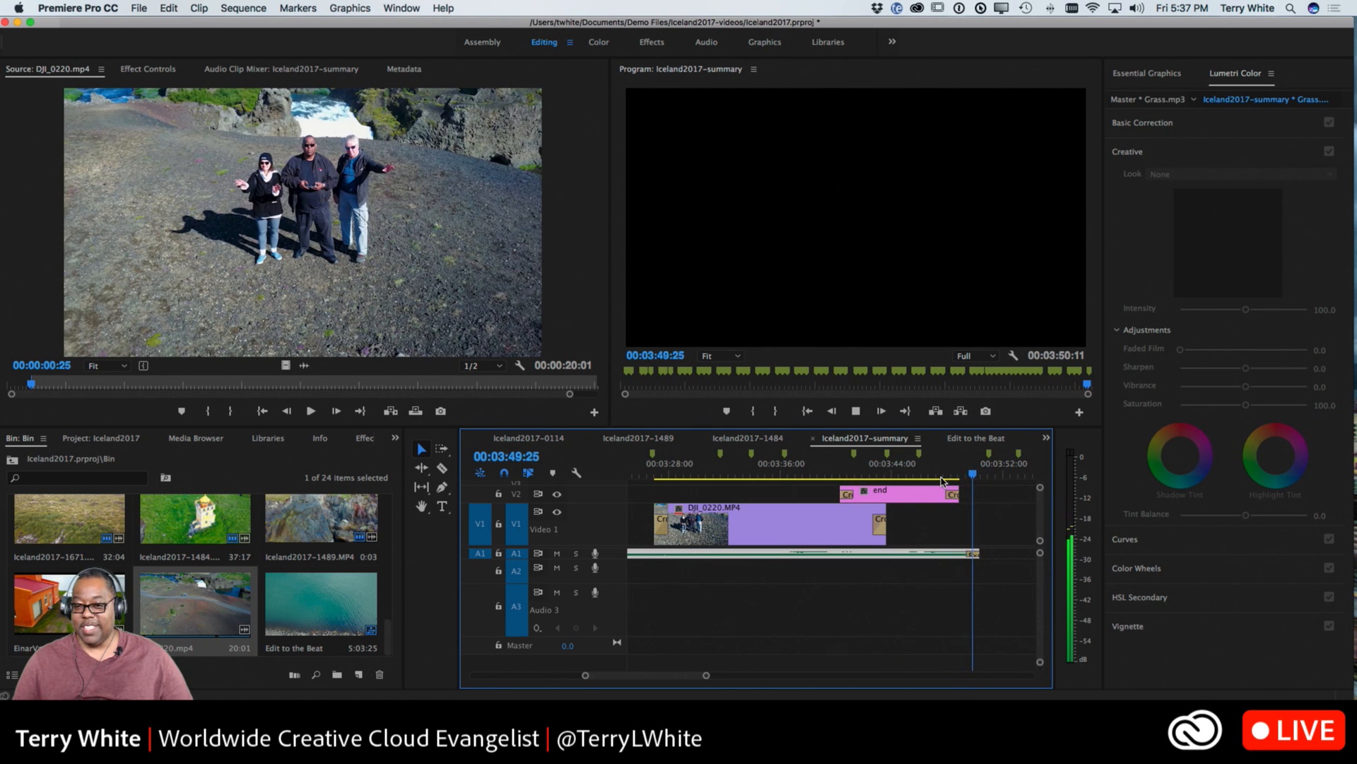
{"action": "scroll", "coordinate": [751, 497], "scroll_direction": "up", "scroll_amount": 6}
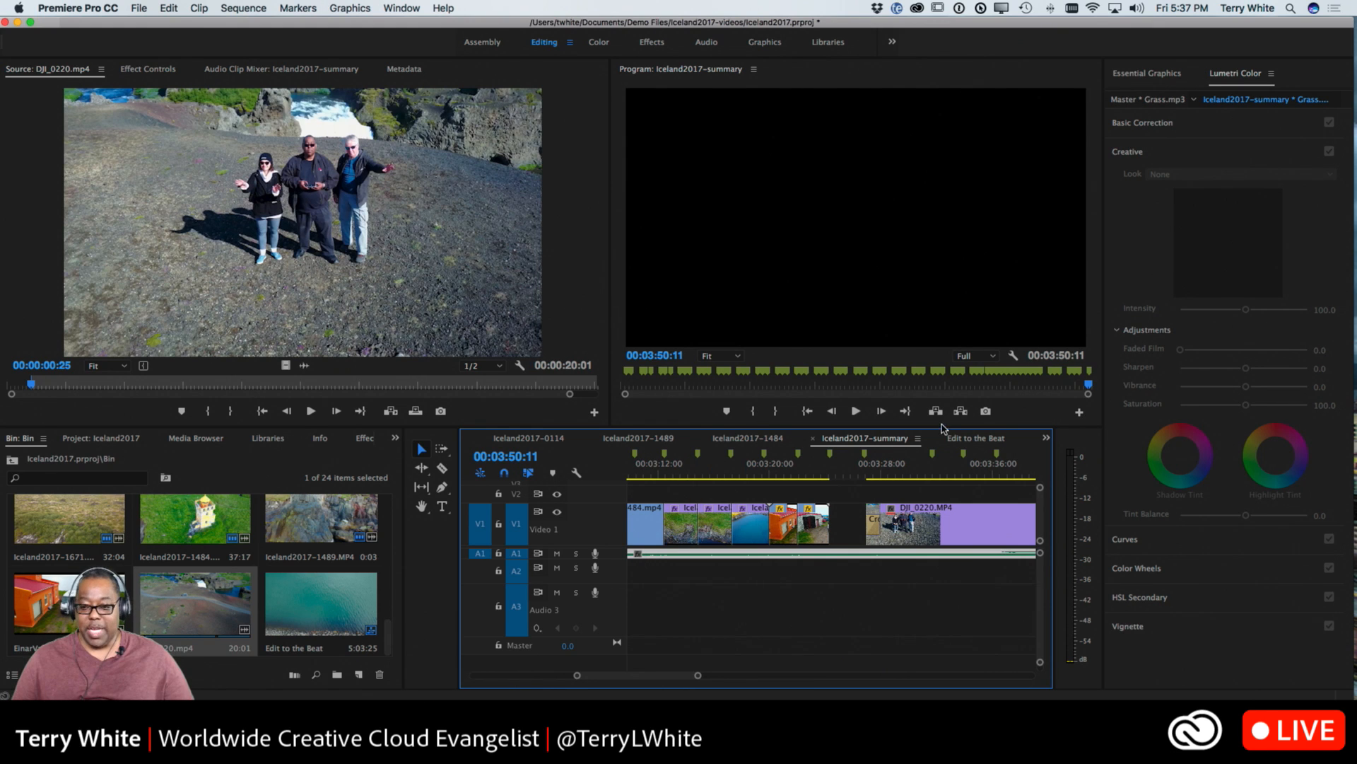
Return to the Edit to the Beat sequence and scale the closing DJI_0220.mp4 clip to the frame size
{"action": "left_click", "coordinate": [974, 438]}
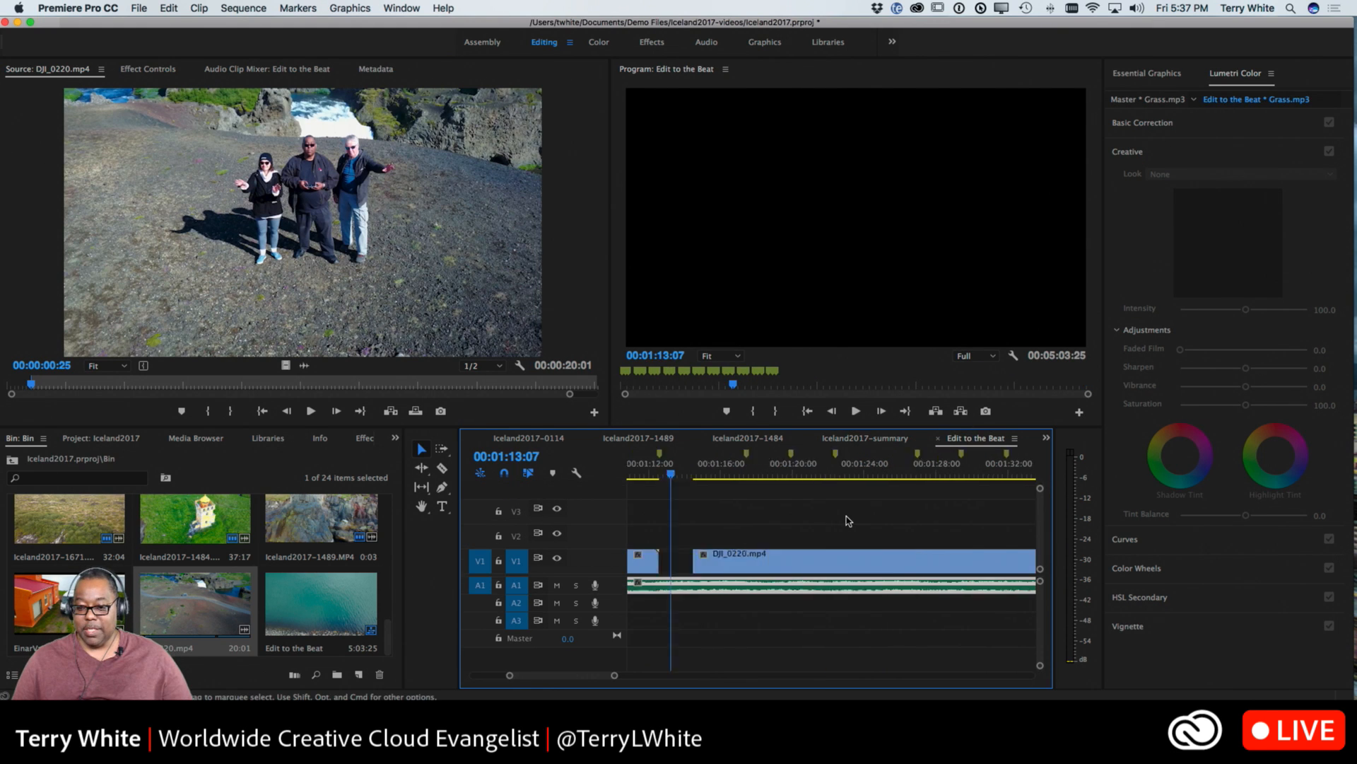
{"action": "scroll", "coordinate": [848, 521], "scroll_direction": "up", "scroll_amount": 5}
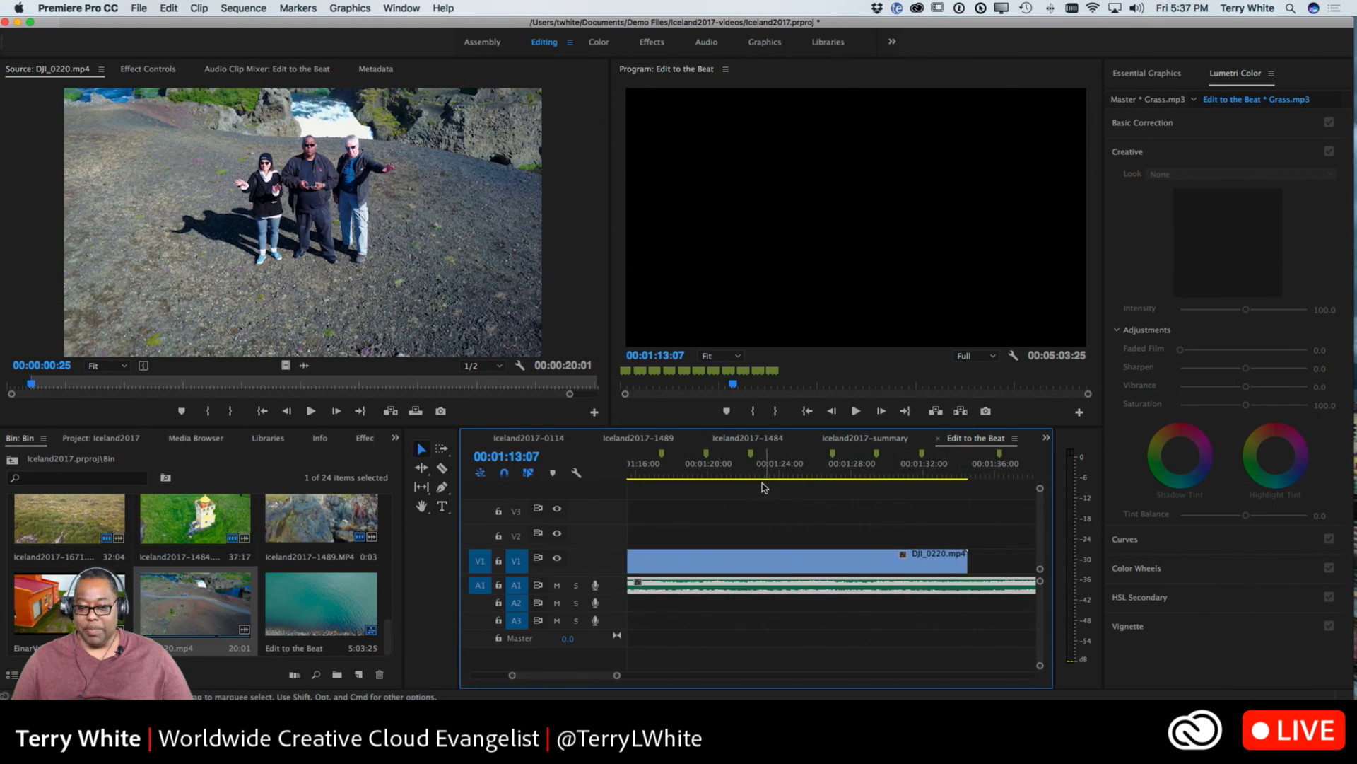
{"action": "left_click_drag", "start_coordinate": [762, 487], "coordinate": [817, 491]}
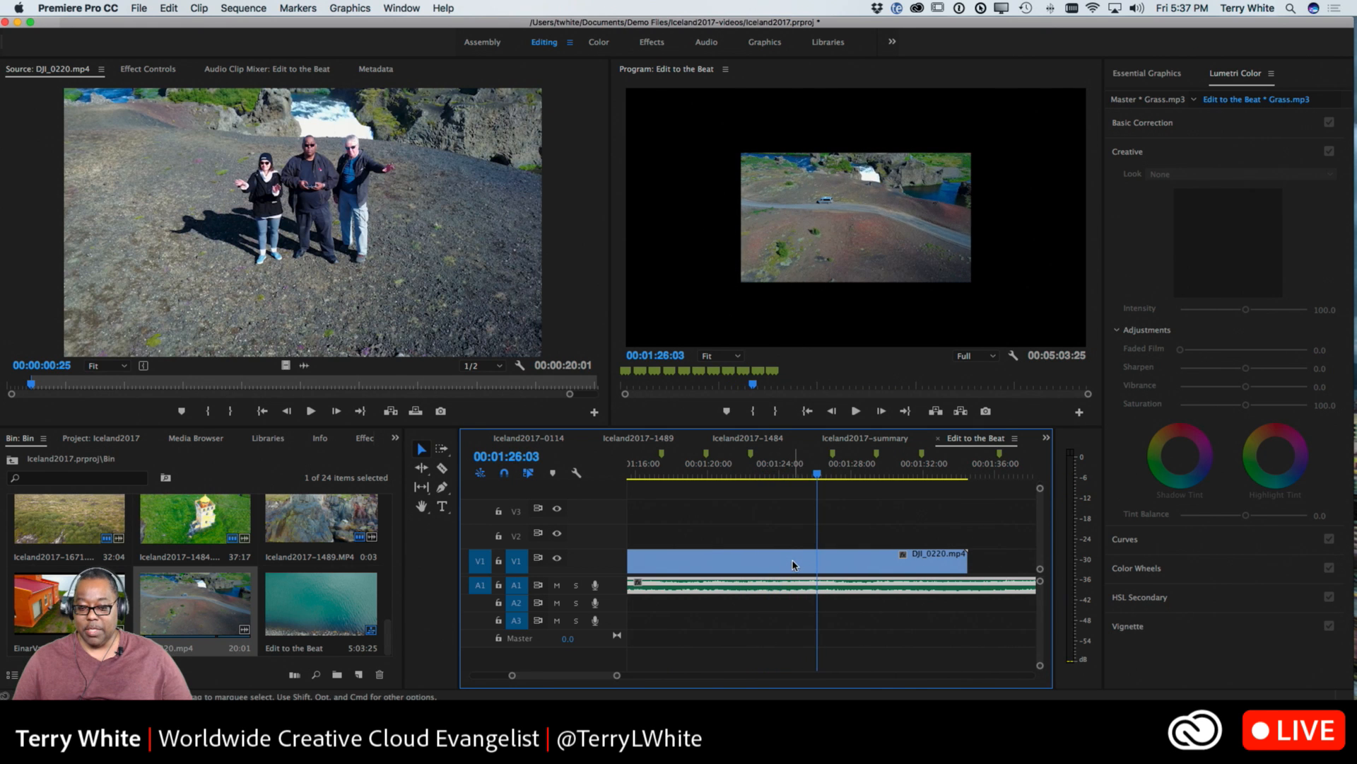
{"action": "right_click", "coordinate": [794, 564]}
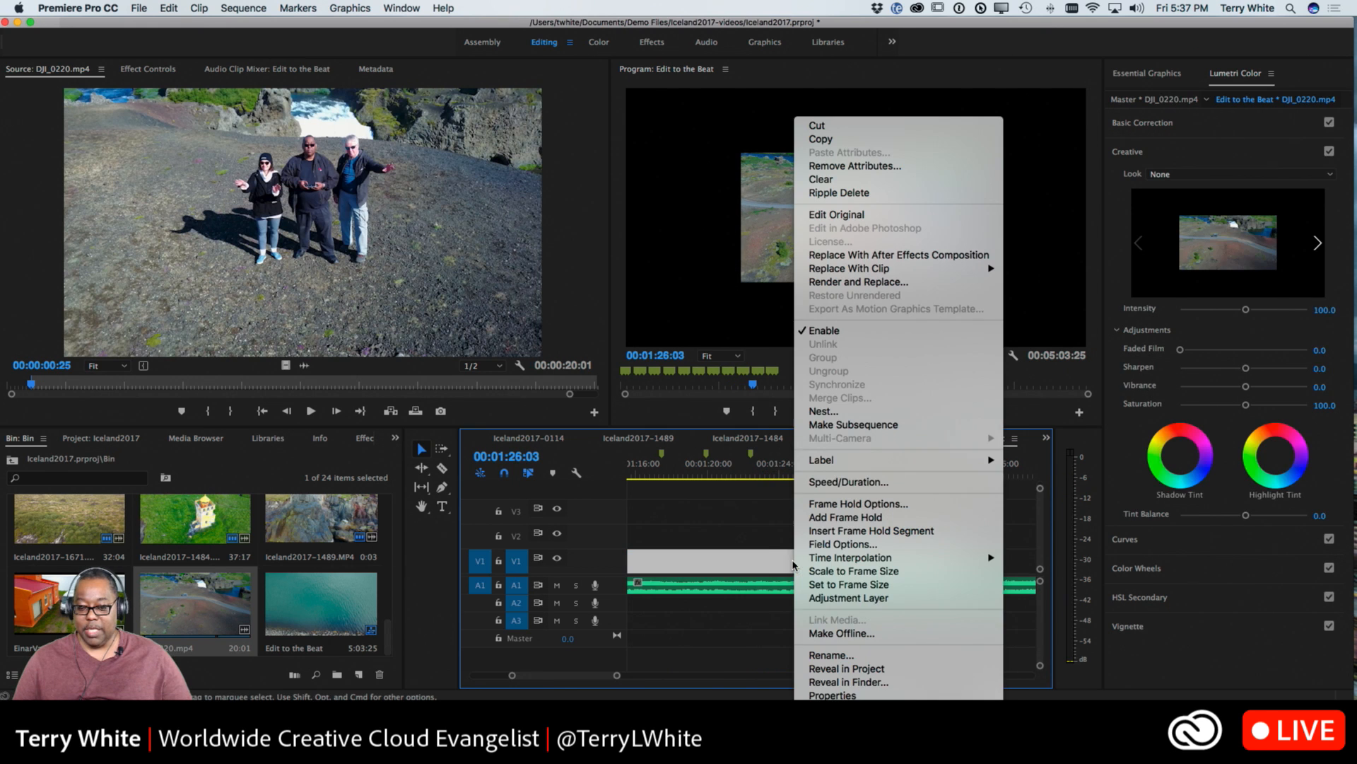
{"action": "left_click", "coordinate": [841, 572]}
Apply the default Cross Dissolve transition to both ends of the closing DJI_0220.mp4 clip
{"action": "scroll", "coordinate": [712, 560], "scroll_direction": "left", "scroll_amount": 5}
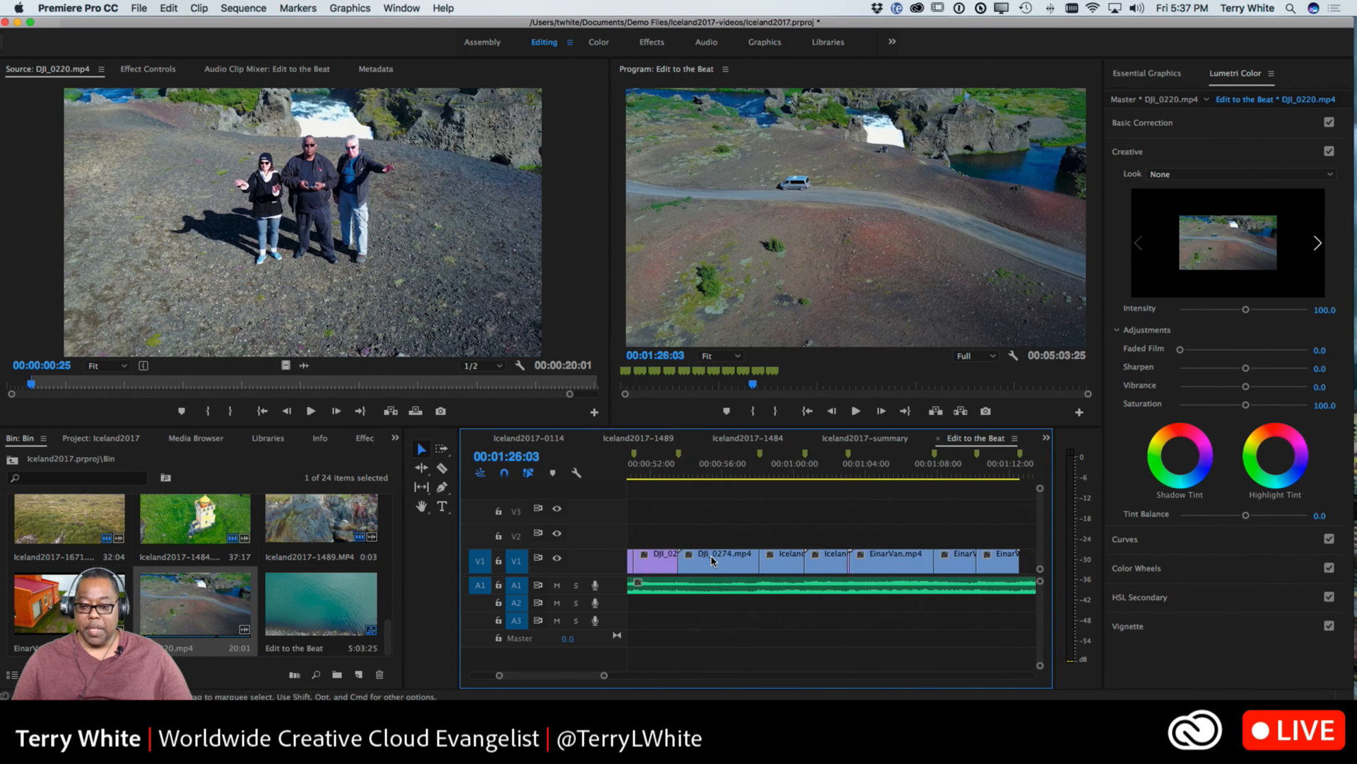
{"action": "scroll", "coordinate": [712, 560], "scroll_direction": "right", "scroll_amount": 1}
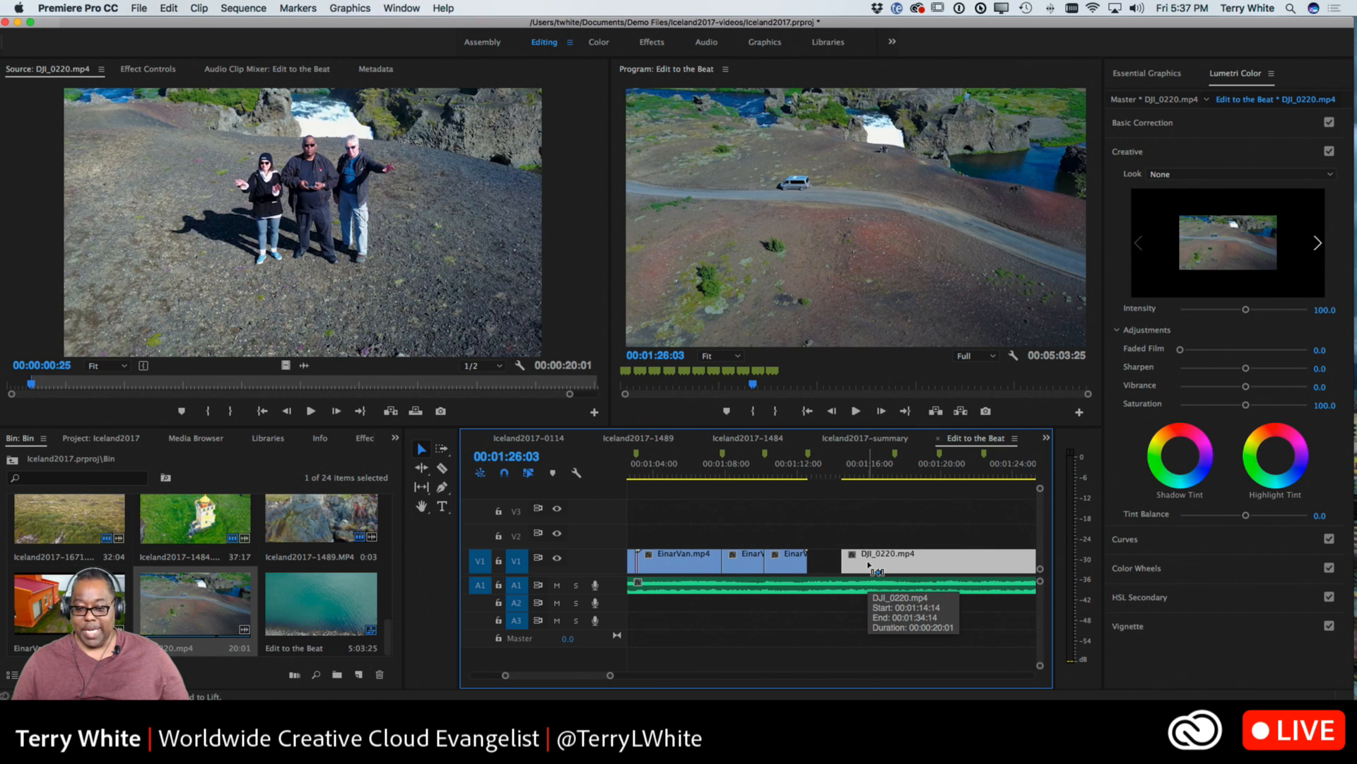
{"action": "key", "text": "super+d"}
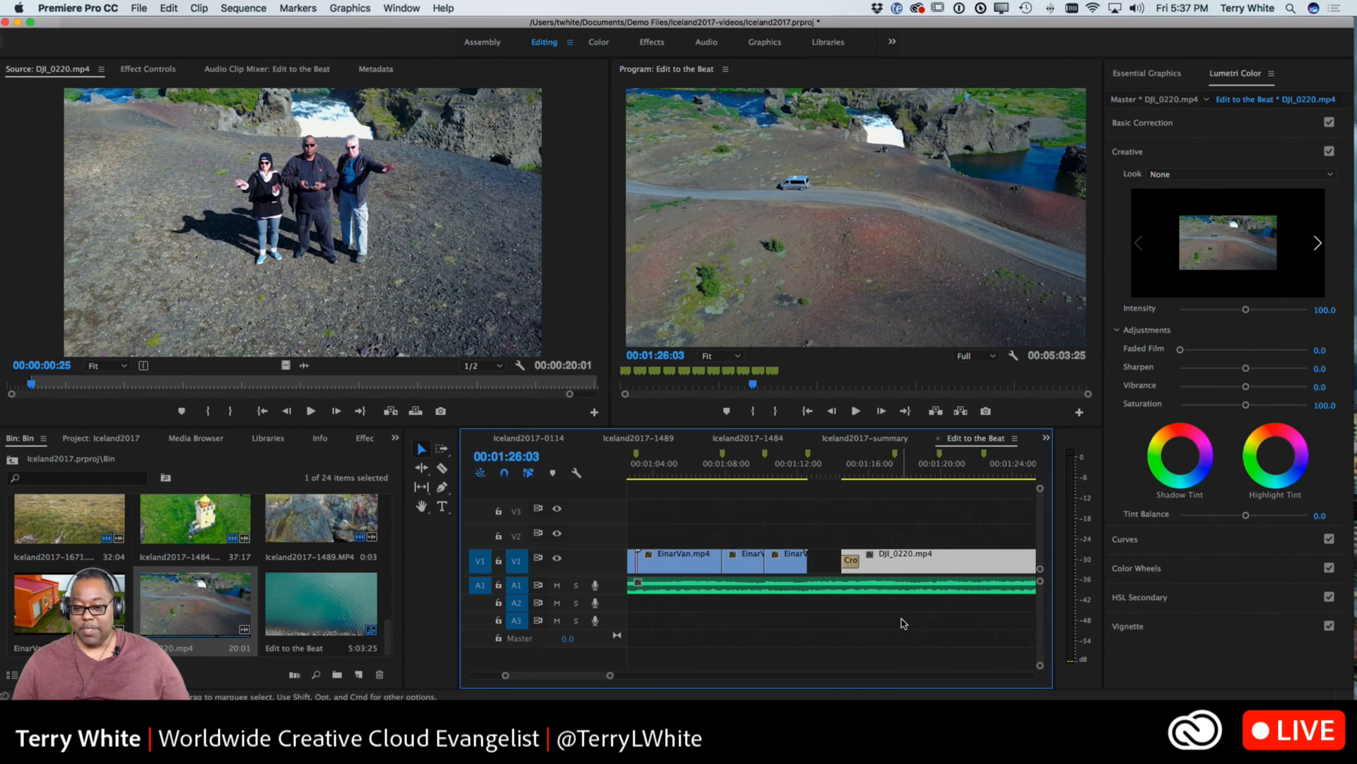
{"action": "scroll", "coordinate": [902, 623], "scroll_direction": "right", "scroll_amount": 3}
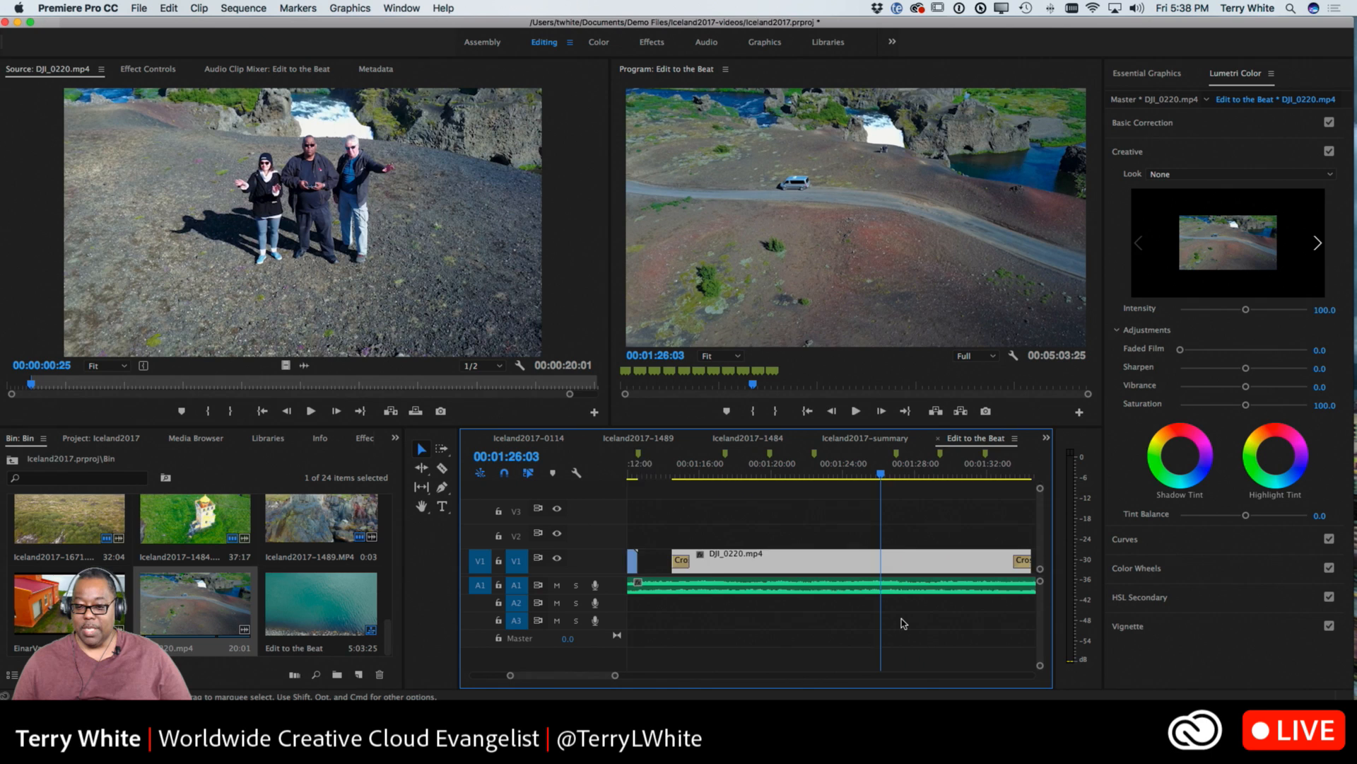
{"action": "scroll", "coordinate": [902, 623], "scroll_direction": "right", "scroll_amount": 2}
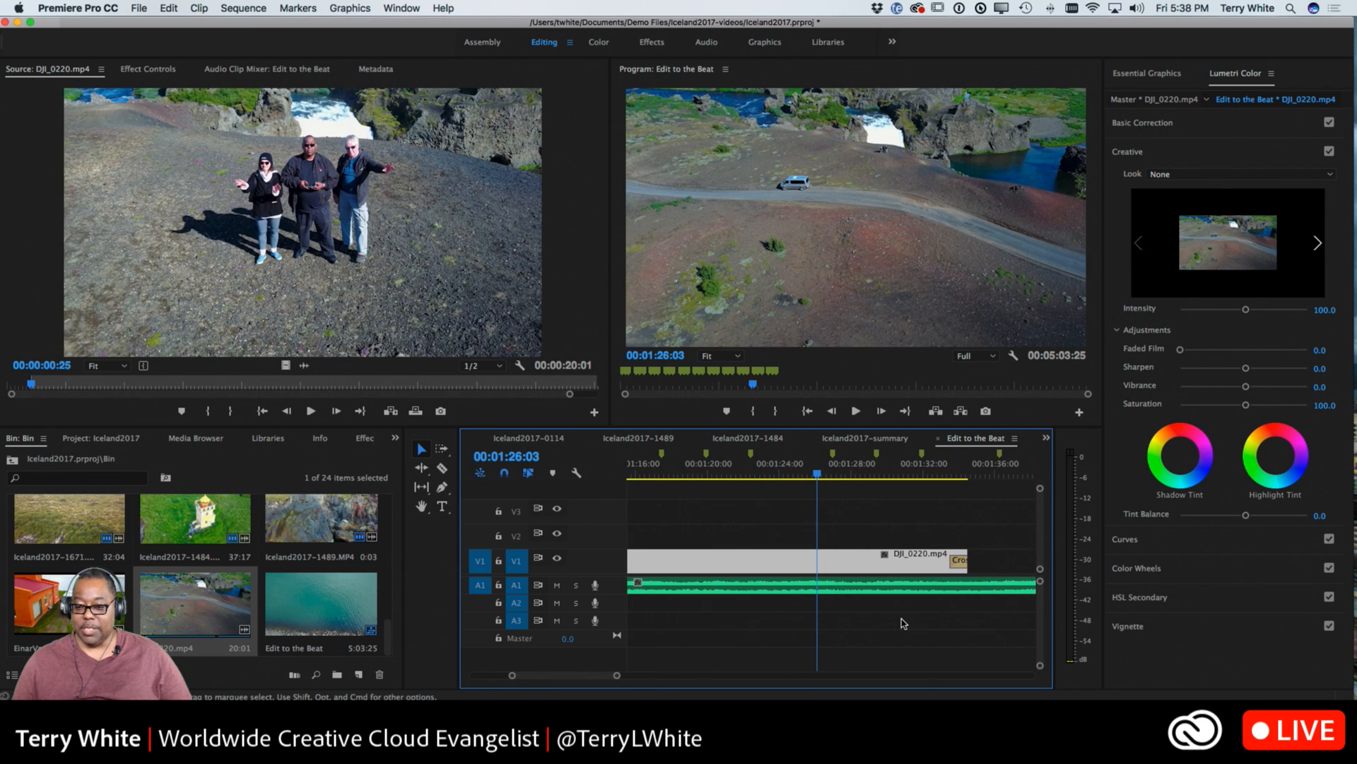
Cut the music on A1 at the 00:01:39:02 marker past the closing clip and delete the remainder
{"action": "scroll", "coordinate": [903, 623], "scroll_direction": "right", "scroll_amount": 10}
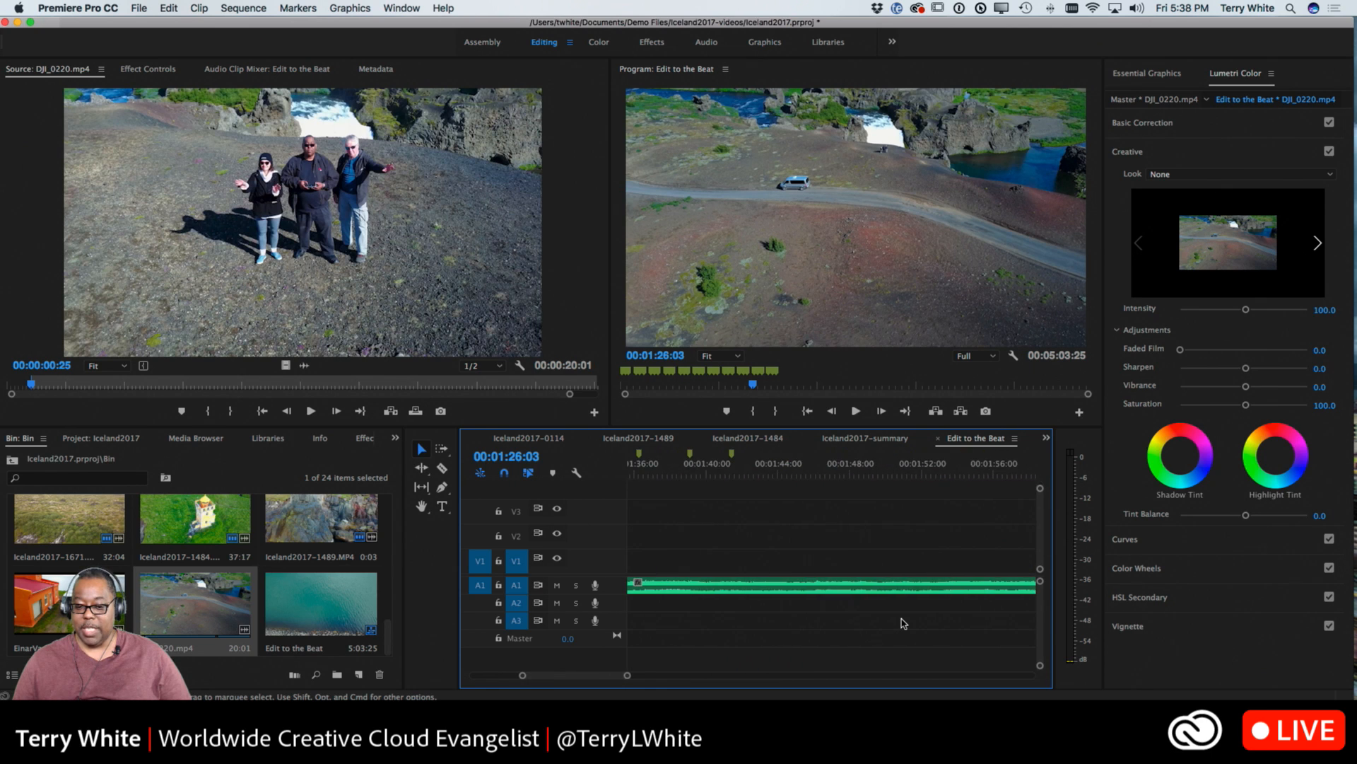
{"action": "scroll", "coordinate": [902, 623], "scroll_direction": "left", "scroll_amount": 5}
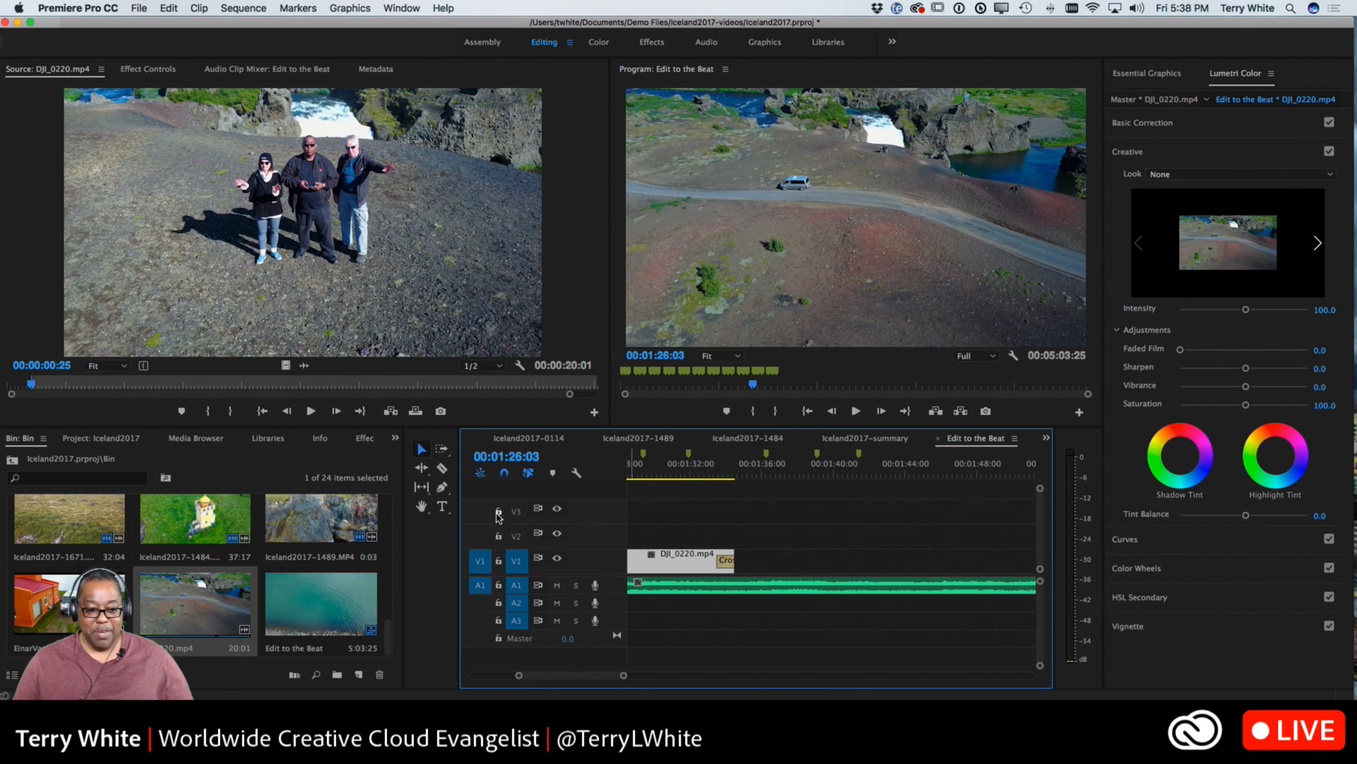
{"action": "left_click", "coordinate": [443, 469]}
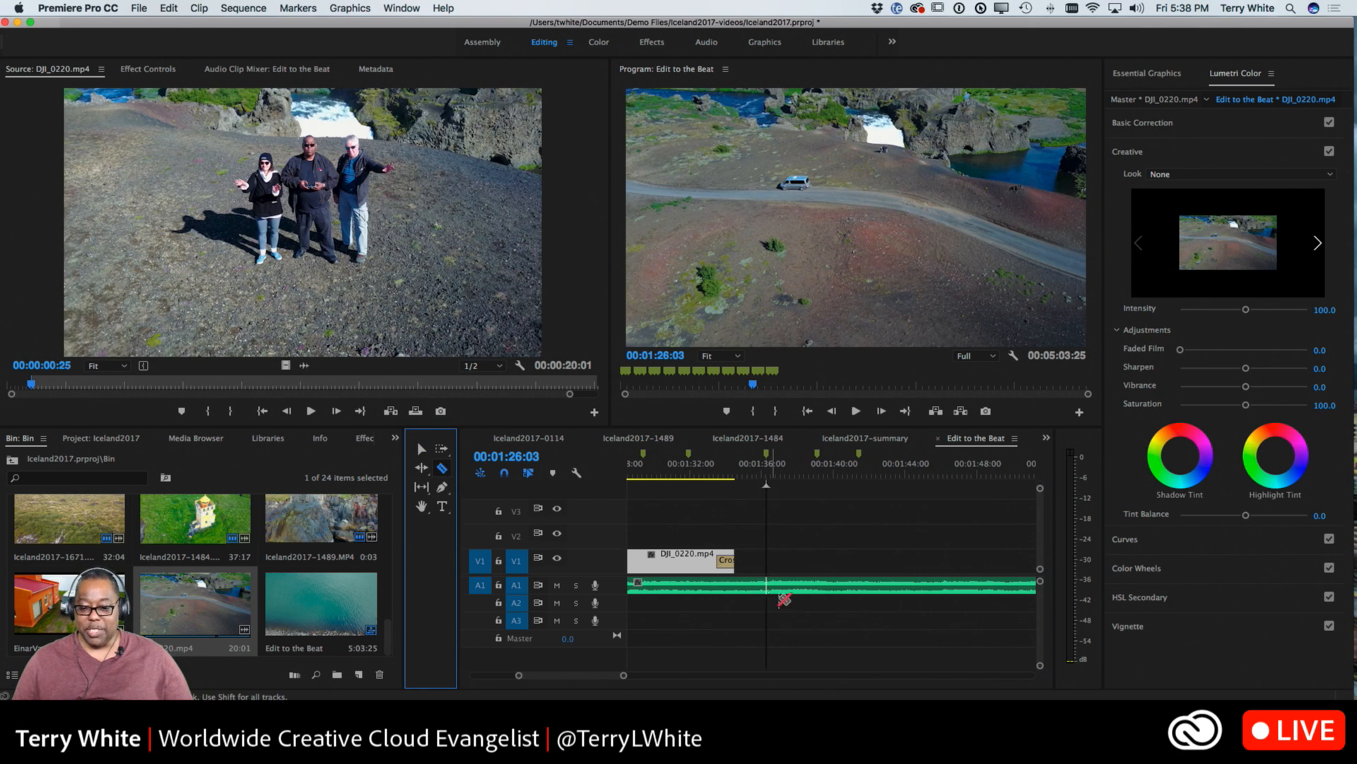
{"action": "left_click", "coordinate": [819, 584]}
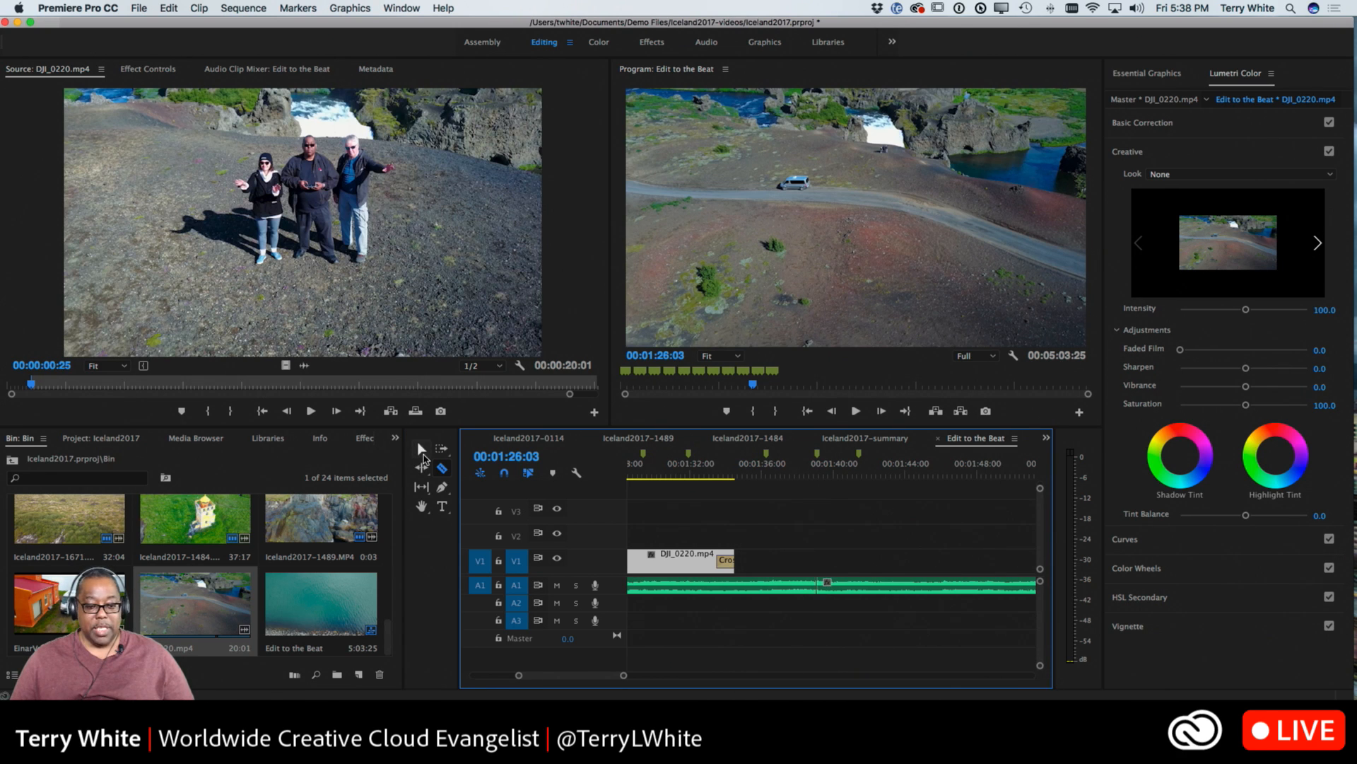
{"action": "left_click", "coordinate": [421, 448]}
{"action": "left_click", "coordinate": [870, 591]}
{"action": "key", "text": "Delete"}
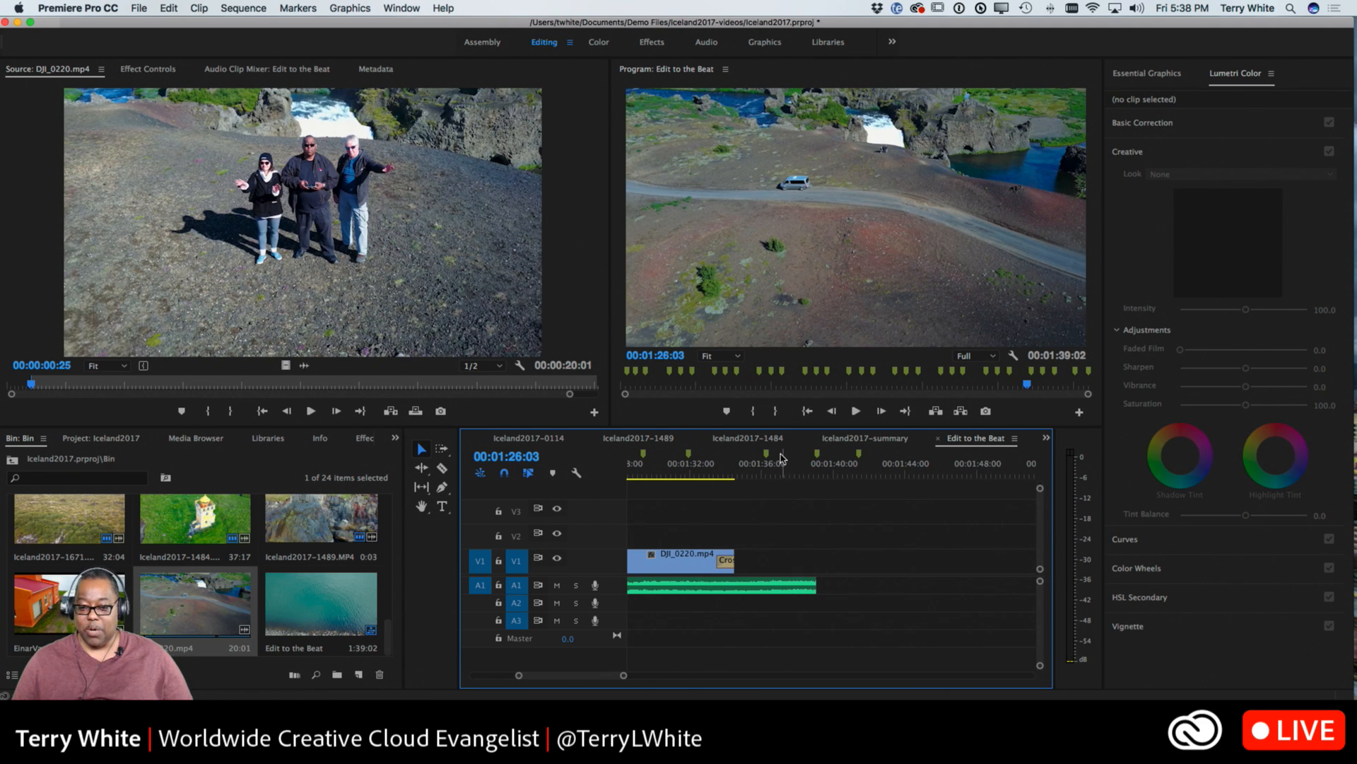
Play the ending of the Edit to the Beat sequence from 00:01:32:00
{"action": "left_click", "coordinate": [730, 467]}
{"action": "left_click", "coordinate": [690, 466]}
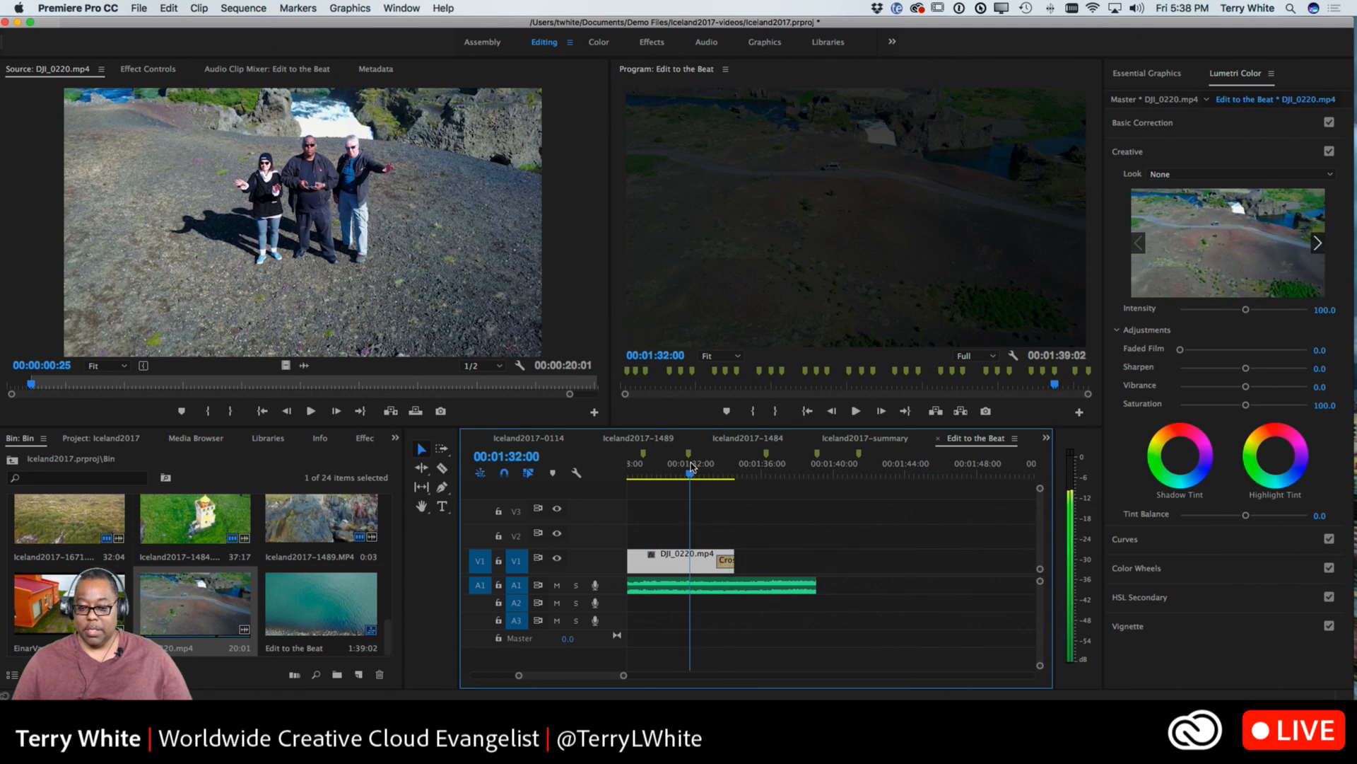
{"action": "key", "text": "space"}
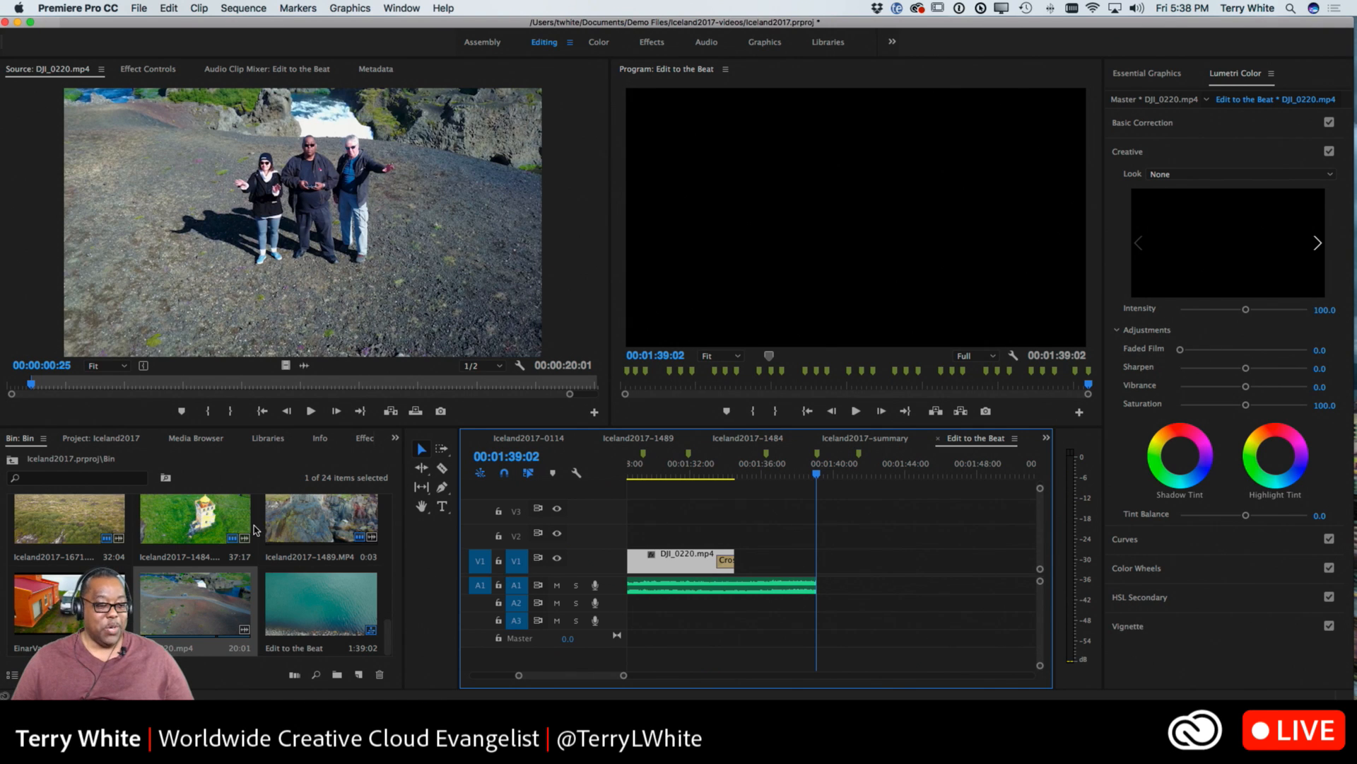
Search the effects for "fade", apply Exponential Fade to the end of the music on A1, and play the ending
{"action": "left_click", "coordinate": [368, 438]}
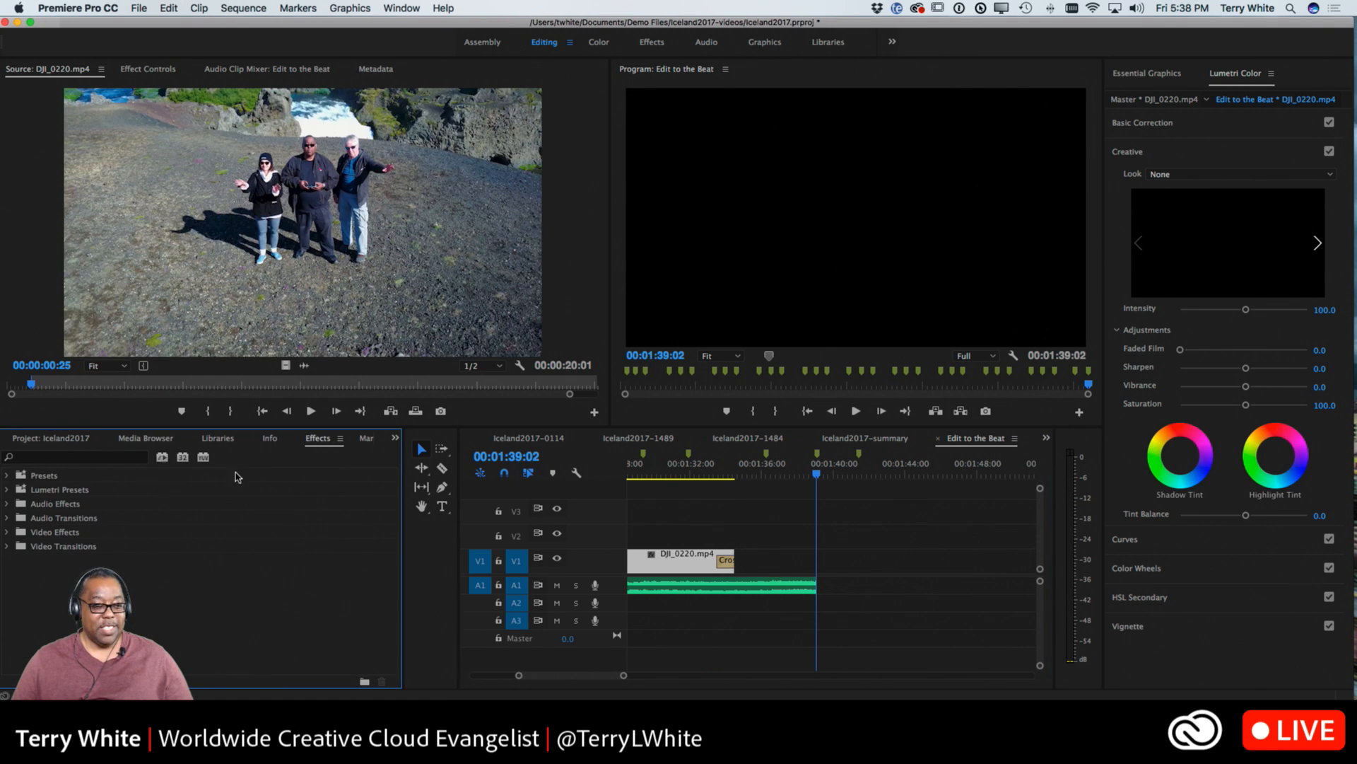
{"action": "left_click", "coordinate": [89, 456]}
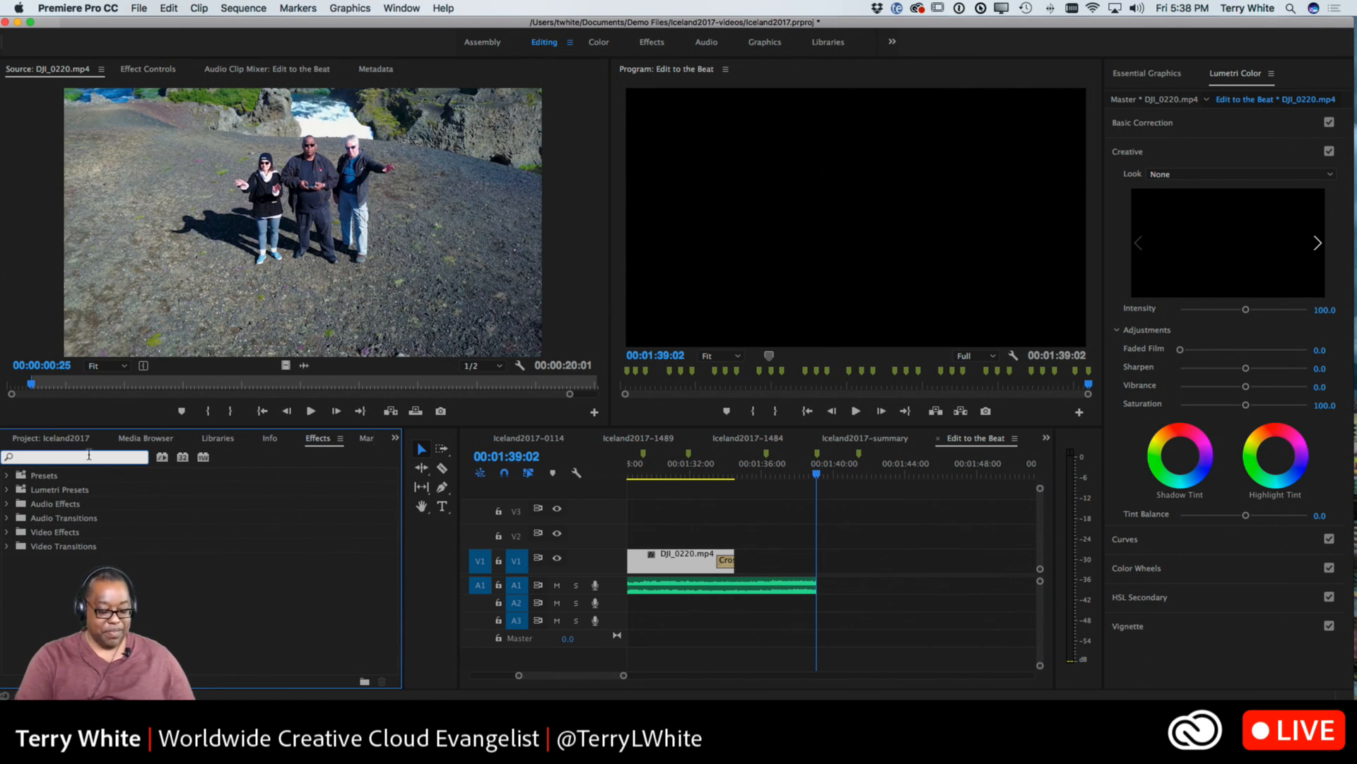
{"action": "type", "text": "fade"}
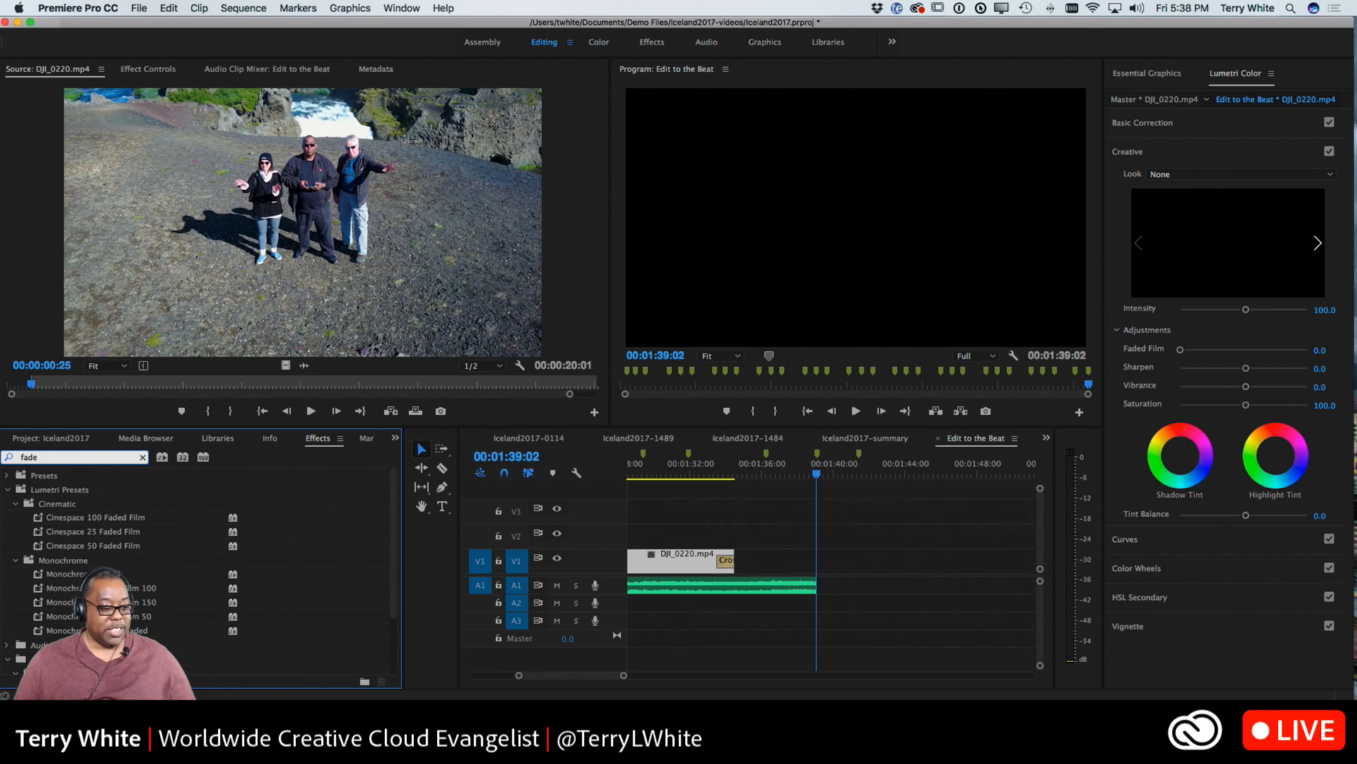
{"action": "scroll", "coordinate": [83, 526], "scroll_direction": "down", "scroll_amount": 3}
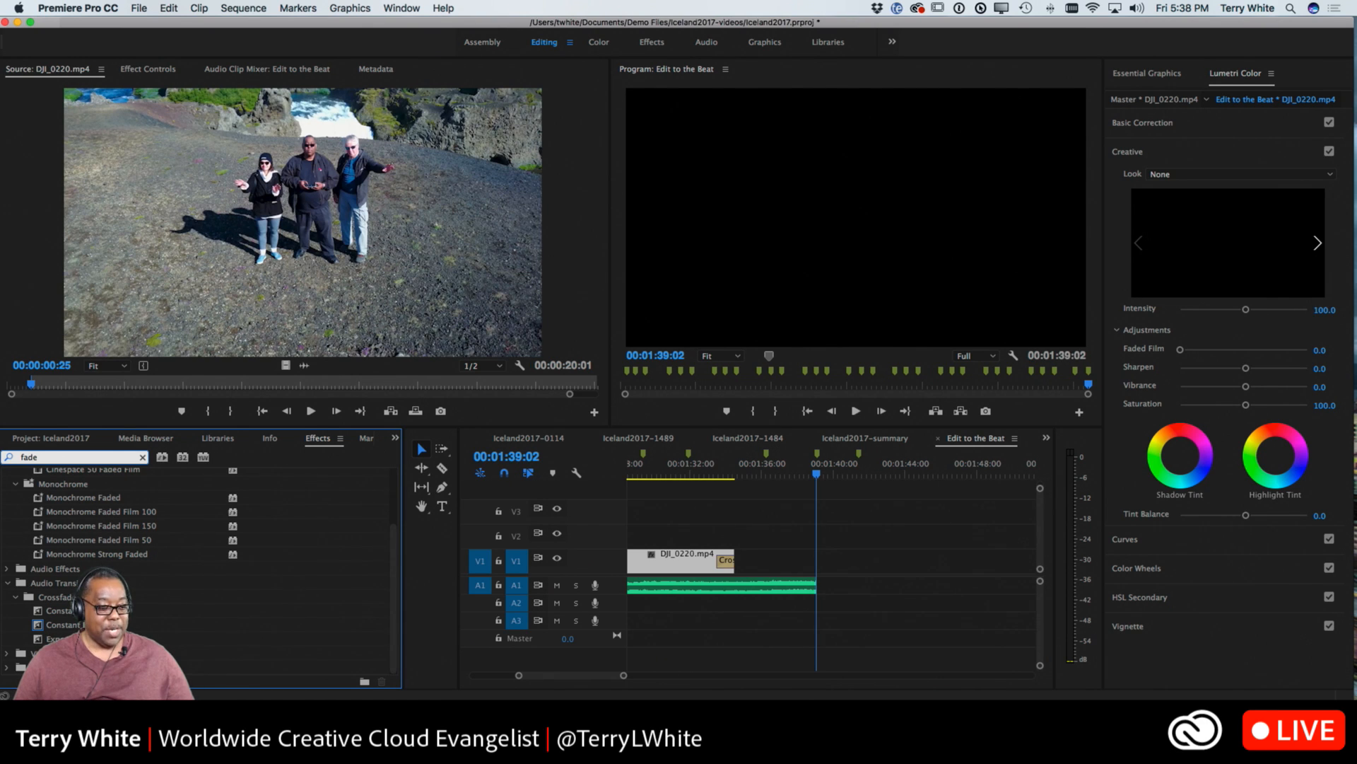
{"action": "left_click", "coordinate": [77, 639]}
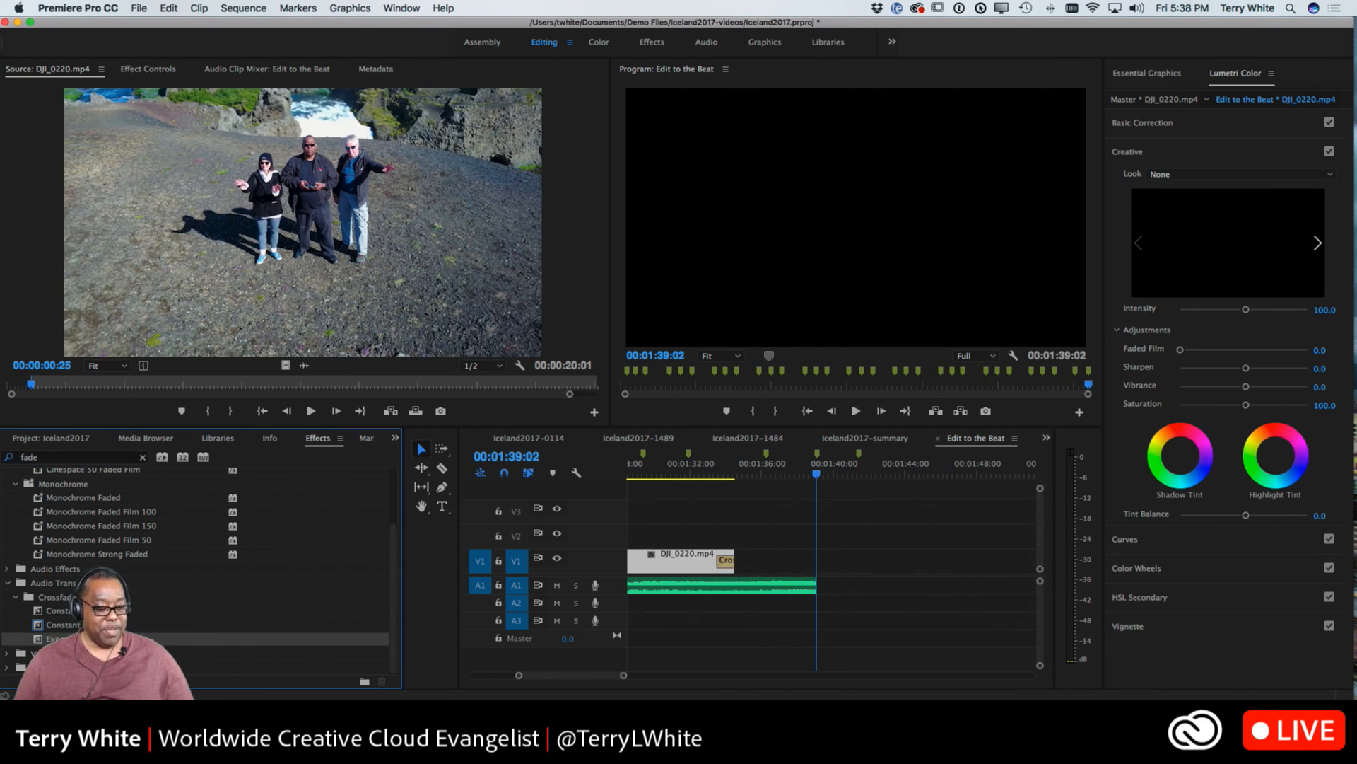
{"action": "left_click_drag", "start_coordinate": [76, 638], "coordinate": [772, 586]}
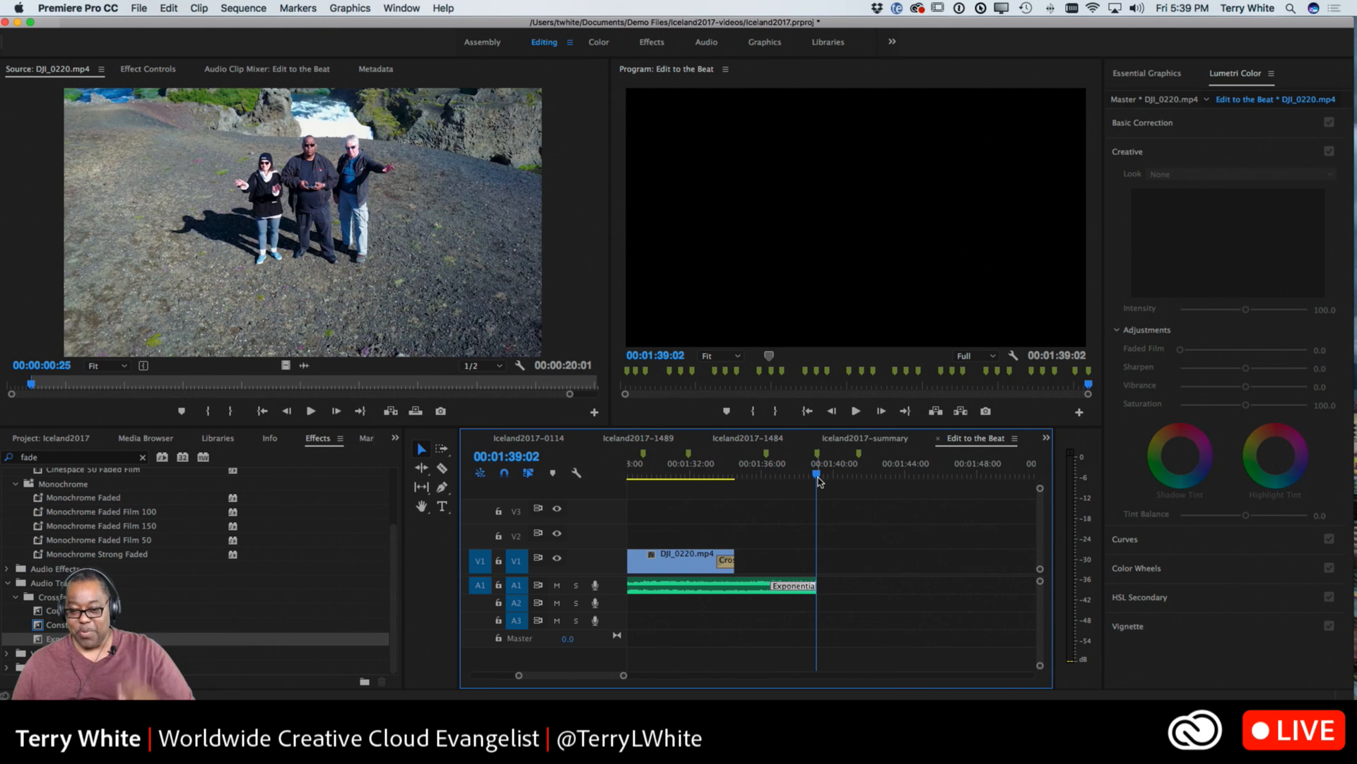
{"action": "left_click_drag", "start_coordinate": [817, 475], "coordinate": [697, 485]}
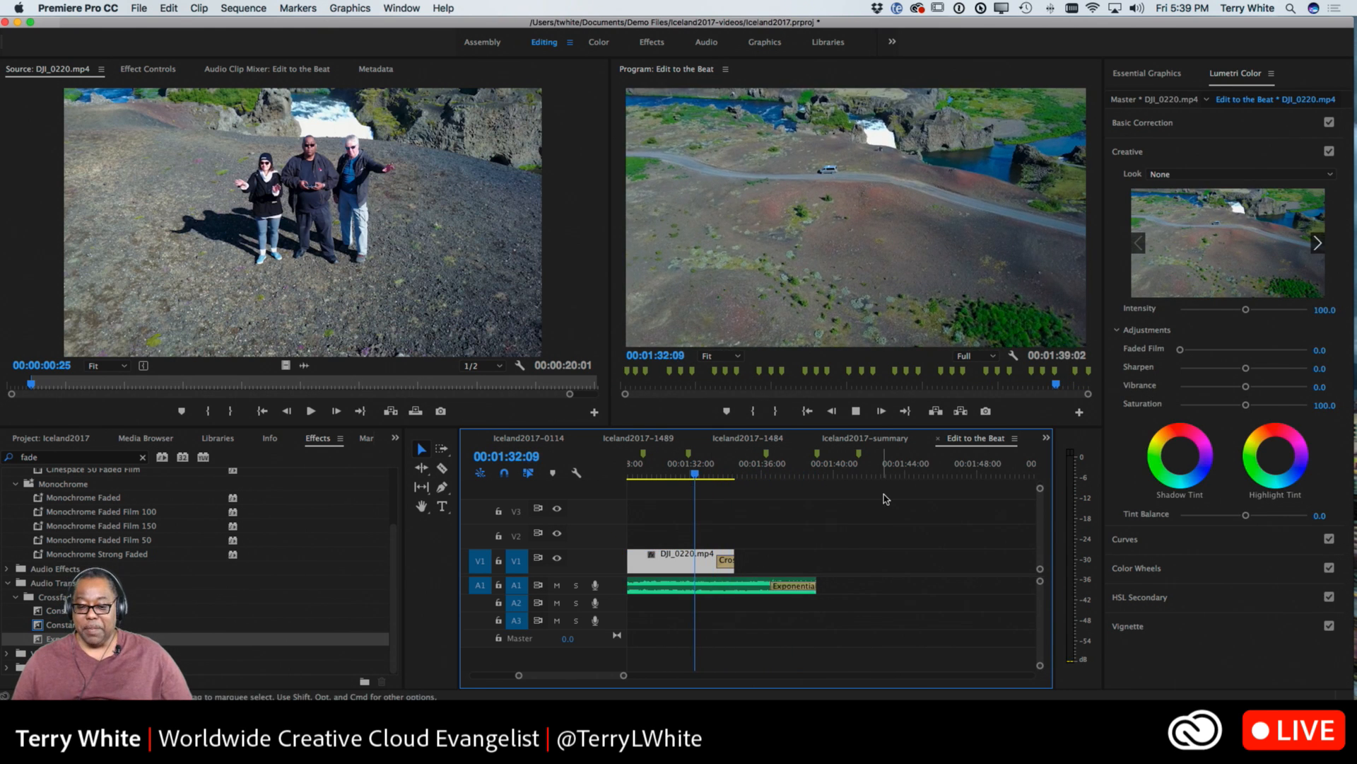
{"action": "key", "text": "space"}
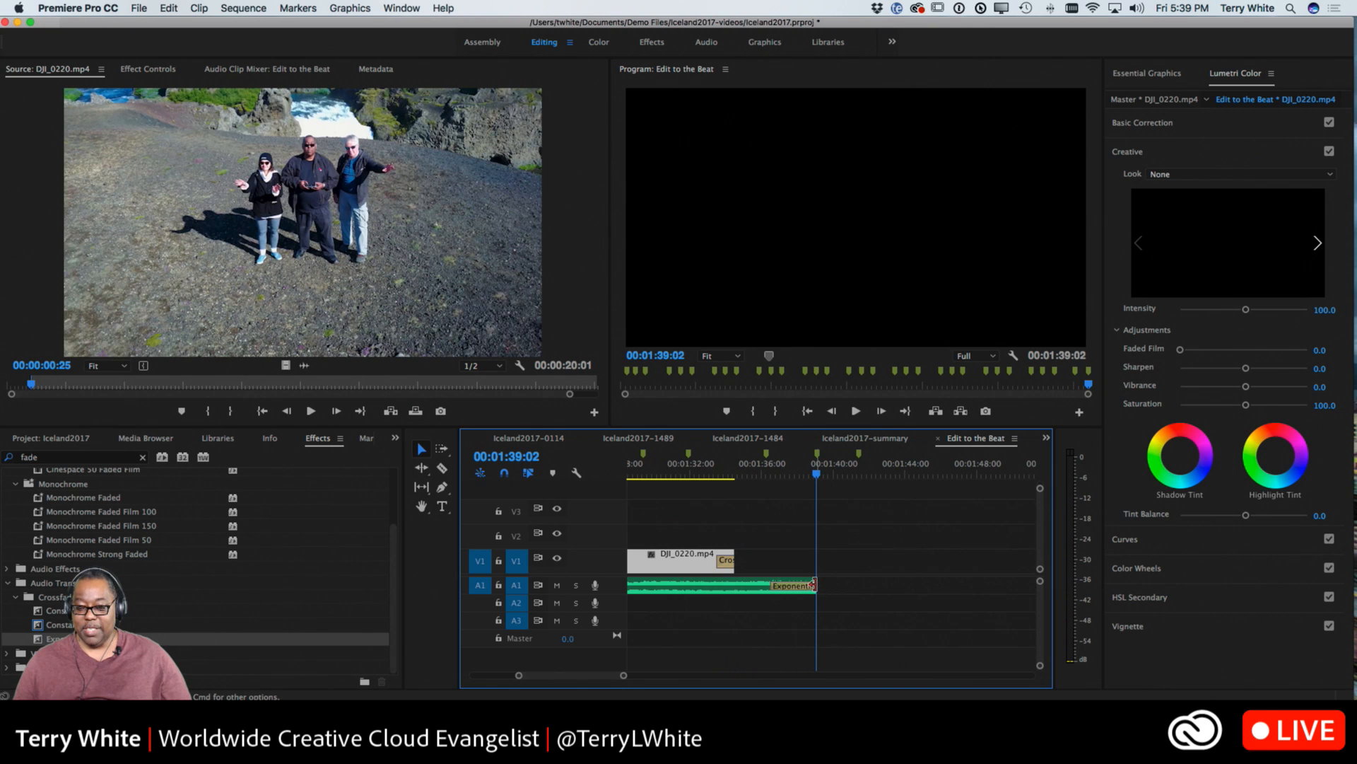
Trim the end of the music on A1 back to the marker at 00:01:36:07 and replay the closing seconds
{"action": "left_click_drag", "start_coordinate": [811, 584], "coordinate": [734, 584]}
{"action": "left_click", "coordinate": [686, 468]}
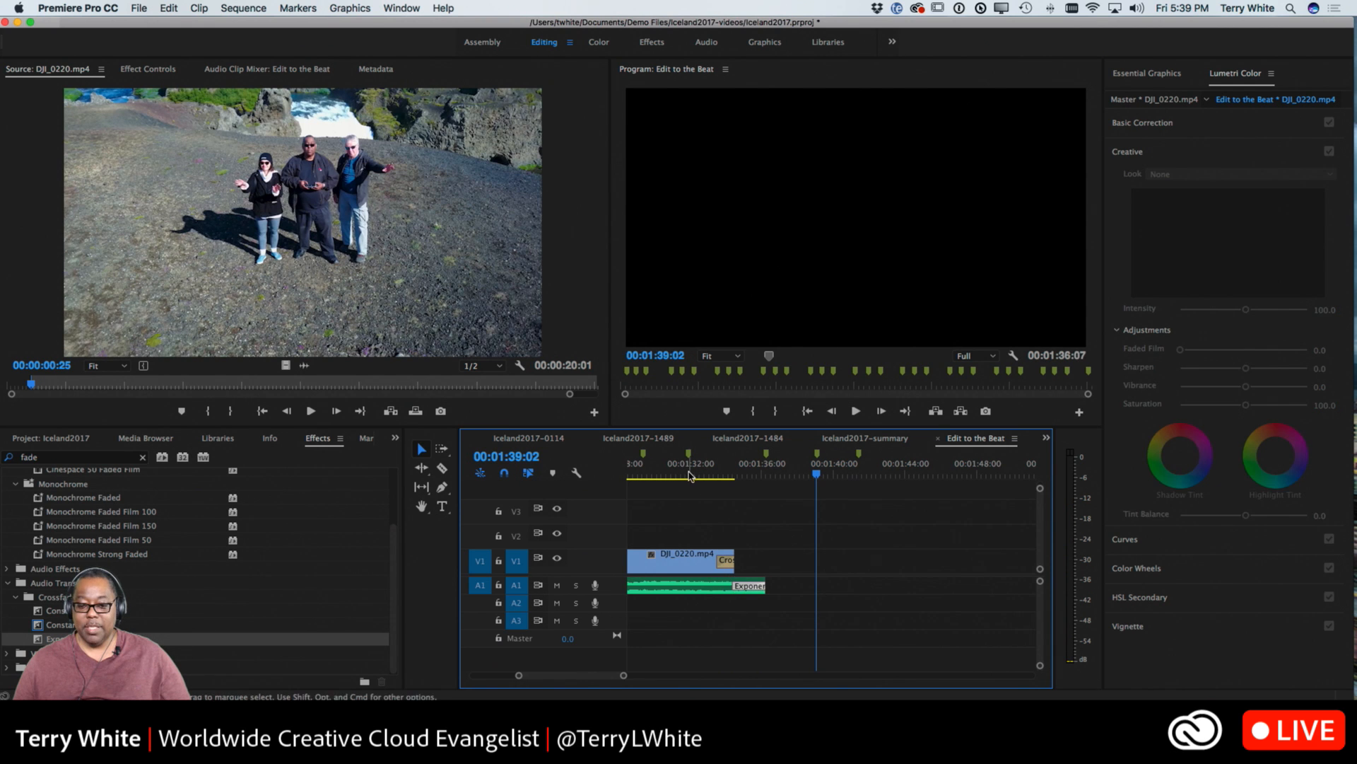
{"action": "key", "text": "space"}
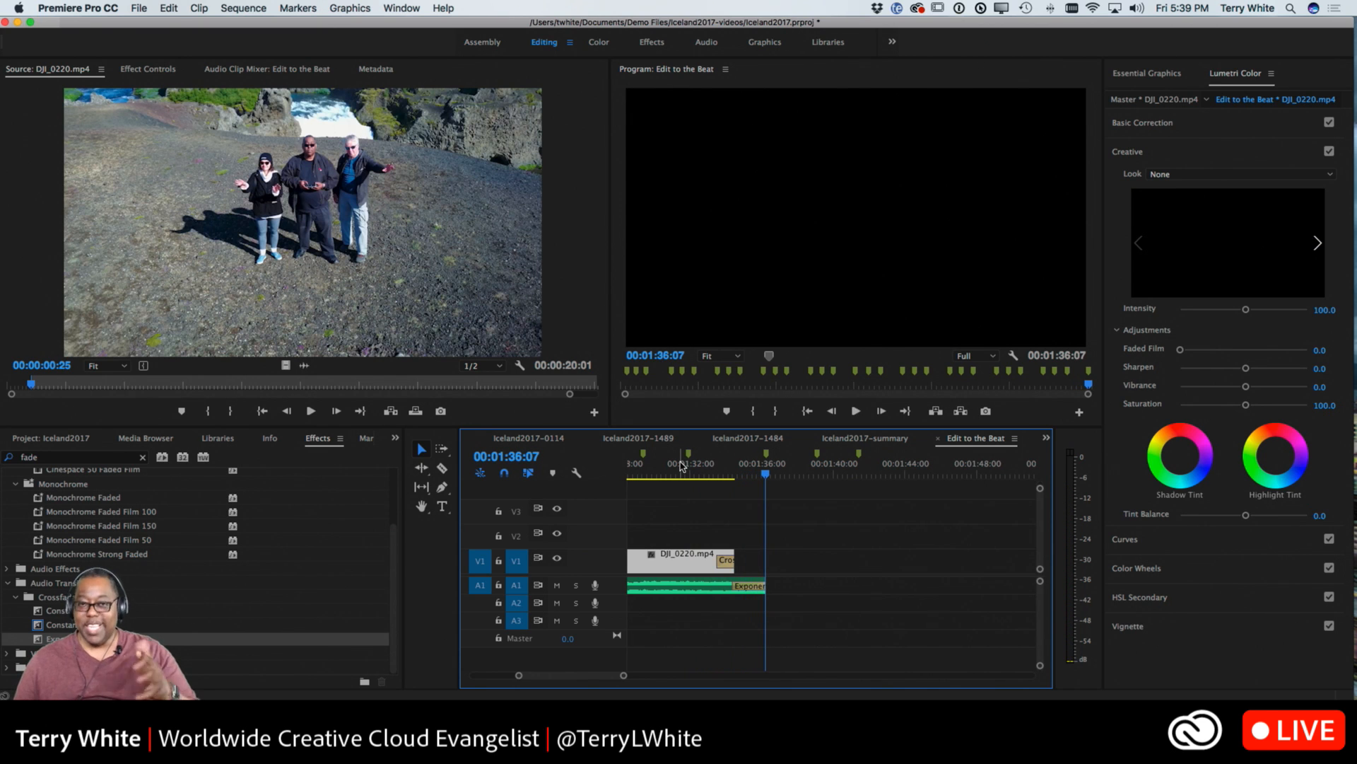
Switch to the Iceland2017-summary sequence and play it briefly from 00:02:47:25
{"action": "left_click", "coordinate": [852, 439]}
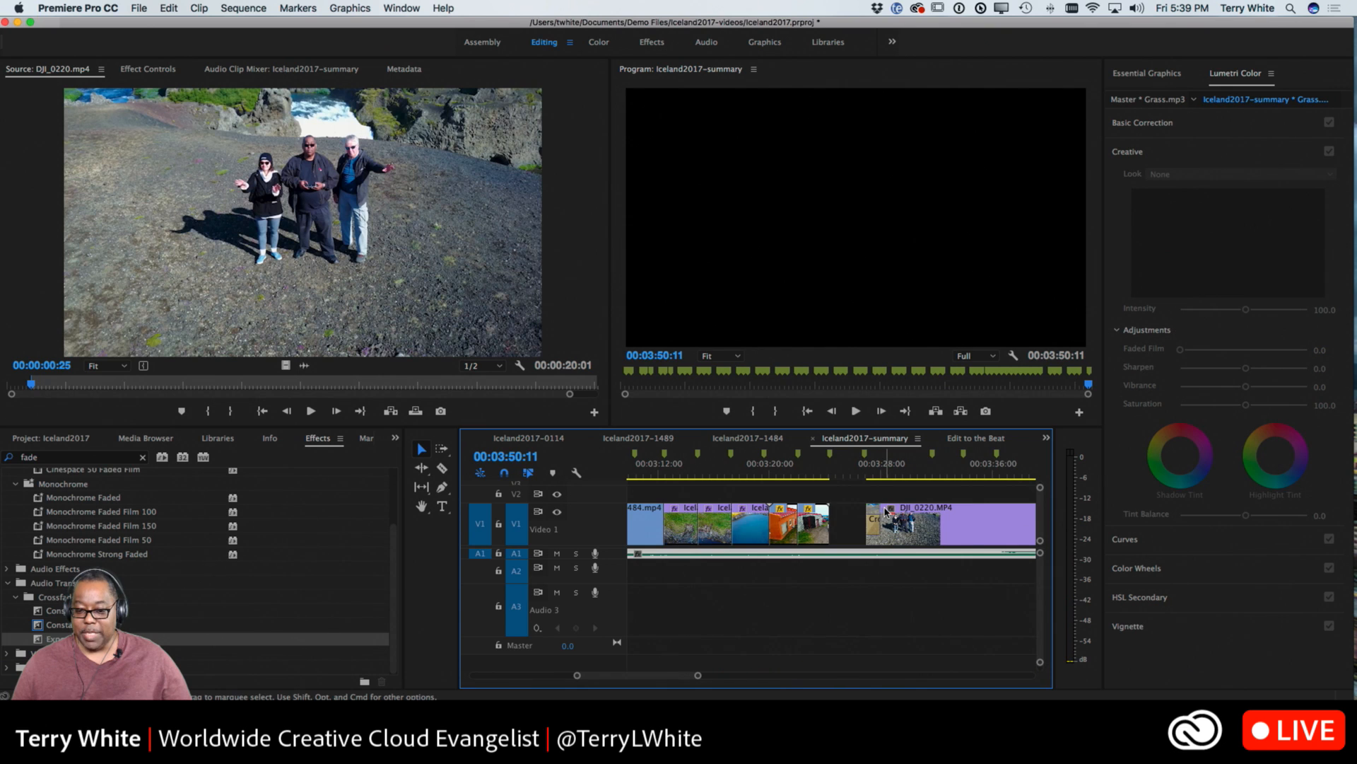
{"action": "scroll", "coordinate": [885, 512], "scroll_direction": "up", "scroll_amount": 5}
{"action": "scroll", "coordinate": [885, 512], "scroll_direction": "up", "scroll_amount": 3}
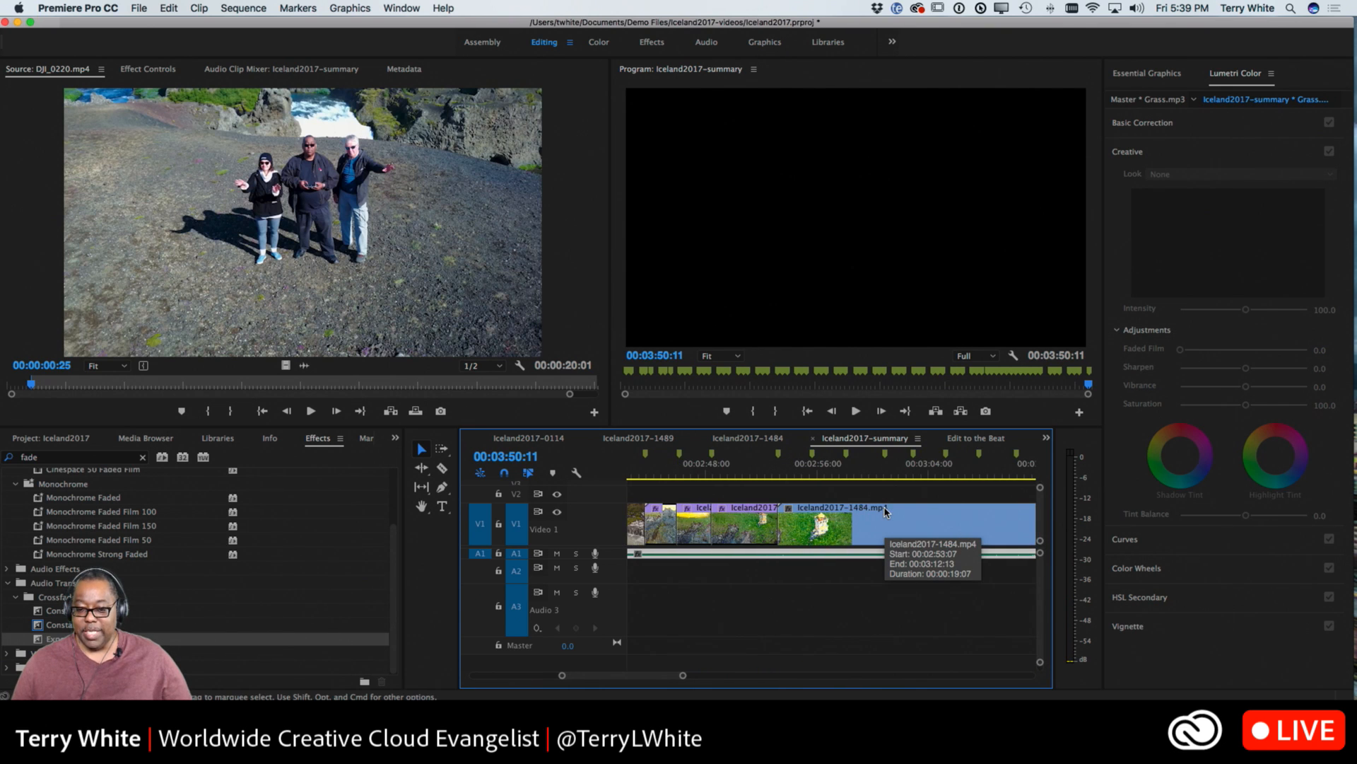
{"action": "scroll", "coordinate": [885, 512], "scroll_direction": "down", "scroll_amount": 4}
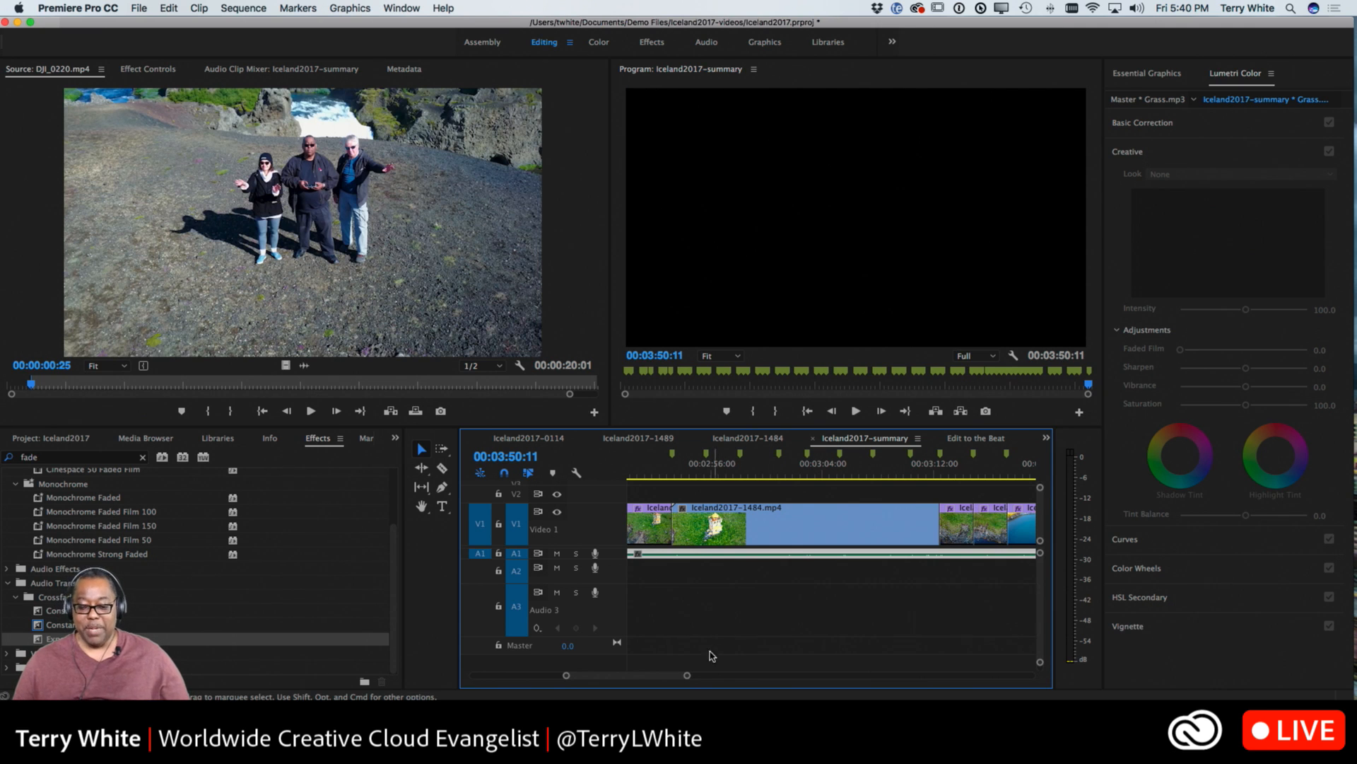
{"action": "left_click_drag", "start_coordinate": [687, 677], "coordinate": [703, 676]}
{"action": "left_click", "coordinate": [795, 474]}
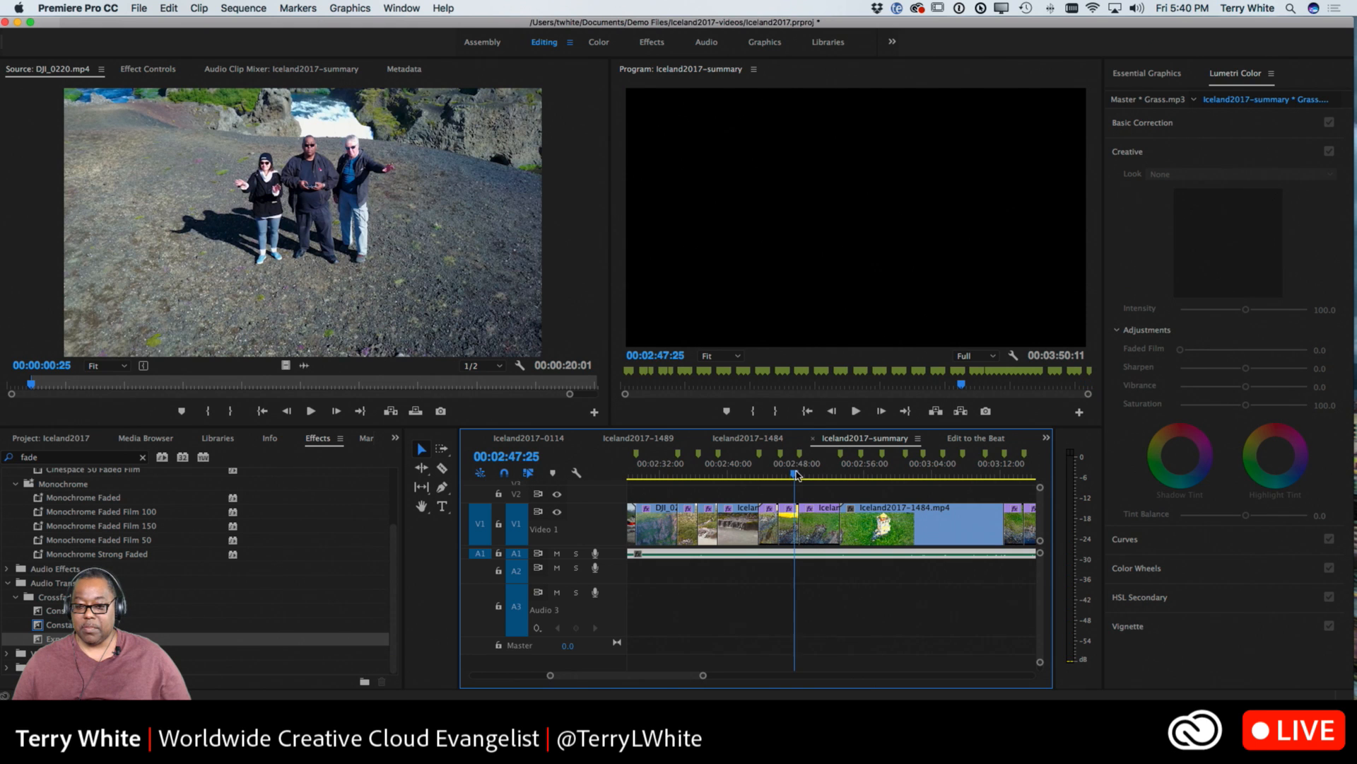
{"action": "key", "text": "space"}
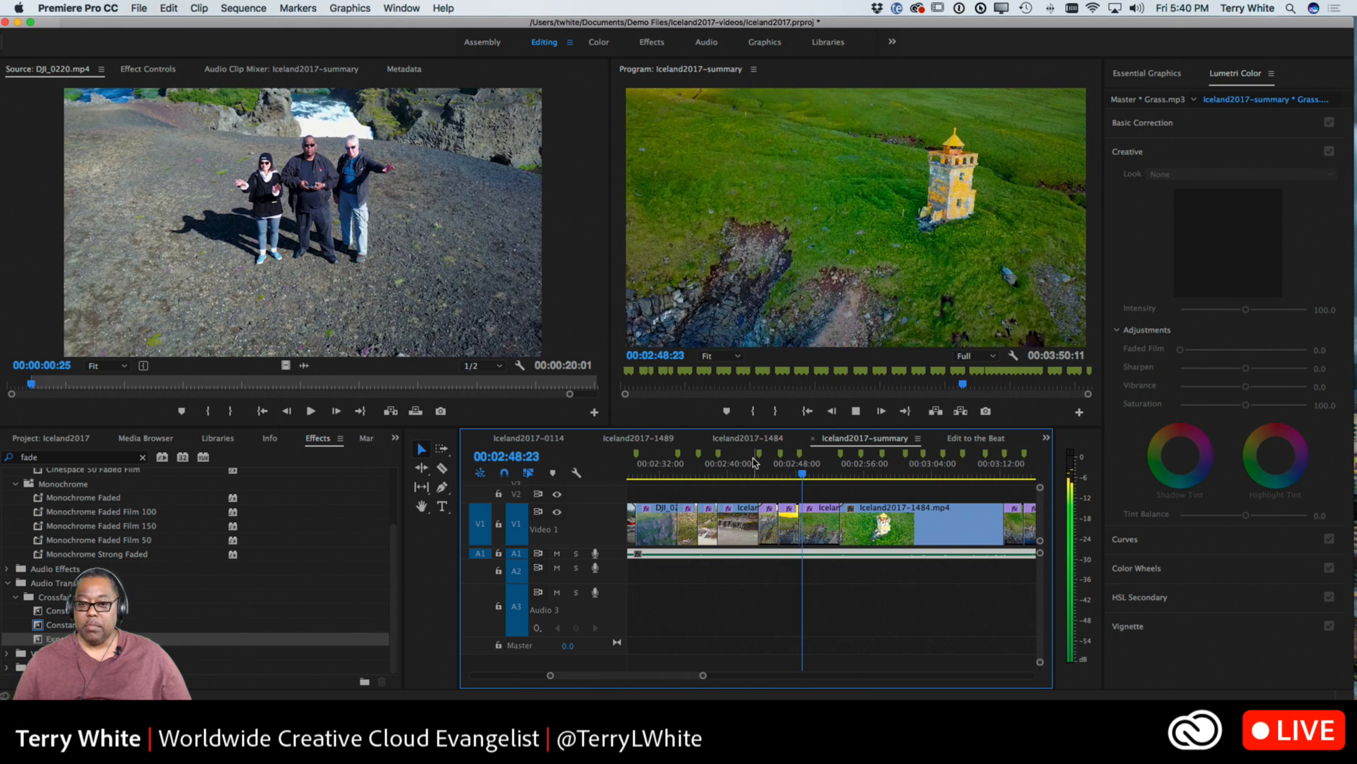
{"action": "key", "text": "space"}
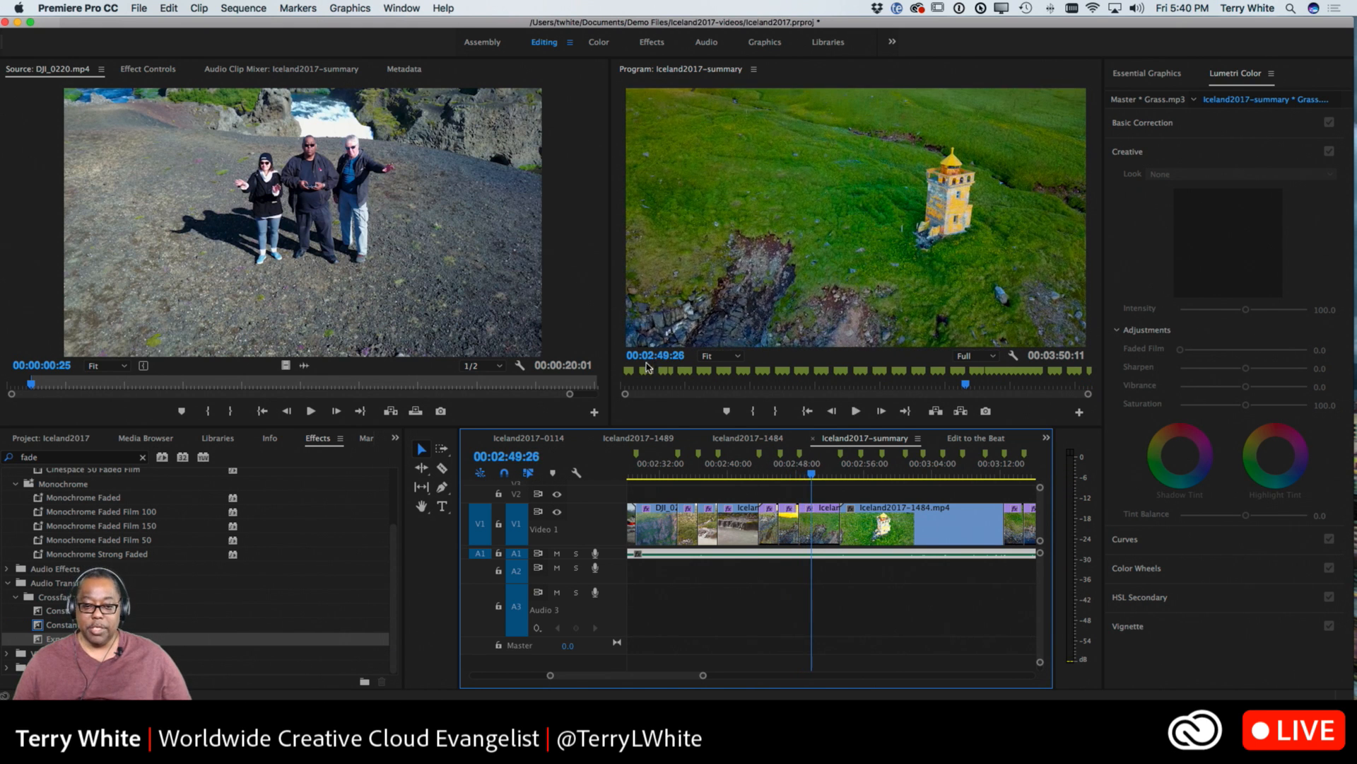
Show the program picture full screen and play the summary sequence from 00:02:49:26
{"action": "left_click", "coordinate": [685, 267]}
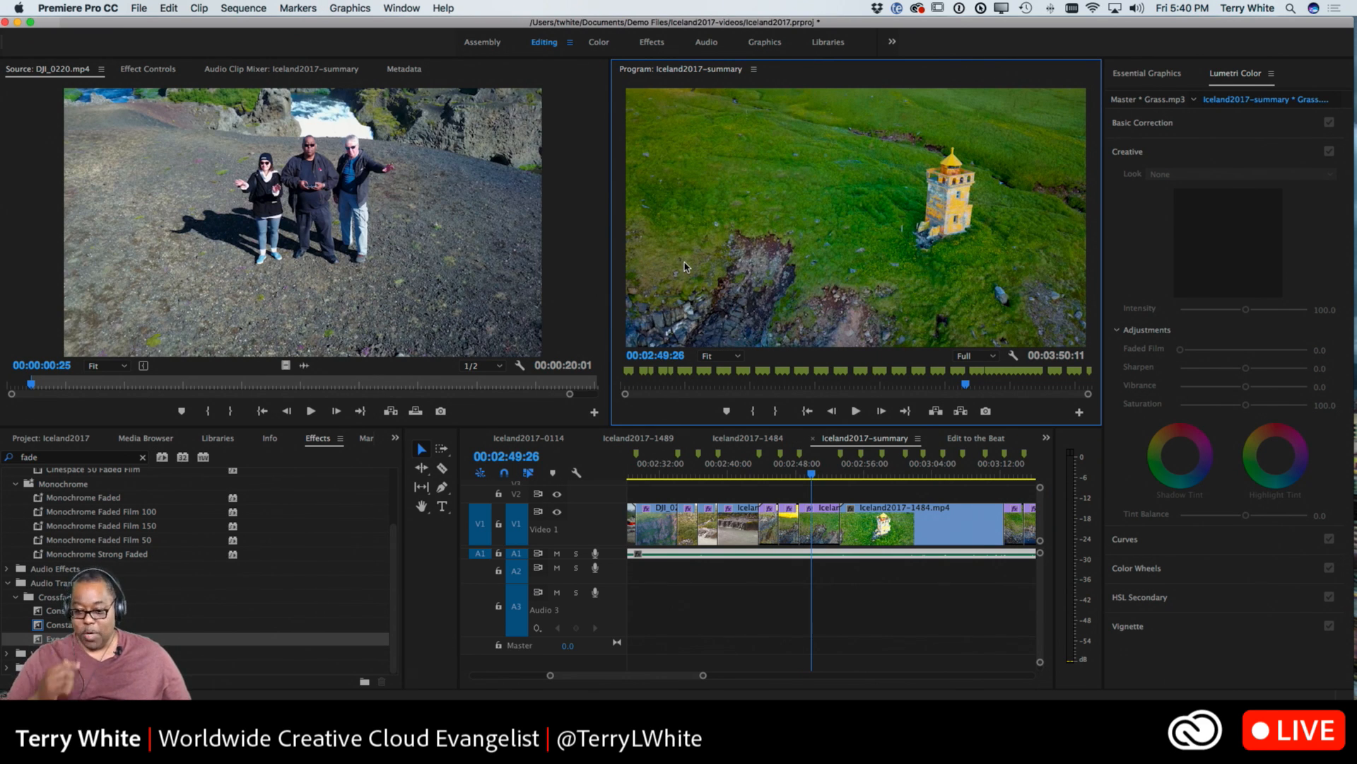
{"action": "key", "text": "ctrl+grave"}
{"action": "key", "text": "space"}
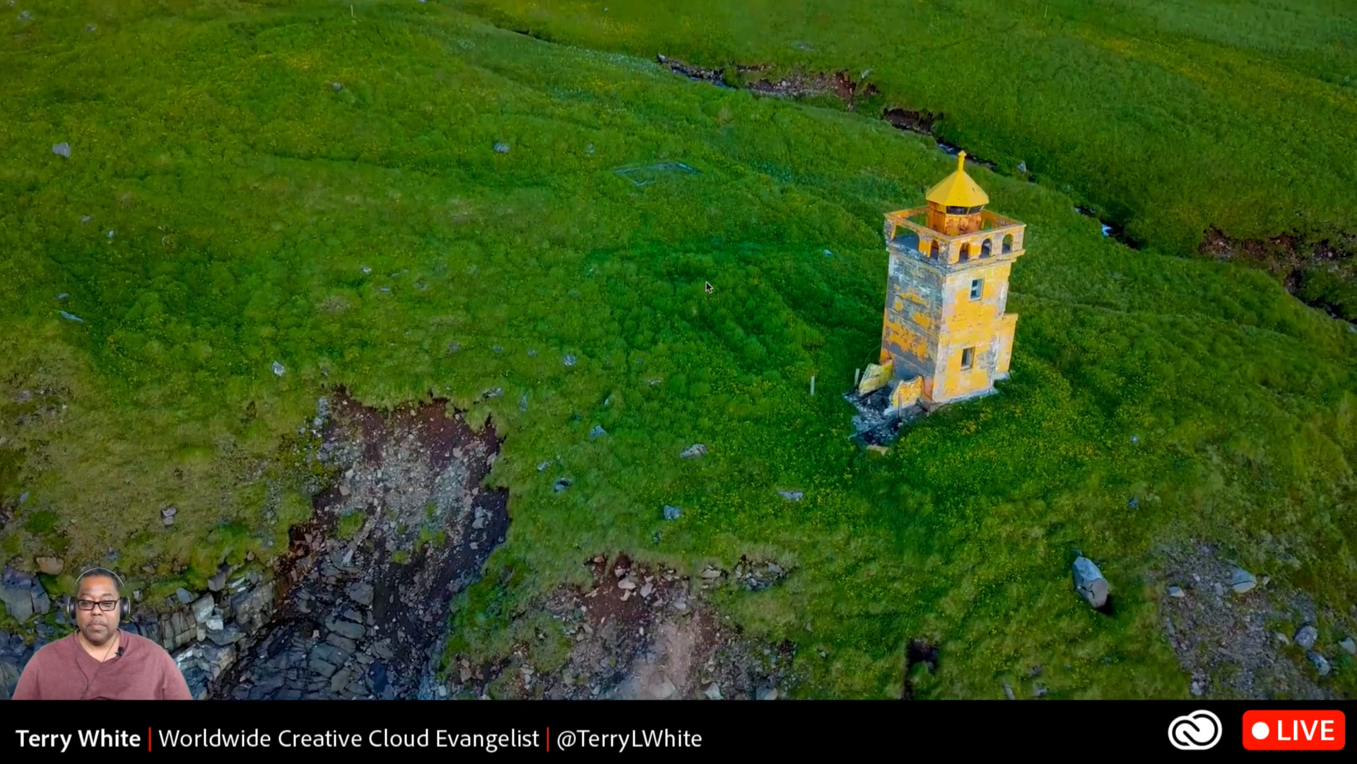